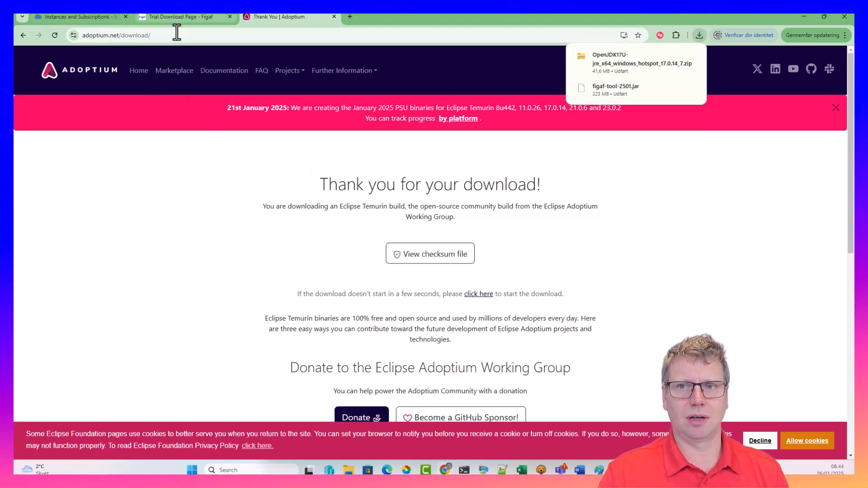
Switch back to the Figaf trial download page and bring up File Explorer
click(170, 20)
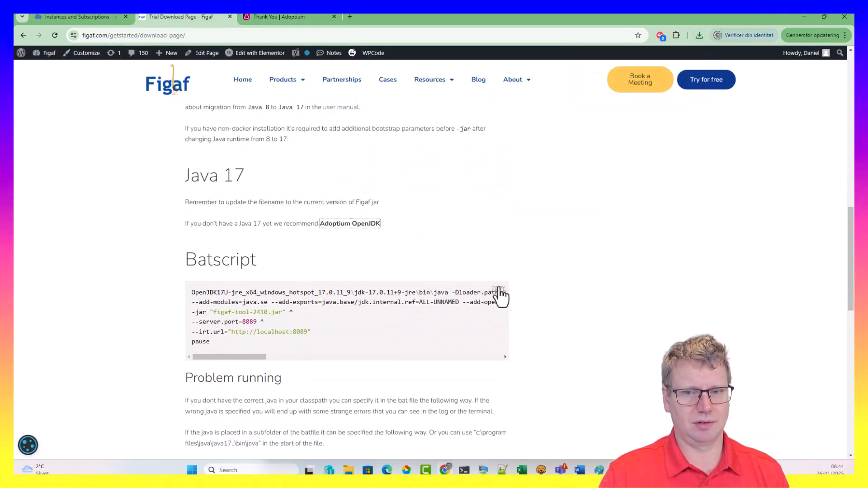
click(348, 470)
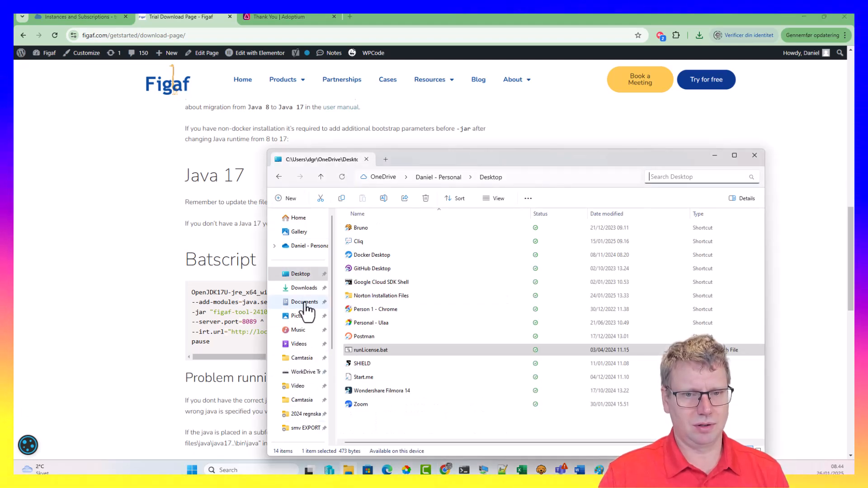
Navigate File Explorer to the tmp folder on the C: drive
scroll(304, 378, down, 4)
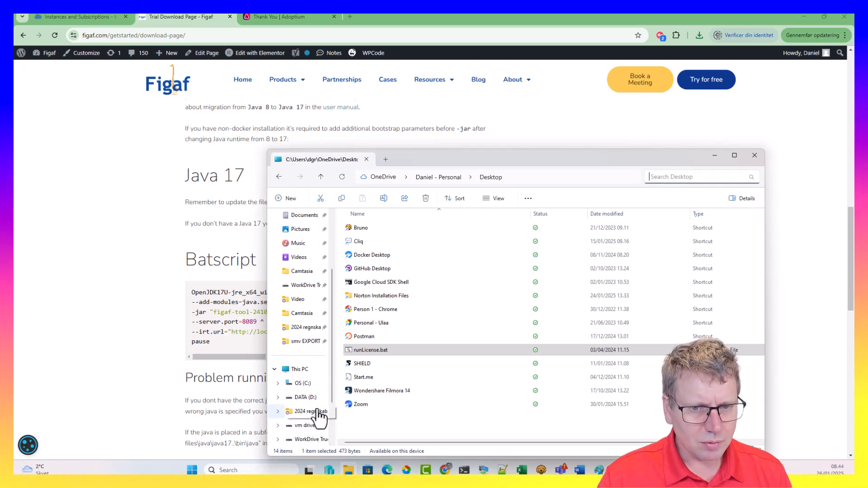
click(299, 383)
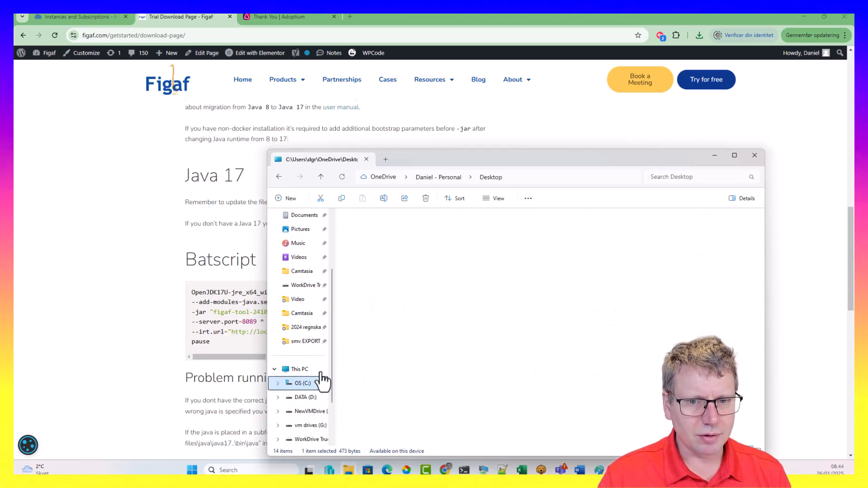
double_click(383, 316)
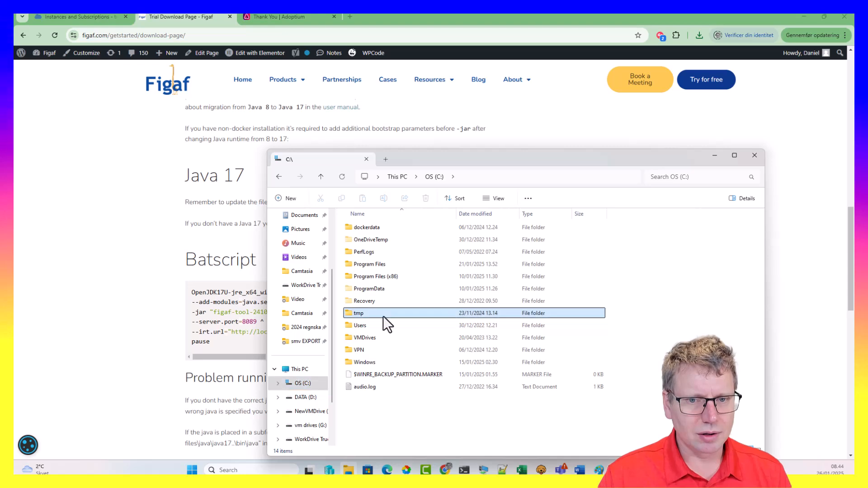
Create a new folder named 202501training there, open it, and show Chrome's recent downloads
click(291, 196)
click(297, 224)
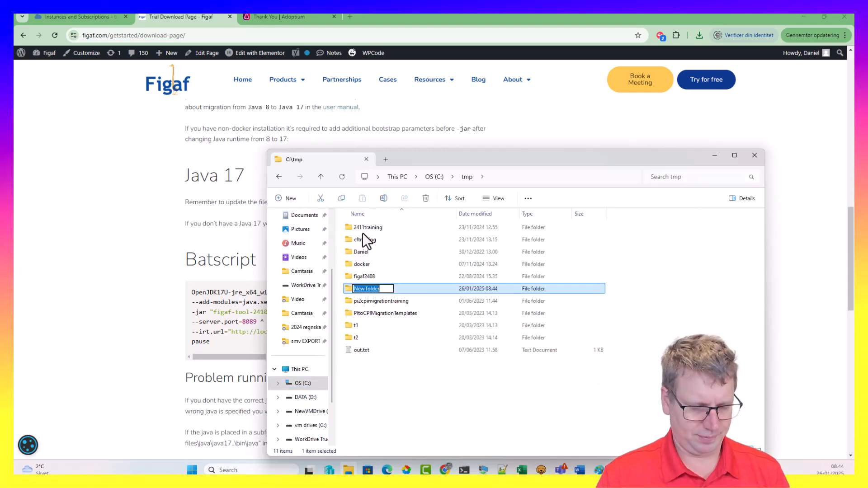
text(2025)
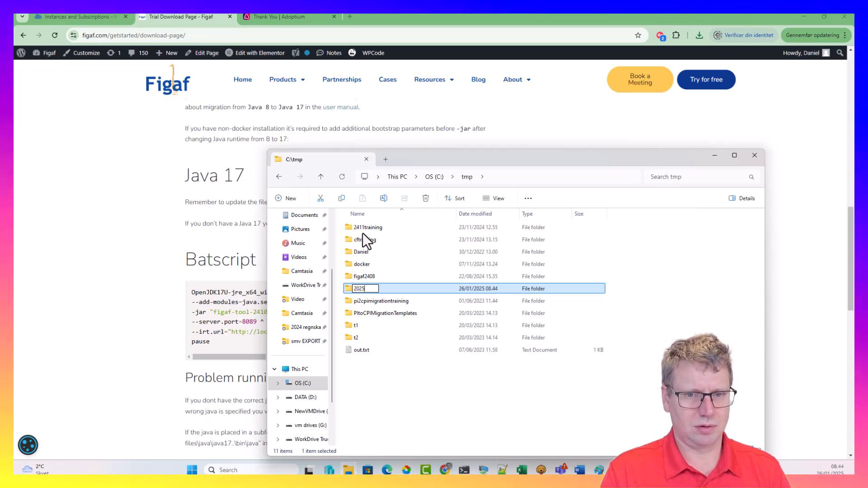
text(01tr)
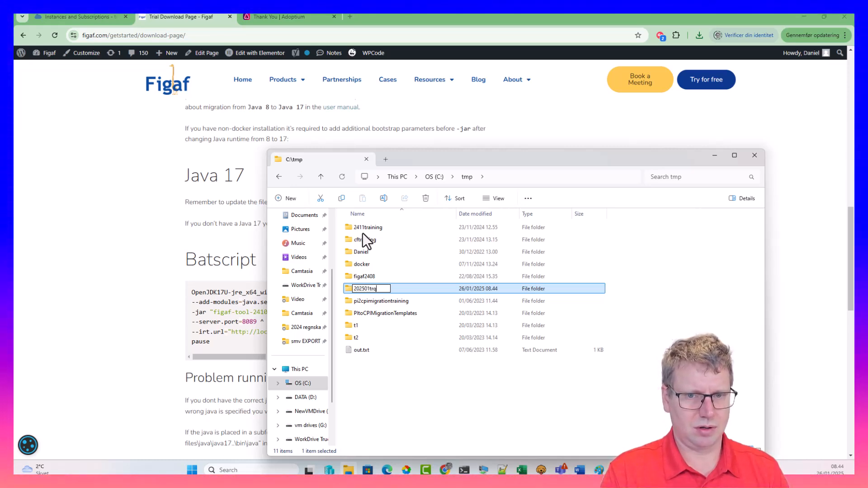
text(aining)
key(Return)
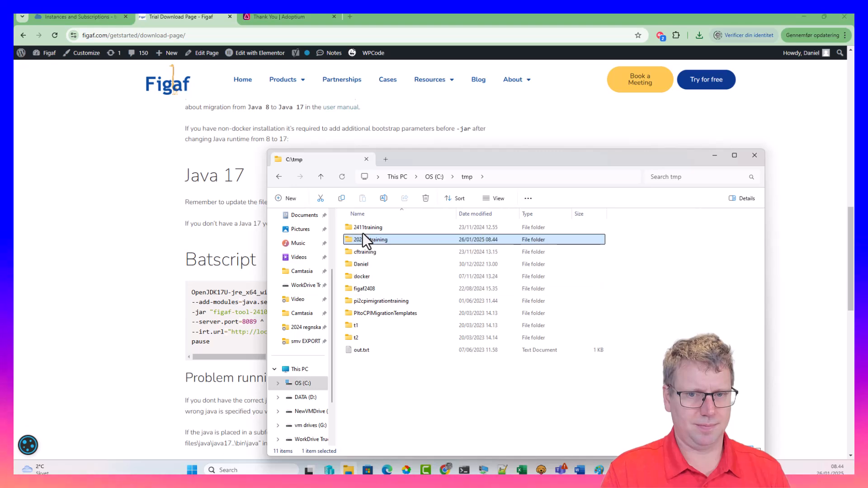
key(Return)
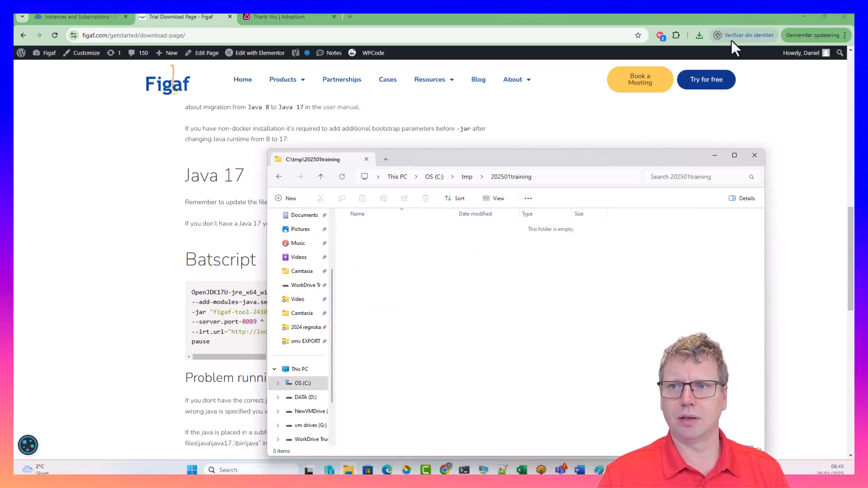
click(699, 35)
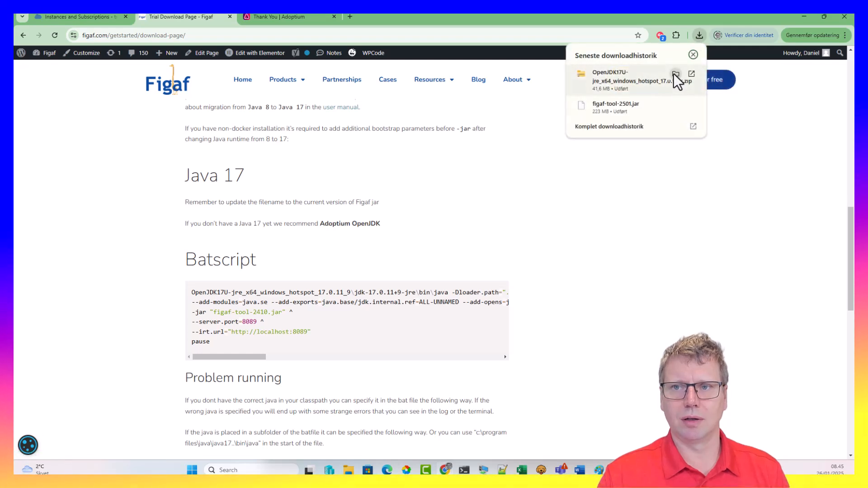
Paste the OpenJDK 17 runtime zip from Downloads into 202501training
click(675, 74)
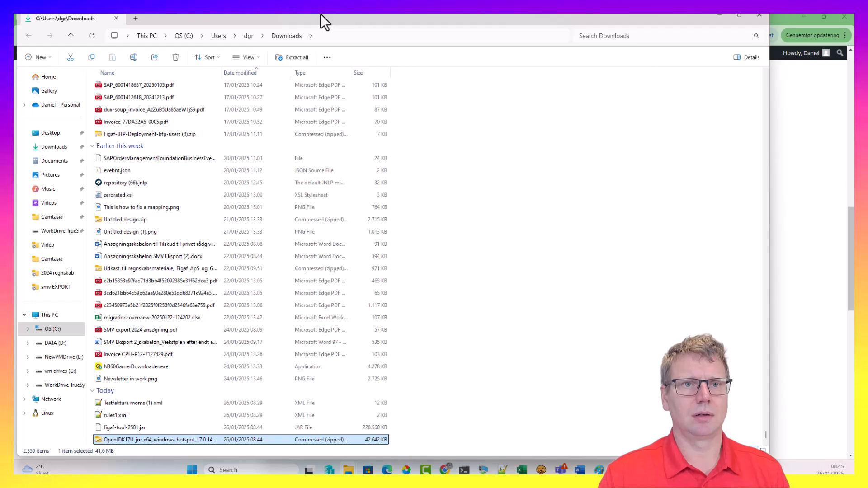
drag(321, 14, 673, 50)
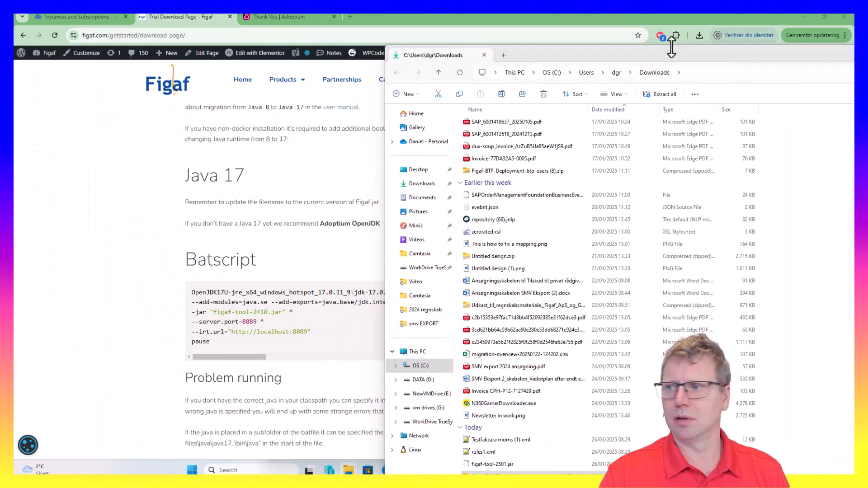
key(alt+Tab)
drag(456, 159, 269, 137)
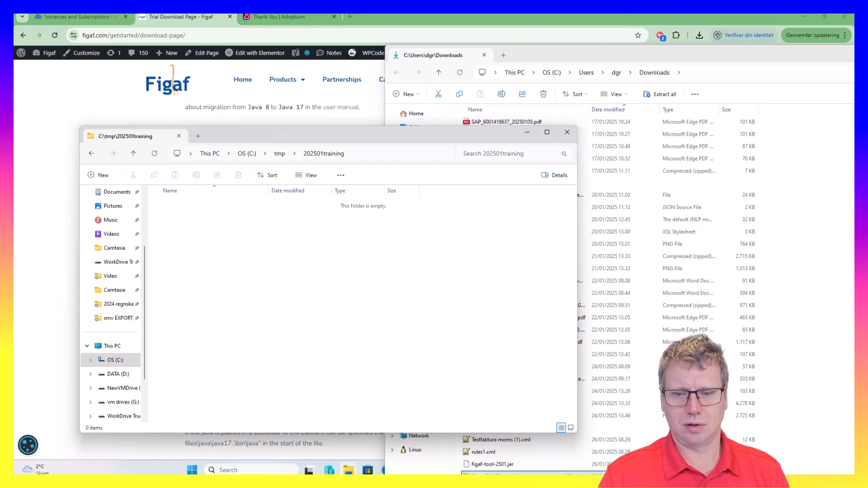
key(ctrl+v)
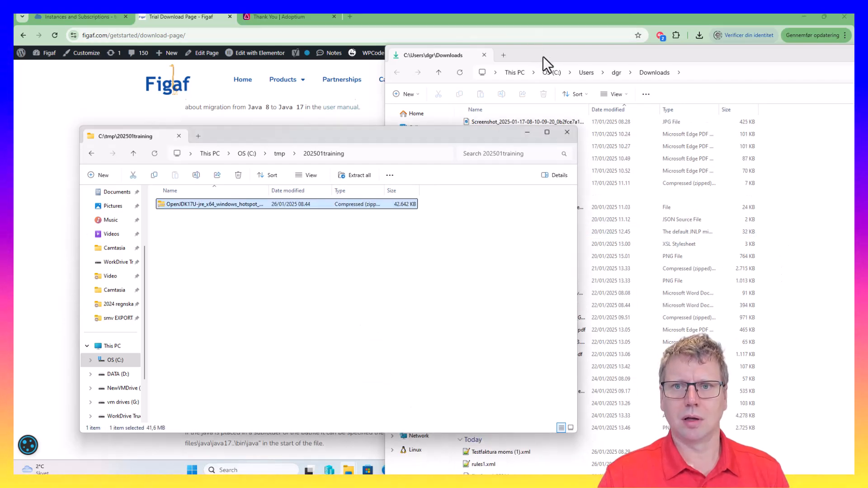
Drag figaf-tool-2501.jar from Downloads into the 202501training folder
click(544, 56)
scroll(523, 170, up, 9)
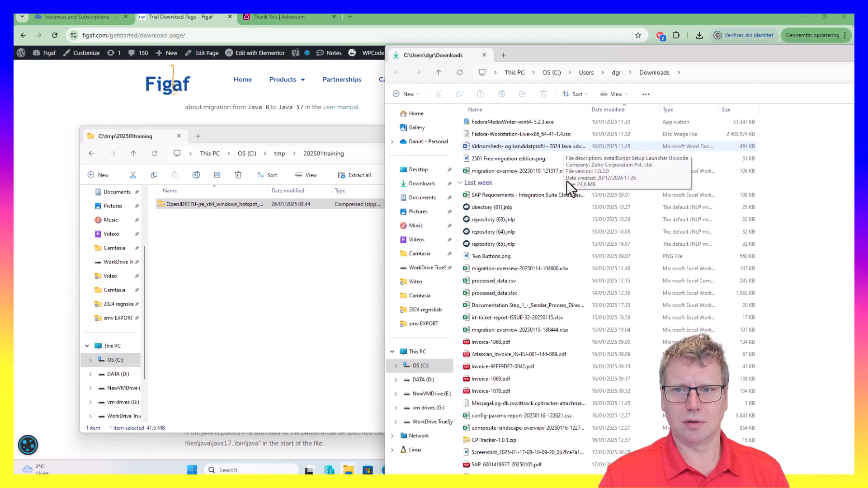
scroll(615, 344, down, 9)
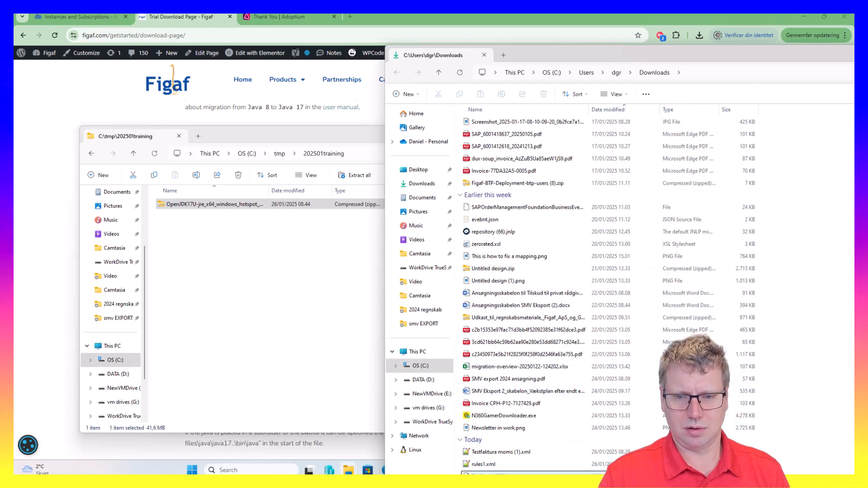
drag(525, 481, 279, 327)
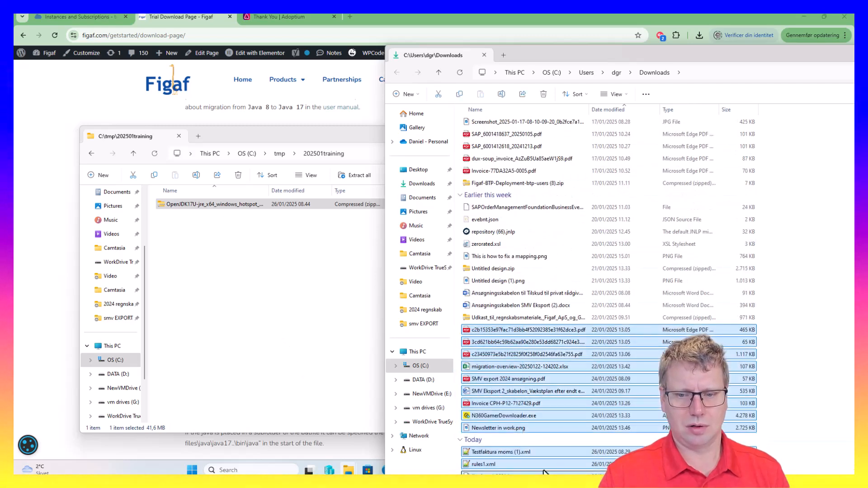
click(543, 473)
drag(544, 473, 267, 345)
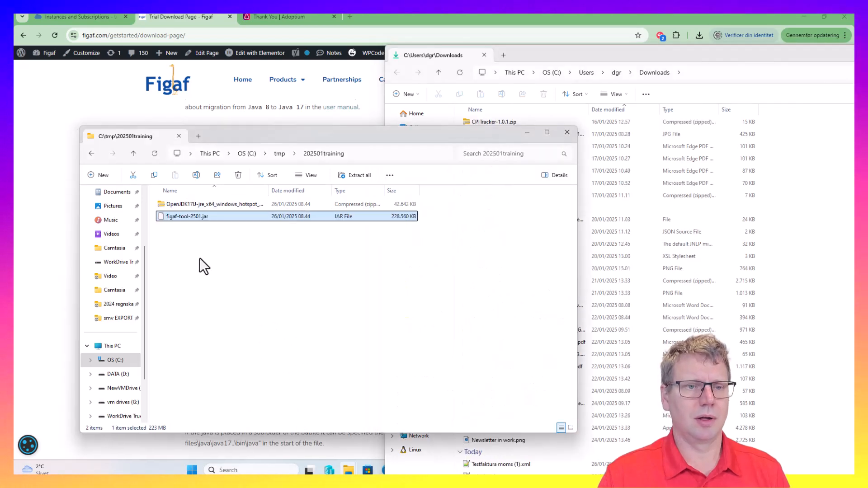
Extract All on the OpenJDK runtime zip, then return to the Figaf download page
right_click(200, 204)
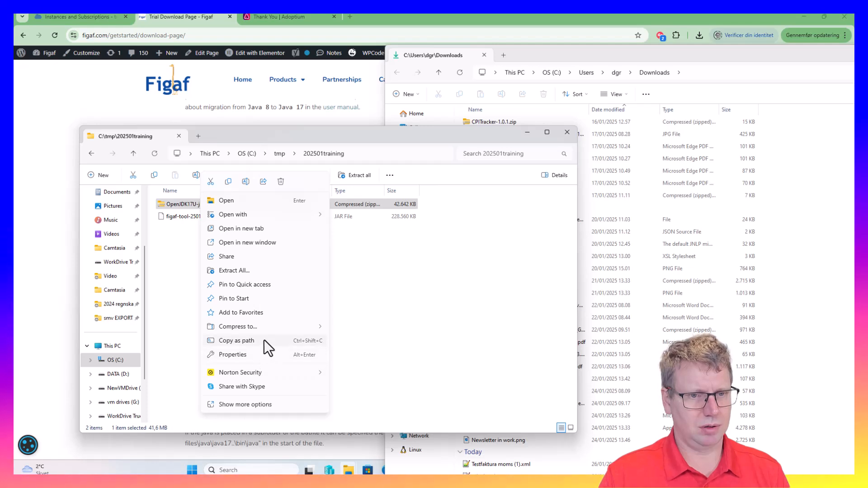
click(256, 270)
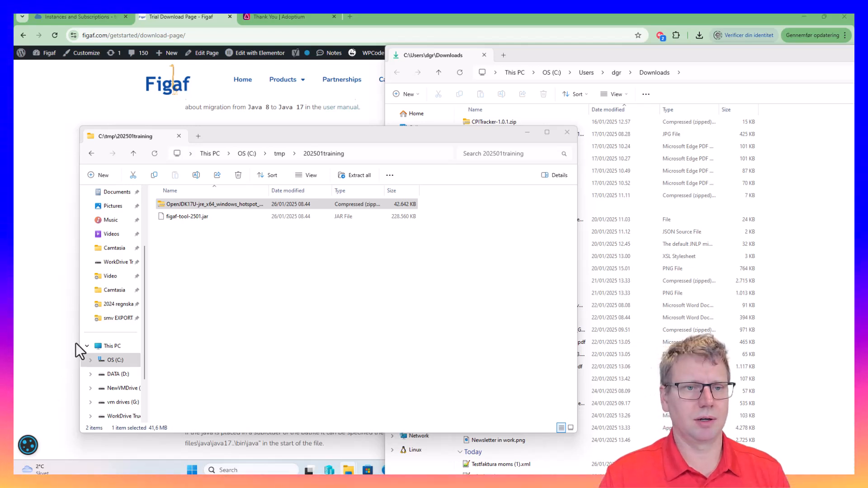
click(25, 129)
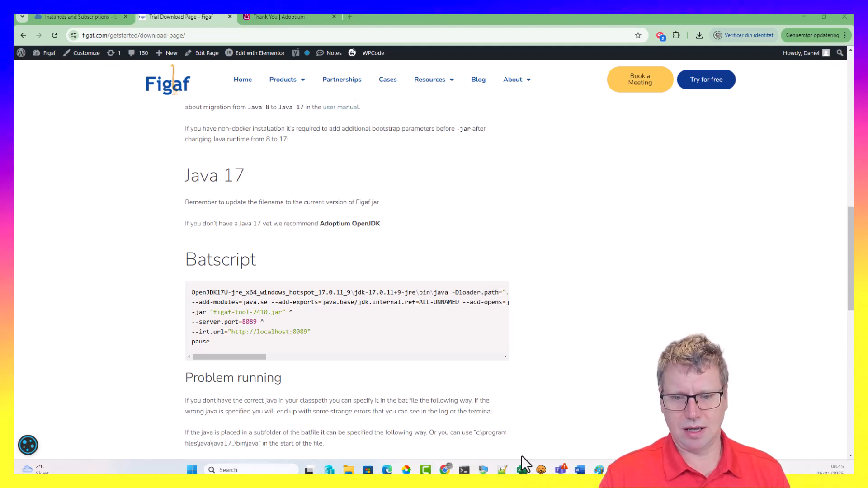
Start a Notepad++ document for the script and select the path of jdk-17.0.14+7-jre\bin in Explorer
click(502, 470)
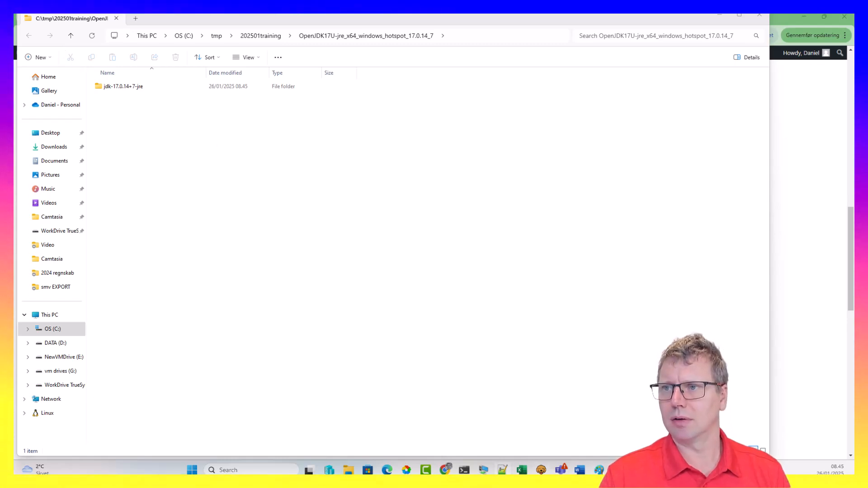
drag(253, 474, 392, 57)
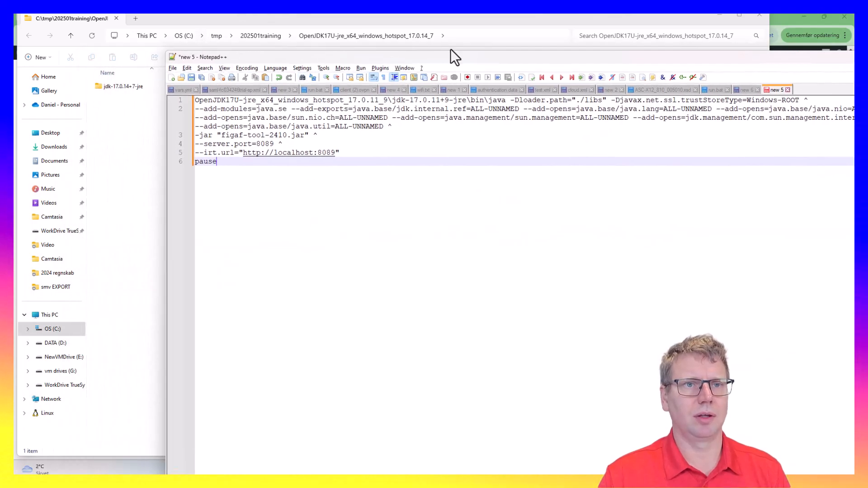
double_click(134, 86)
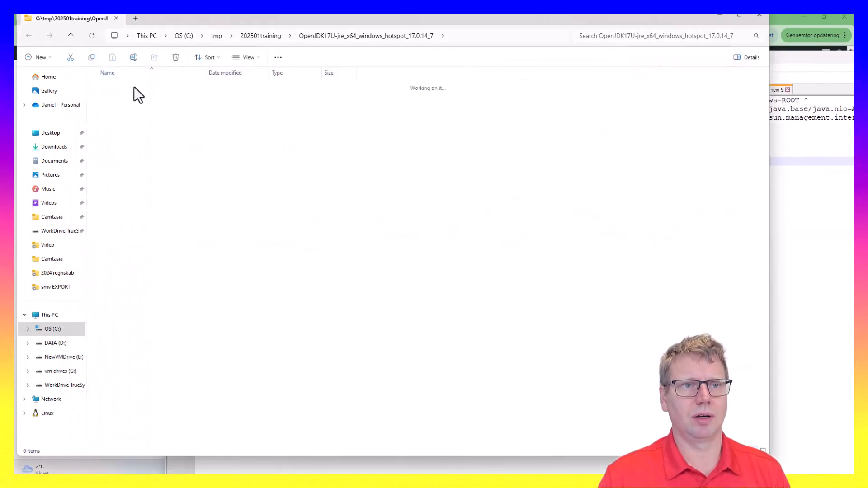
double_click(134, 86)
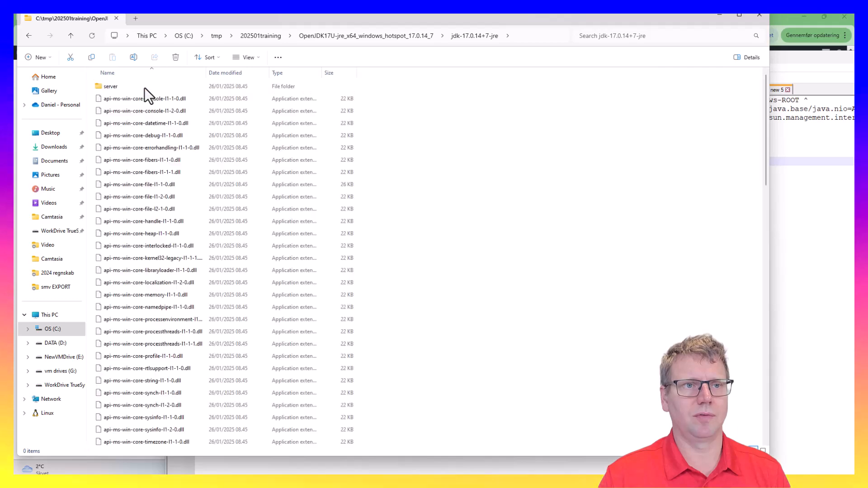
click(550, 39)
Point line 1's java call at the pasted C:\tmp\202501training JDK bin path, adding the backslash
click(818, 238)
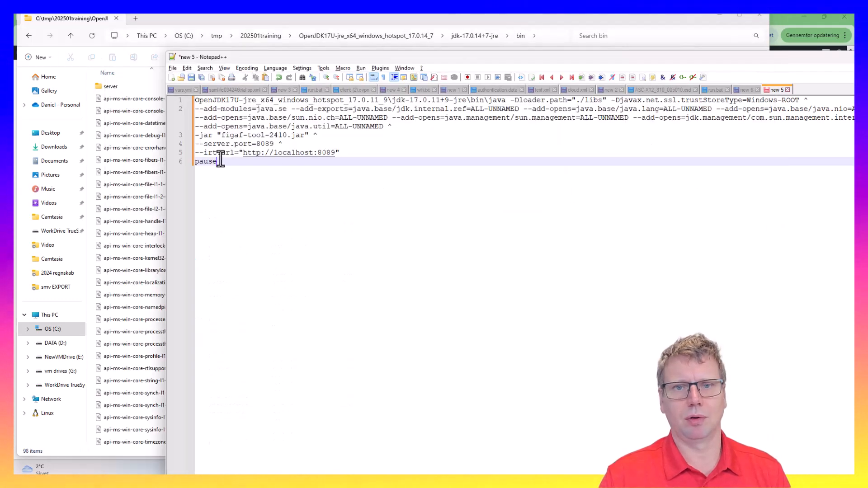
click(203, 101)
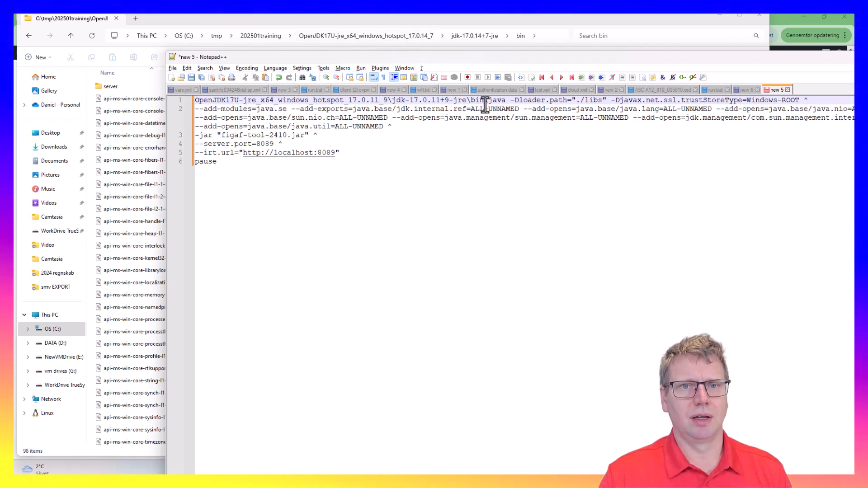
key(ctrl+v)
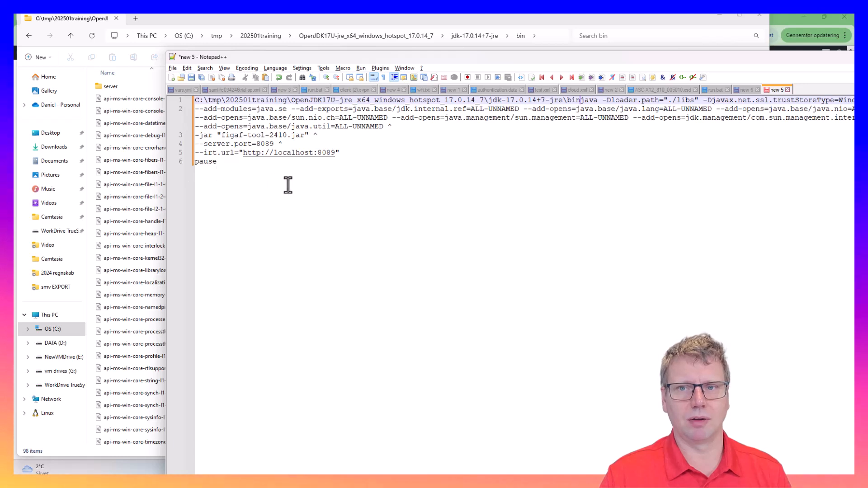
text(\)
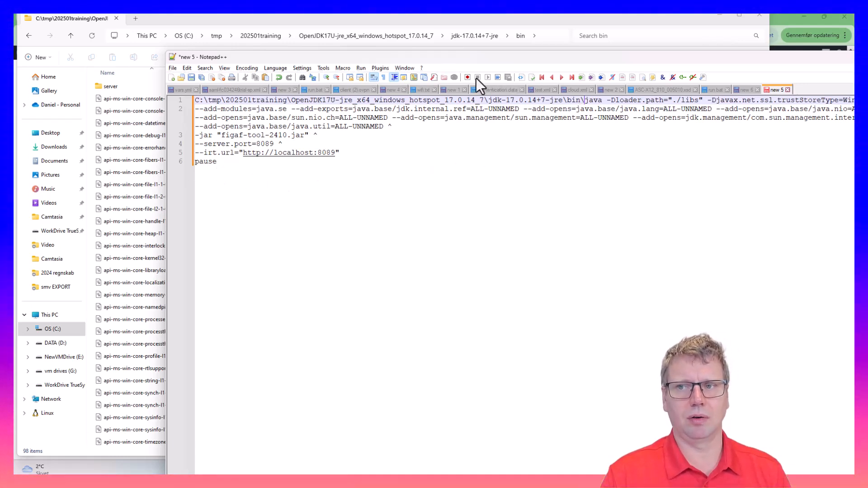
key(ctrl+s)
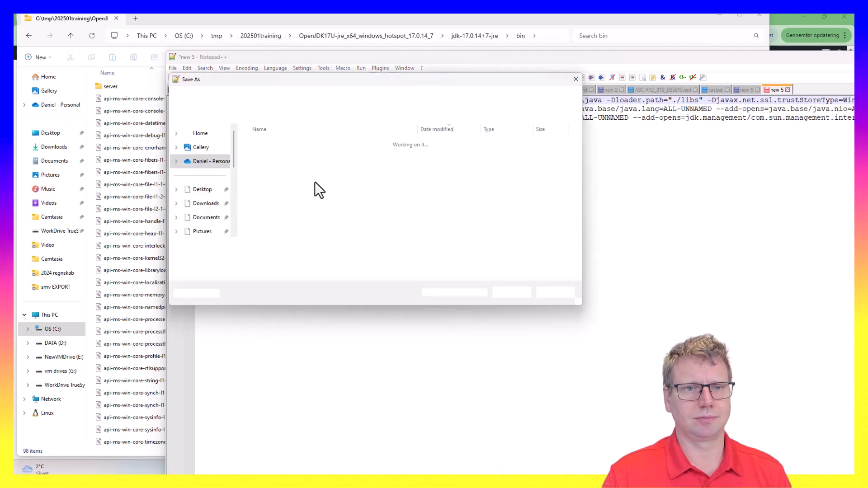
Use the copied C:\tmp\202501training path in Save As and save the script as figaf.bat
scroll(206, 203, down, 5)
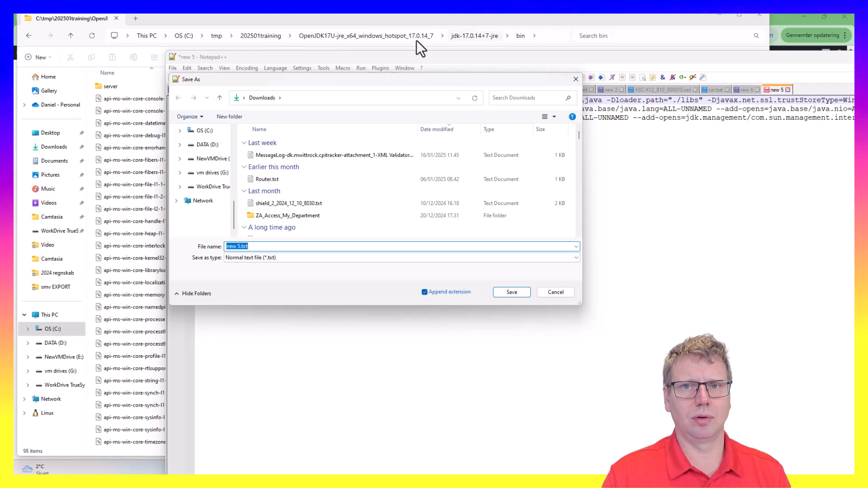
click(260, 35)
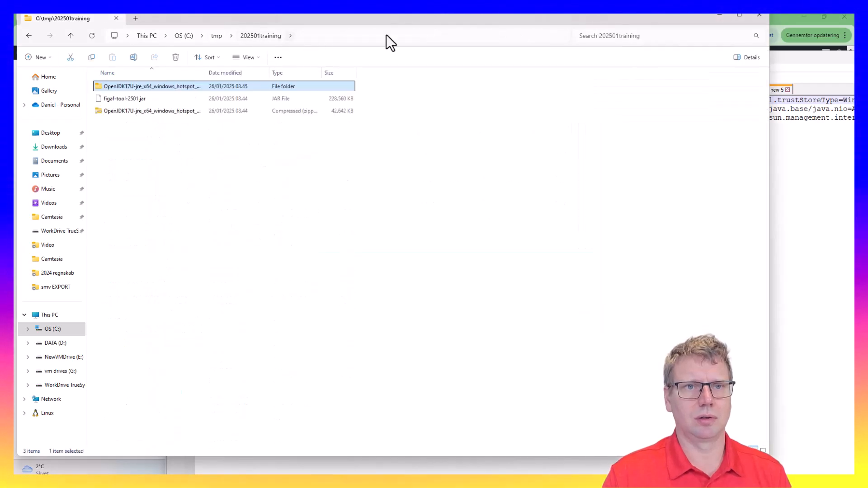
click(398, 36)
key(ctrl+c)
key(alt+Tab)
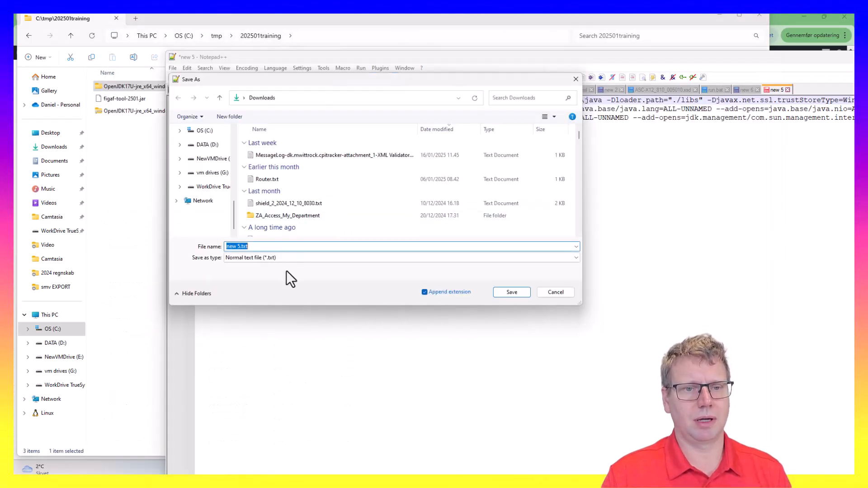
key(ctrl+v)
key(Return)
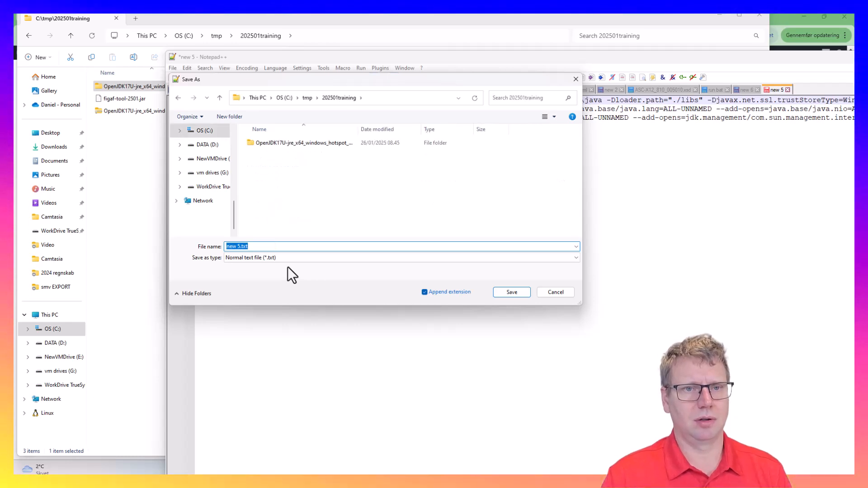
text(figaf)
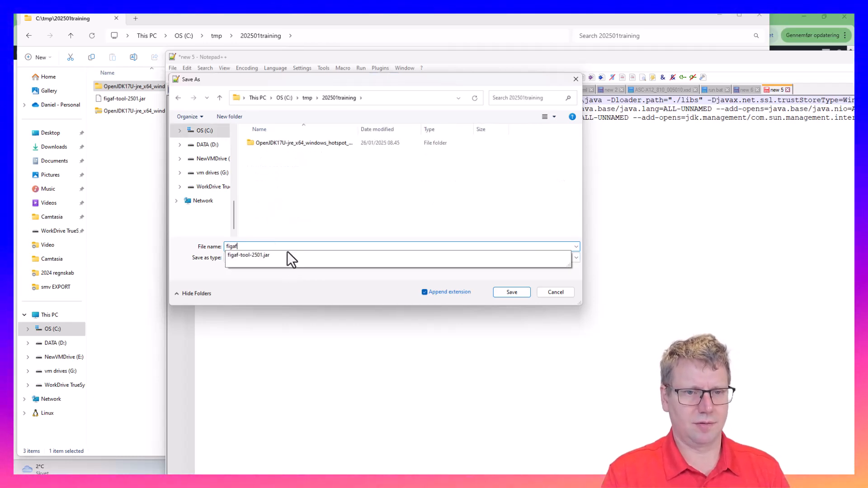
text(.bat)
key(Return)
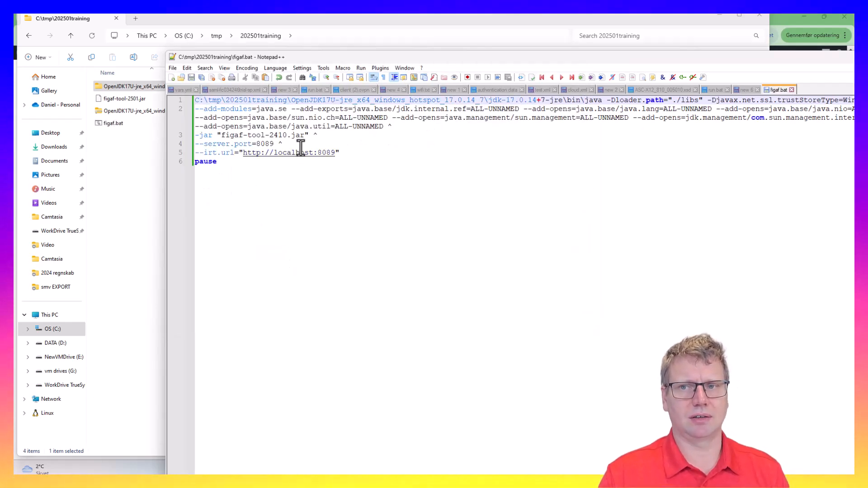
Change the jar name from 2410 to 2501 and quote the java path, saving after each edit
click(280, 137)
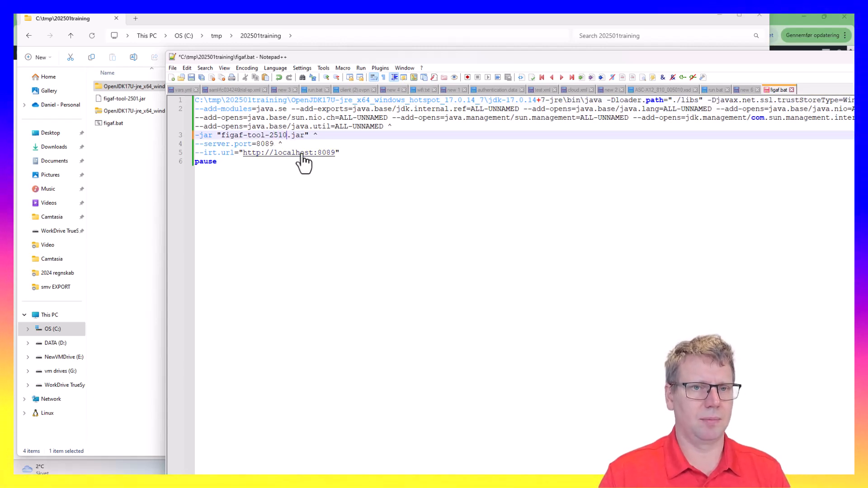
key(ctrl+s)
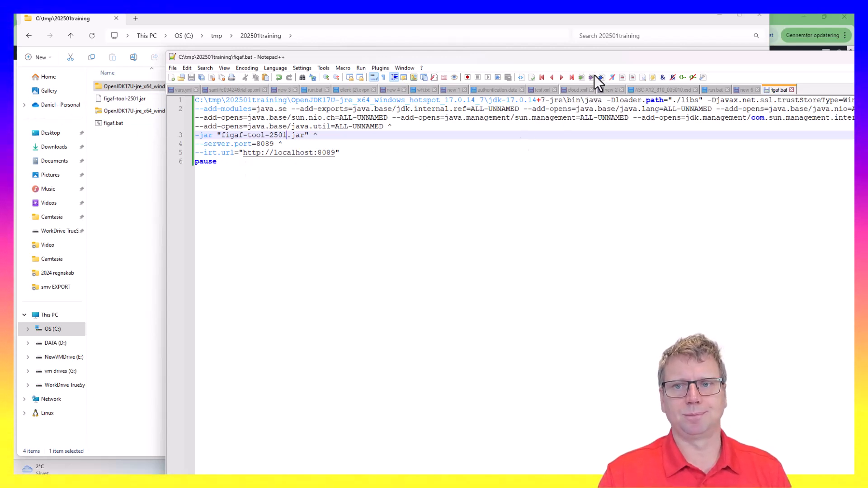
drag(594, 61, 567, 60)
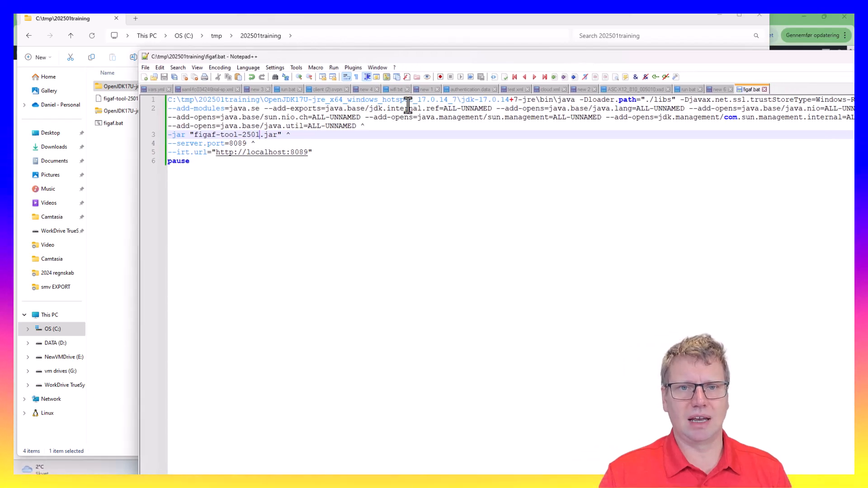
click(576, 100)
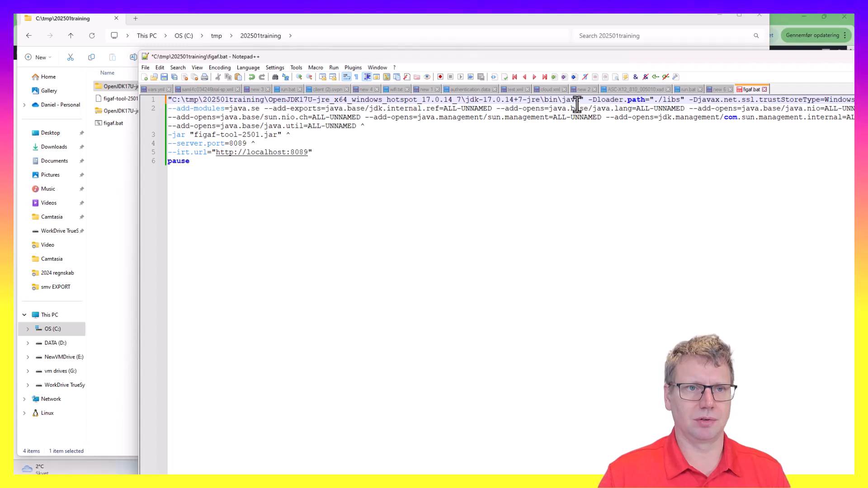
key(ctrl+s)
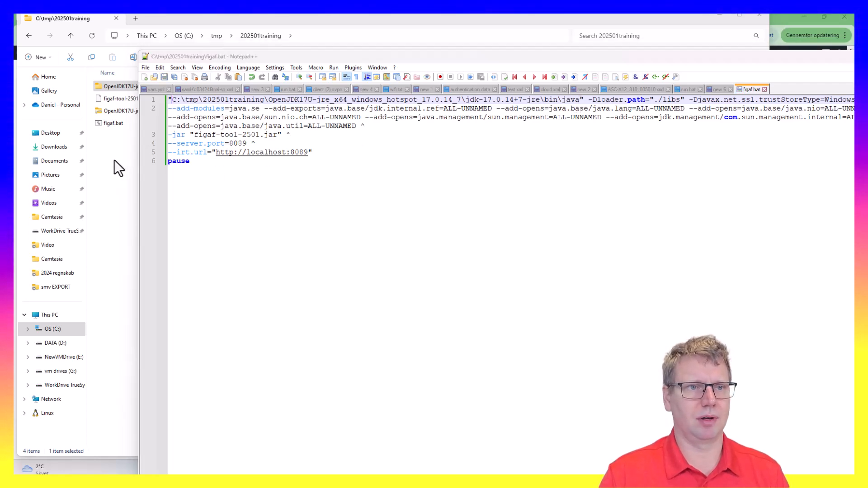
Return to the 202501training folder in Explorer and select figaf.bat
click(114, 159)
click(235, 315)
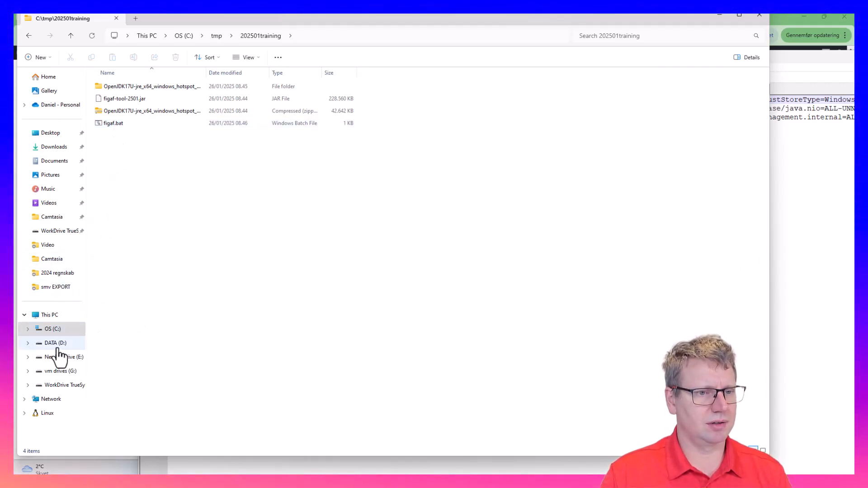
click(110, 124)
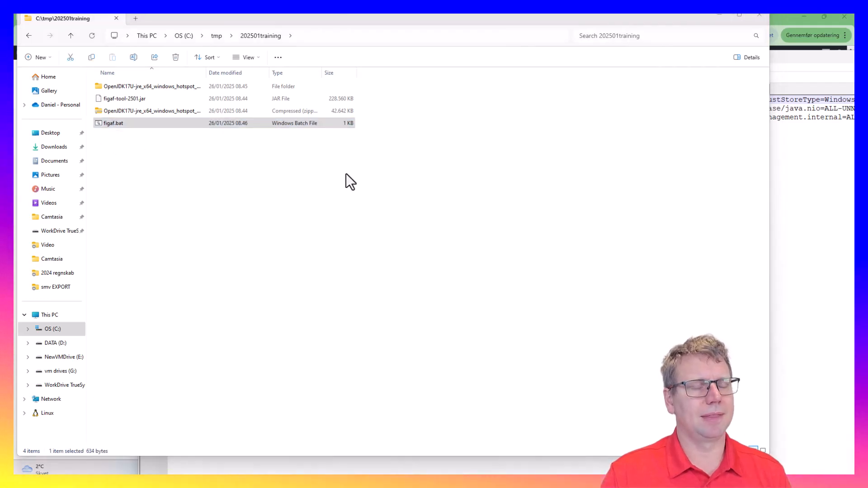
Copy the jdbc database path from the Hazelcast error log and answer n to Terminate batch job
drag(867, 377, 498, 118)
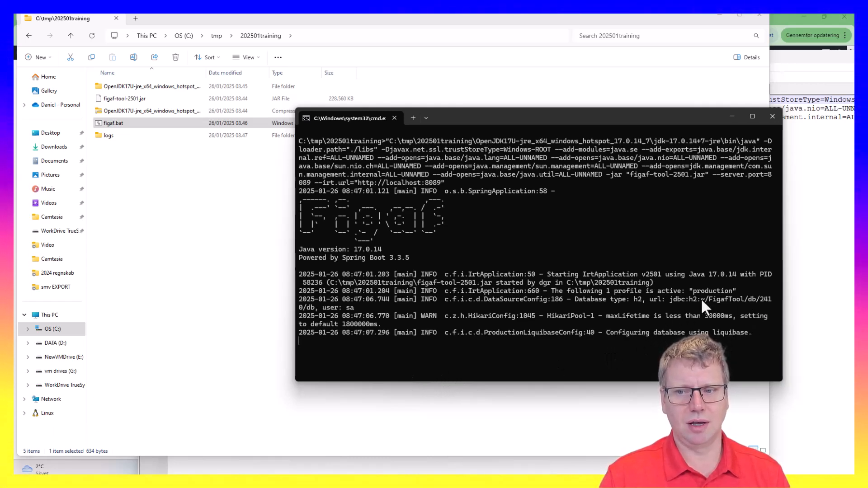
drag(701, 299, 302, 308)
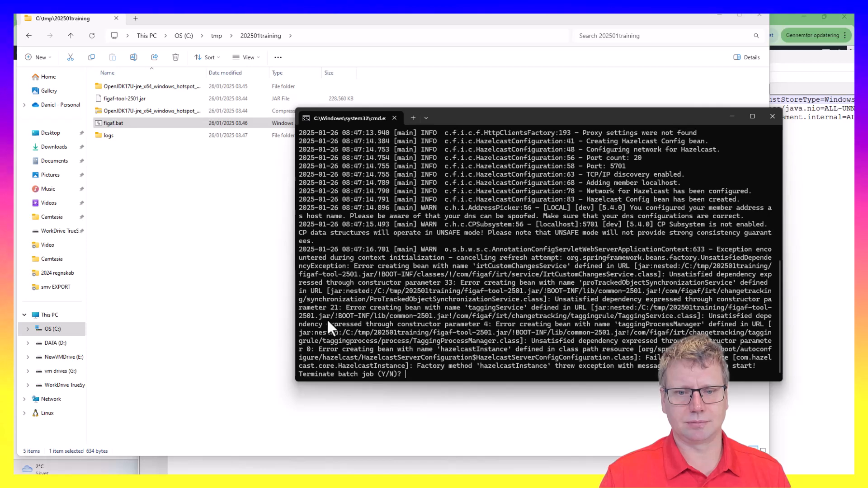
text(n)
key(Return)
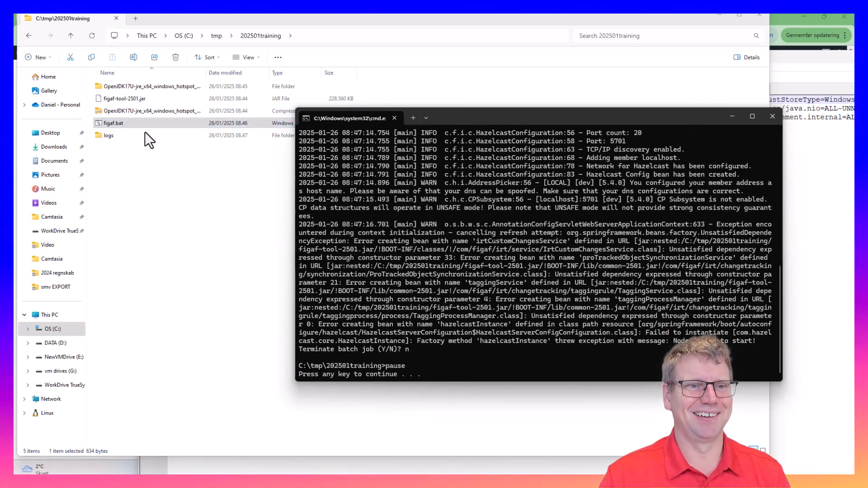
click(139, 120)
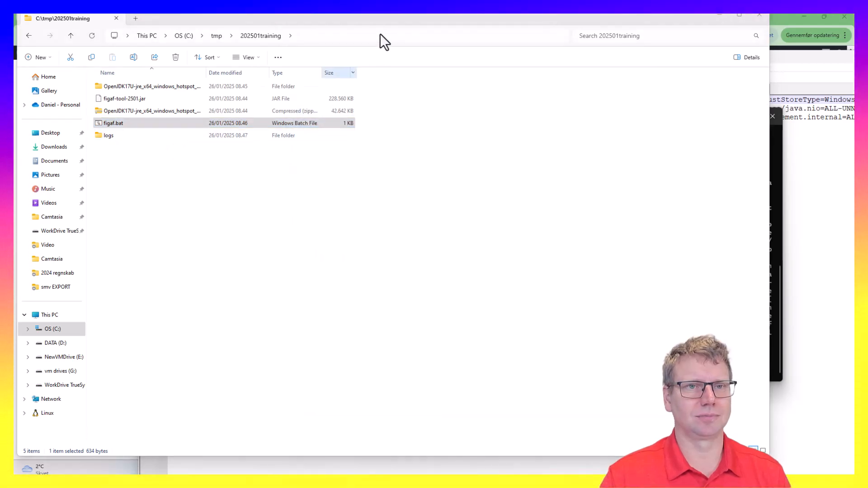
Try opening the pasted FigafTool database path in Explorer, then cancel the location edit
click(382, 34)
key(ctrl+v)
key(Return)
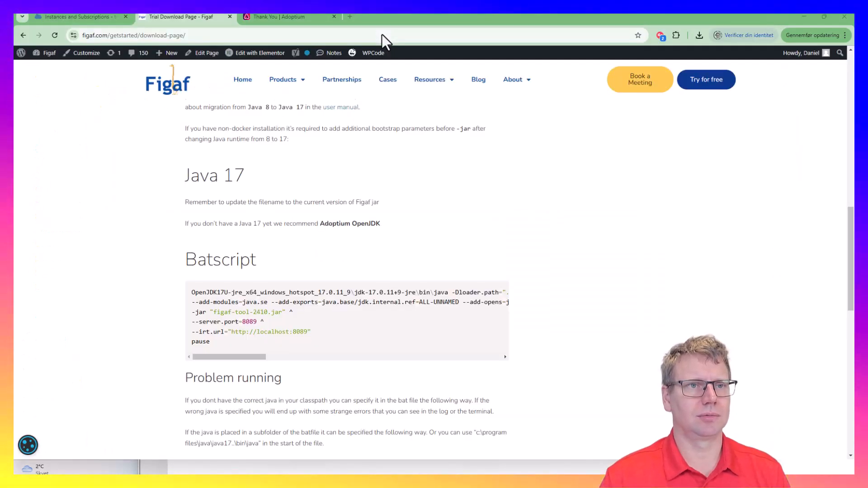
key(alt+Tab)
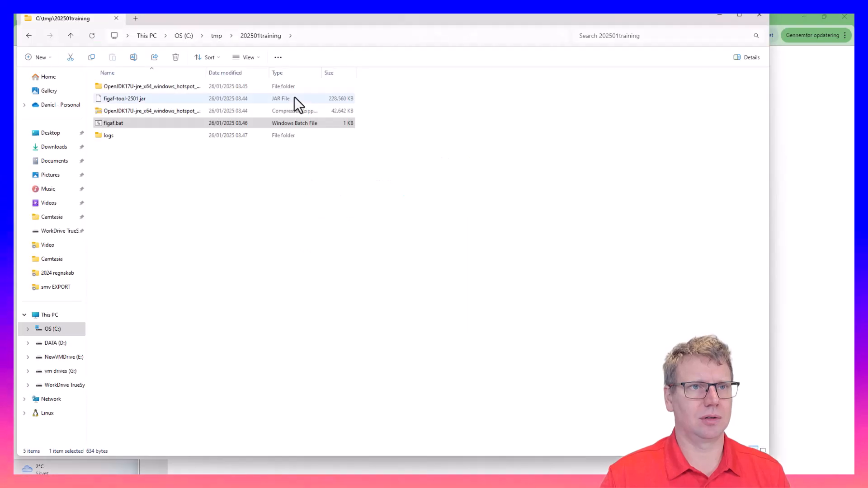
click(328, 36)
key(Escape)
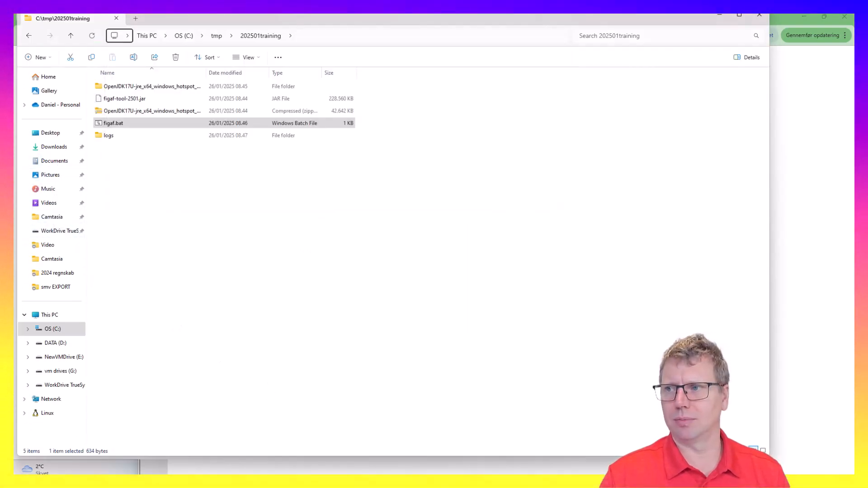
drag(516, 474, 547, 151)
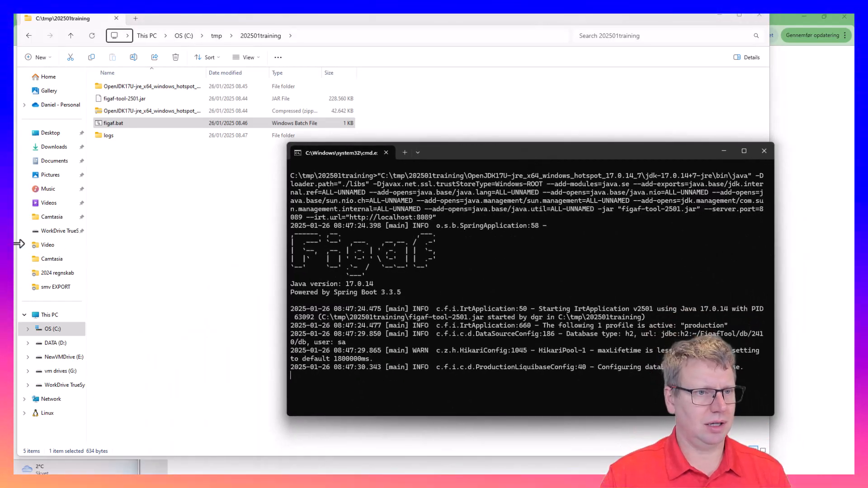
Type C:\Users\ in the location bar and open the user's profile folder
click(422, 36)
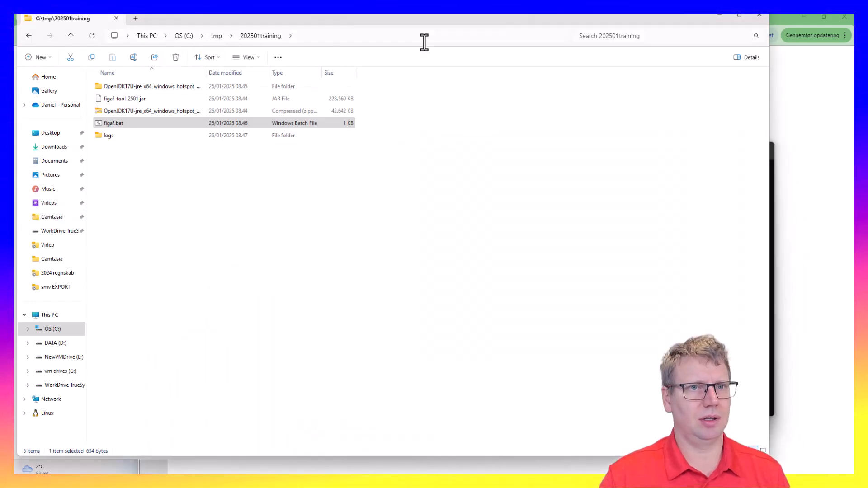
text(c:\uw)
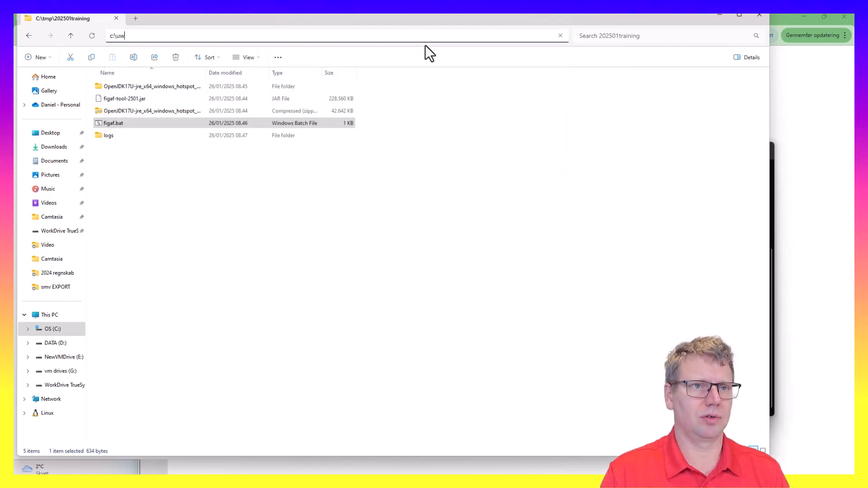
key(BackSpace)
text(sers\)
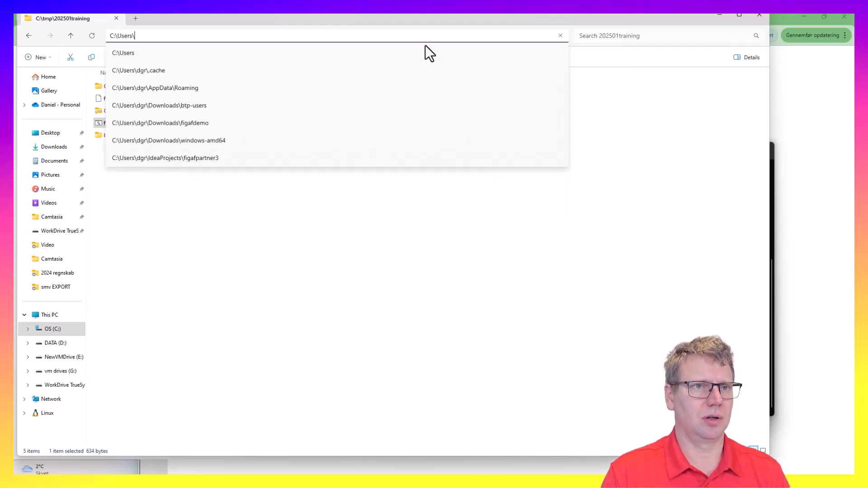
key(Down)
key(Down)
key(Return)
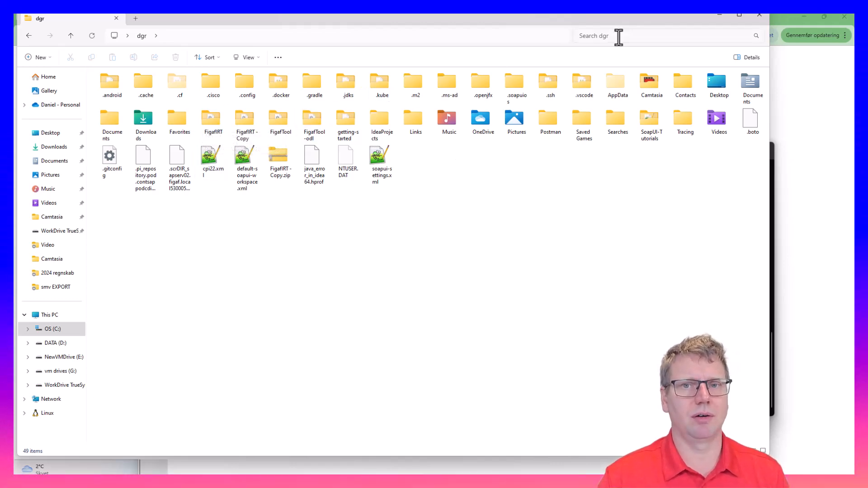
Minimize Explorer and load localhost:8089 in Chrome's address bar
click(718, 15)
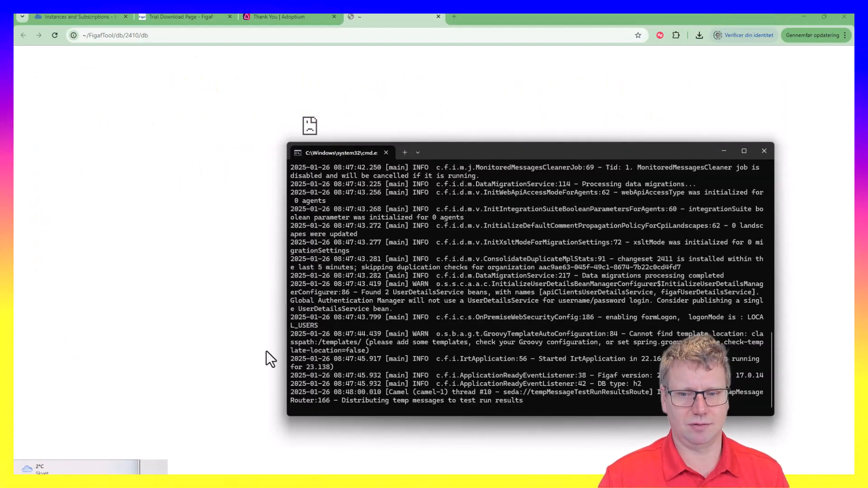
click(175, 36)
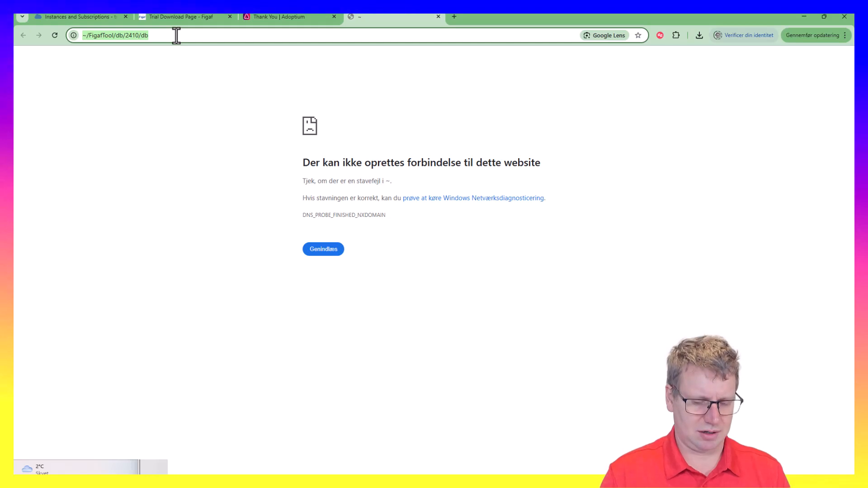
text(local)
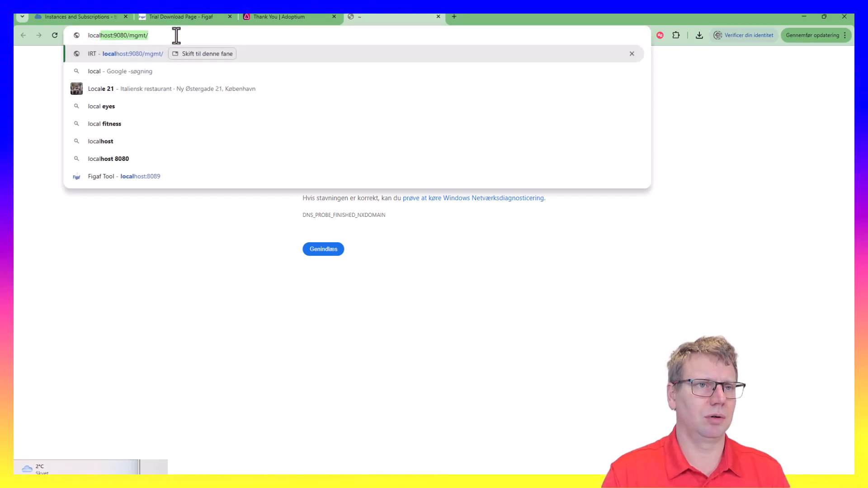
key(BackSpace)
text(jps)
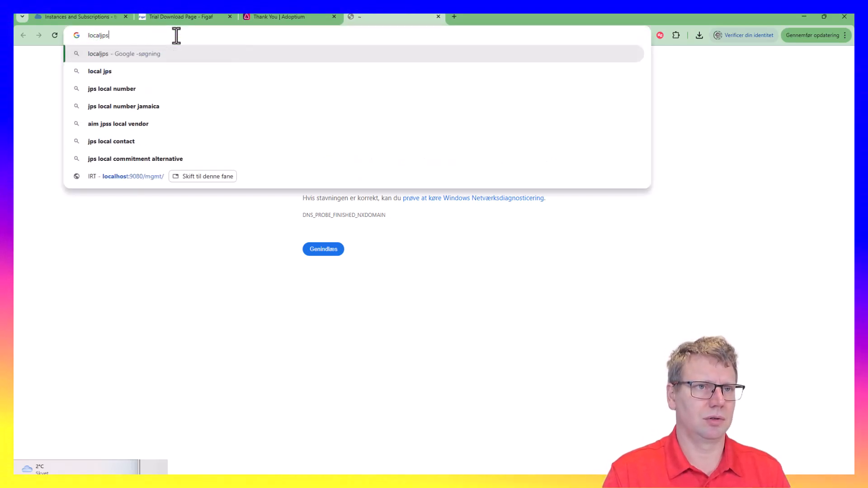
key(BackSpace)
key(BackSpace)
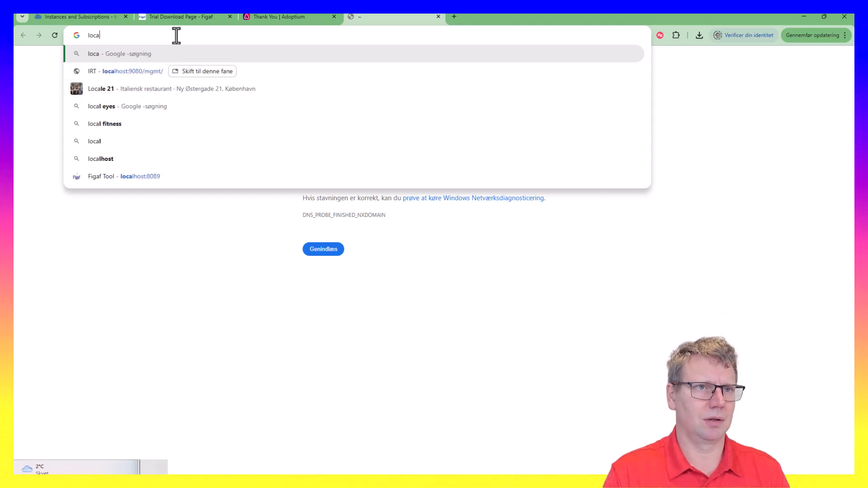
key(BackSpace)
text(ho)
key(BackSpace)
key(BackSpace)
text(l)
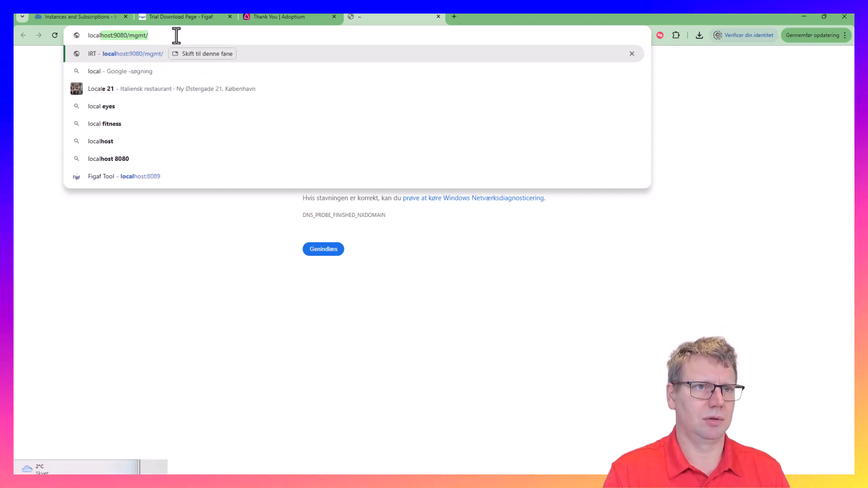
text(host:)
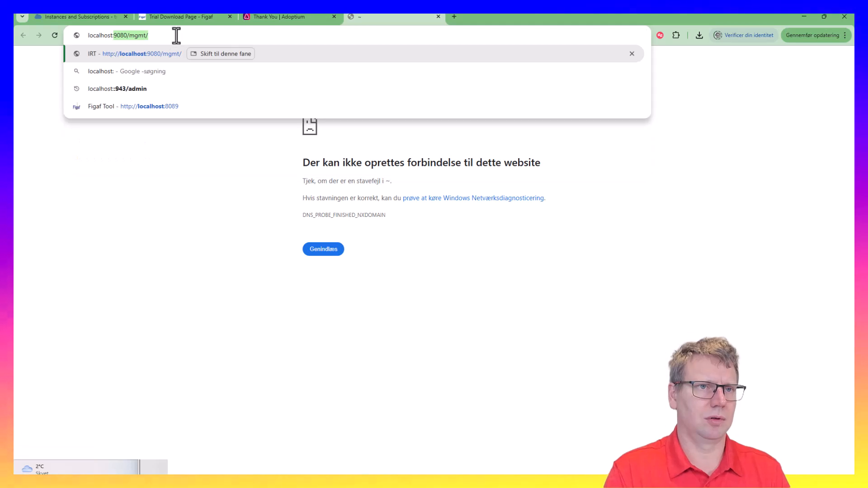
text(88080)
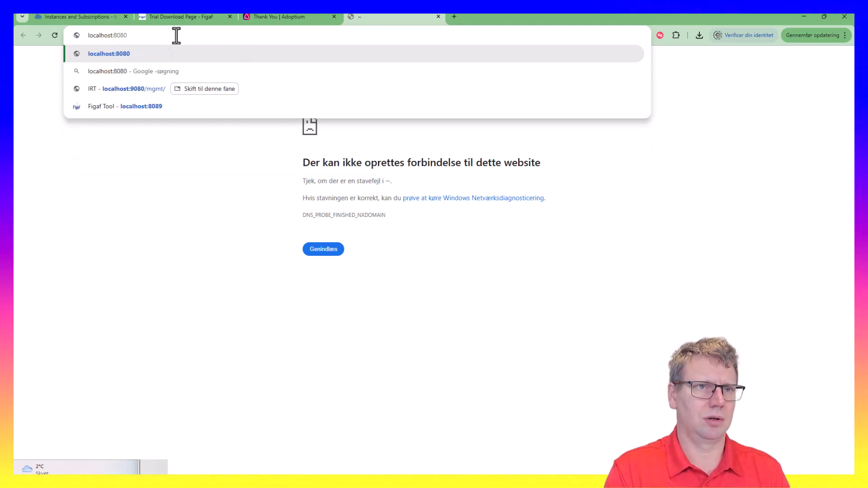
key(BackSpace)
text(9)
key(Return)
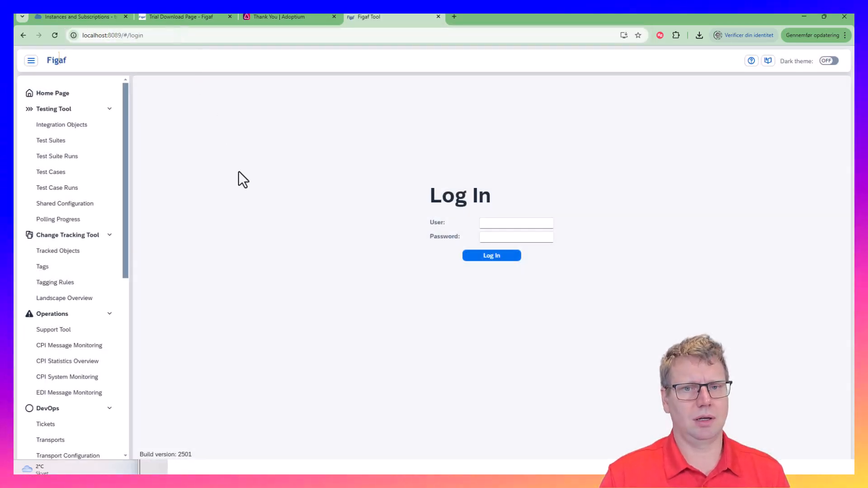
Log in to Figaf Tool and open Step 1 Load License to view the license details
click(520, 223)
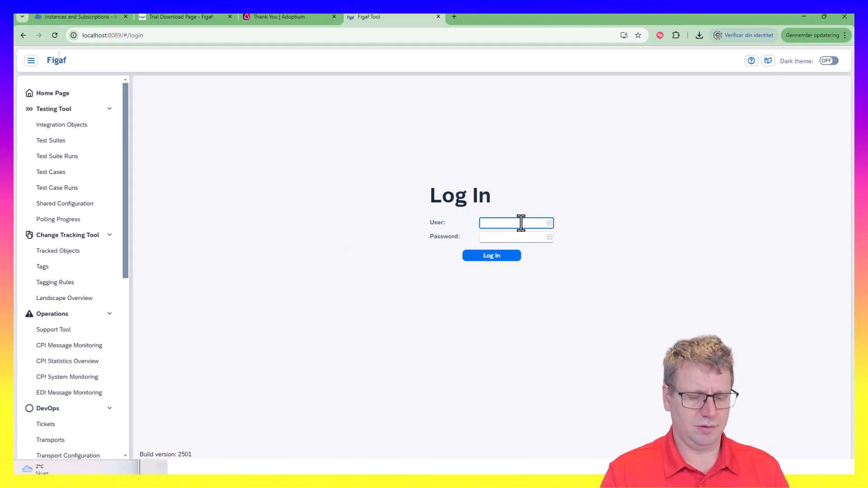
text(superuser)
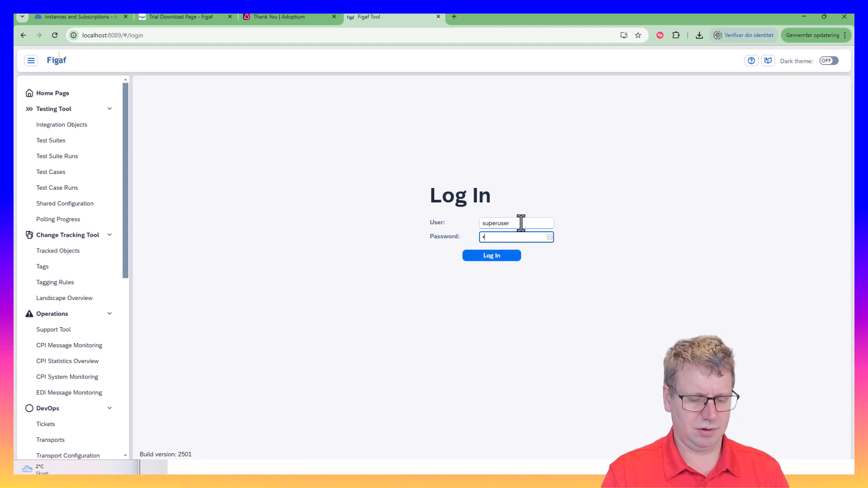
key(Return)
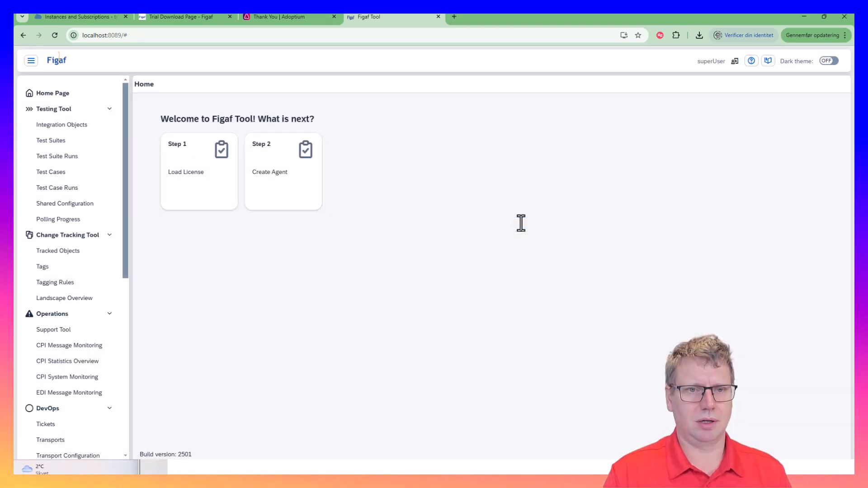
click(174, 190)
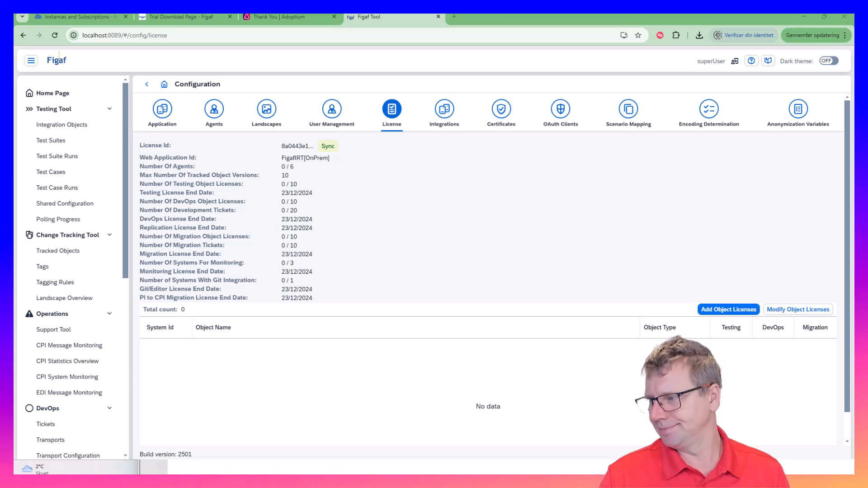
Start the PowerPoint slide show full screen instead of presenter view
key(shift+F5)
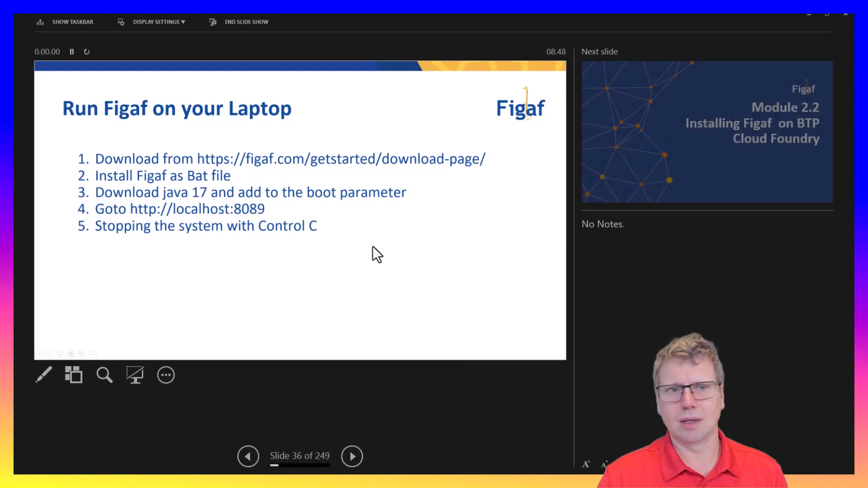
click(150, 23)
click(158, 33)
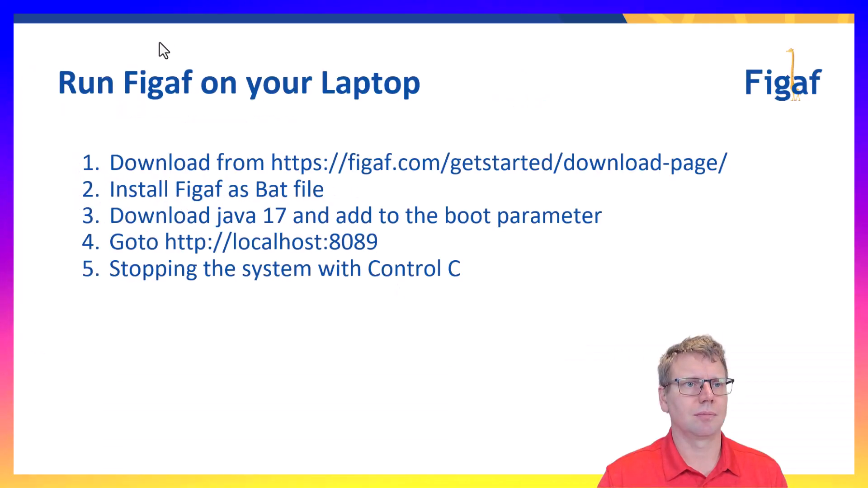
Advance the slides past the Module 2.2 title to the Architecture diagram slide
key(Right)
key(Right)
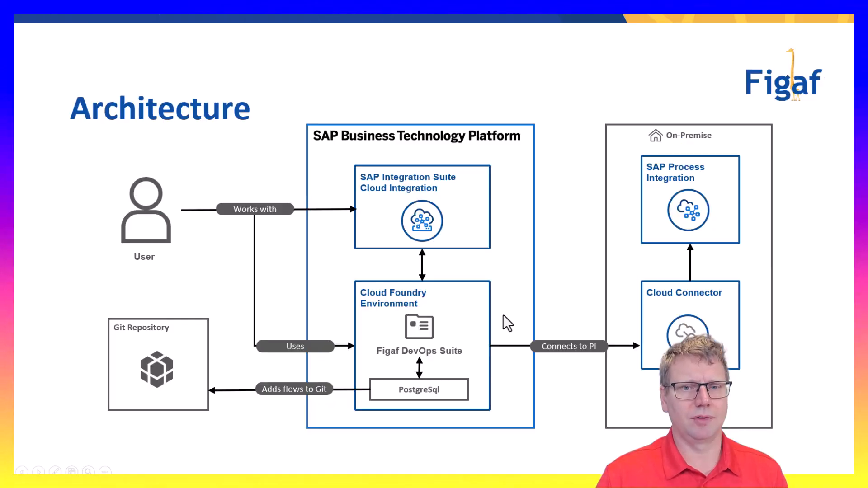
key(Left)
key(Right)
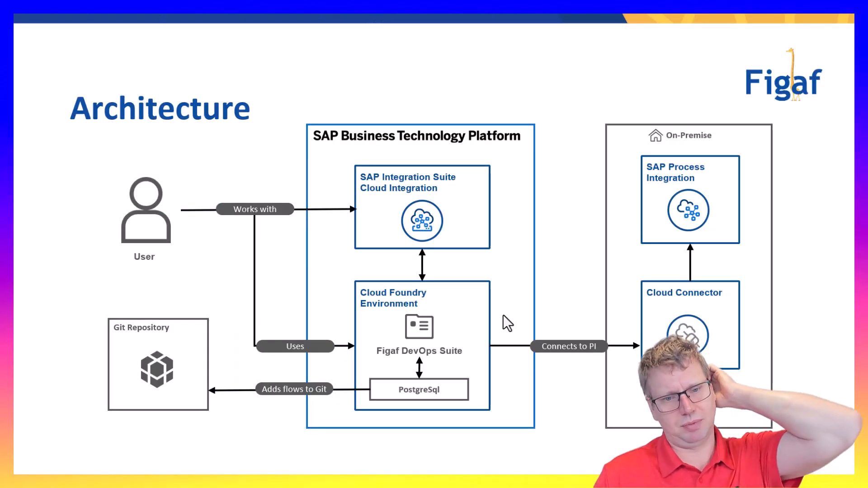
key(Right)
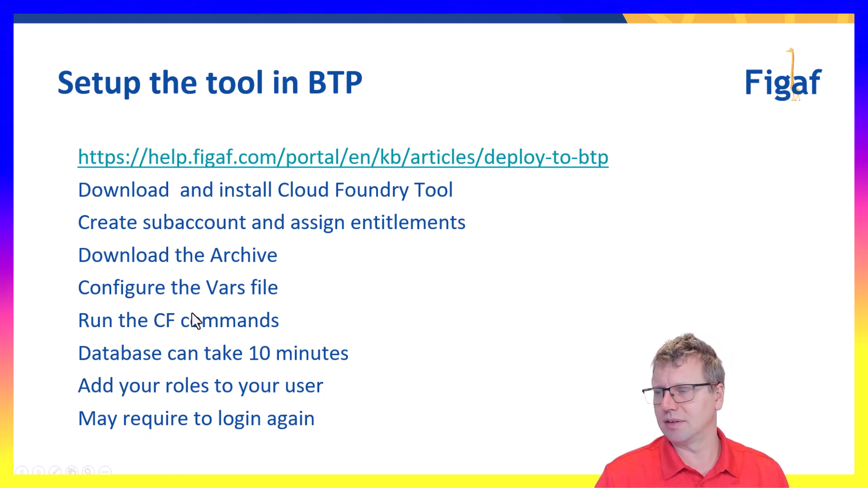
Open the Deploy to SAP BTP, Cloud Foundry help article and highlight the figaf-db database name
click(319, 170)
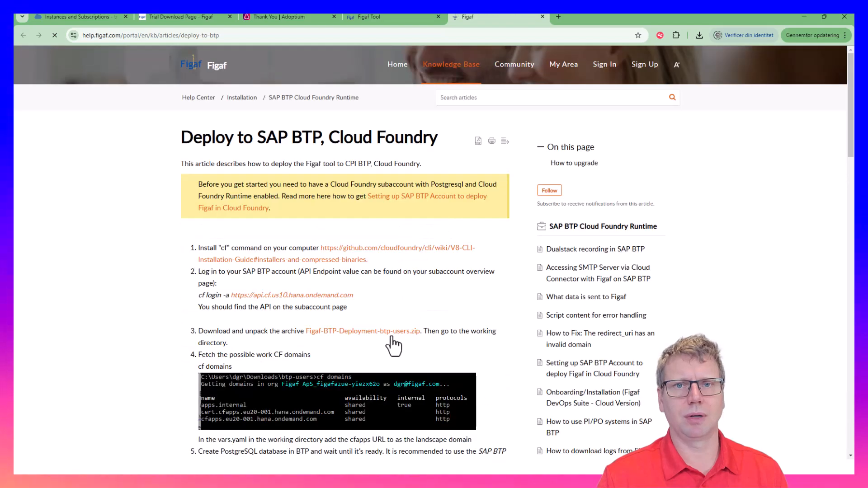
scroll(186, 346, down, 2)
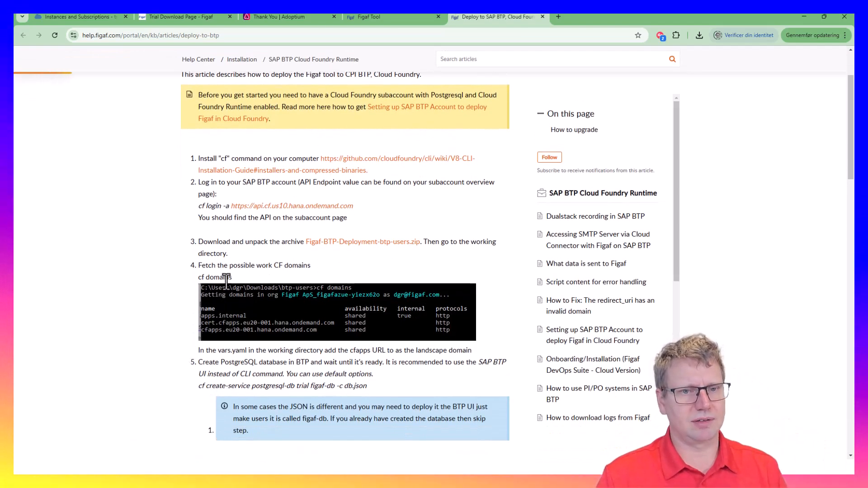
scroll(227, 278, down, 2)
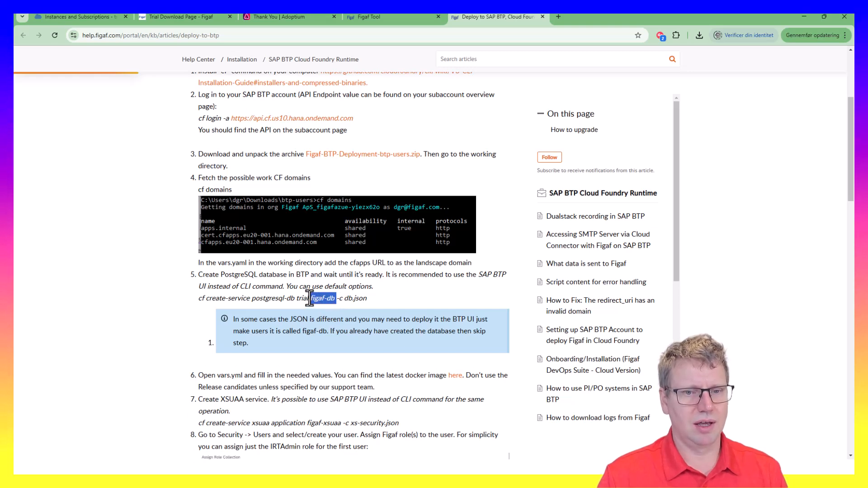
drag(311, 299, 335, 299)
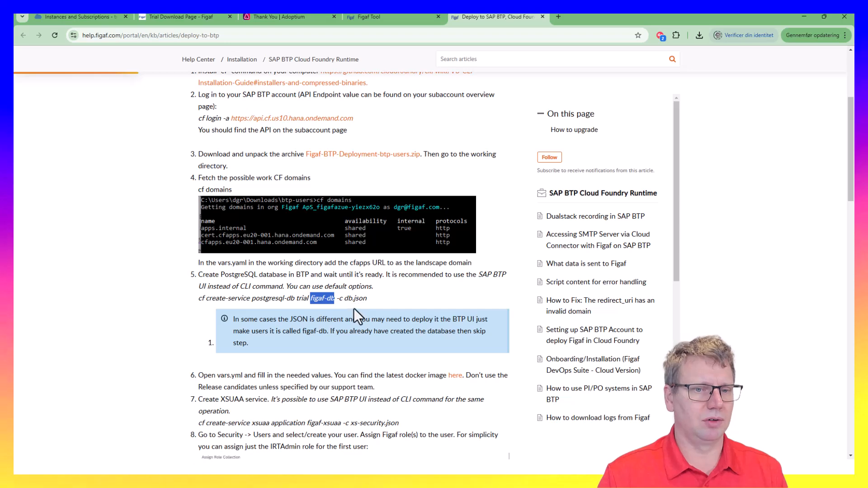
Bring up the trial subaccount's Instances and Subscriptions page in SAP BTP Cockpit
key(alt+Tab)
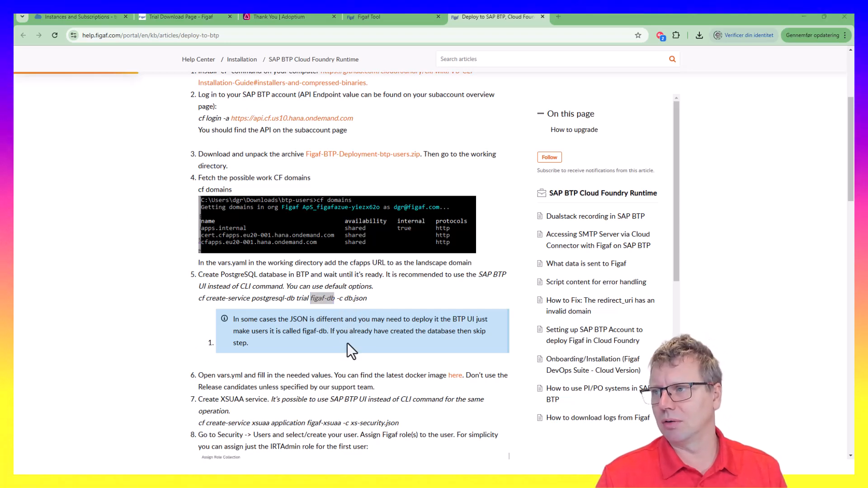
key(alt+Tab)
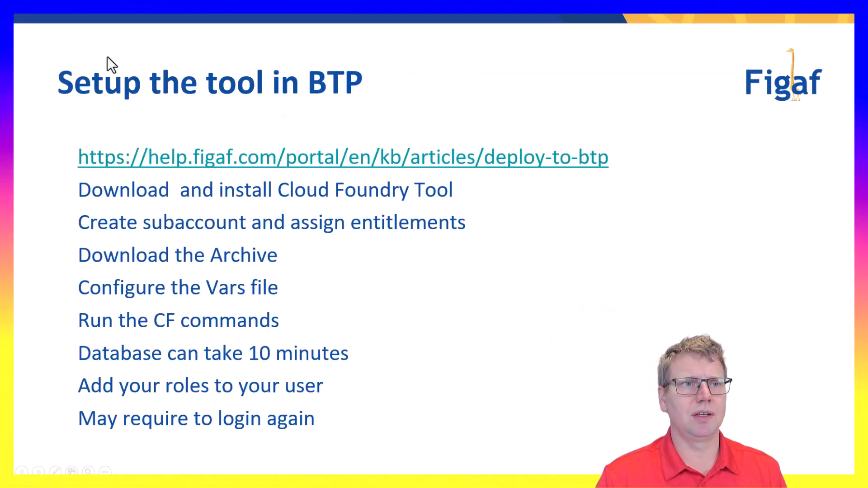
key(alt+Tab)
click(96, 19)
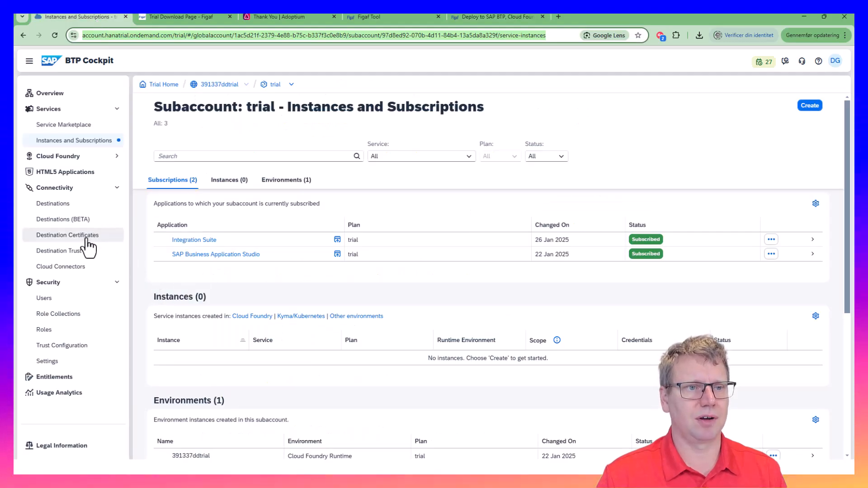
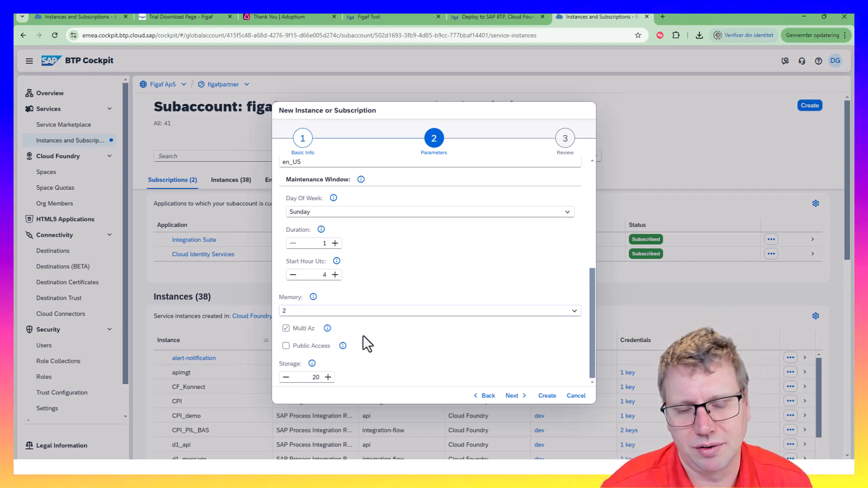
Check the Public Access explanation and set the figaf-db21 storage to 5
scroll(402, 350, down, 1)
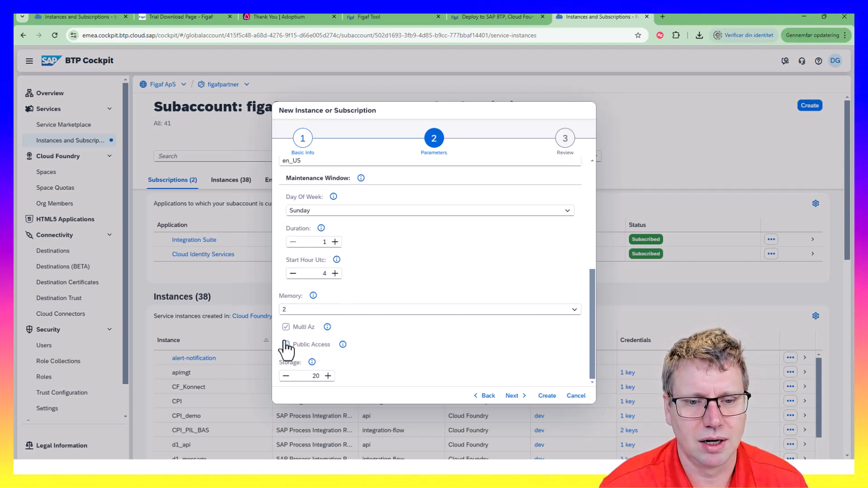
click(343, 344)
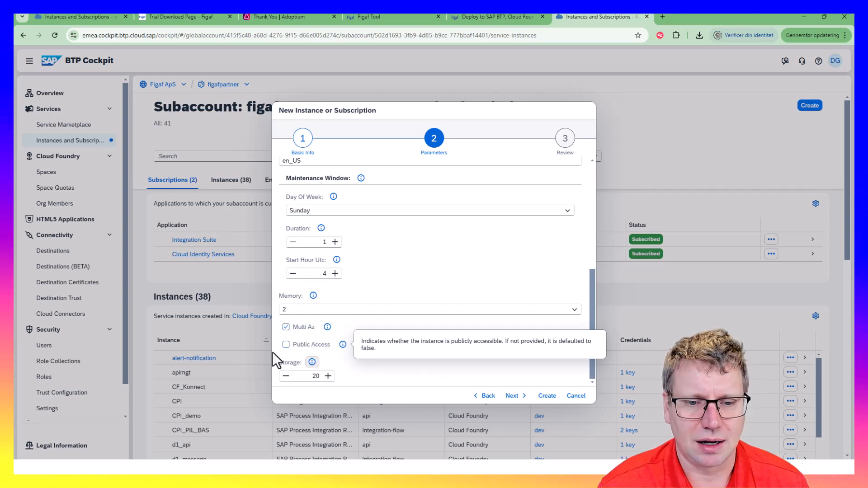
click(311, 373)
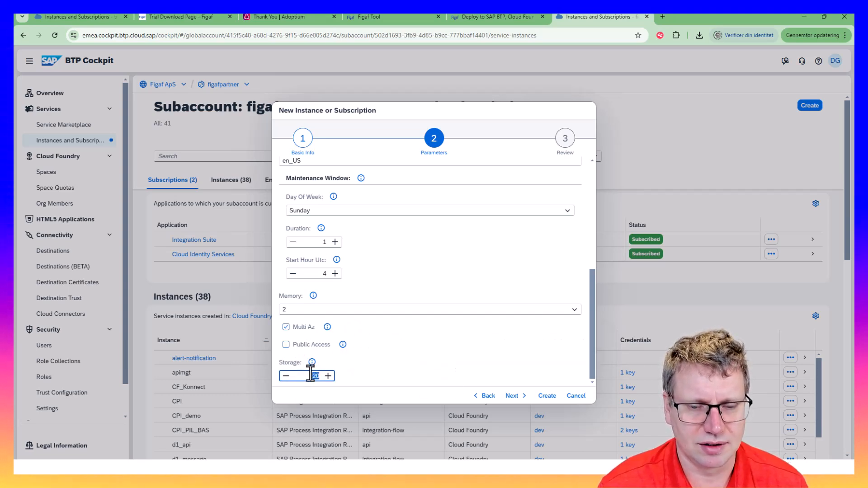
click(383, 351)
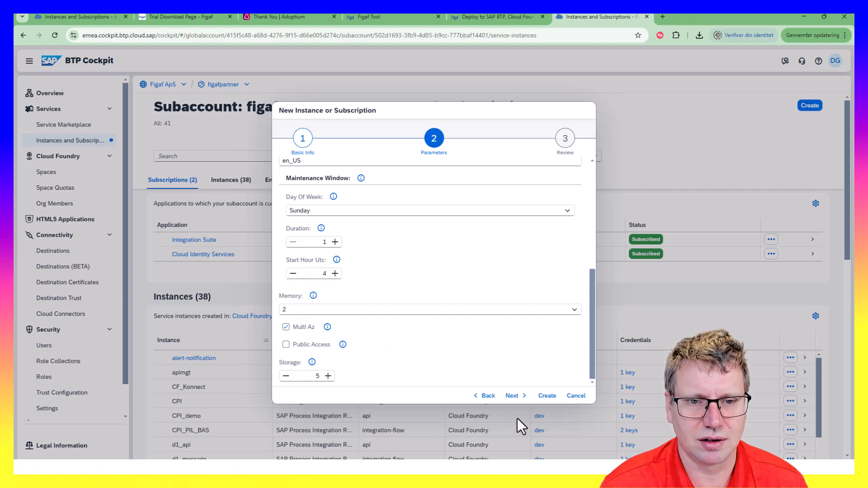
Advance to the review page, then cancel and discard the unfinished instance
scroll(389, 362, up, 2)
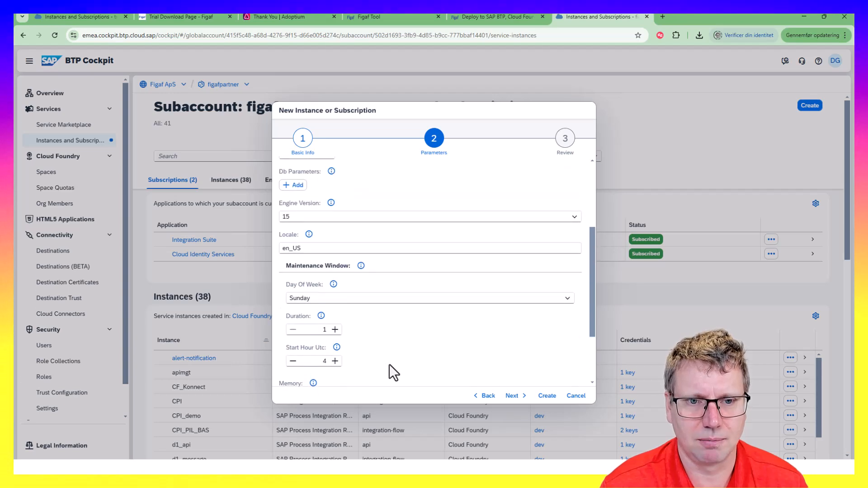
click(515, 397)
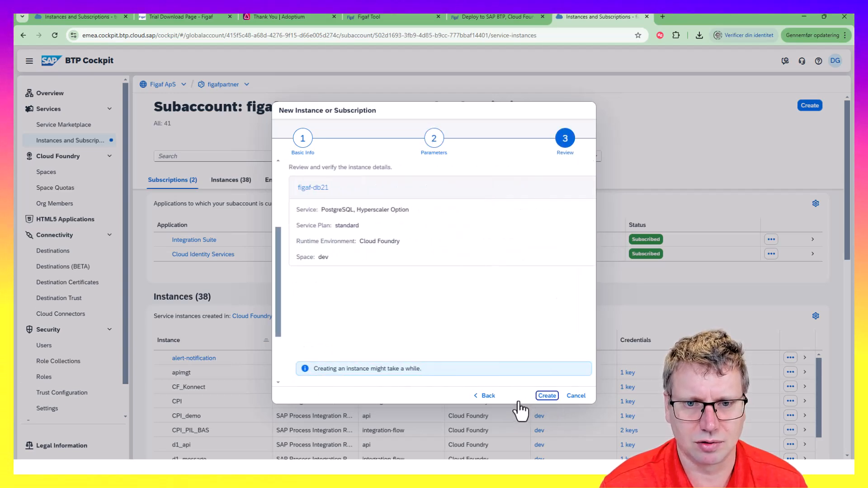
click(575, 397)
click(443, 272)
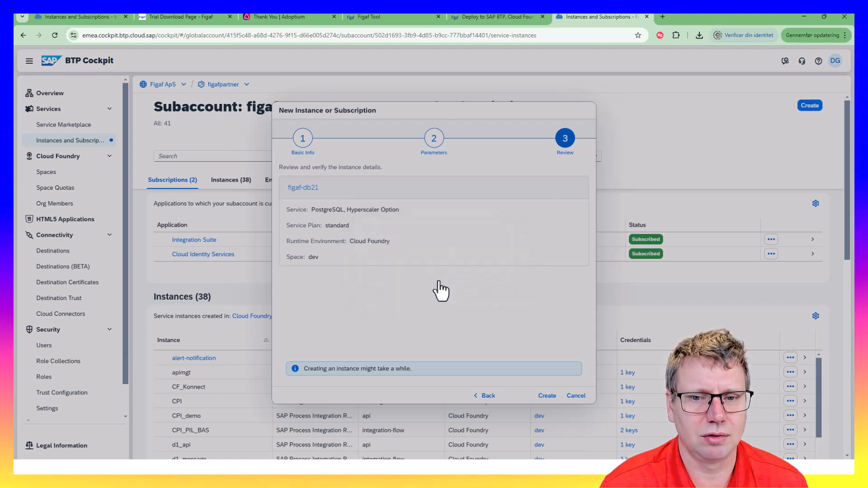
scroll(72, 407, down, 1)
Filter the subaccount entitlements for 'pos' to find the PostgreSQL storage and standard plans
click(68, 398)
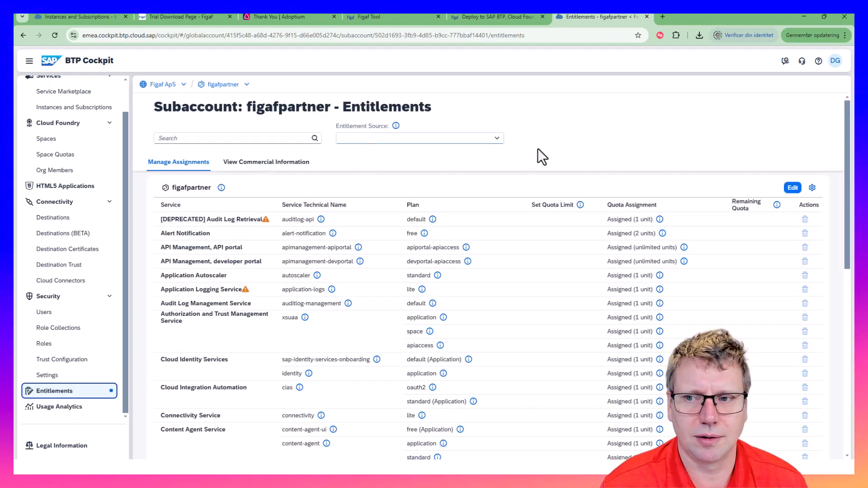
click(218, 138)
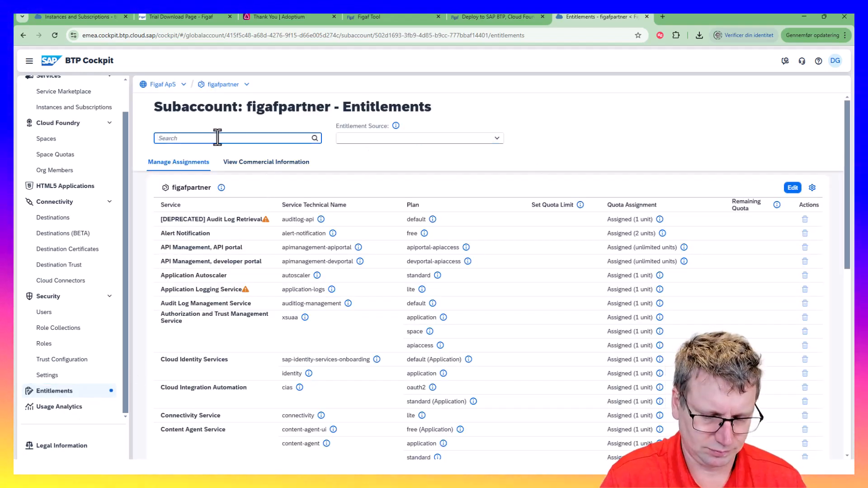
text(pos)
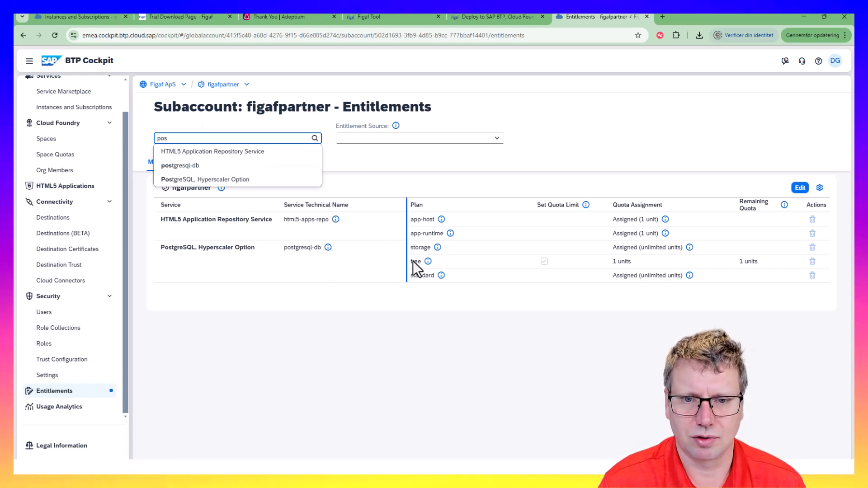
double_click(420, 247)
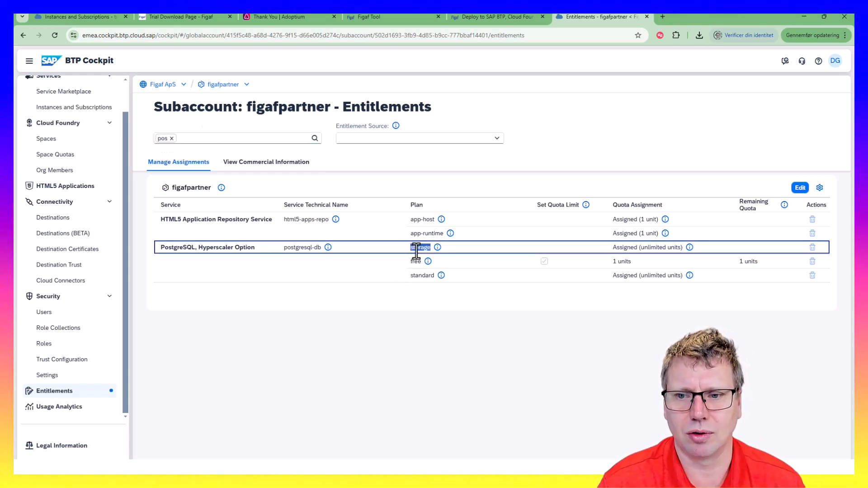
double_click(418, 276)
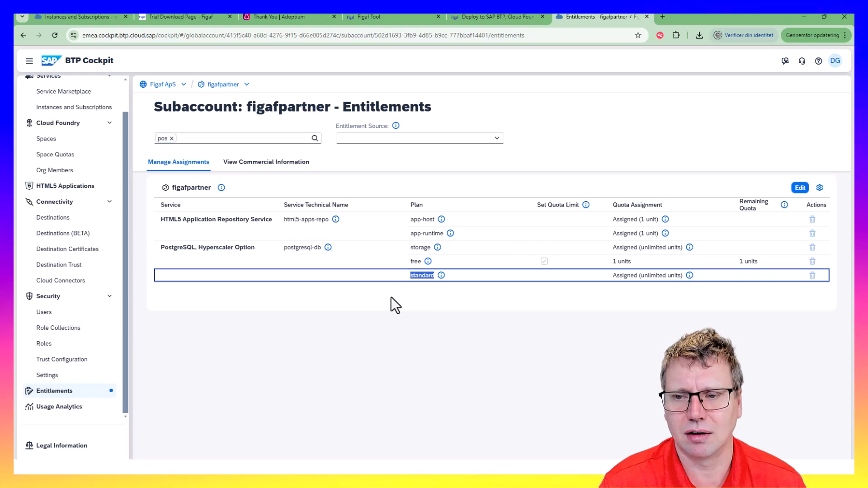
In edit mode, inspect the PostgreSQL, Hyperscaler Option plans available to add, then cancel editing
click(797, 194)
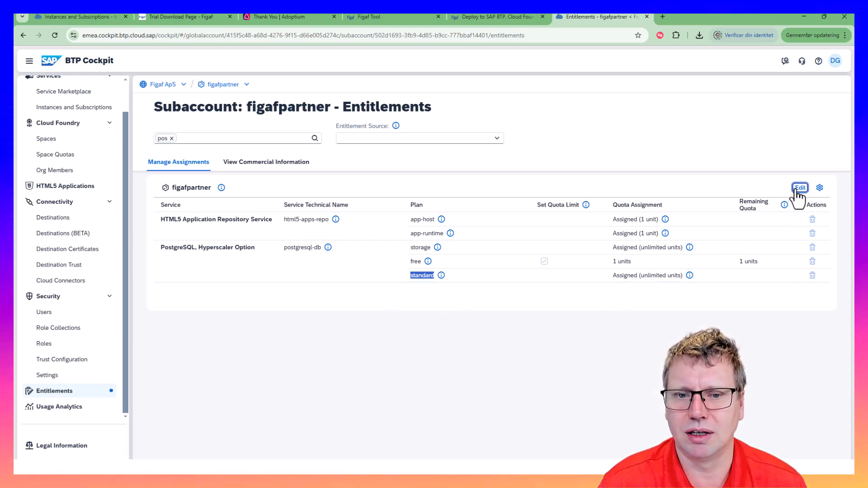
click(725, 188)
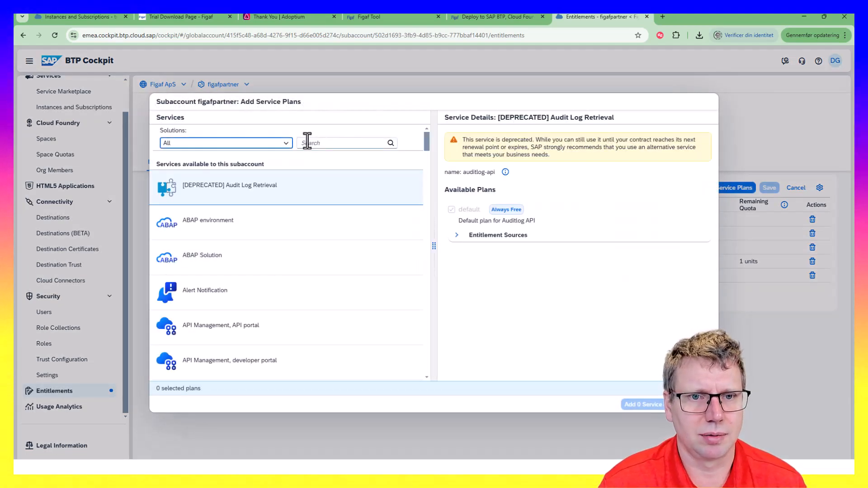
click(307, 143)
text(pos)
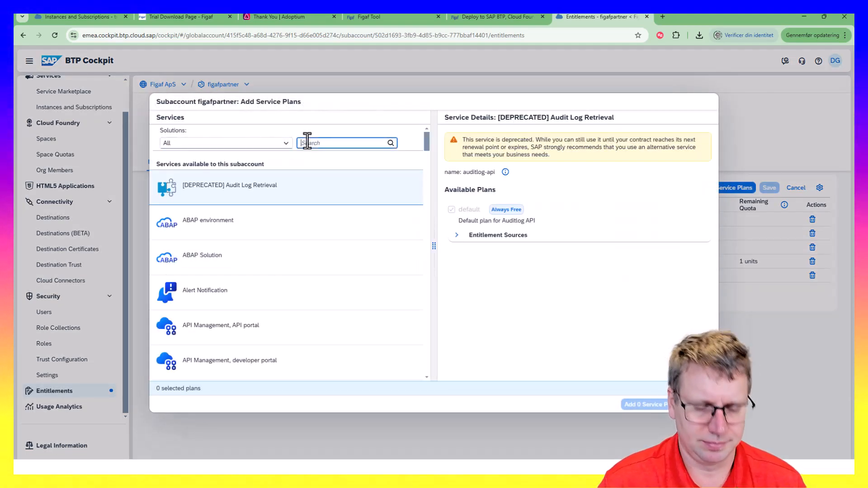
click(269, 272)
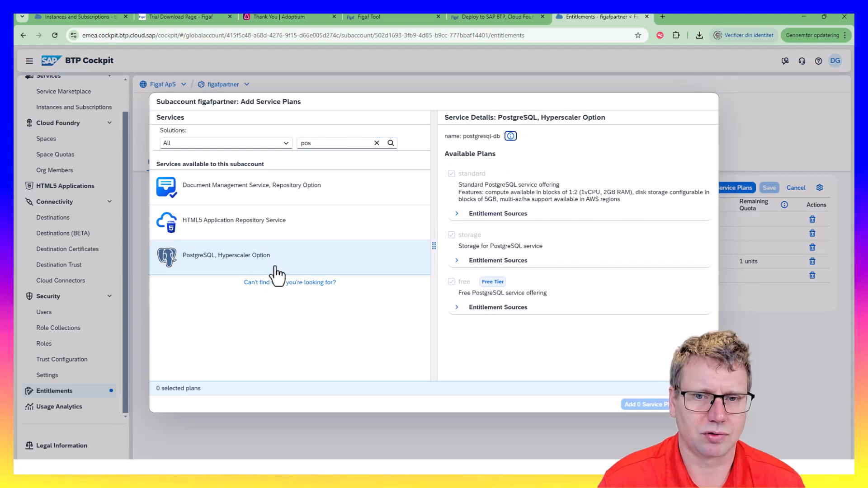
click(457, 261)
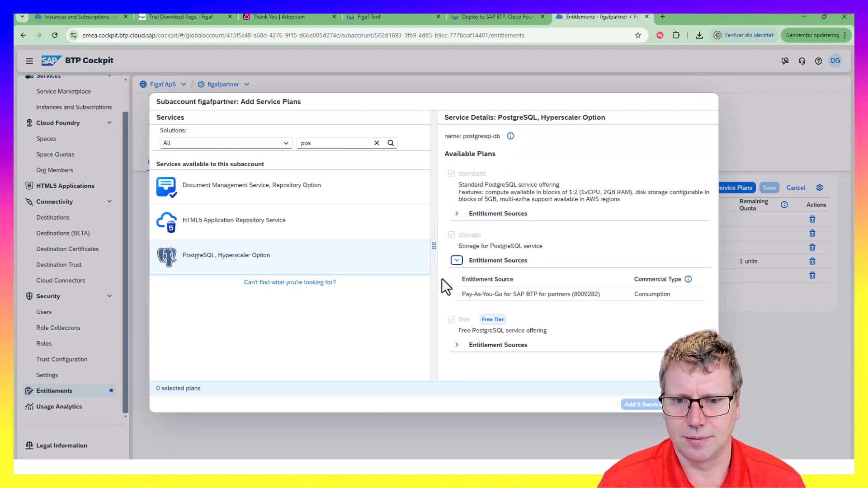
key(Escape)
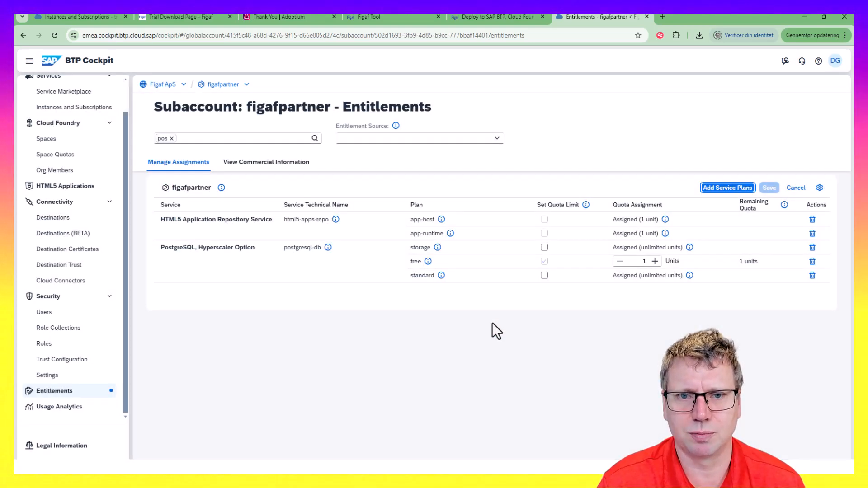
click(799, 189)
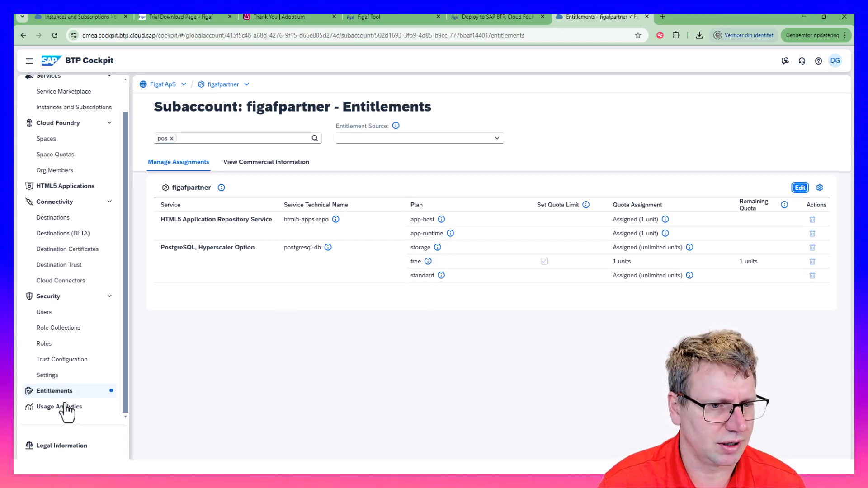
Browse the Figaf ApS global account's service assignments, searching them for 'post' and 'pos'
click(164, 85)
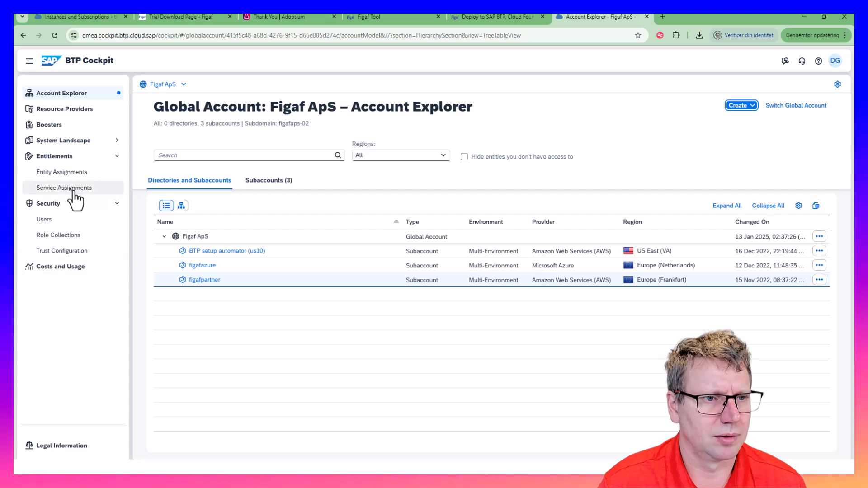
click(69, 190)
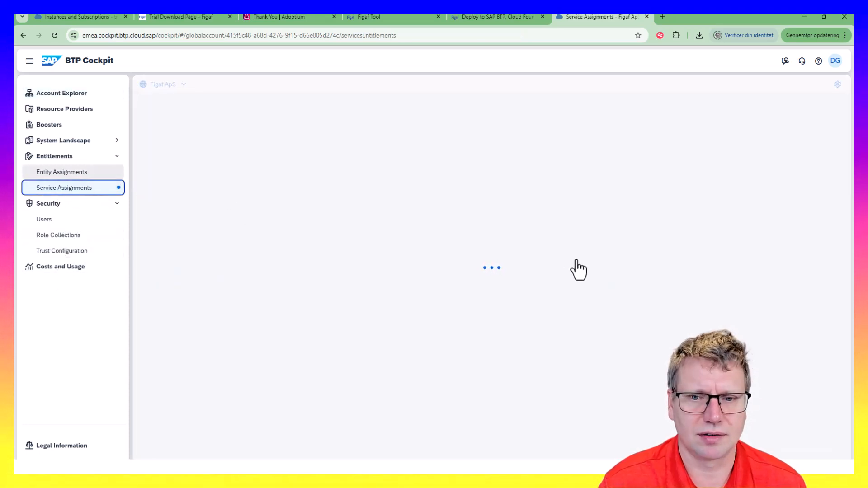
scroll(330, 310, down, 10)
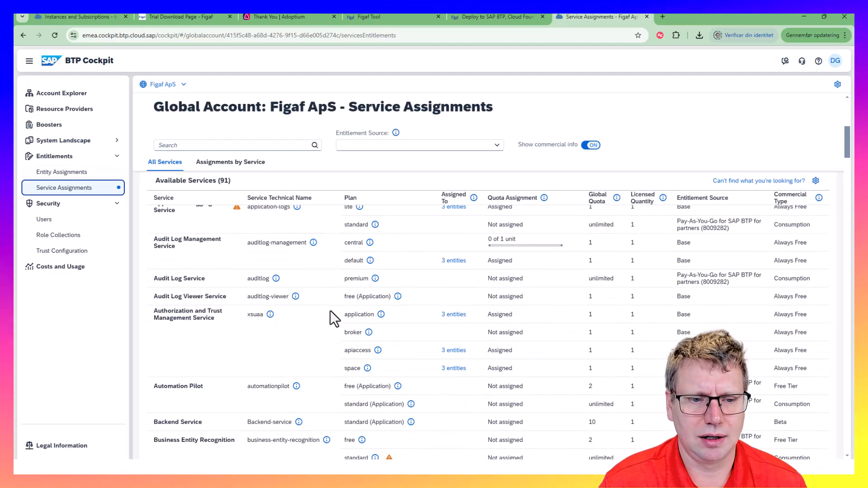
scroll(325, 316, down, 15)
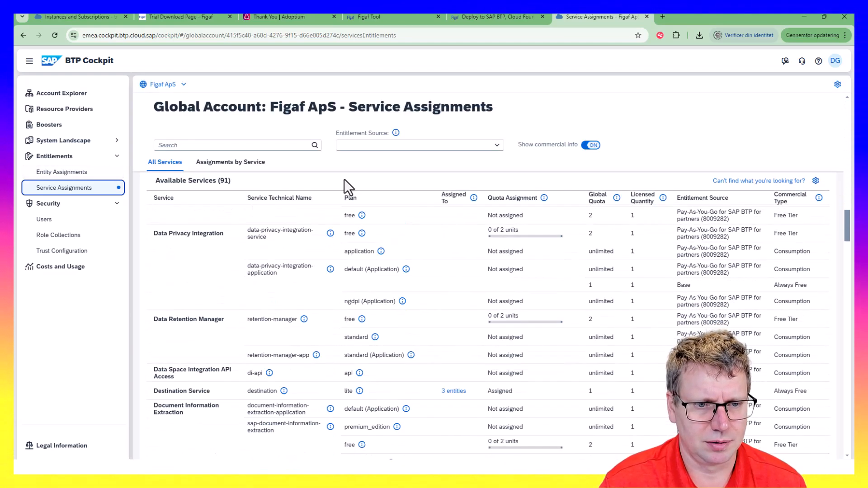
click(262, 145)
text(p)
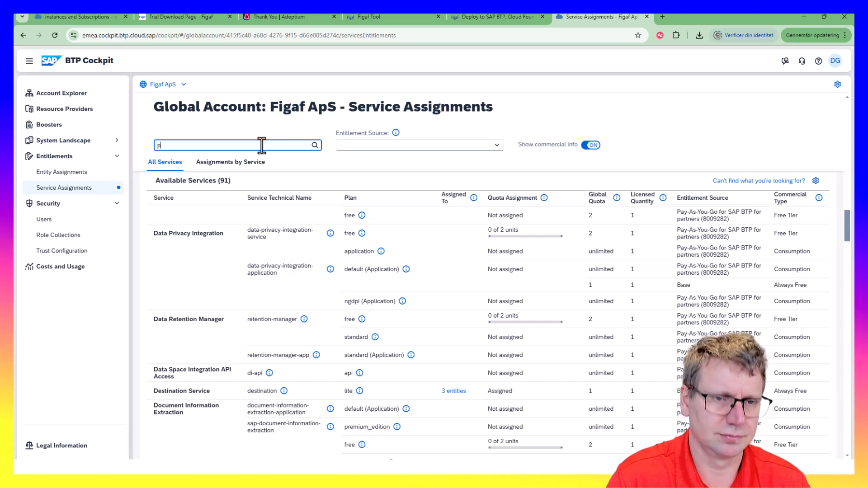
text(ost)
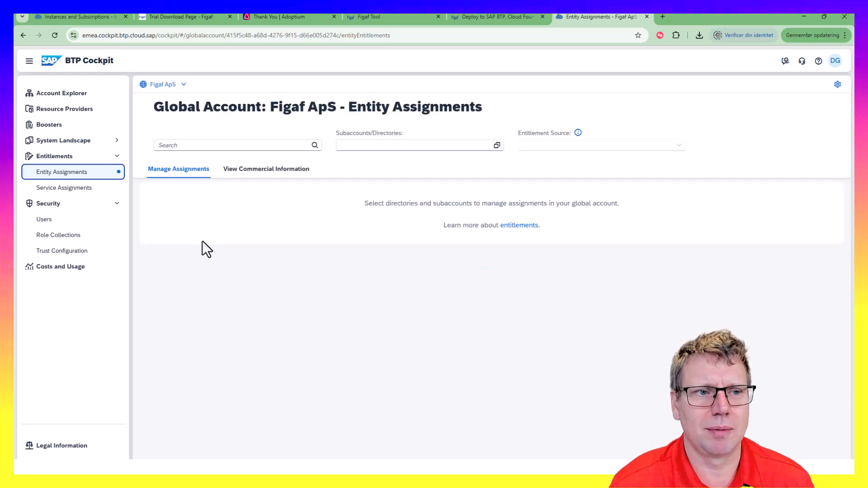
click(241, 144)
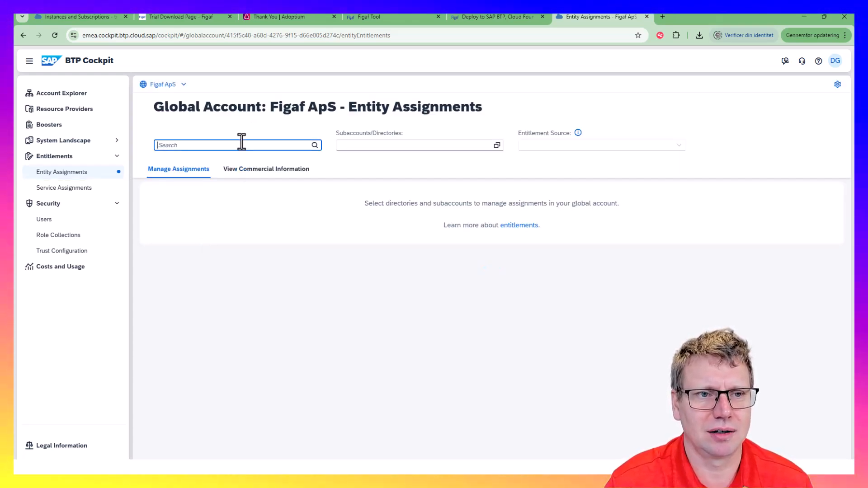
text(post)
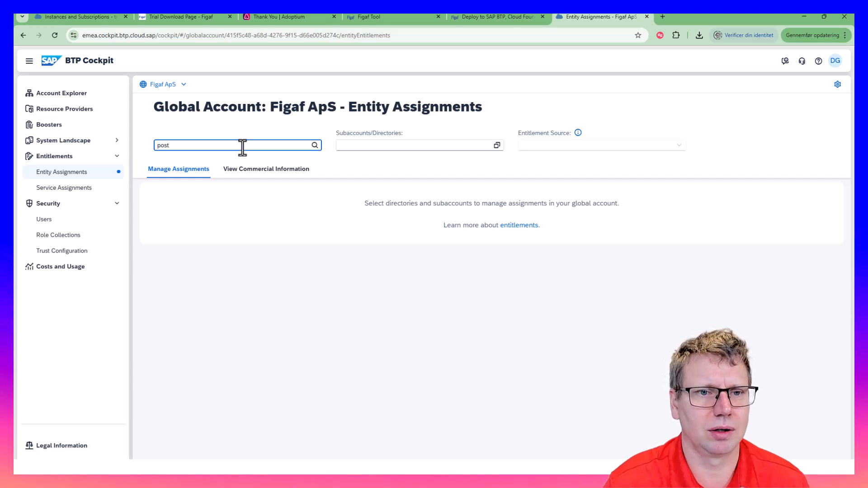
Toggle the commercial info columns off and back on, then return to the deployment help article
click(72, 191)
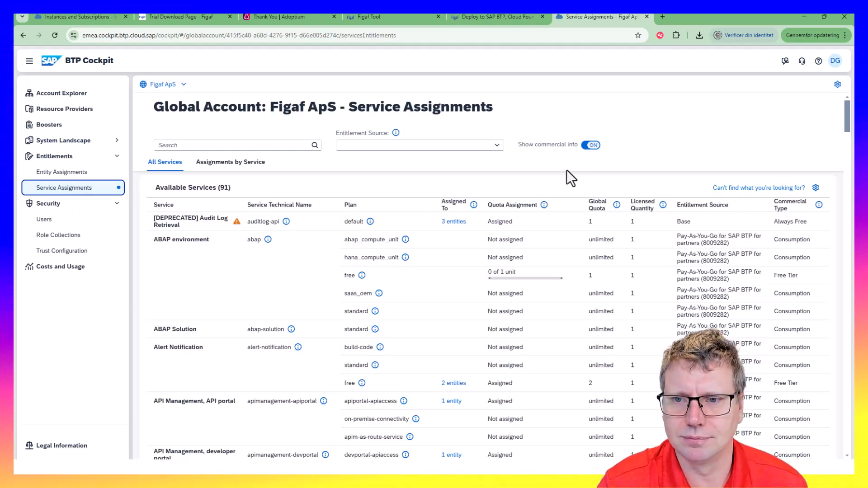
click(590, 145)
click(590, 146)
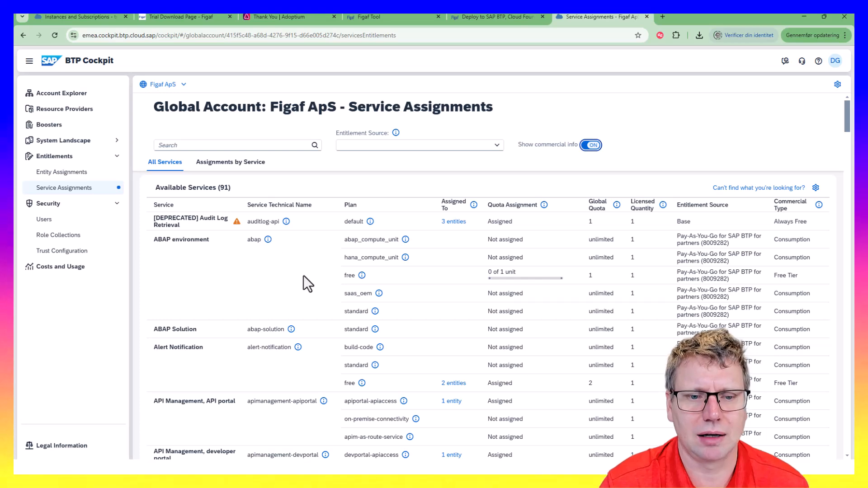
scroll(348, 381, down, 5)
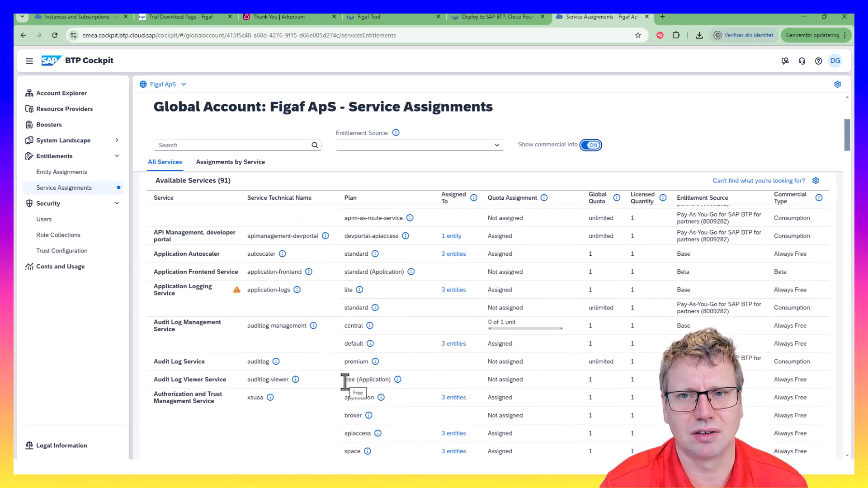
click(511, 16)
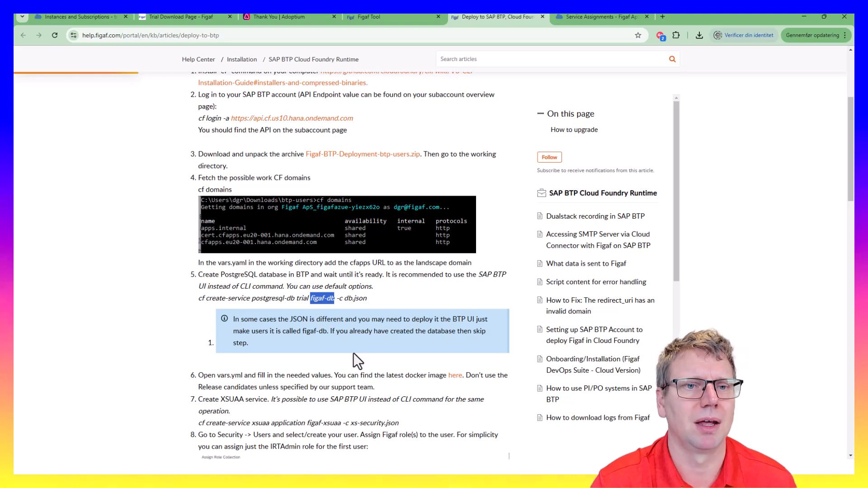
Glance at the Cockpit instances page, then open the cf CLI installation guide from the article
click(71, 17)
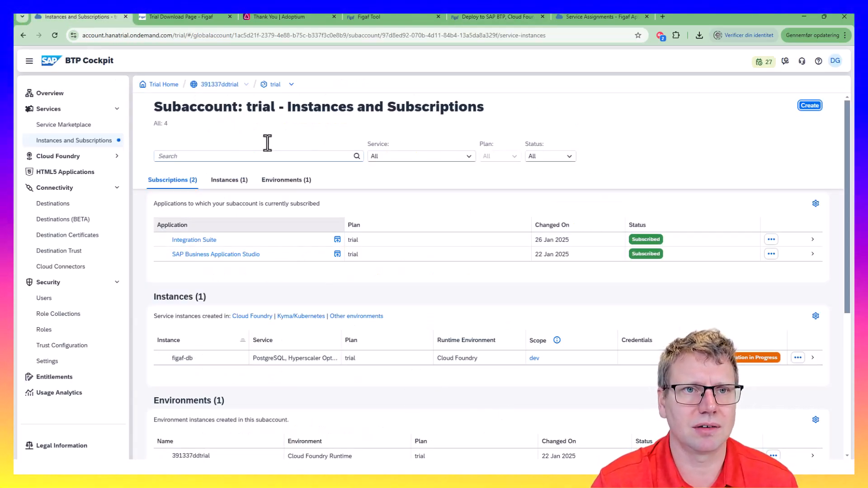
click(535, 14)
scroll(278, 265, up, 5)
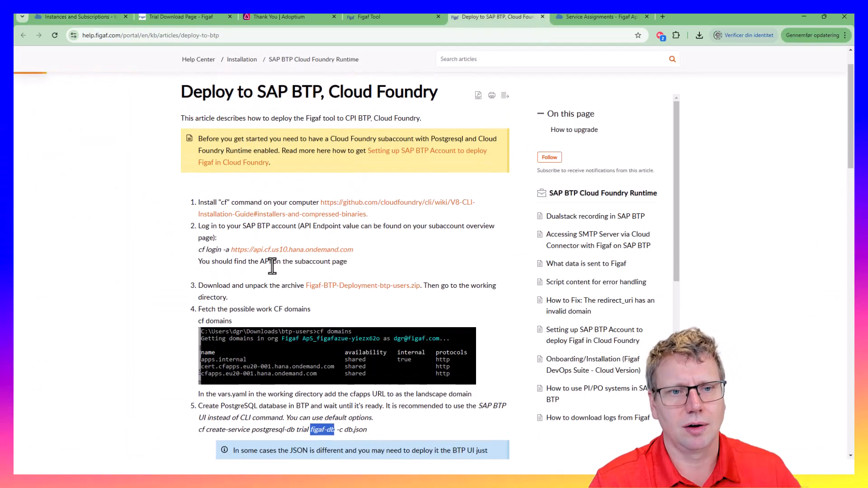
click(286, 218)
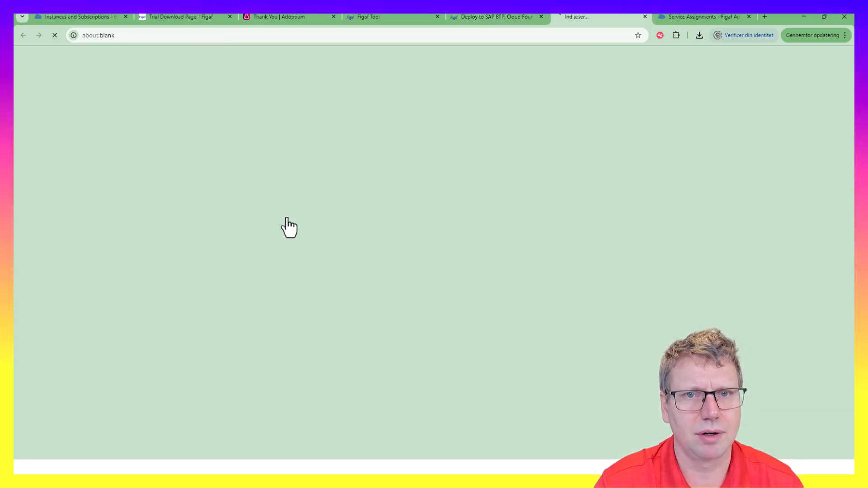
scroll(238, 323, down, 1)
scroll(213, 366, down, 7)
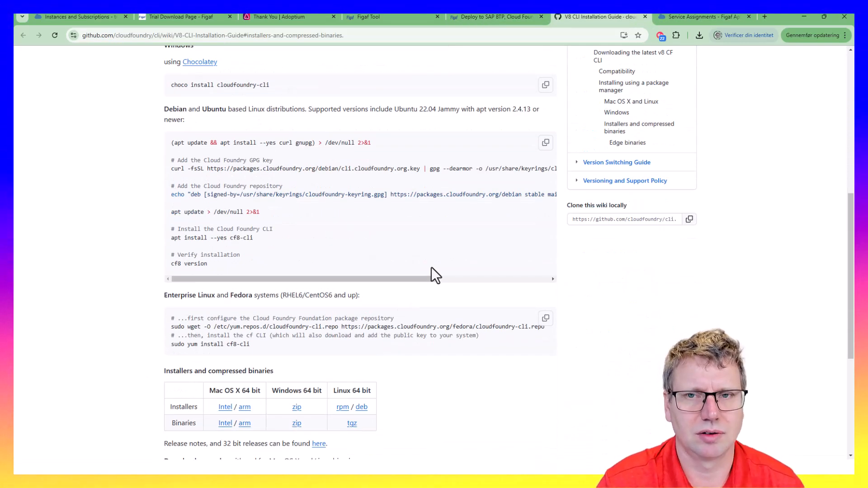
Download Figaf-BTP-Deployment-btp-users.zip from the Deploy to SAP BTP article
click(485, 14)
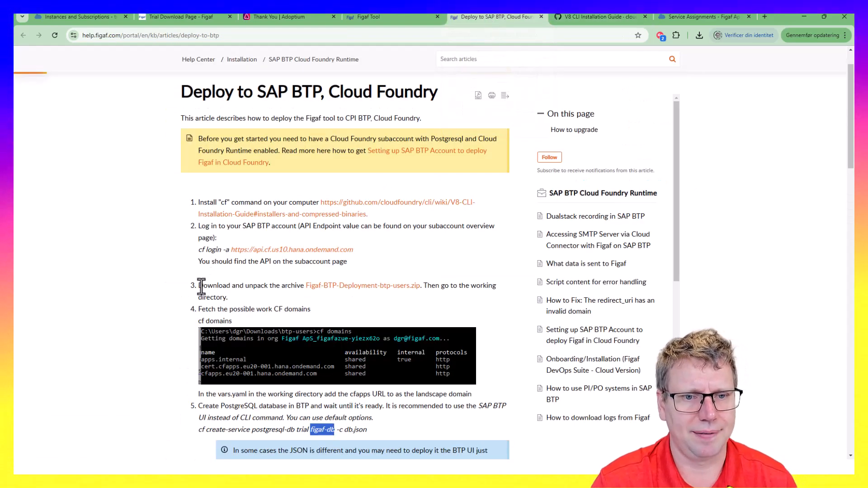
click(265, 309)
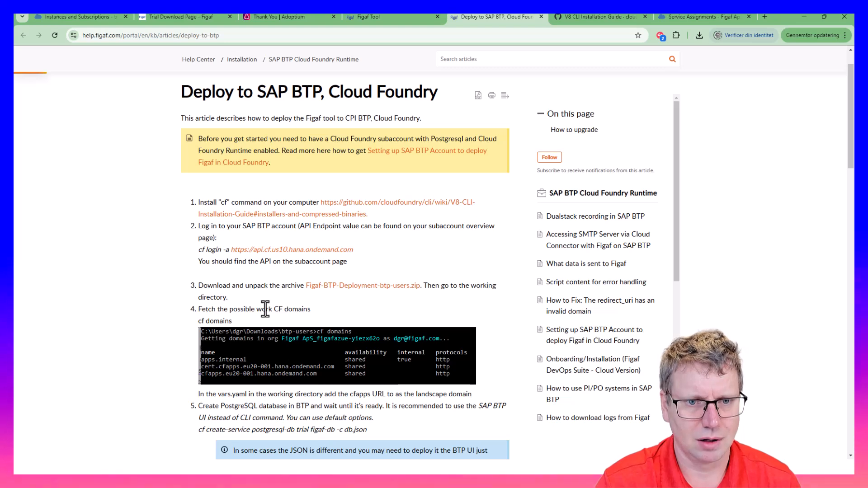
click(382, 287)
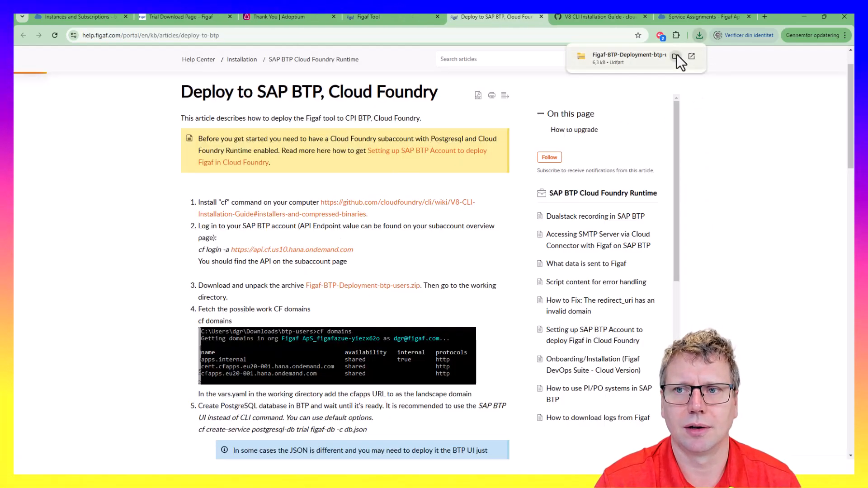
Extract all files from the downloaded zip and close the zip folder window
click(677, 53)
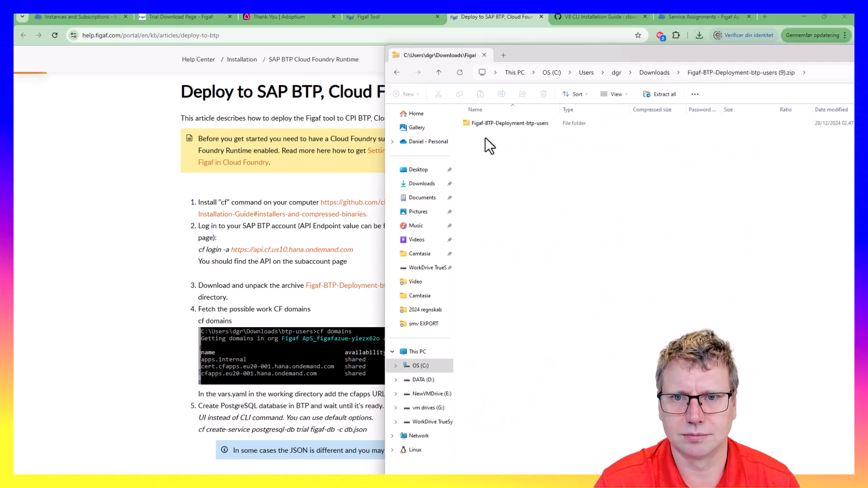
click(660, 94)
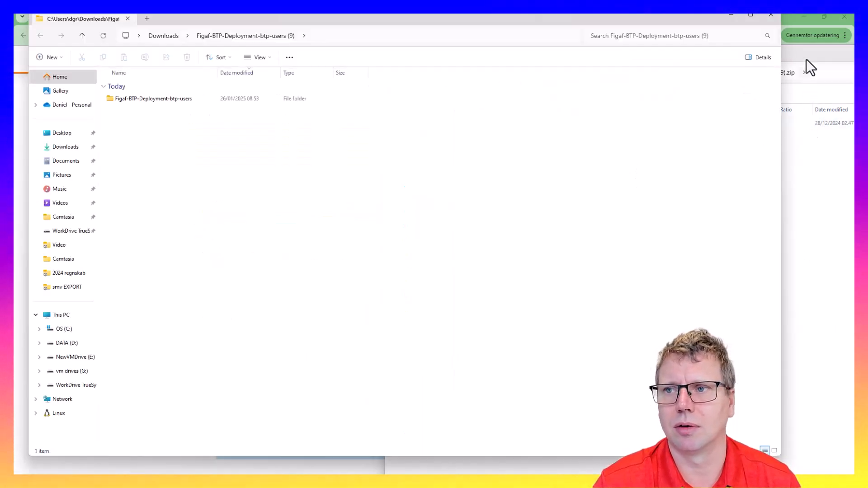
click(805, 64)
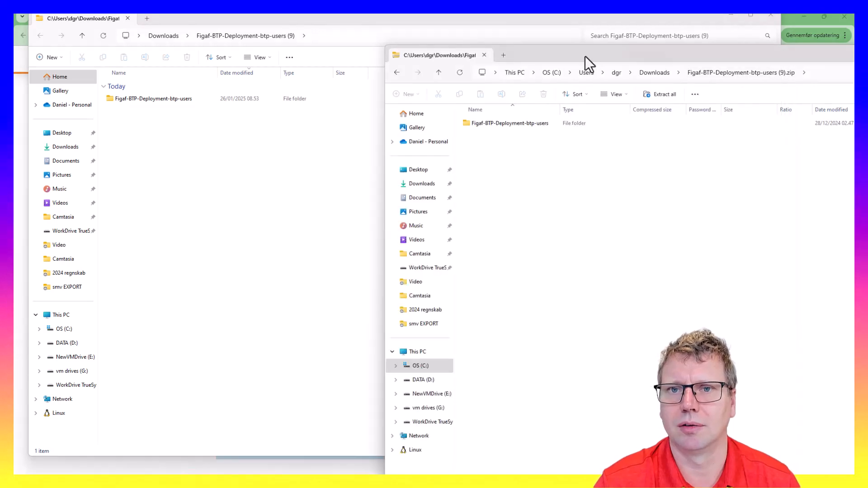
drag(585, 56, 501, 59)
click(403, 61)
Open the extracted Figaf-BTP-Deployment-btp-users folder and copy its full path
drag(413, 25, 512, 101)
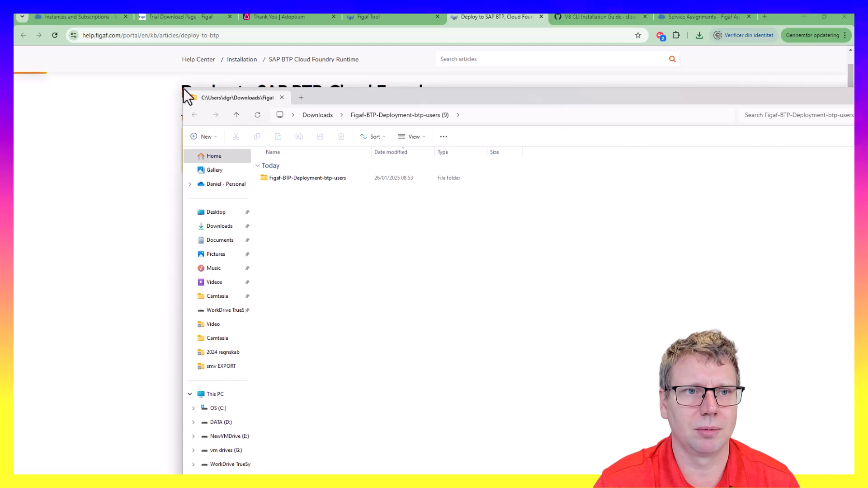
drag(184, 89, 387, 178)
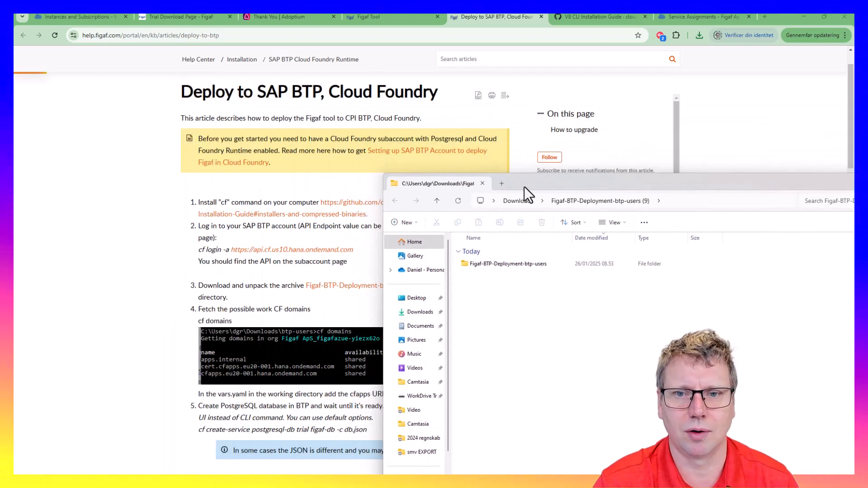
drag(525, 187, 443, 117)
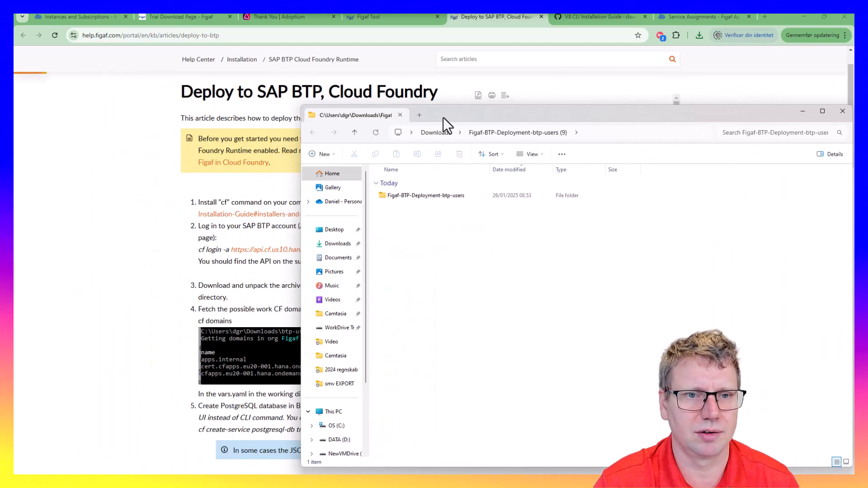
double_click(438, 199)
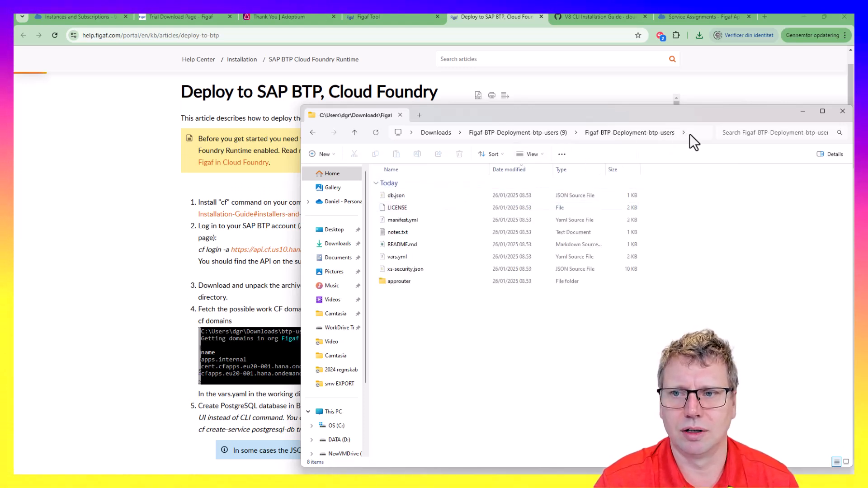
click(690, 134)
key(Escape)
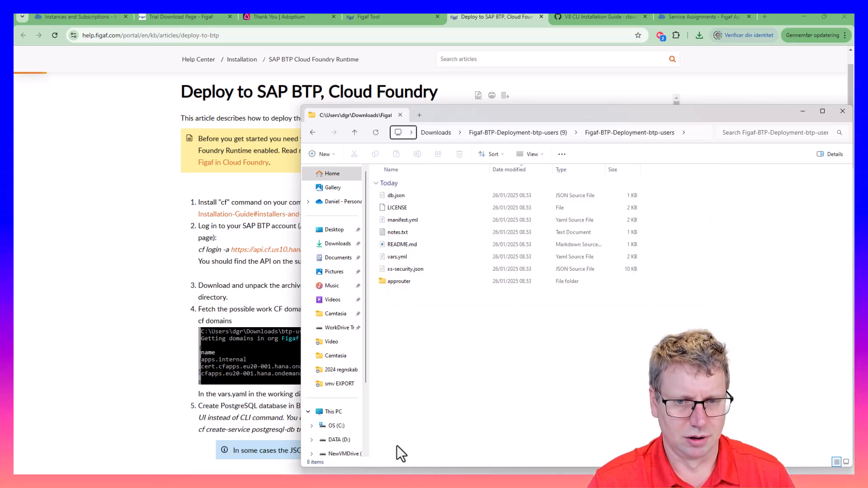
click(298, 476)
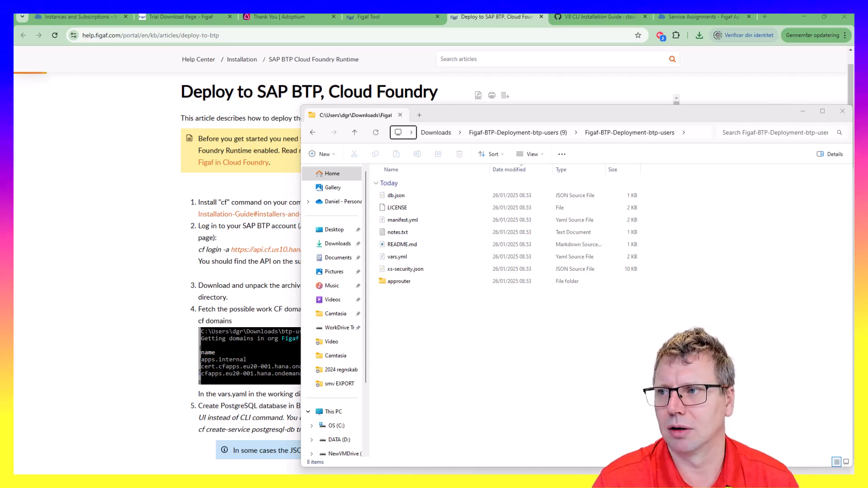
Change into the extracted folder with cd and the pasted folder path
drag(479, 472, 327, 213)
text(cd)
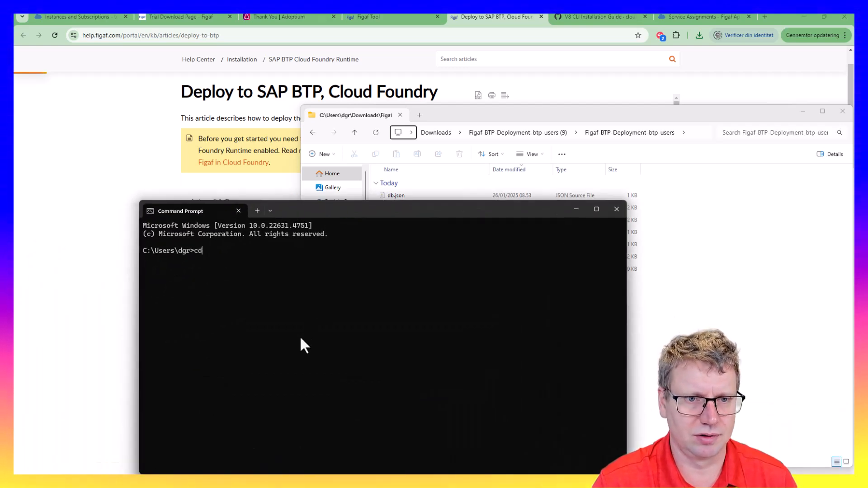
text(C:\Users\dgr\Downloads\Figaf-BTP-Deployment-btp-users (9)\Figaf-BTP-Deployment-btp-users)
key(Return)
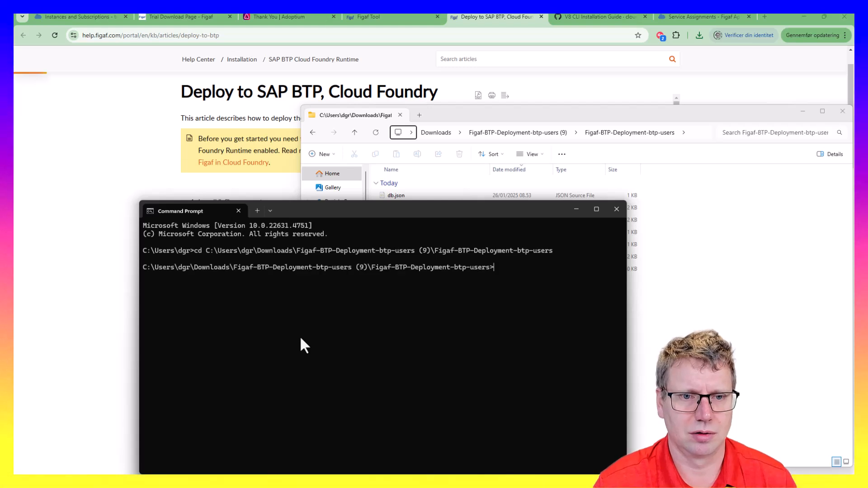
click(685, 317)
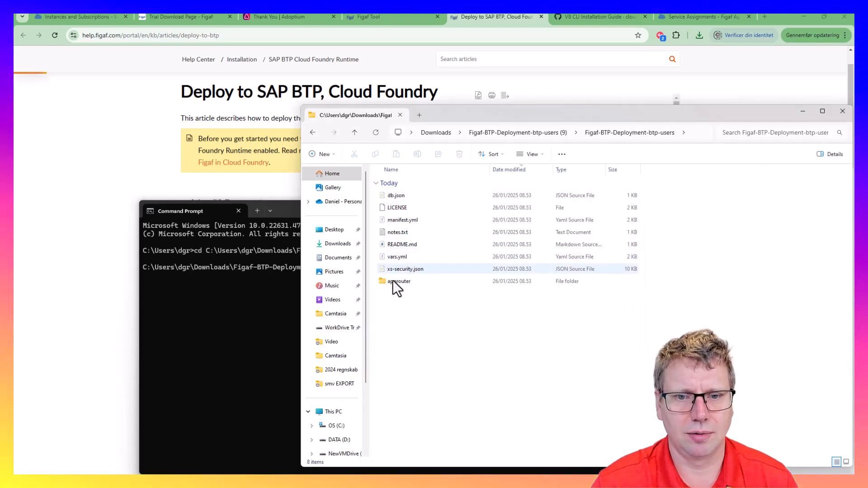
click(163, 176)
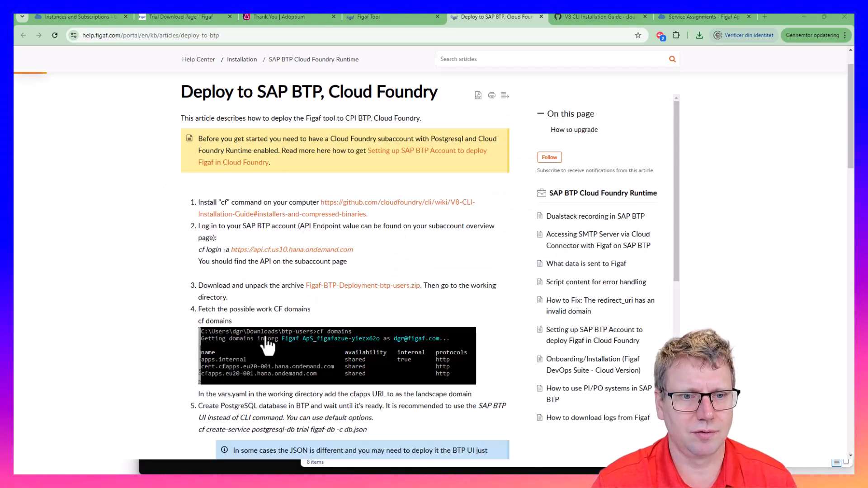
click(334, 463)
click(276, 469)
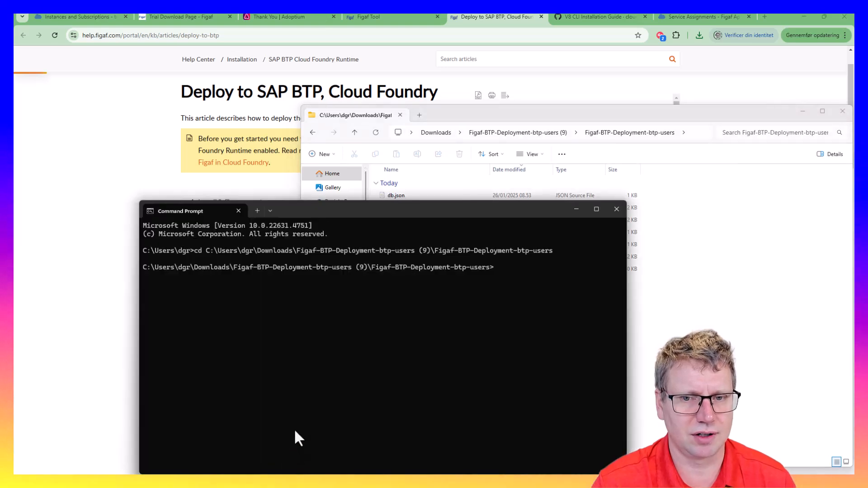
Run cf, after a mistyped cf8, to print its list of commands
text(cf)
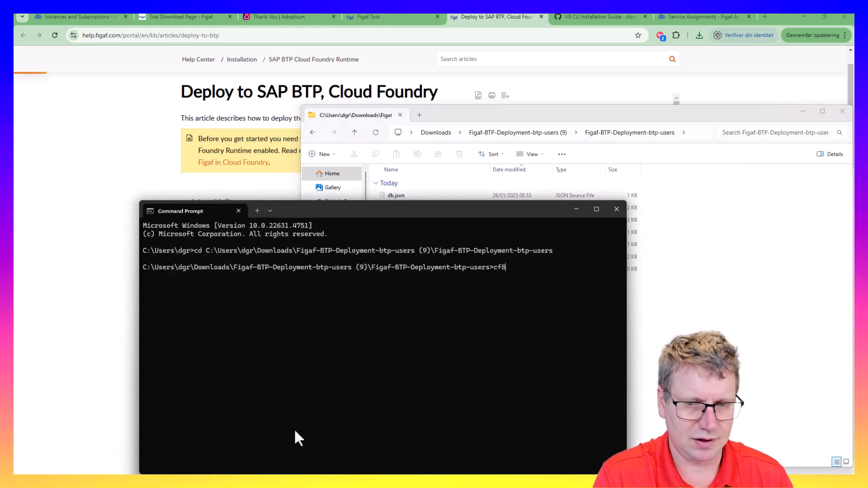
text(8)
key(Return)
text(cf)
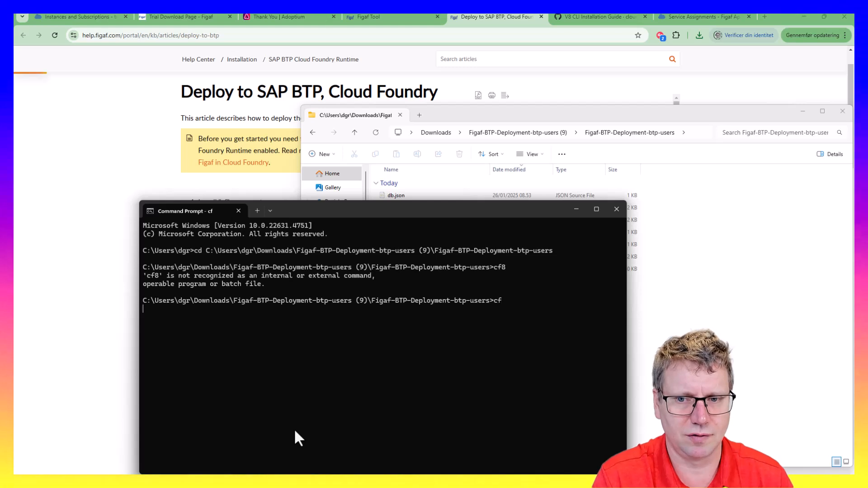
key(Return)
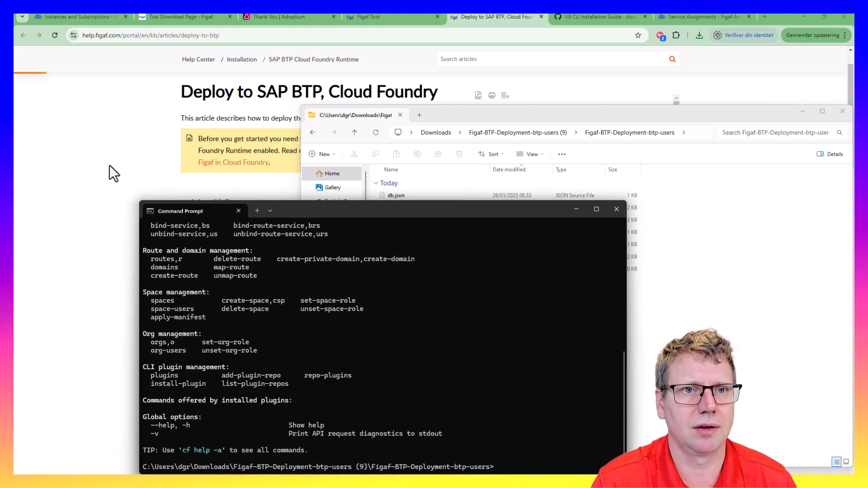
click(123, 210)
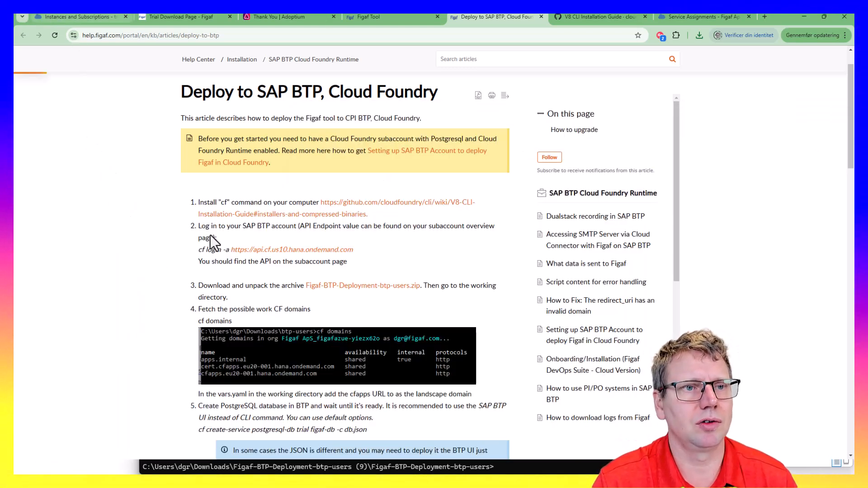
Open the trial subaccount's API endpoint api.cf.us10-001.hana.ondemand.com in a new tab and select its URL
click(67, 18)
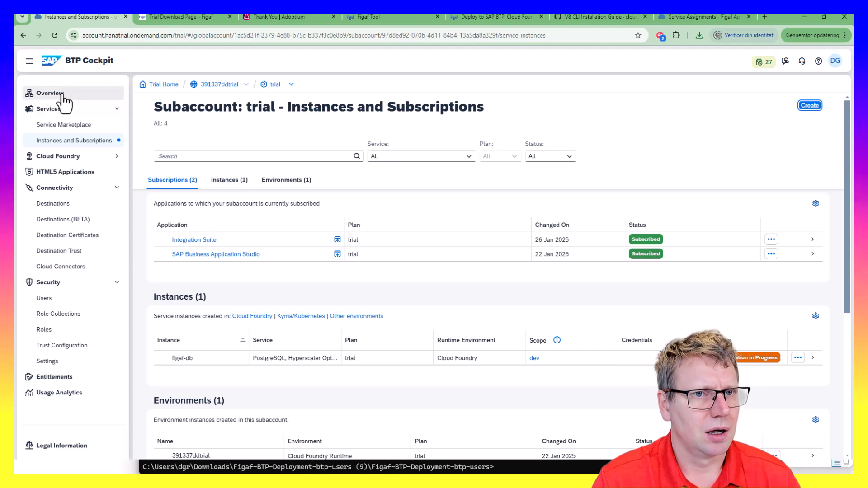
click(276, 86)
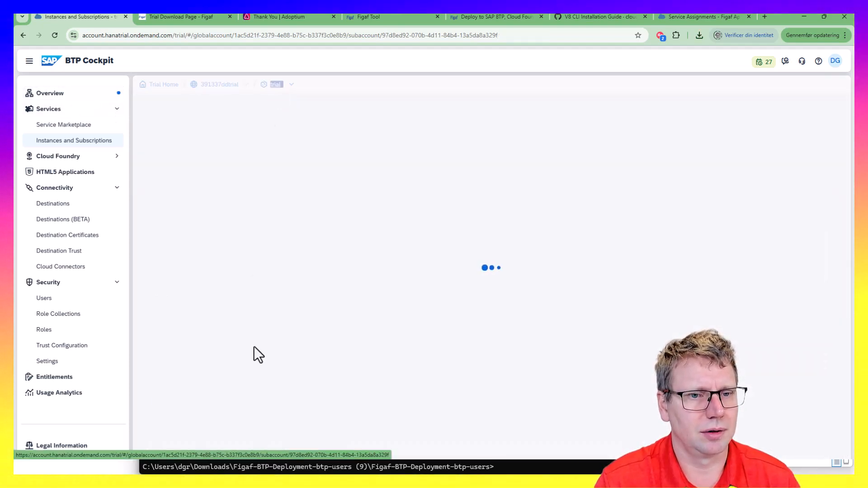
click(319, 282)
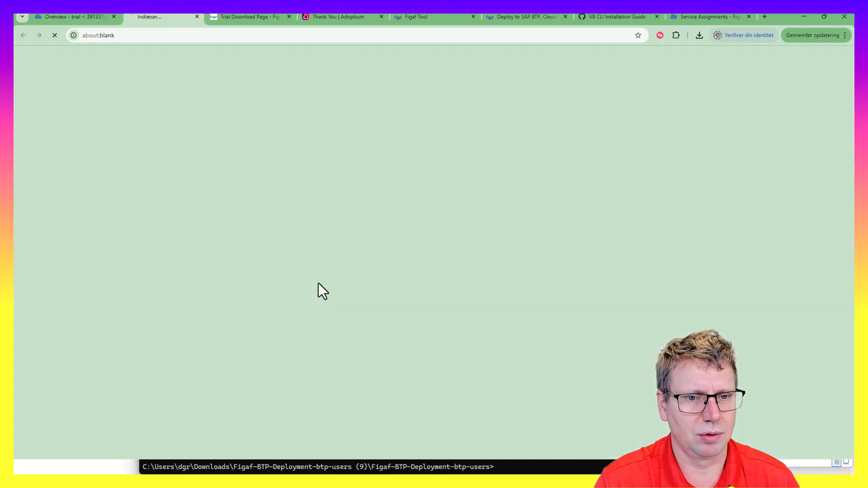
click(228, 36)
key(ctrl+c)
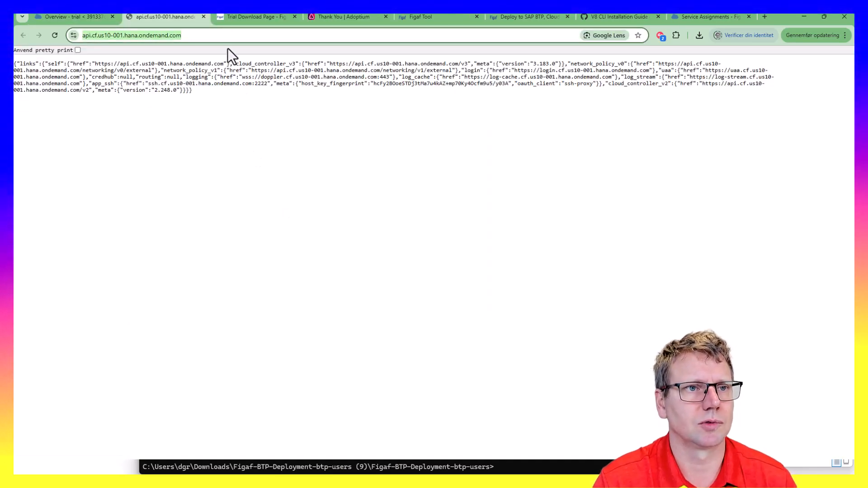
key(alt+Tab)
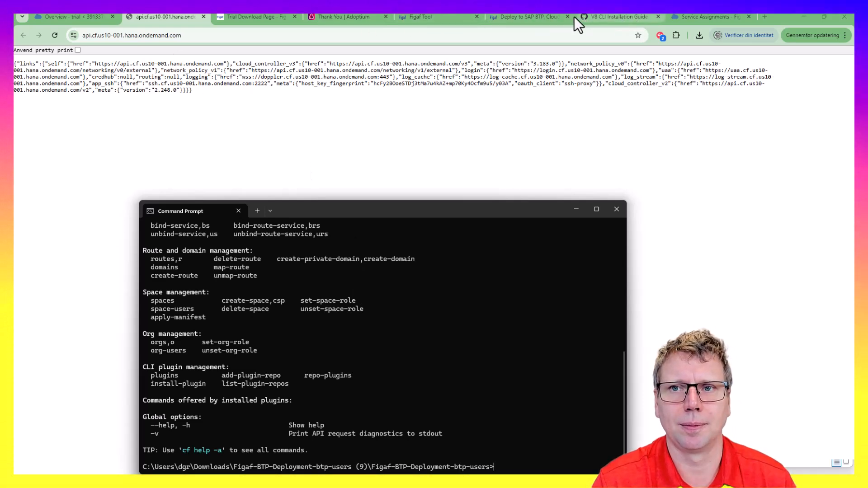
click(509, 15)
key(alt+Tab)
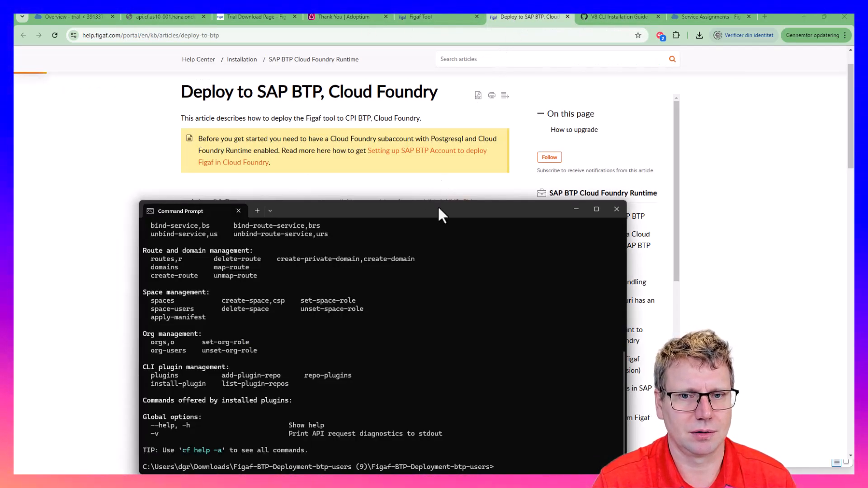
Run cf login -a with the pasted us10-001 API endpoint, aborting at the email prompt
drag(438, 205, 673, 95)
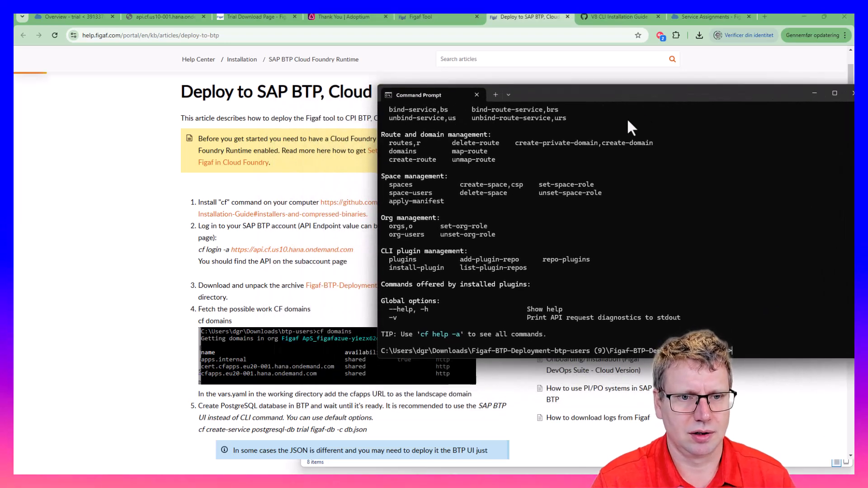
key(BackSpace)
text(f)
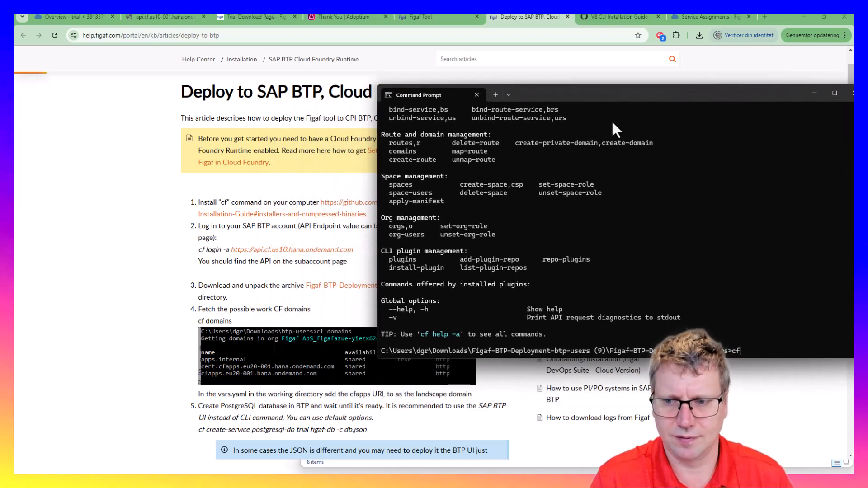
text( lo)
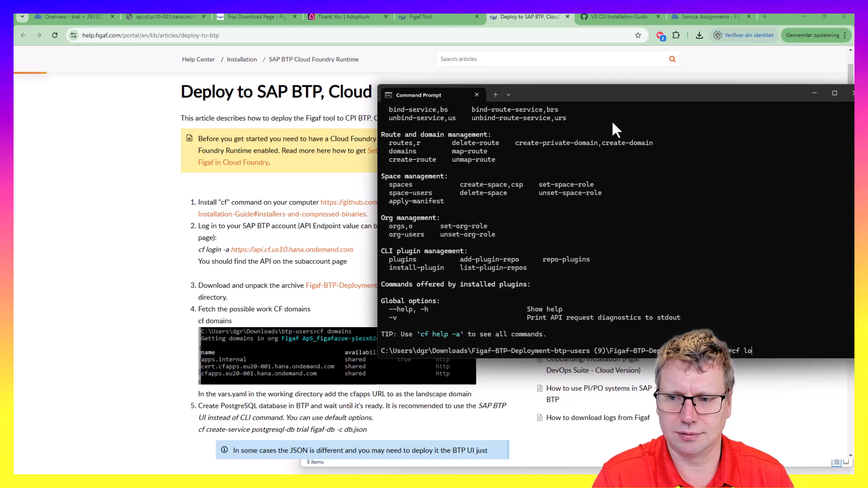
text(gin -a)
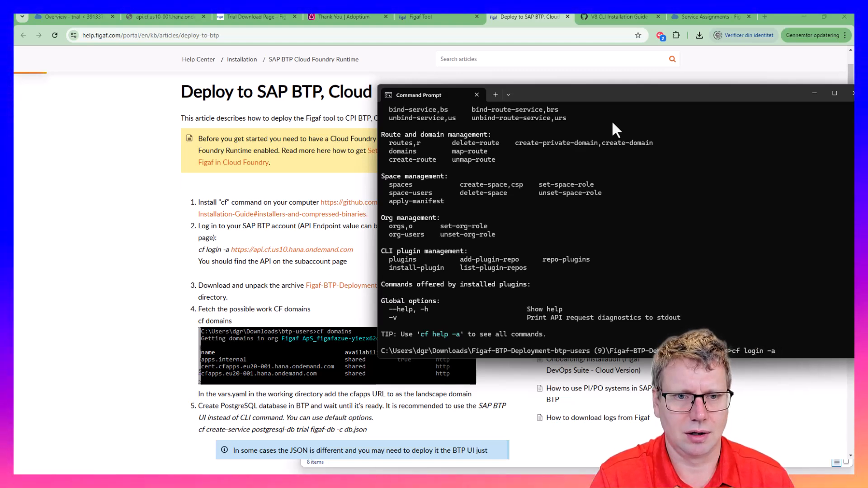
key(ctrl+v)
key(Return)
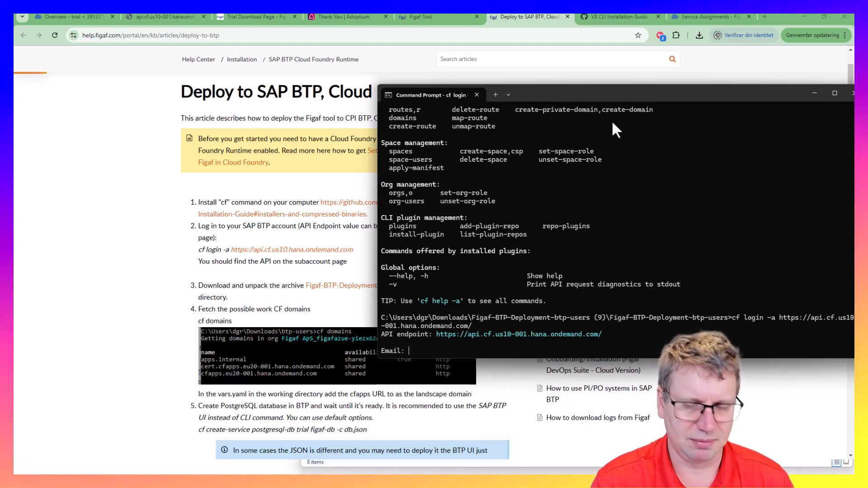
key(ctrl+c)
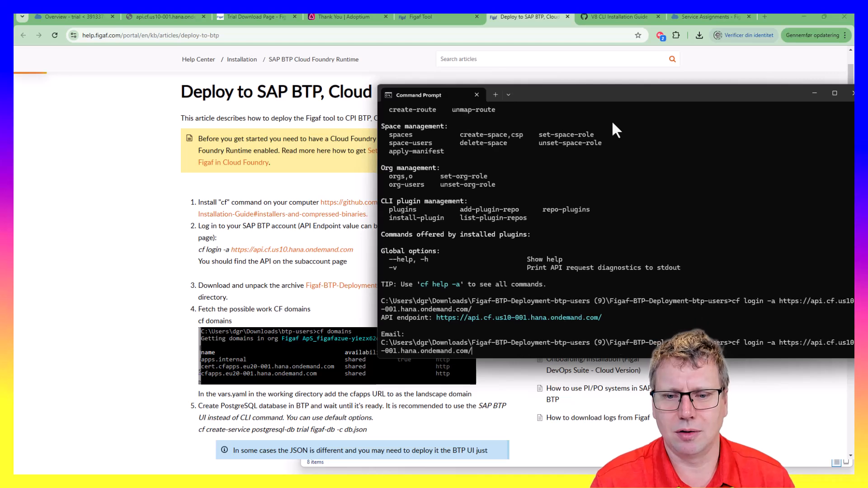
Rerun the login with --sso and select the passcode URL it prints
key(Up)
key(Left)
key(Left)
key(Left)
key(Left)
key(Left)
key(Left)
key(Left)
key(Left)
key(Left)
key(Left)
key(Left)
key(Left)
key(Left)
key(Left)
key(Left)
key(Left)
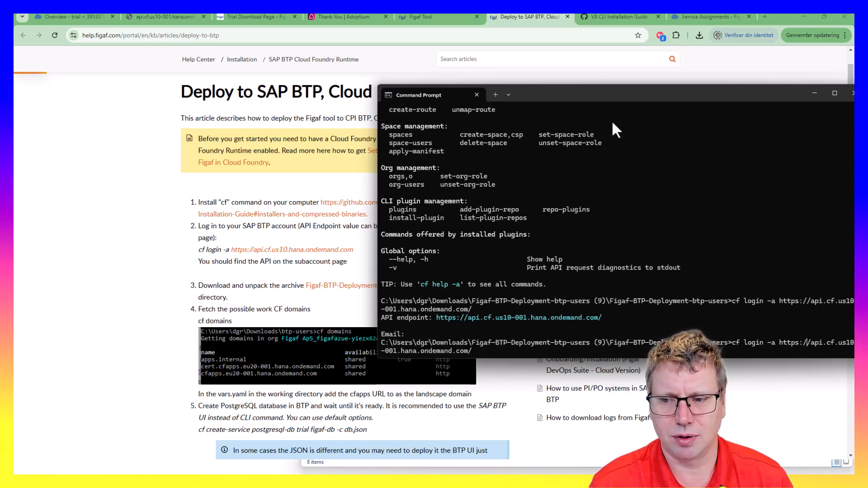
text(--s)
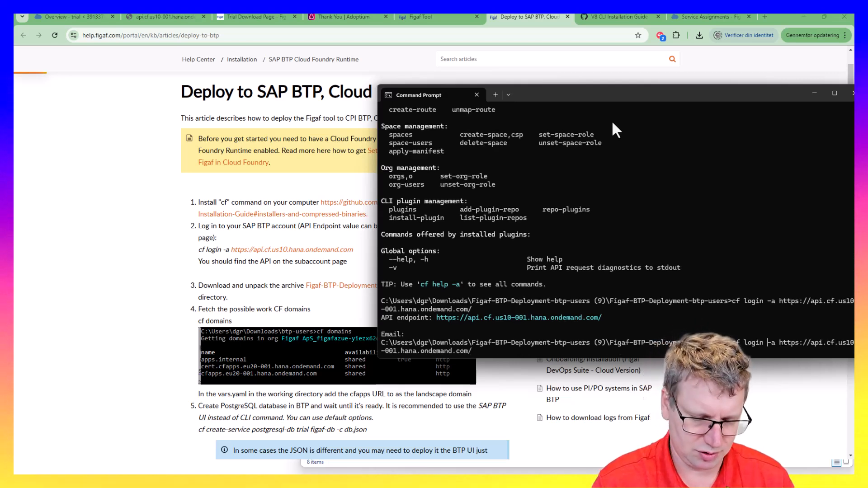
text(so -)
key(Return)
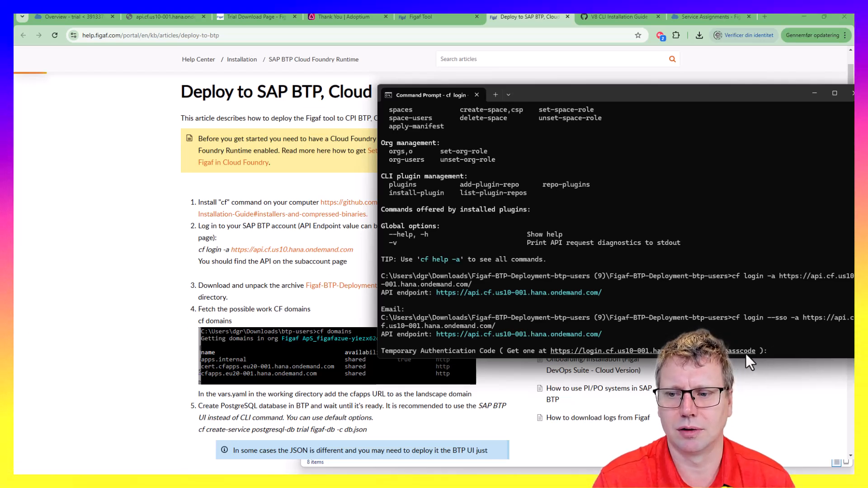
drag(762, 351, 551, 355)
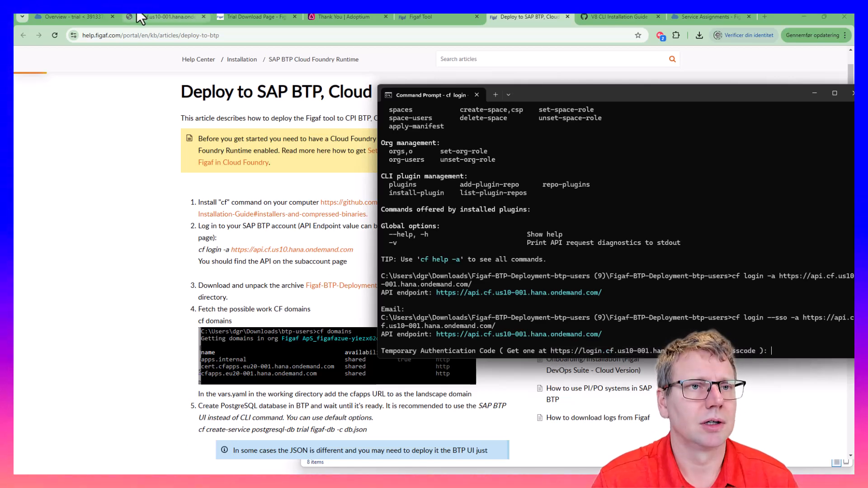
Open the passcode URL and sign in with the default identity provider to get a temporary code
click(165, 16)
key(ctrl+v)
key(ctrl+a)
key(ctrl+v)
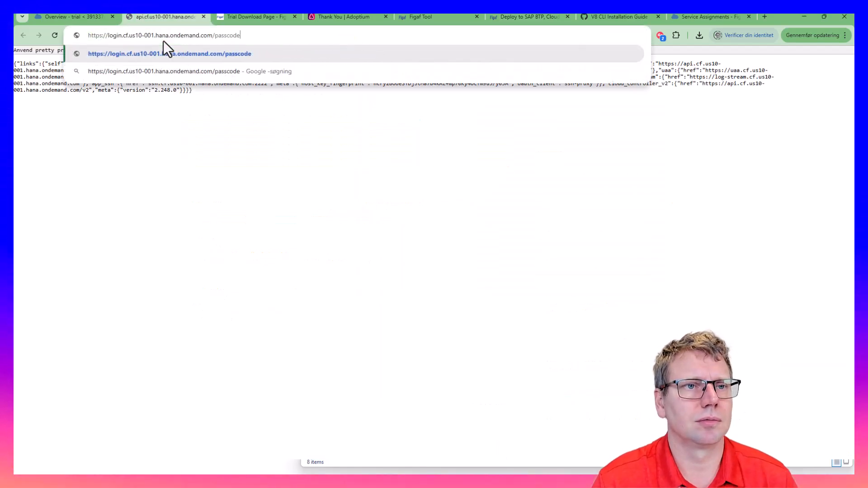
key(Return)
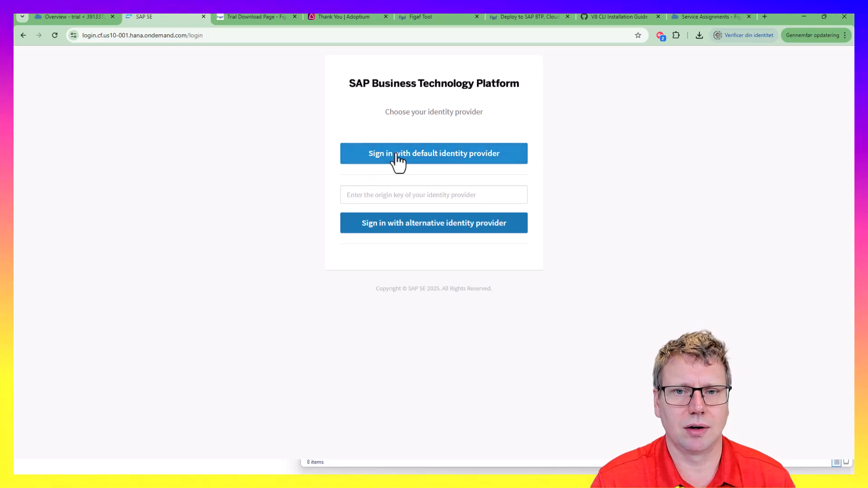
click(418, 161)
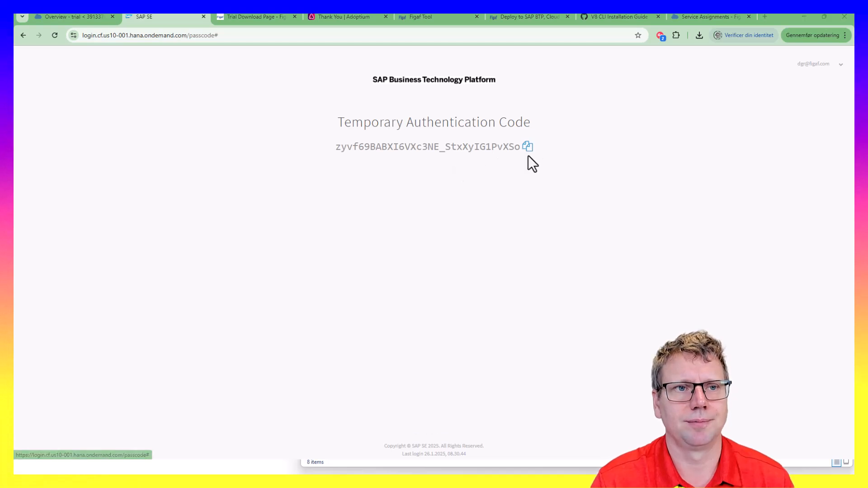
key(alt+Tab)
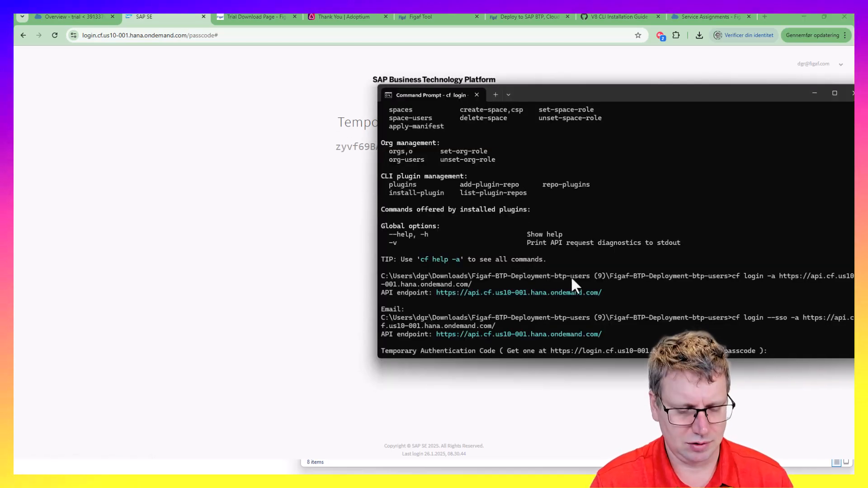
Submit the pasted code to log cf into the trial org's dev space, then show the Cockpit overview
key(ctrl+v)
key(Return)
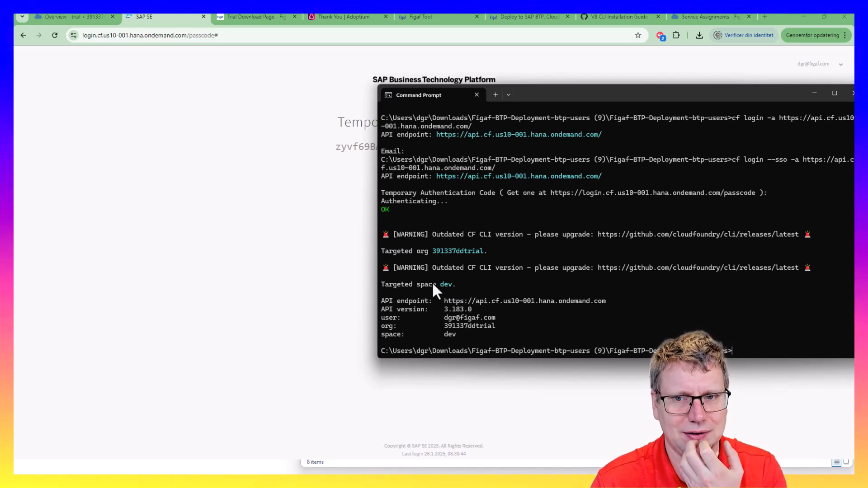
drag(631, 91, 584, 60)
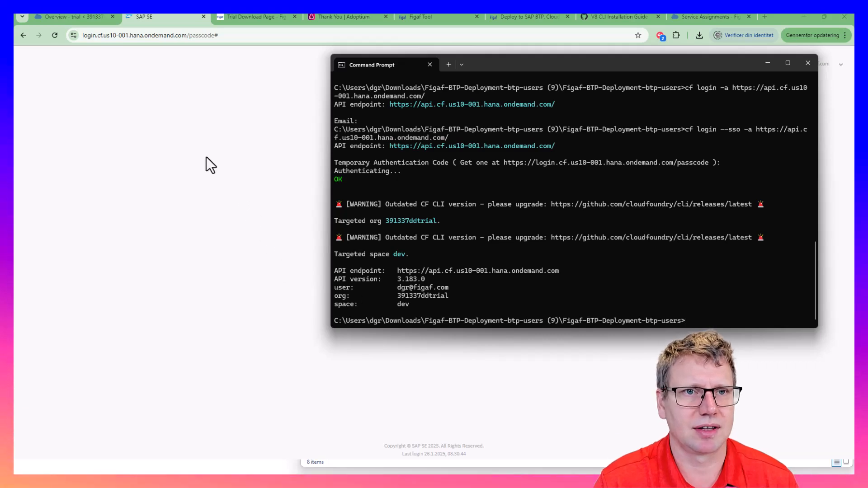
click(50, 16)
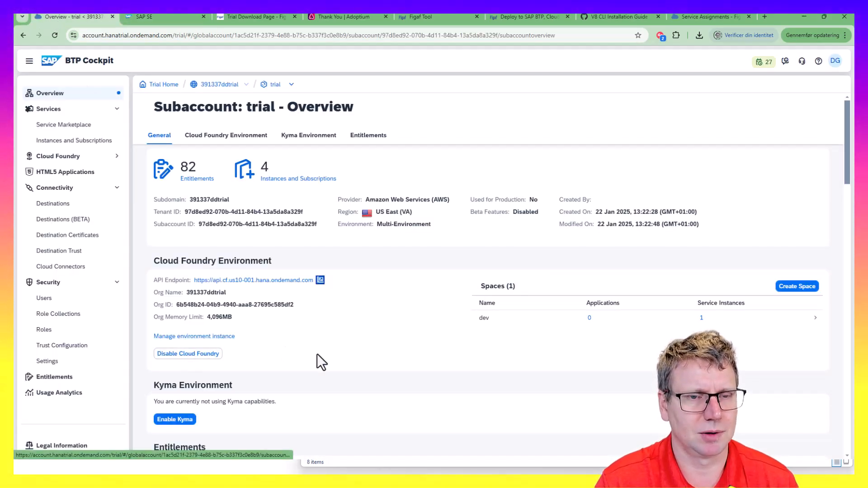
Pull the Deploy to SAP BTP, Cloud Foundry article into its own window snapped to the right half
key(alt+Tab)
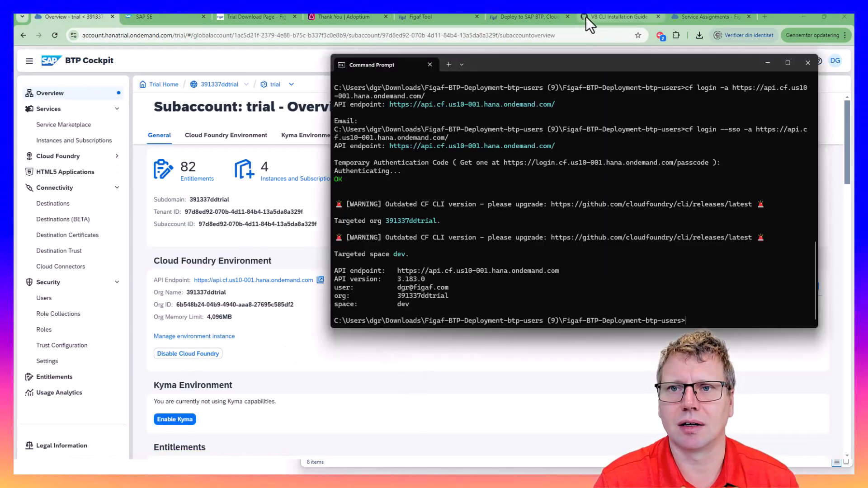
click(522, 18)
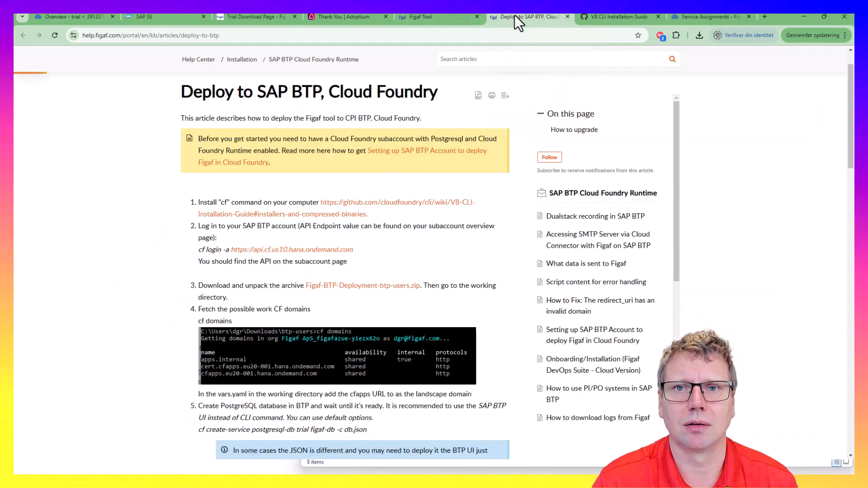
drag(514, 15, 526, 66)
key(super+Right)
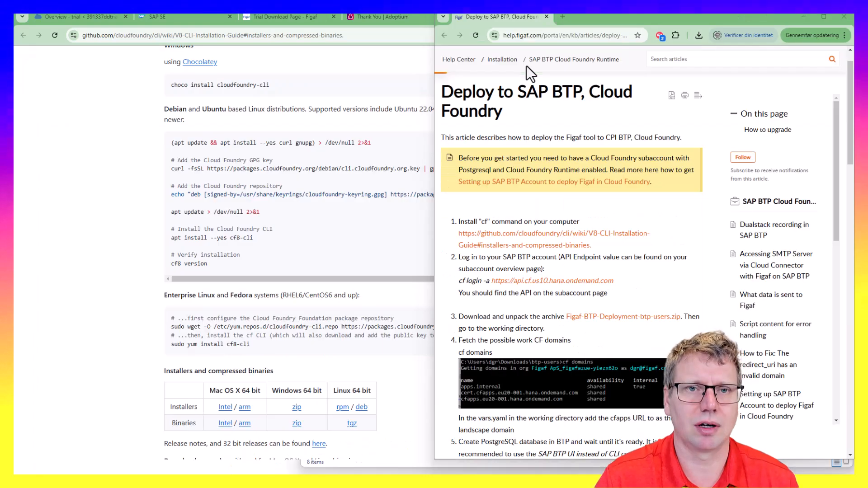
Fill the left half with the GitHub window and close the V8 CLI installation guide tab
click(87, 86)
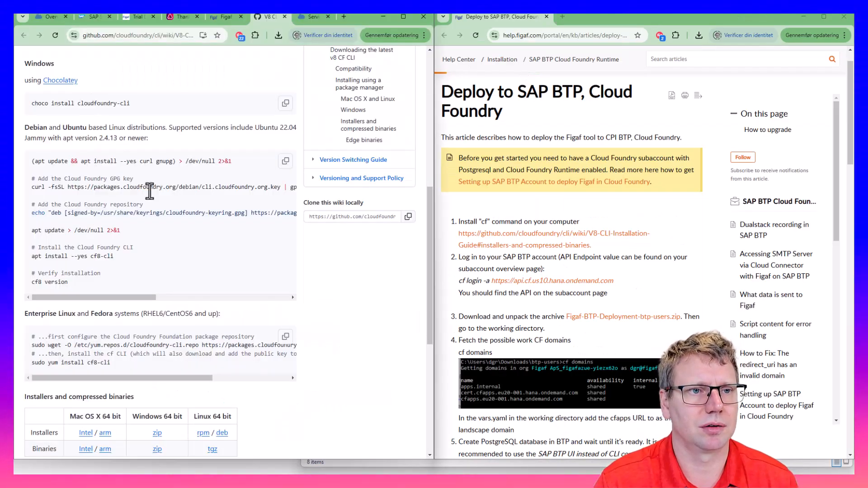
click(284, 17)
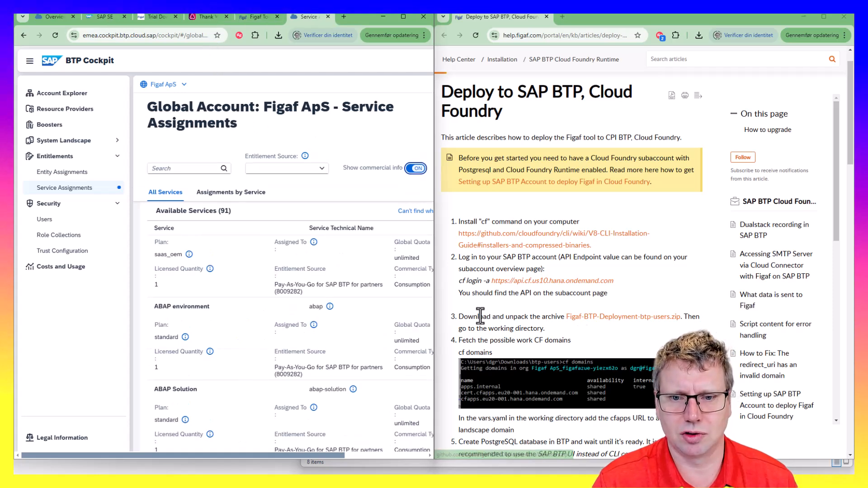
scroll(475, 280, down, 2)
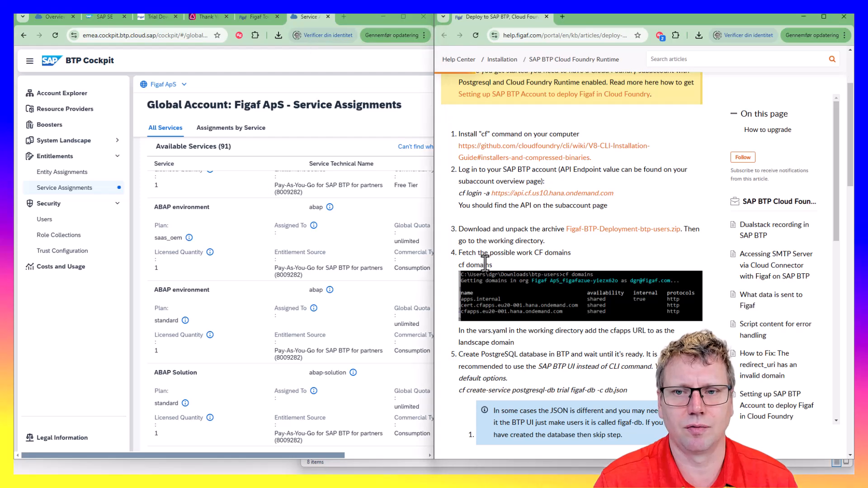
key(alt+Tab)
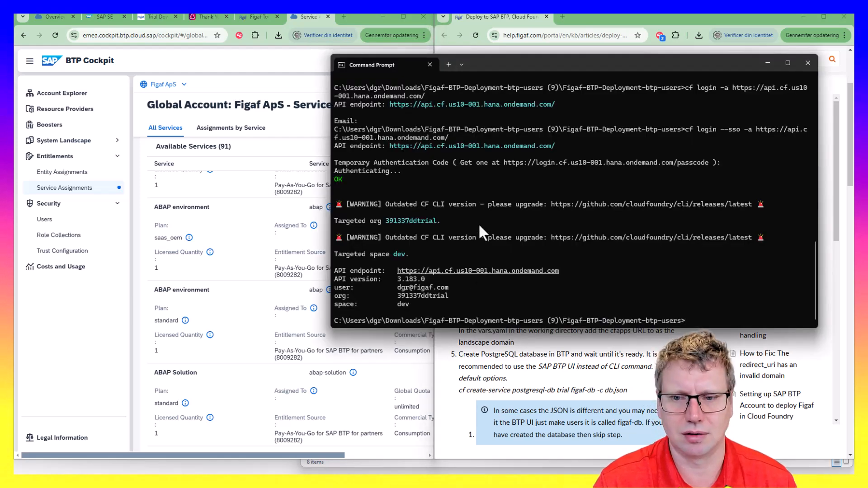
Run cf domains in Command Prompt and copy the cfapps.us10-001.hana.ondemand.com domain
drag(565, 63, 444, 64)
text(c)
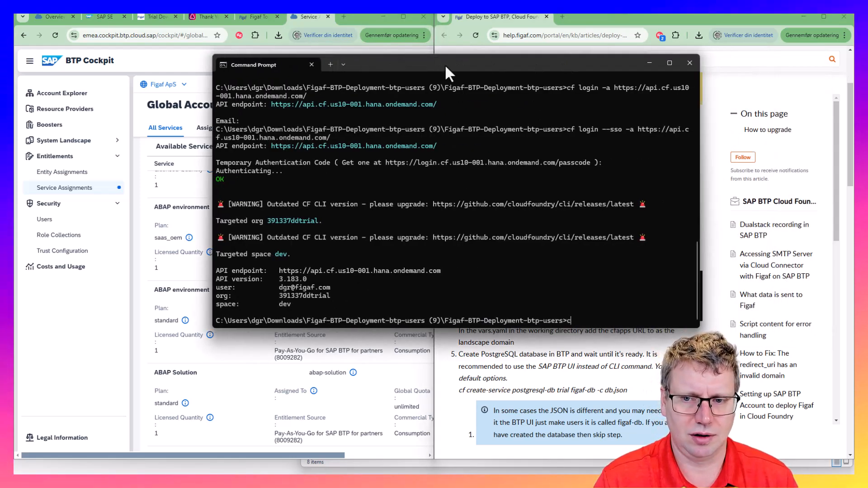
text(f domains)
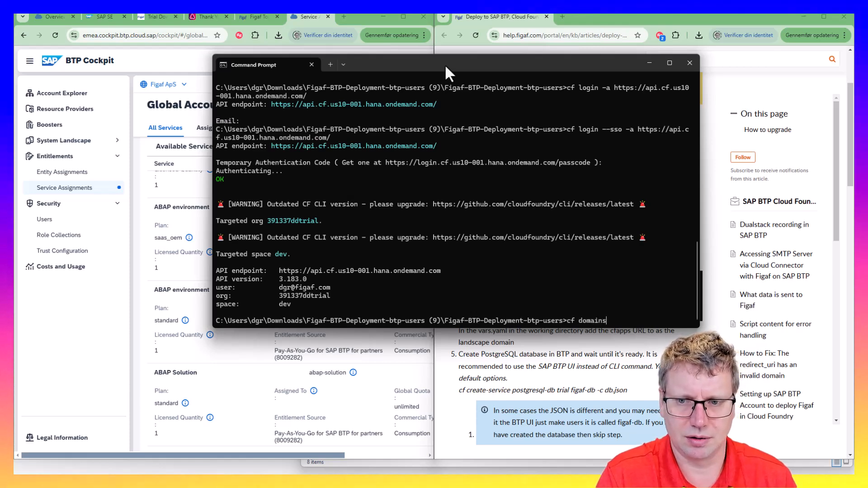
key(Return)
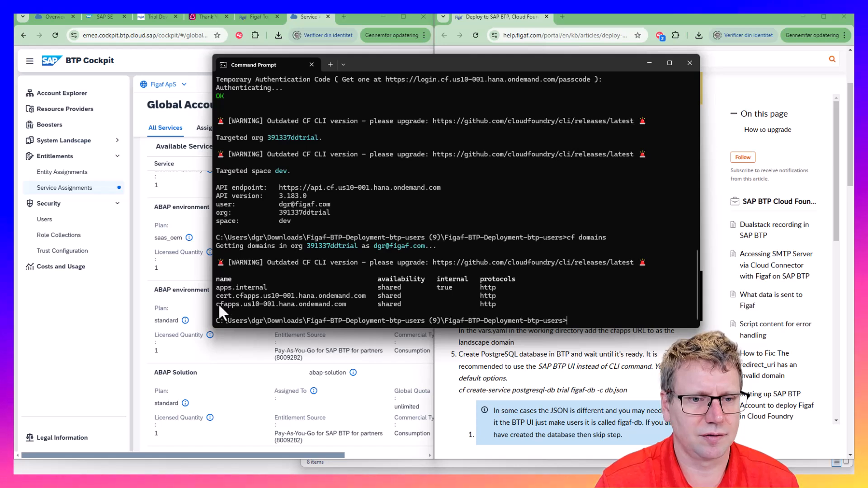
drag(215, 303, 344, 305)
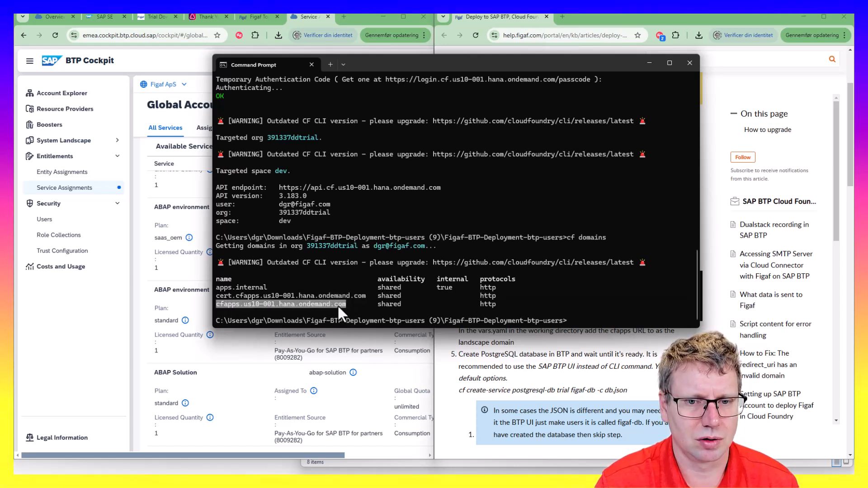
key(ctrl+c)
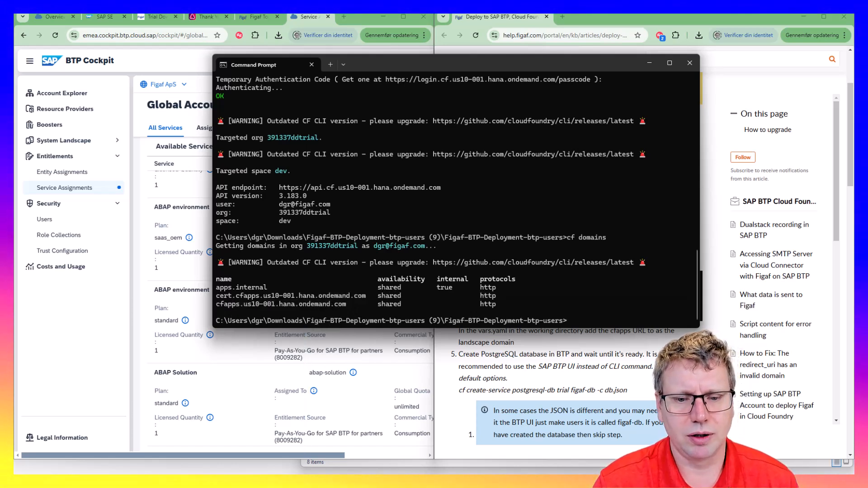
Bring the Figaf-BTP-Deployment-btp-users folder window forward and move it up-left
click(357, 461)
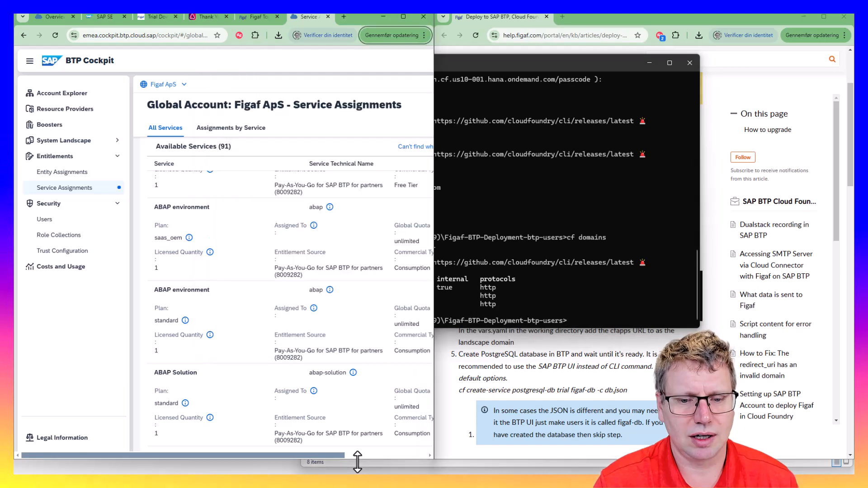
click(382, 469)
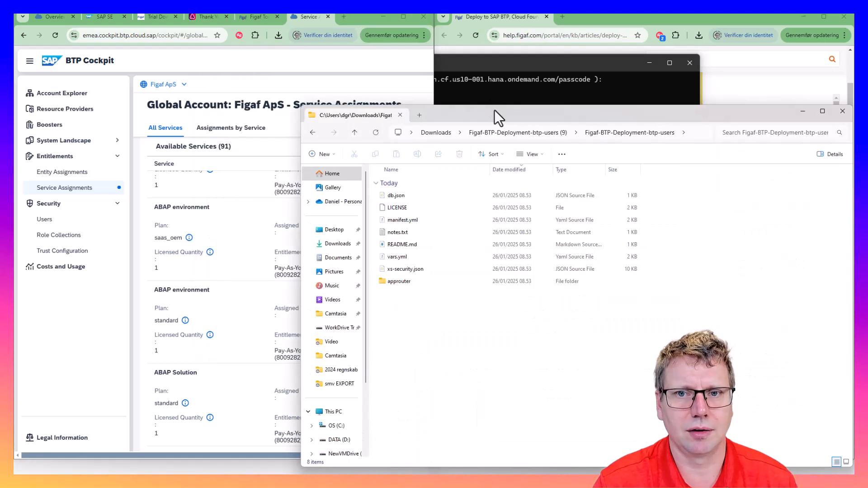
drag(495, 110, 266, 63)
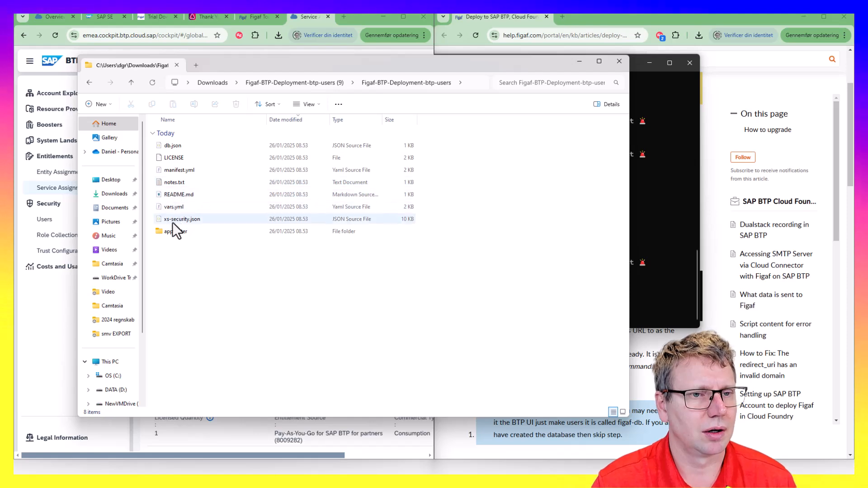
Open manifest.yml in VS Code, scroll through it, highlight the 3700M memory value, then open vars.yml
click(175, 170)
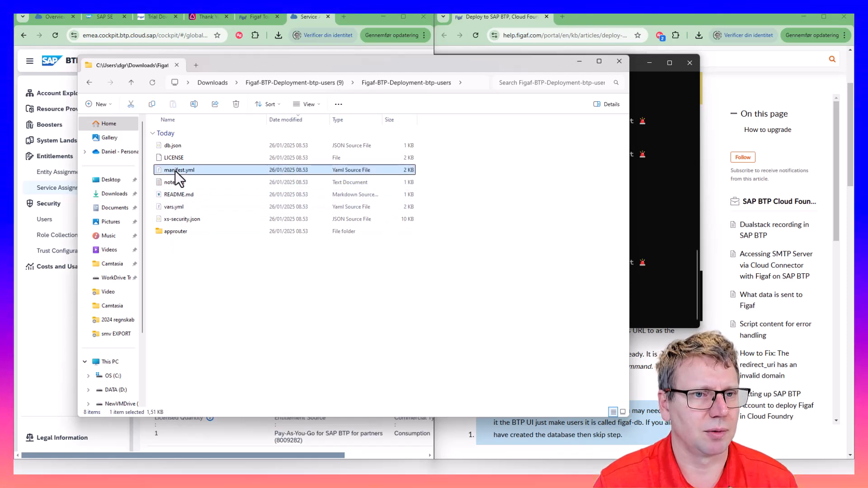
double_click(176, 171)
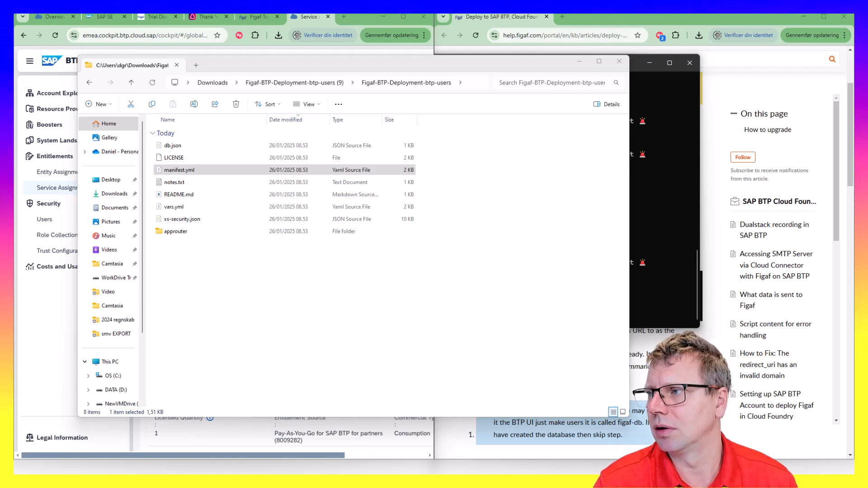
drag(383, 309, 654, 79)
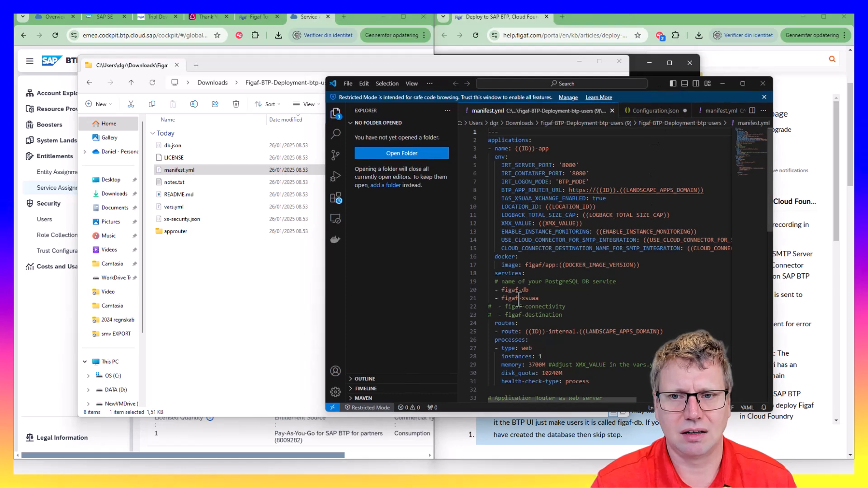
scroll(571, 291, down, 1)
scroll(520, 308, down, 1)
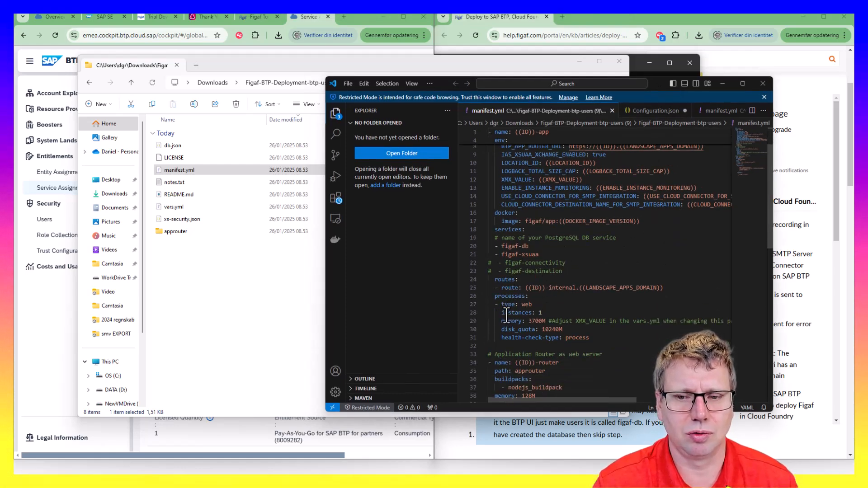
scroll(502, 317, down, 1)
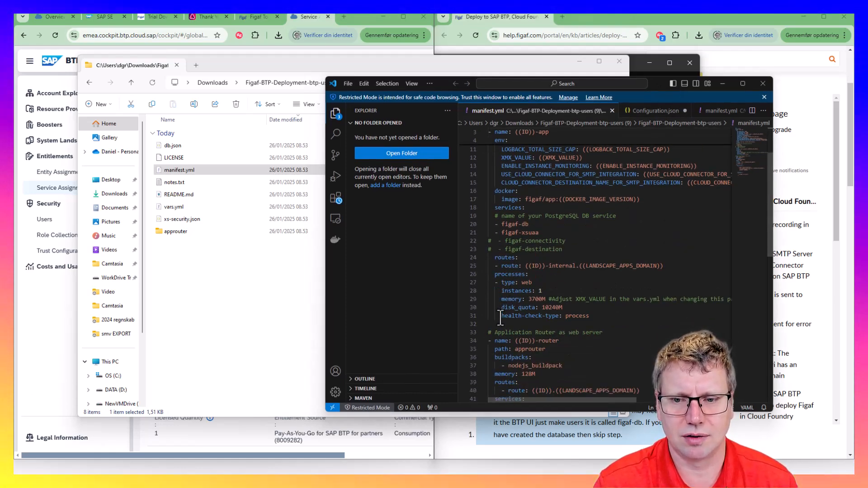
scroll(503, 303, down, 1)
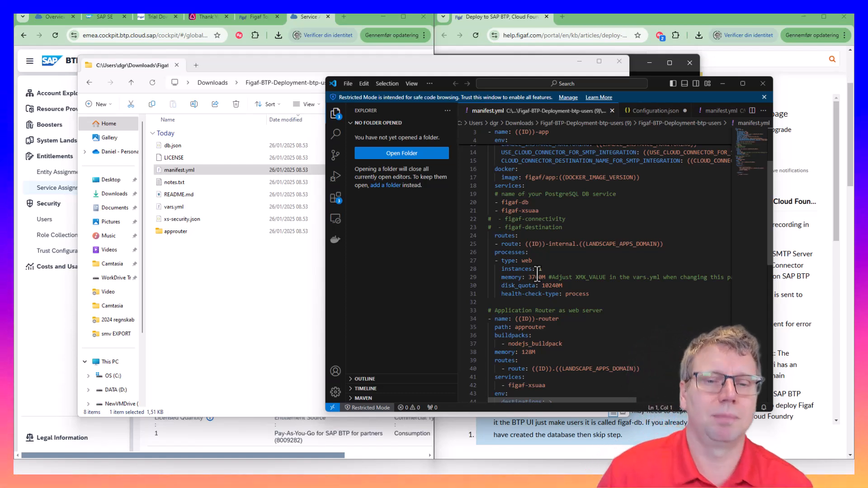
scroll(499, 256, down, 1)
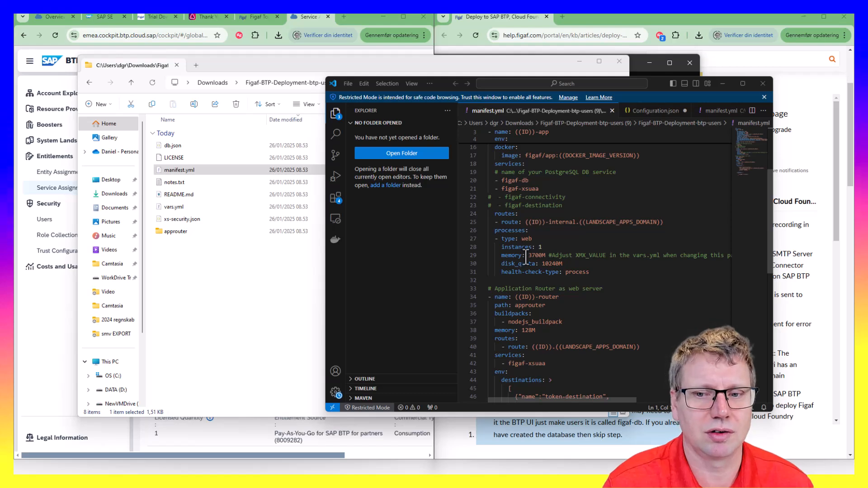
drag(528, 255, 536, 255)
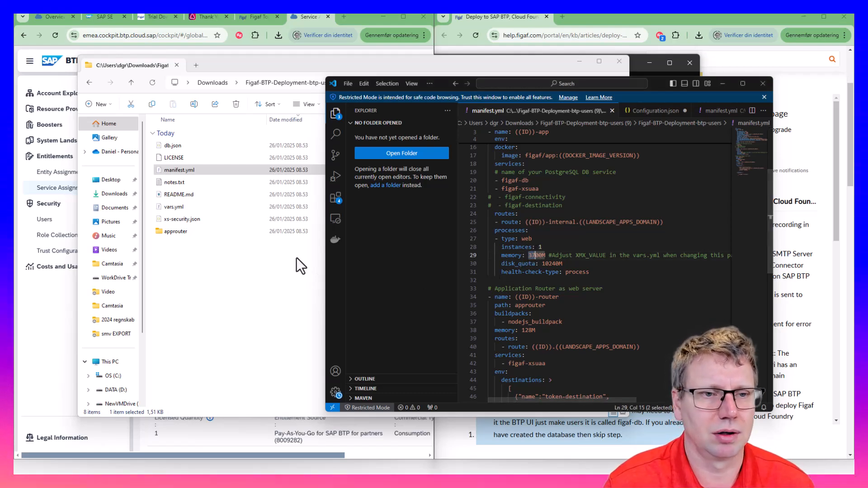
double_click(172, 208)
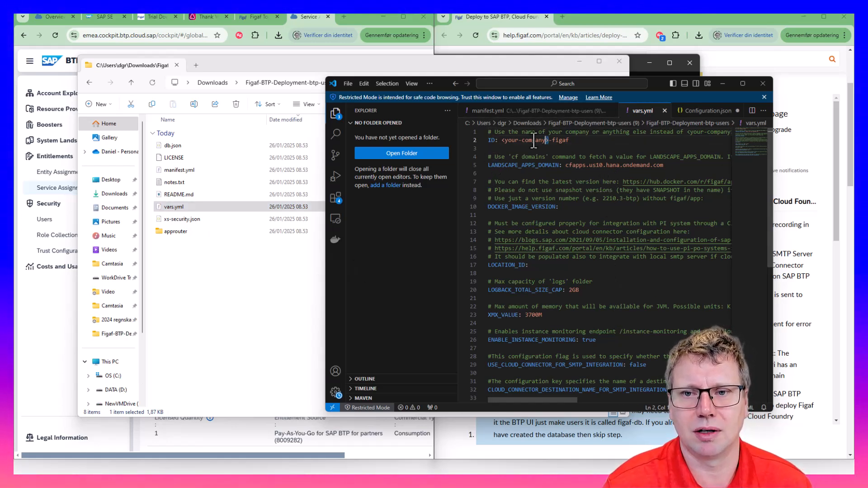
Replace <your-company> in the ID with your own prefix, set the cfapps domain, save, and copy the Docker Hub link
drag(506, 141, 502, 140)
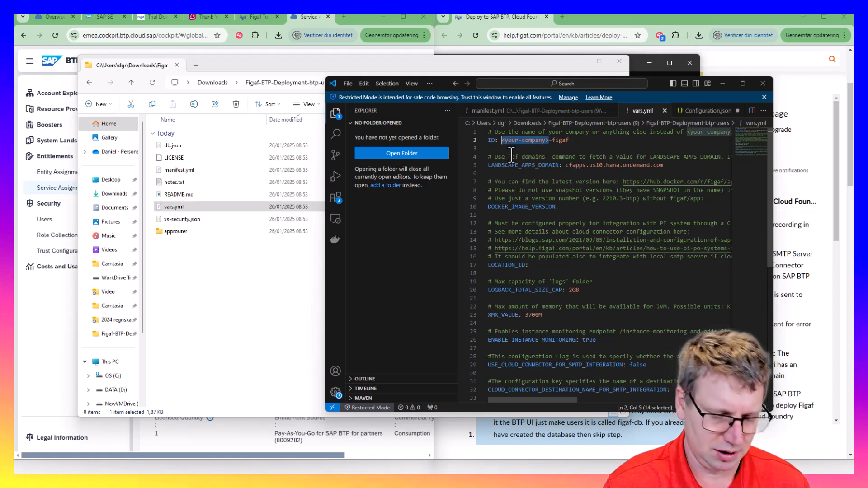
text(dani)
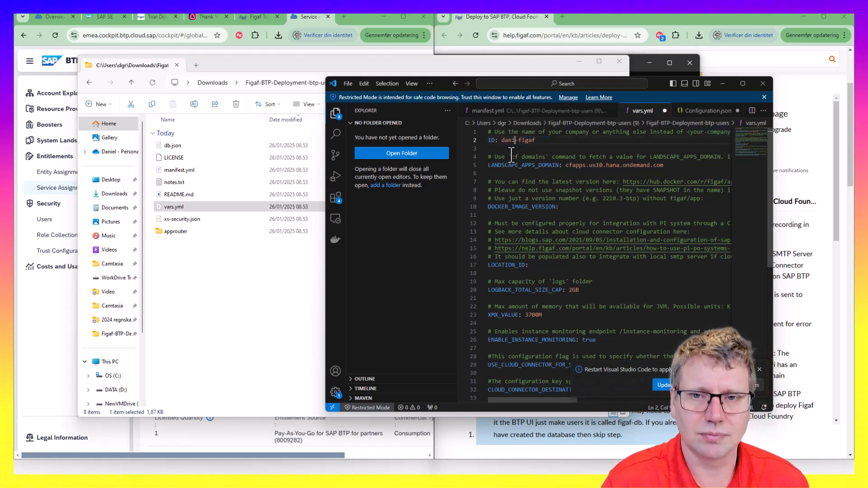
text(el2)
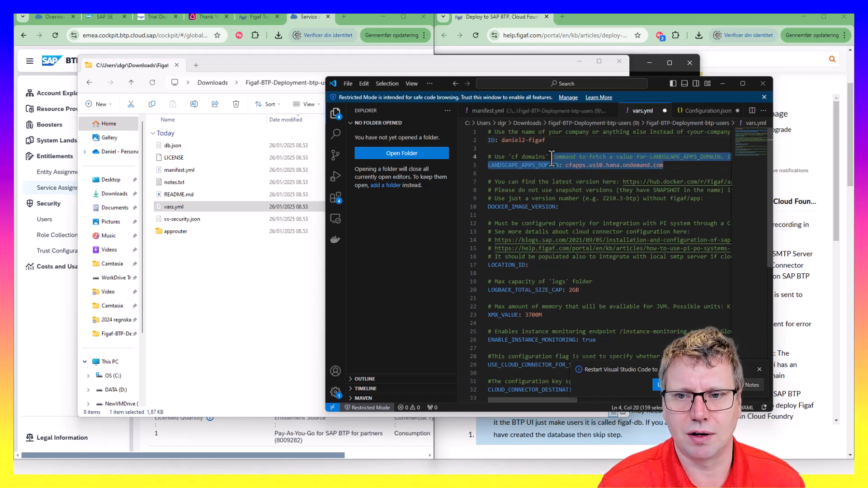
drag(562, 166, 565, 166)
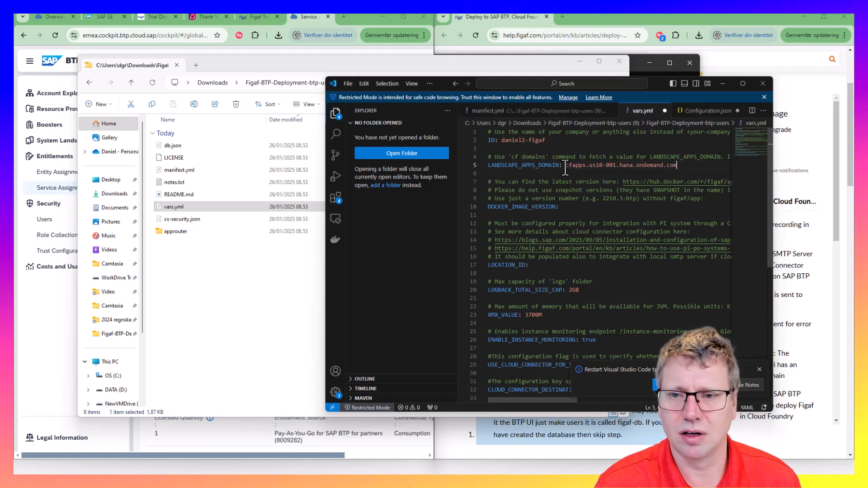
key(ctrl+s)
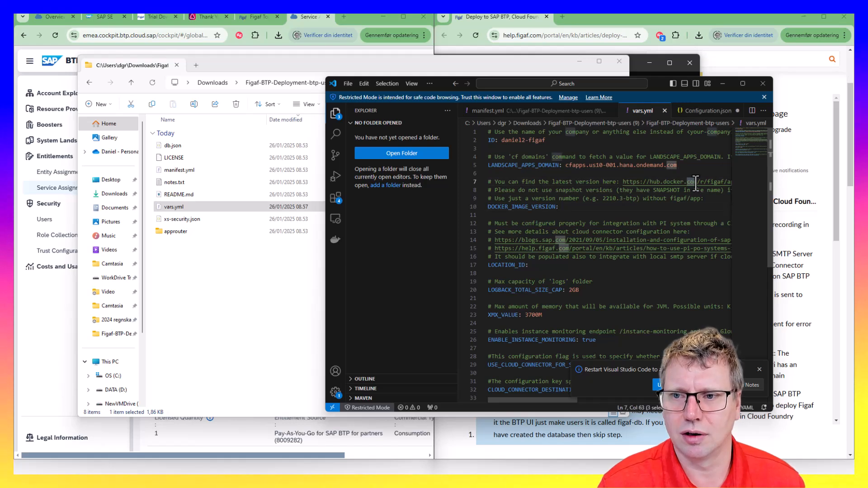
drag(692, 175, 742, 183)
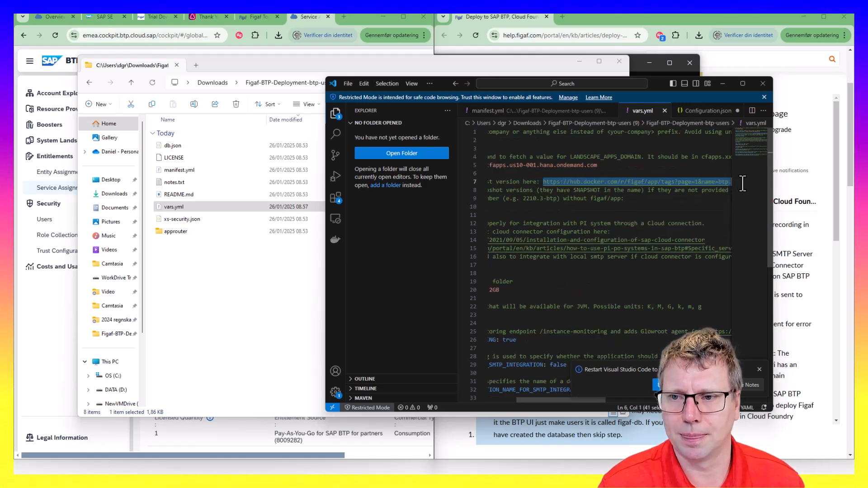
key(shift+Left)
key(ctrl+c)
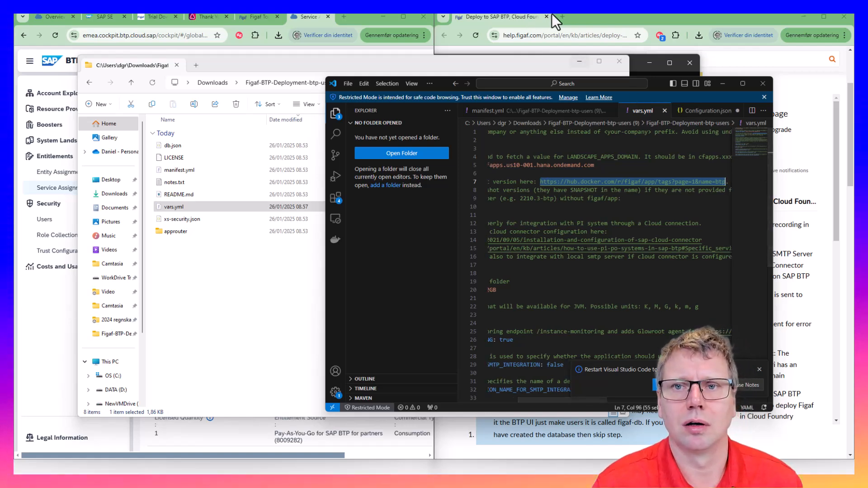
Load the figaf/app Docker Hub tags page filtered to btp and find the newest tag, 2501-btp
click(337, 17)
key(ctrl+v)
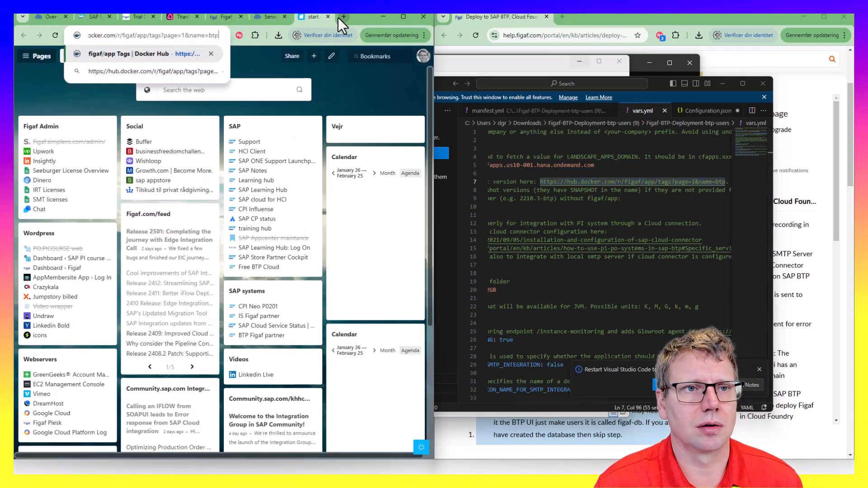
key(Return)
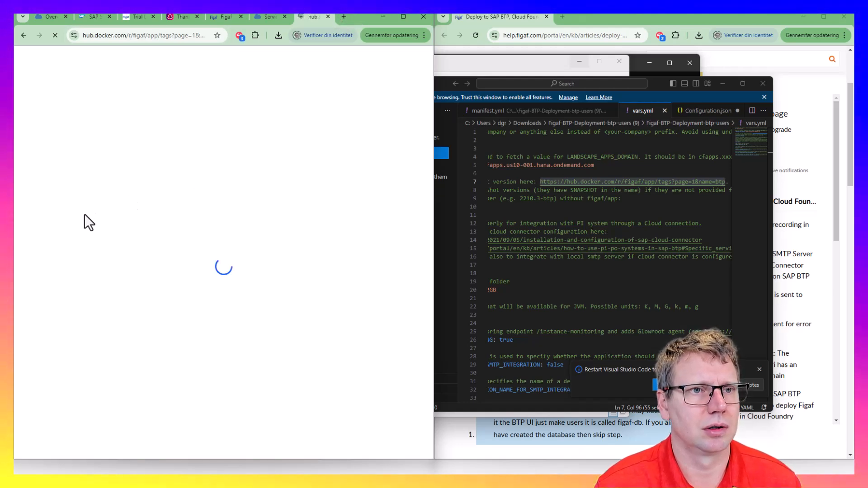
scroll(90, 316, down, 1)
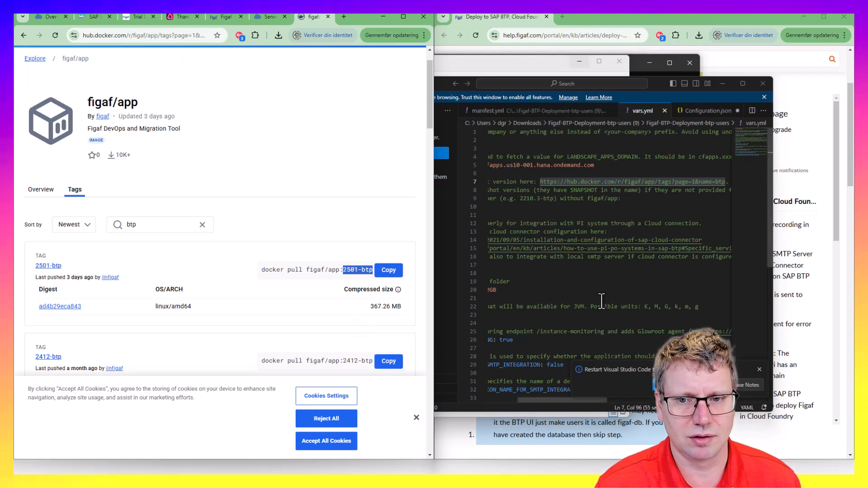
click(547, 211)
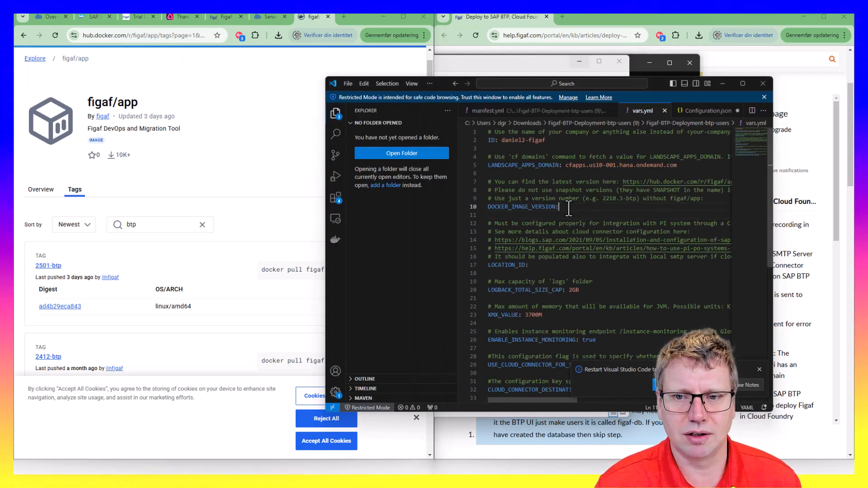
Enter 2501-btp as DOCKER_IMAGE_VERSION, verify XMX_VALUE 3700M, and close the Docker Hub tab
text(2501-btp)
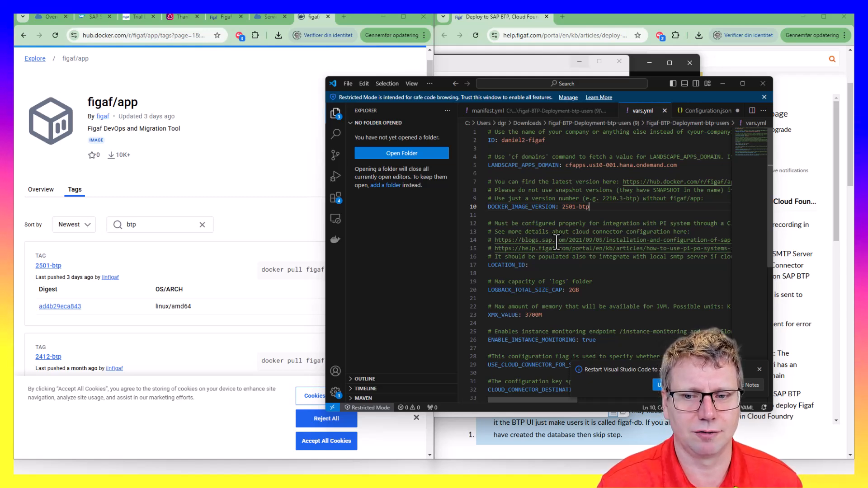
scroll(547, 320, down, 2)
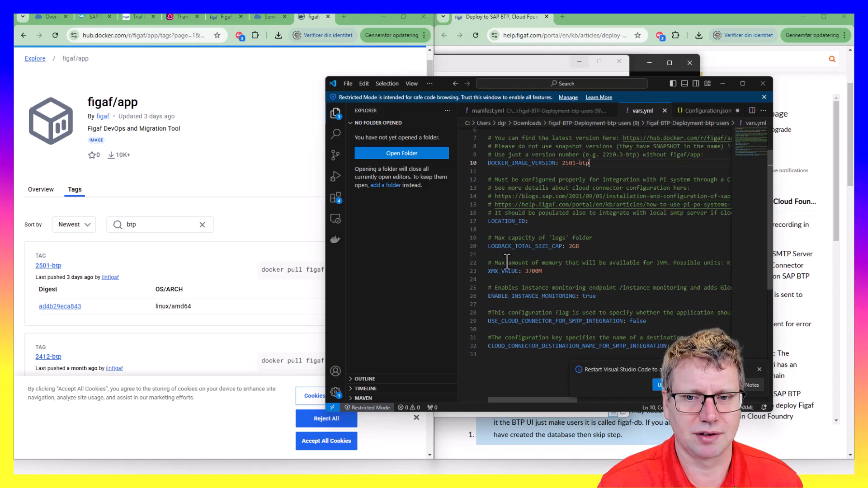
click(528, 273)
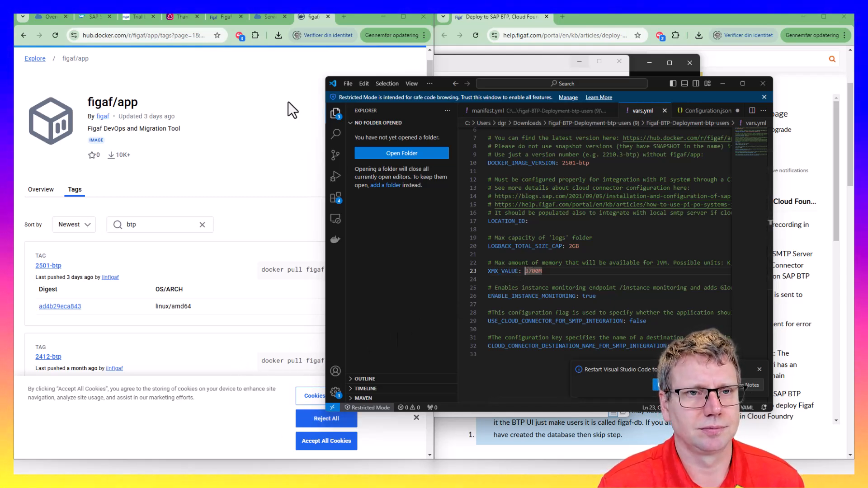
click(327, 17)
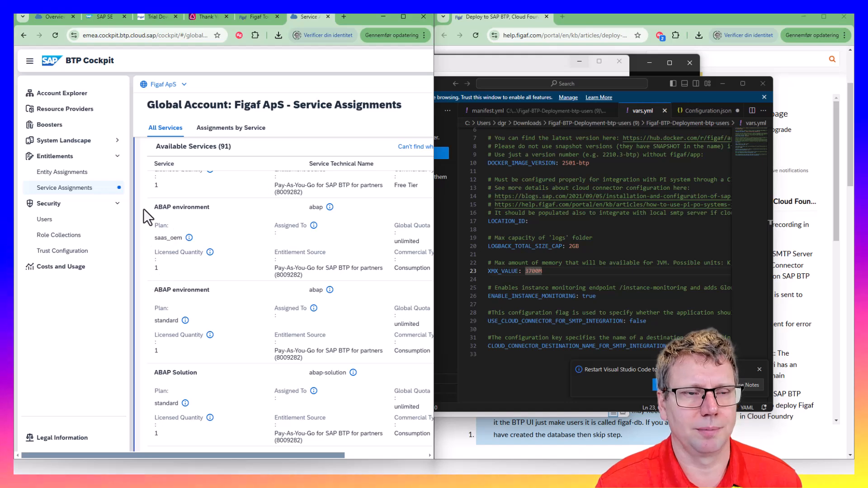
Show the trial subaccount's Instances and Subscriptions, with figaf-db still being created
click(49, 18)
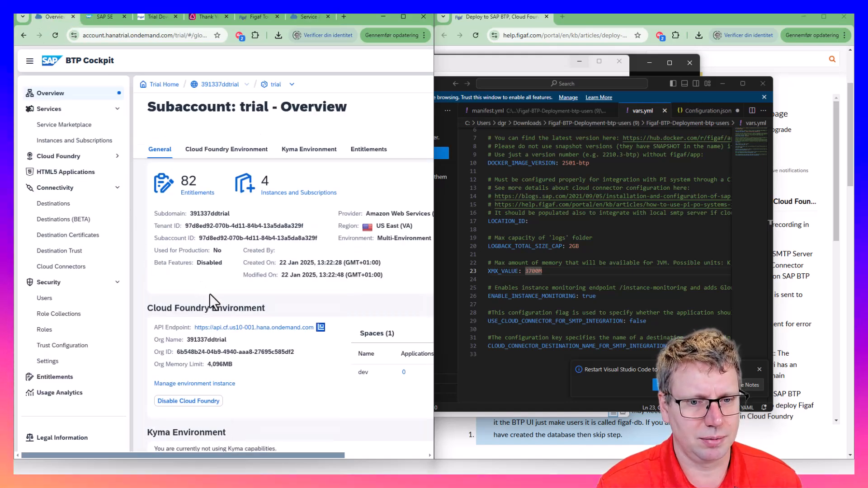
click(59, 140)
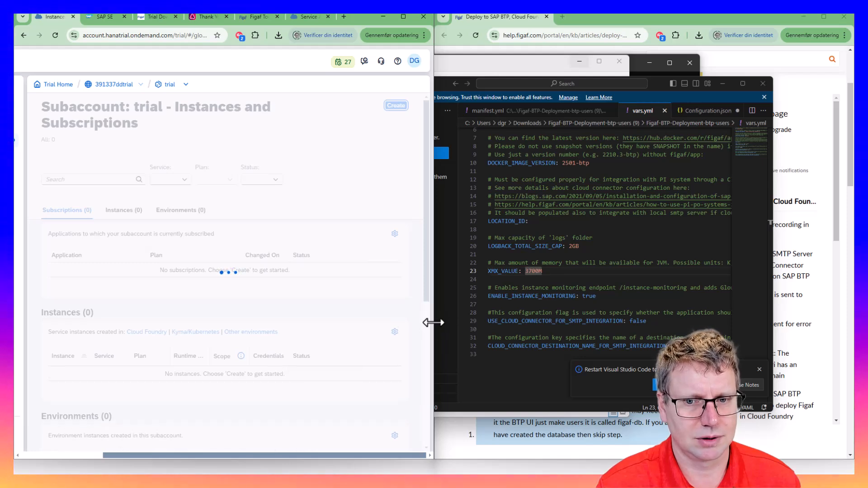
drag(433, 320, 465, 320)
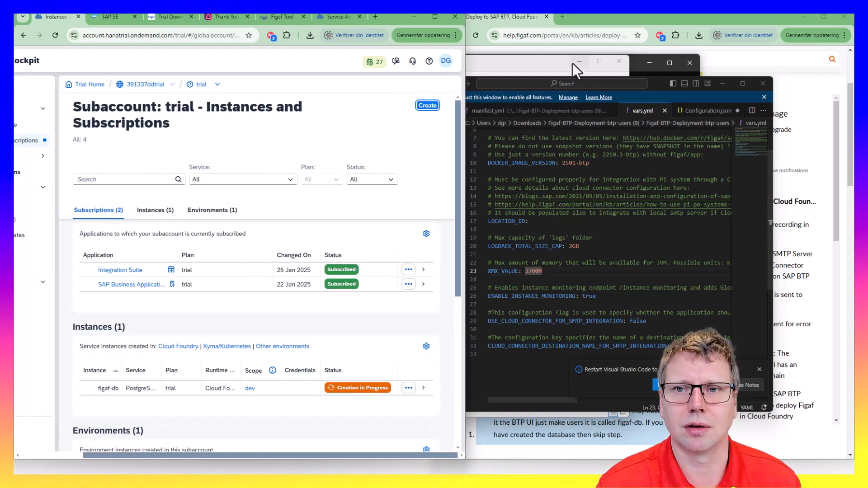
Scroll the Figaf guide to step 7 and select the cf create-service xsuaa application figaf-xsuaa -c xs-security.json line
click(655, 22)
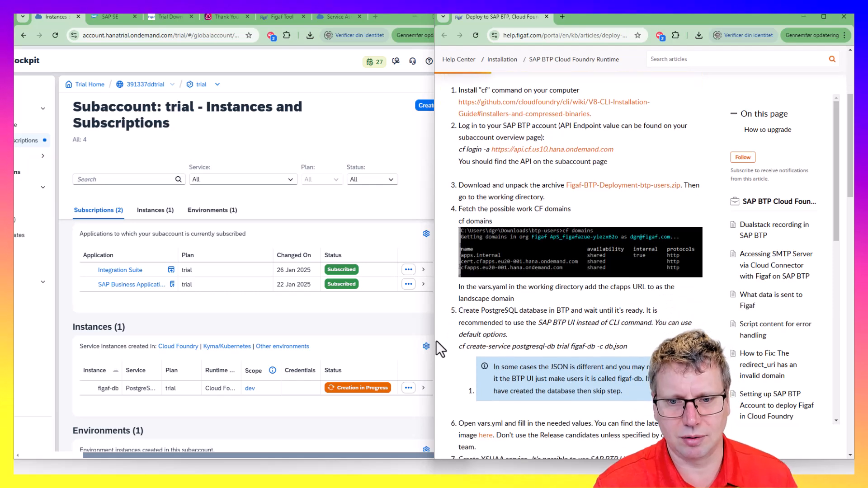
drag(489, 310, 538, 329)
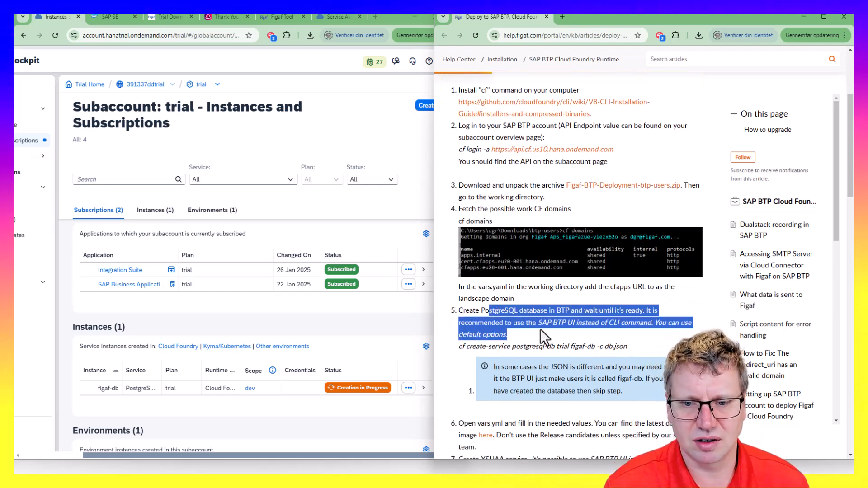
scroll(541, 329, down, 2)
scroll(495, 270, down, 2)
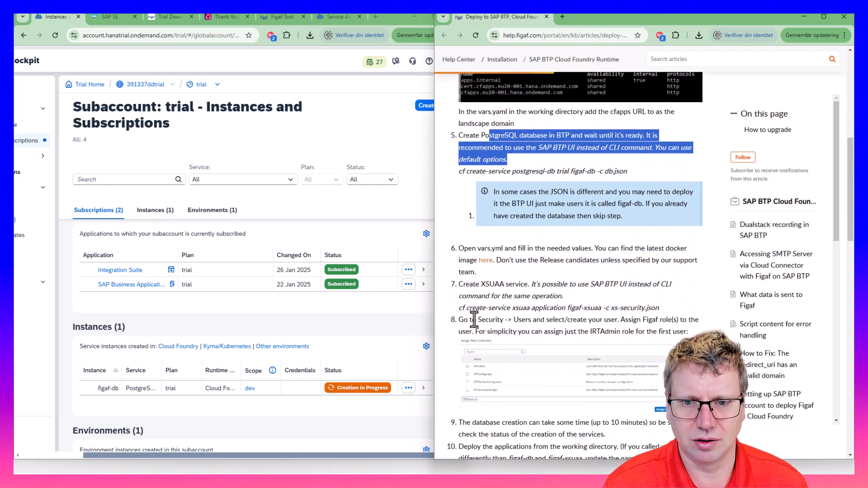
scroll(469, 259, down, 1)
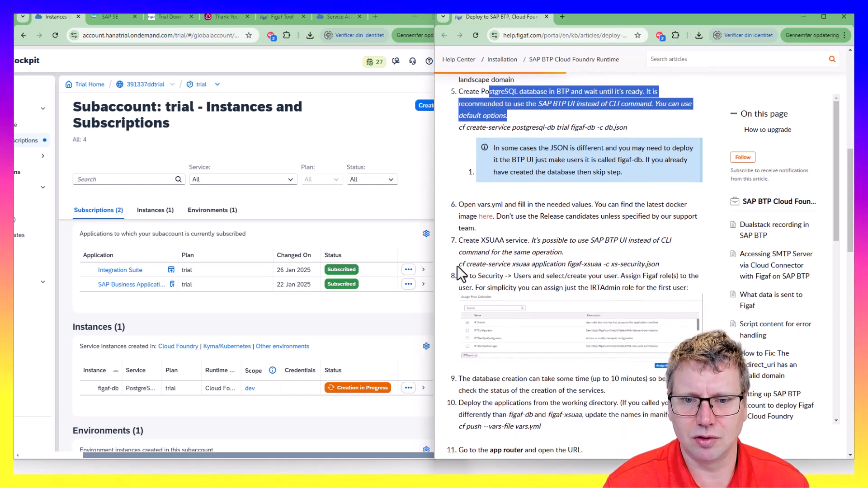
drag(457, 264, 654, 254)
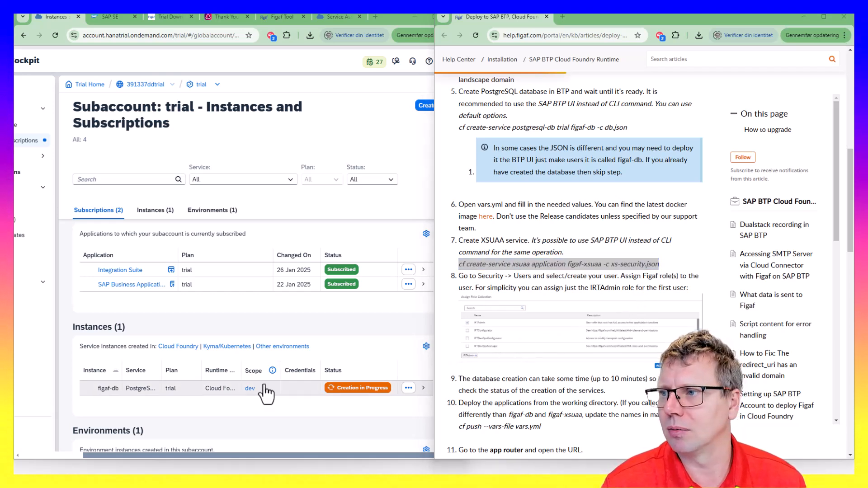
Run cf create-service xsuaa application figaf-xsuaa -c xs-security.json in Command Prompt
key(alt+Tab)
text(cf create-service xsuaa application figaf-xsuaa -c xs-security.json)
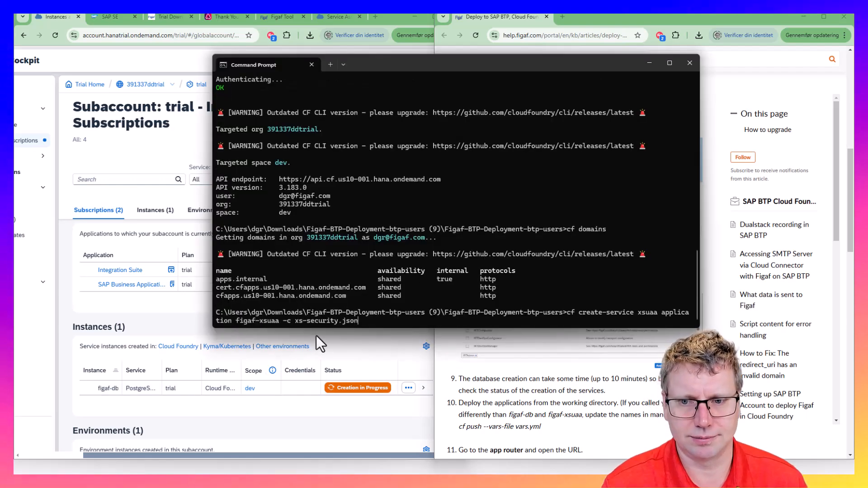
key(Return)
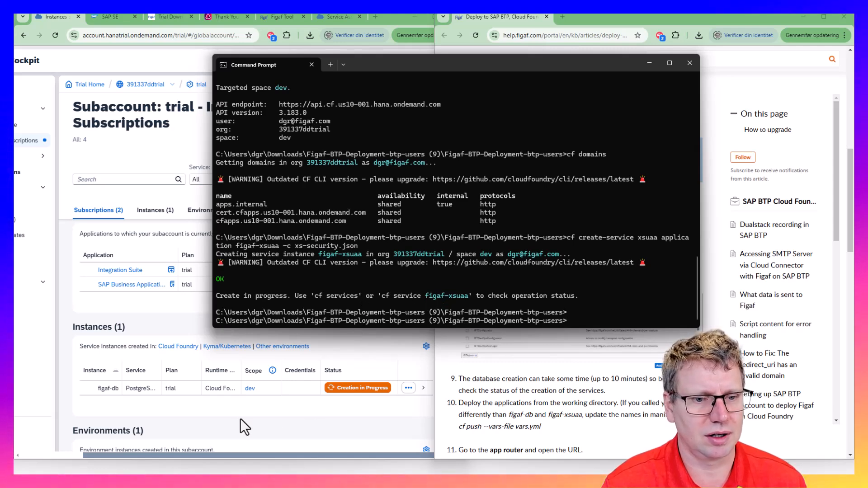
Refresh Instances and Subscriptions to see figaf-xsuaa Created, then maximize the cockpit and open Security > Users
click(182, 324)
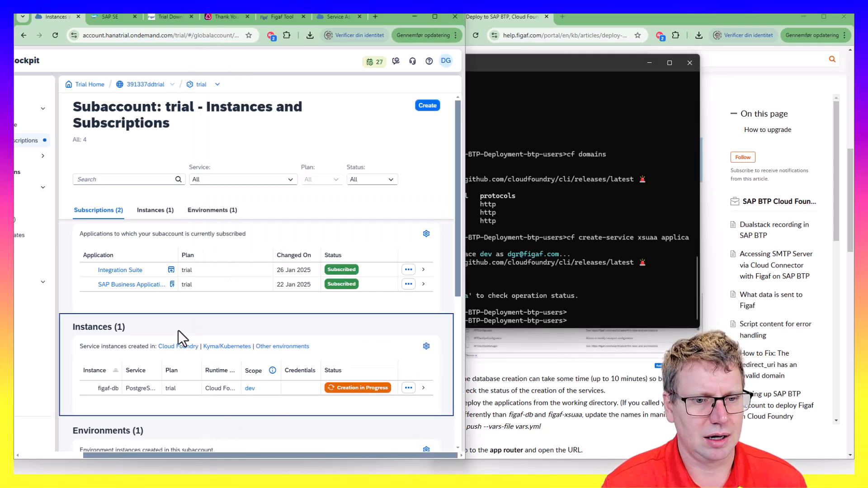
click(55, 36)
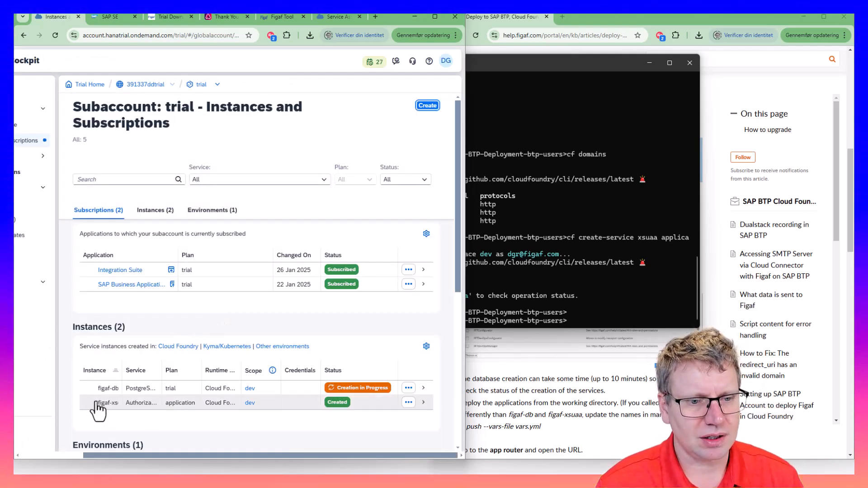
click(534, 400)
scroll(534, 401, down, 2)
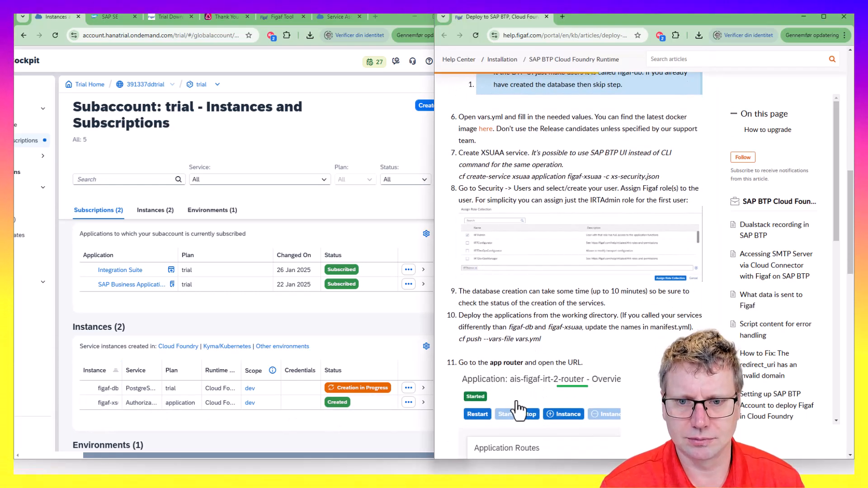
scroll(515, 400, up, 1)
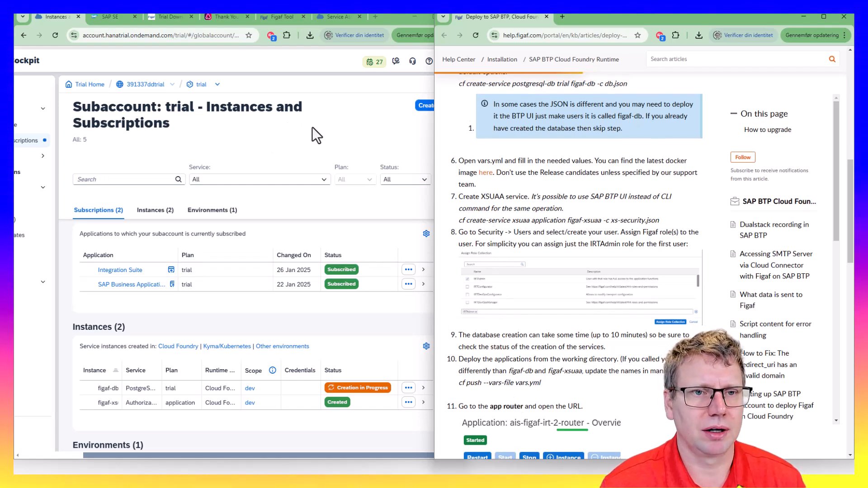
click(427, 16)
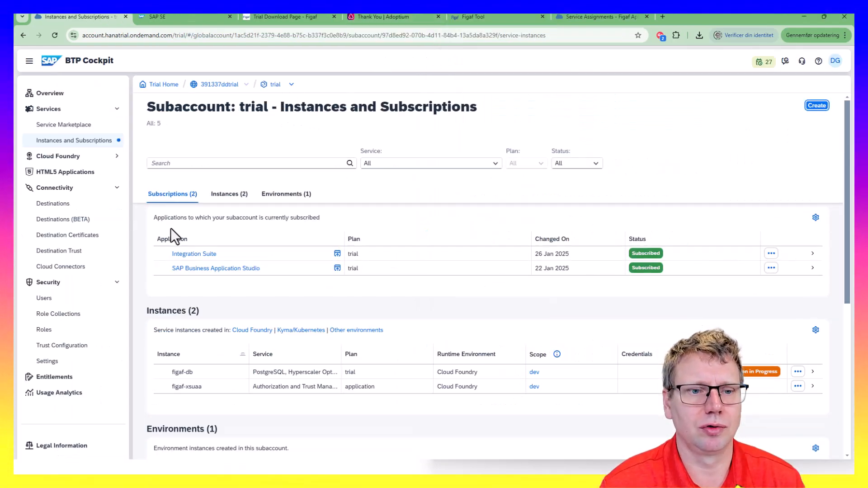
click(44, 300)
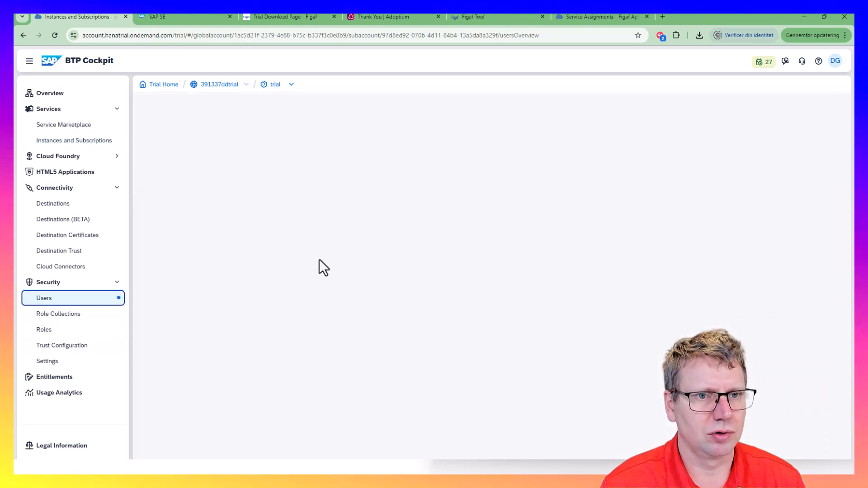
Open the trial user's details and assign the IRTAdmin role collection to that user
click(198, 222)
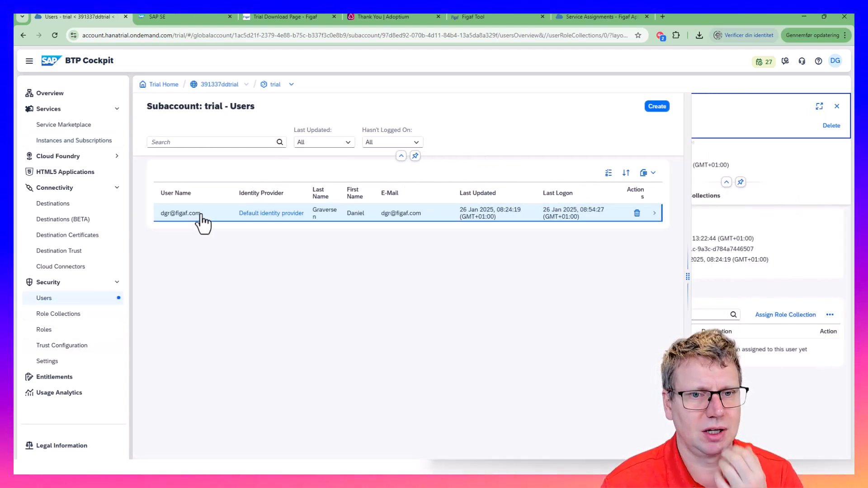
click(774, 382)
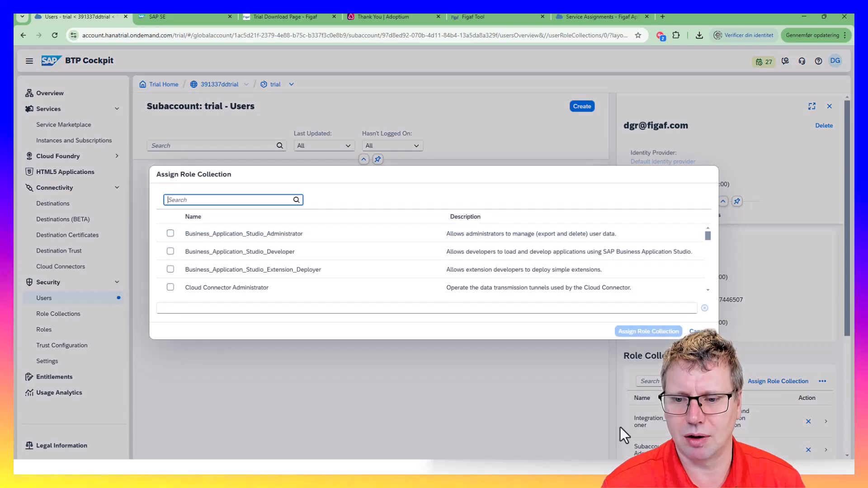
scroll(200, 289, down, 5)
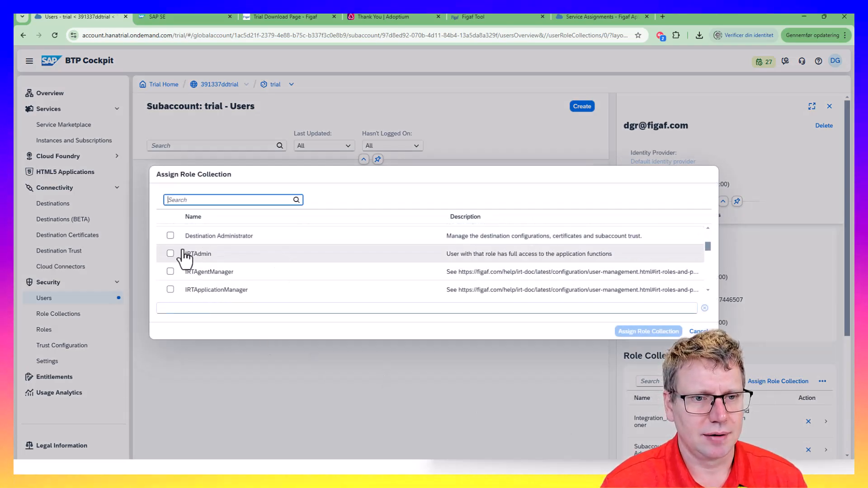
click(171, 255)
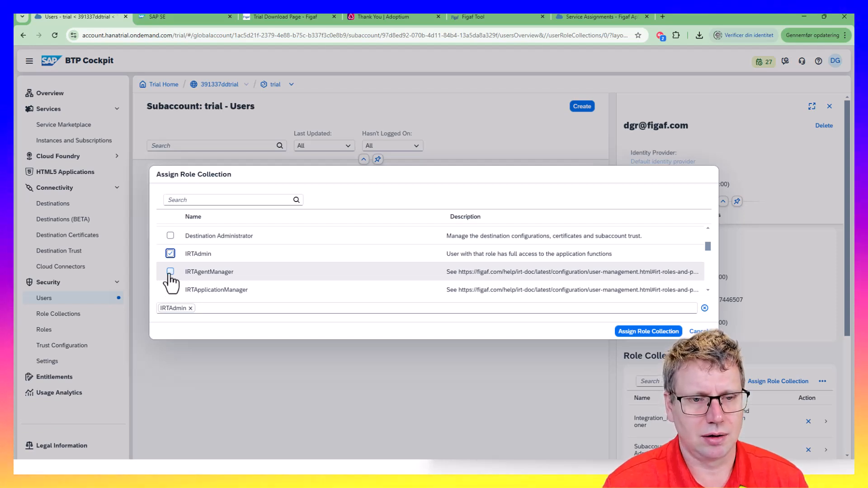
scroll(171, 278, down, 2)
scroll(168, 269, up, 2)
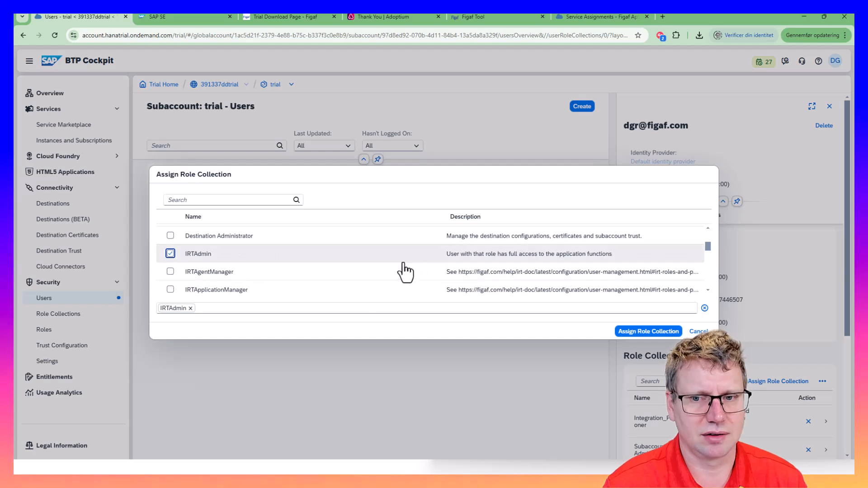
scroll(425, 282, down, 2)
scroll(422, 285, down, 3)
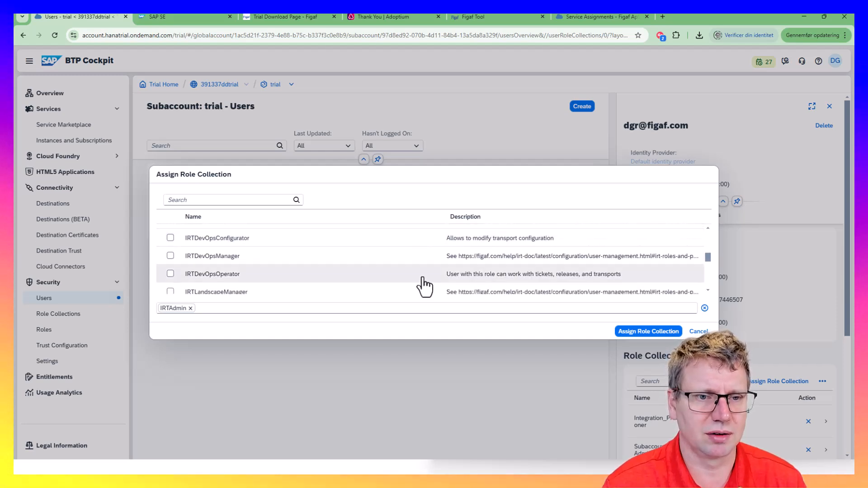
scroll(417, 289, down, 5)
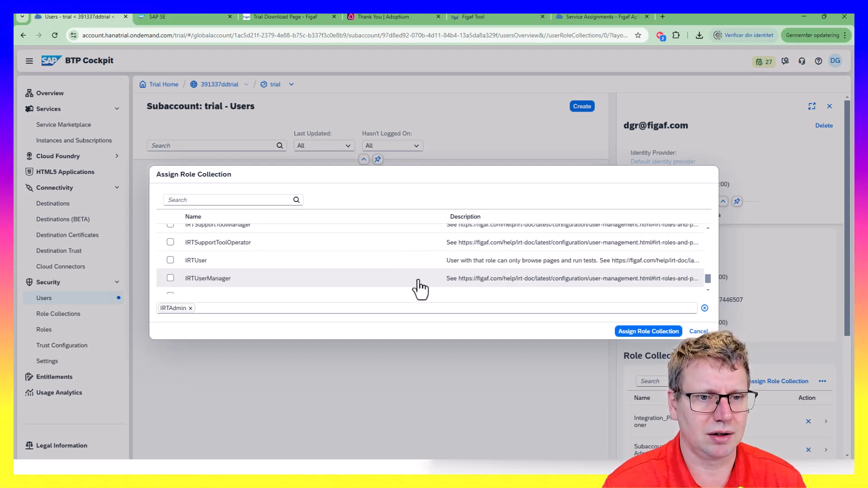
scroll(417, 284, up, 3)
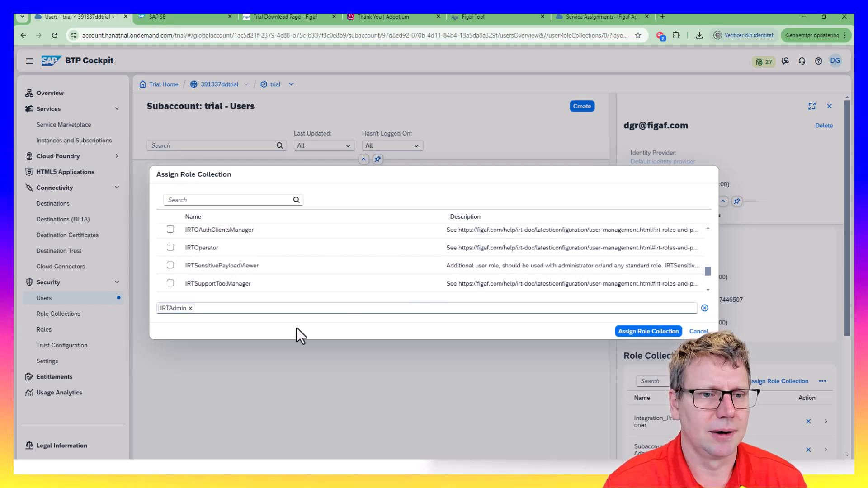
scroll(277, 292, down, 2)
scroll(377, 285, up, 10)
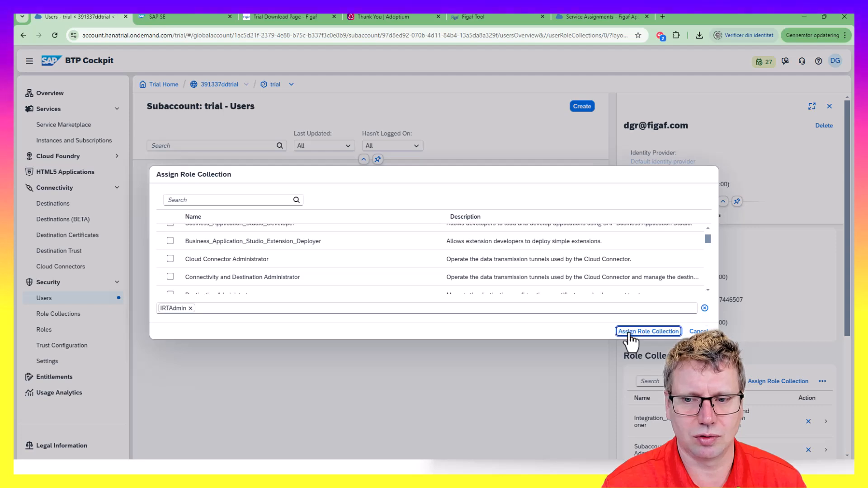
click(648, 331)
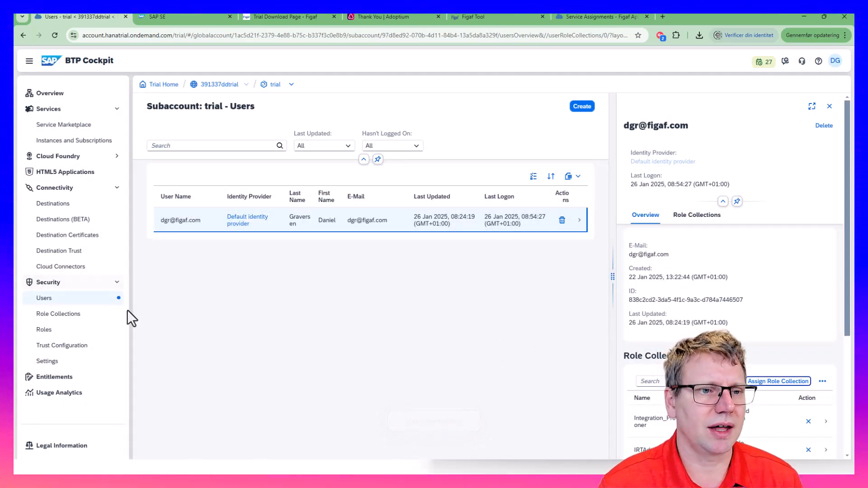
scroll(626, 412, down, 1)
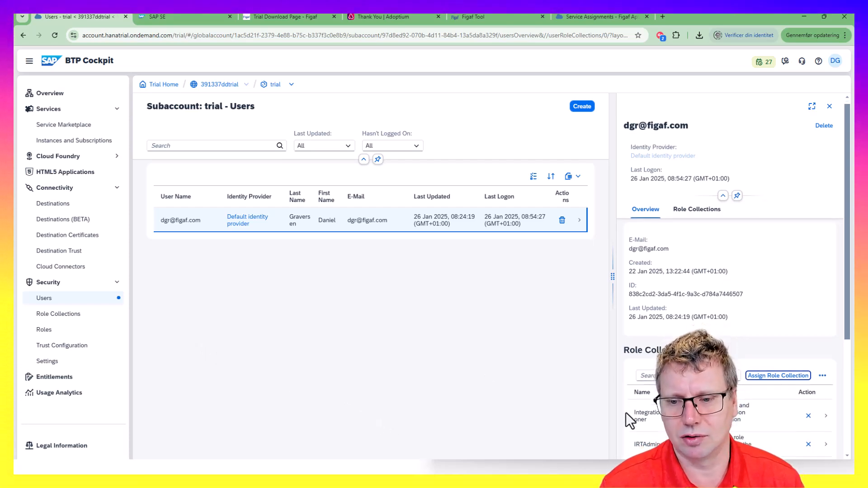
scroll(626, 413, down, 3)
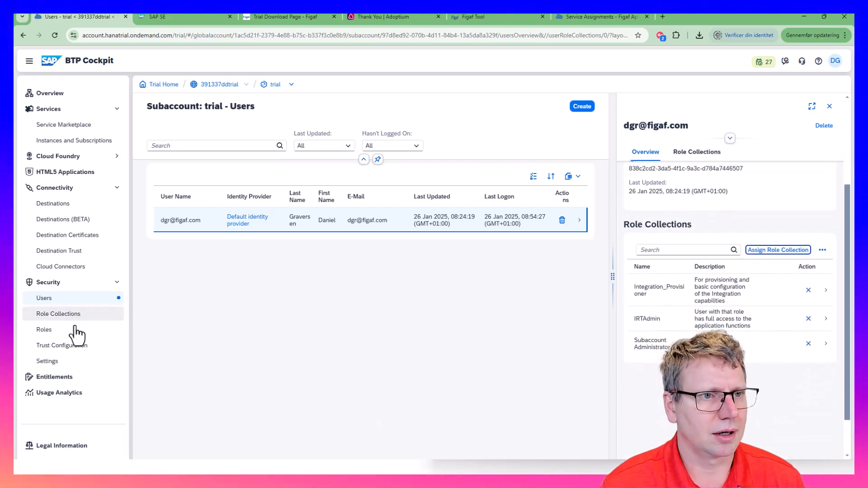
Return to Instances and Subscriptions and copy 'cf push --vars-file vars.yml' from the guide's step 10 into Command Prompt
click(85, 142)
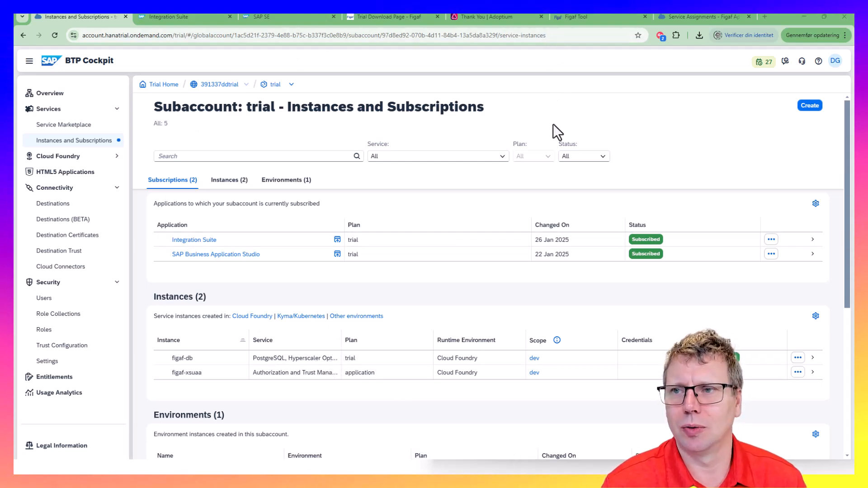
key(alt+Tab)
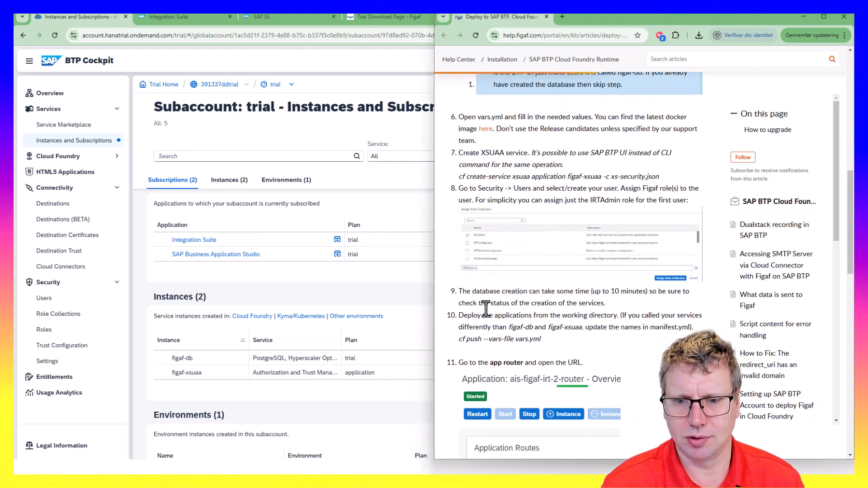
drag(542, 341, 464, 339)
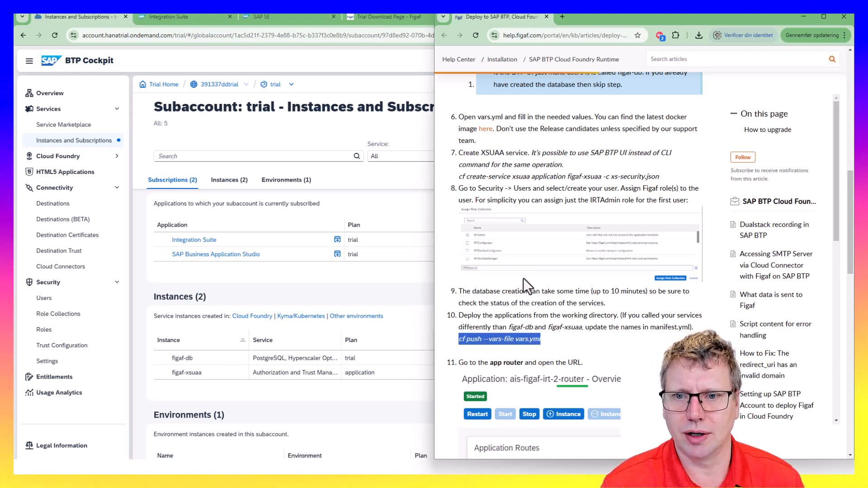
key(alt+Tab)
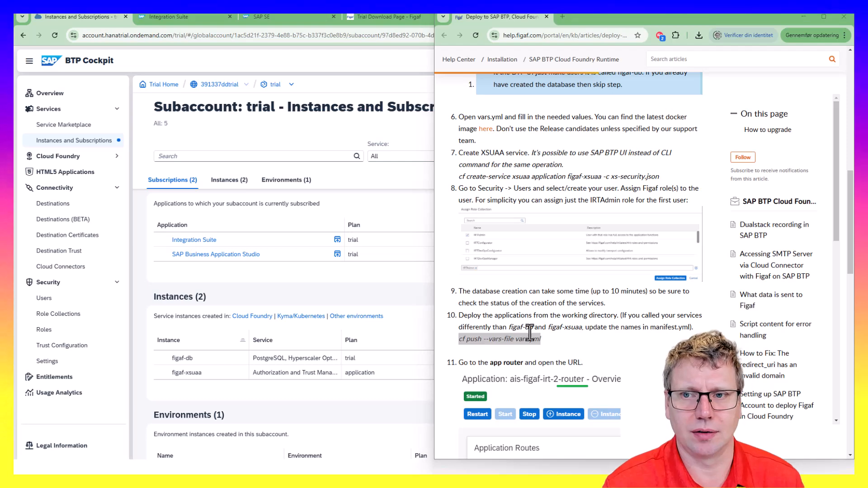
key(alt+Tab)
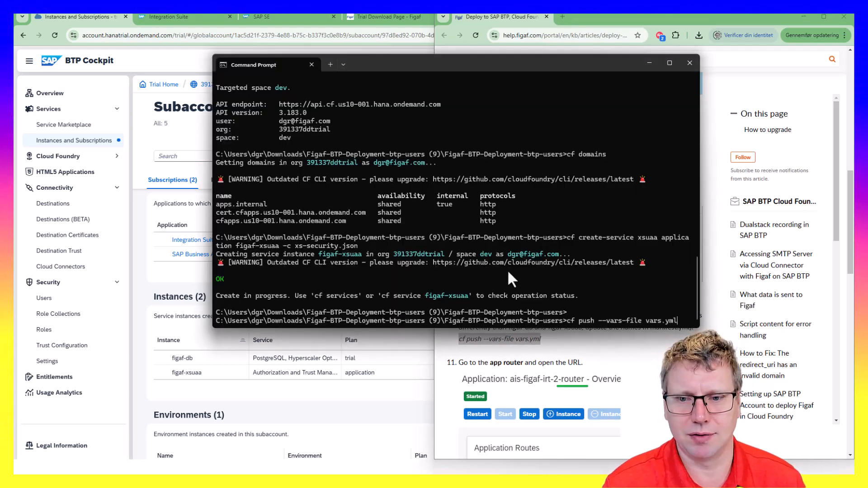
Run cf push --vars-file vars.yml, then open the subaccount's Cloud Foundry Spaces list
key(Return)
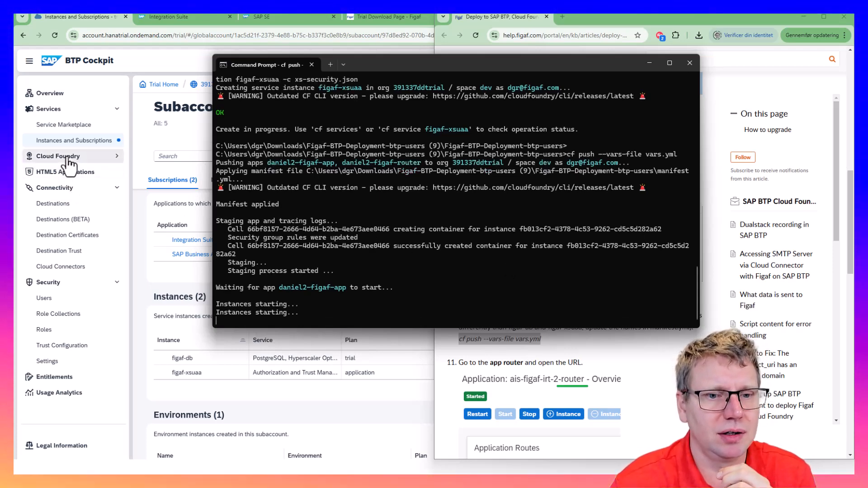
click(68, 157)
click(70, 176)
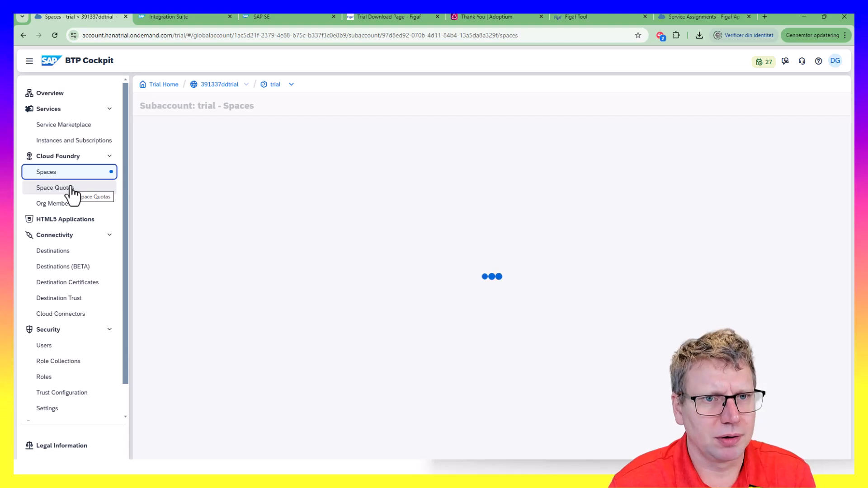
Open the dev space and review the deployed Figaf app's details
click(198, 189)
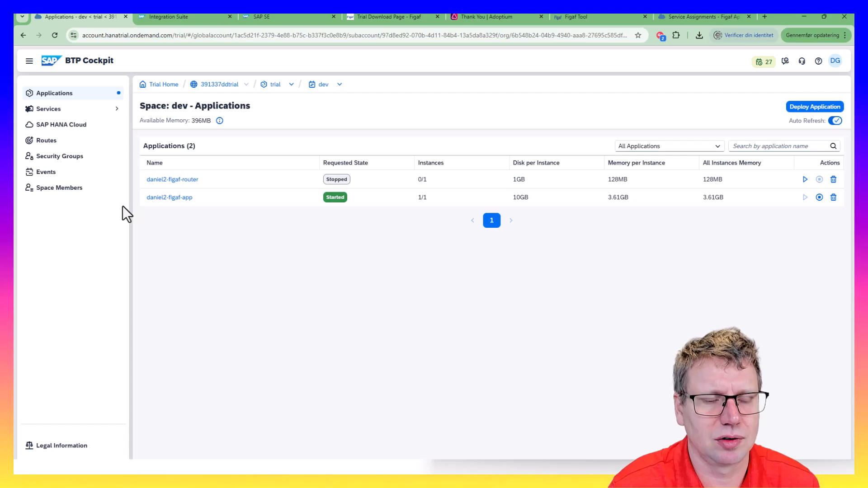
click(174, 199)
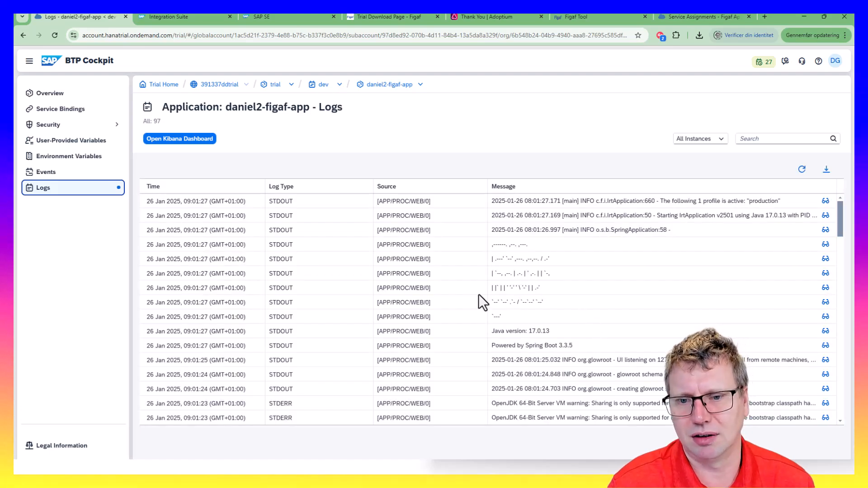
scroll(473, 318, down, 10)
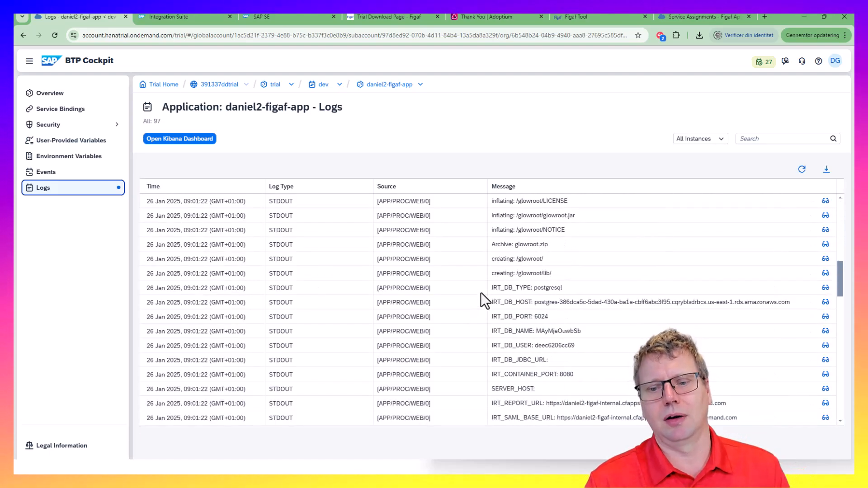
scroll(494, 264, down, 5)
scroll(491, 262, up, 13)
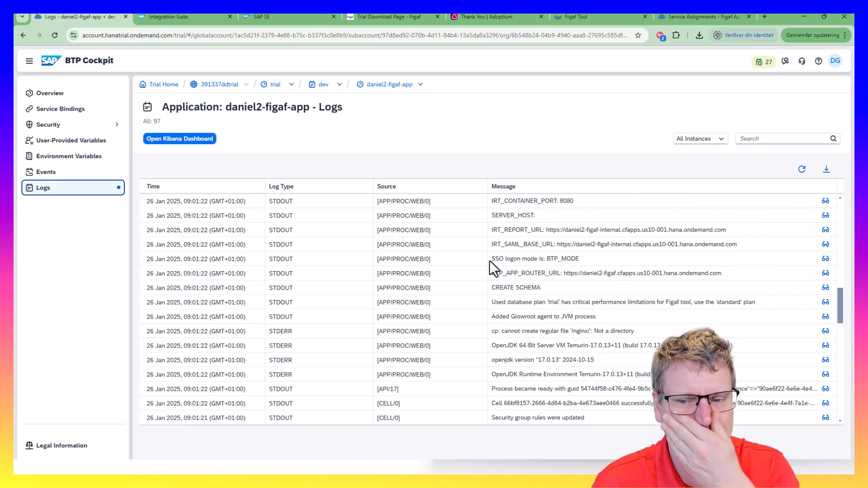
scroll(491, 265, up, 5)
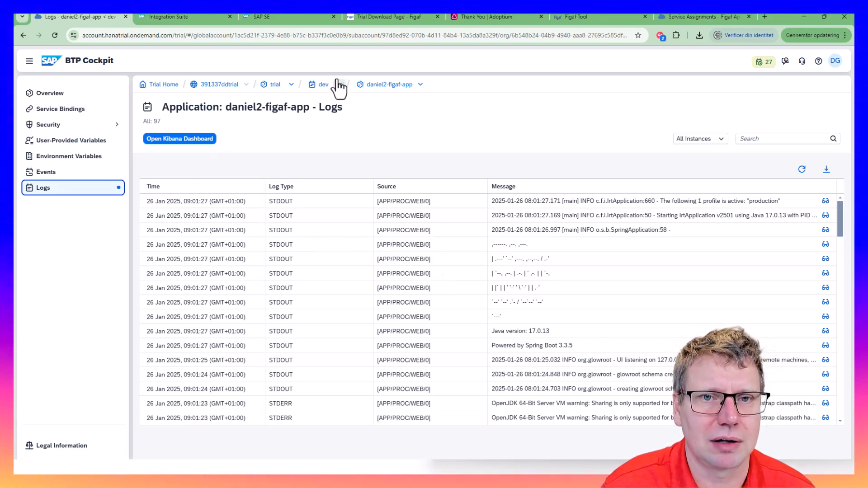
double_click(322, 86)
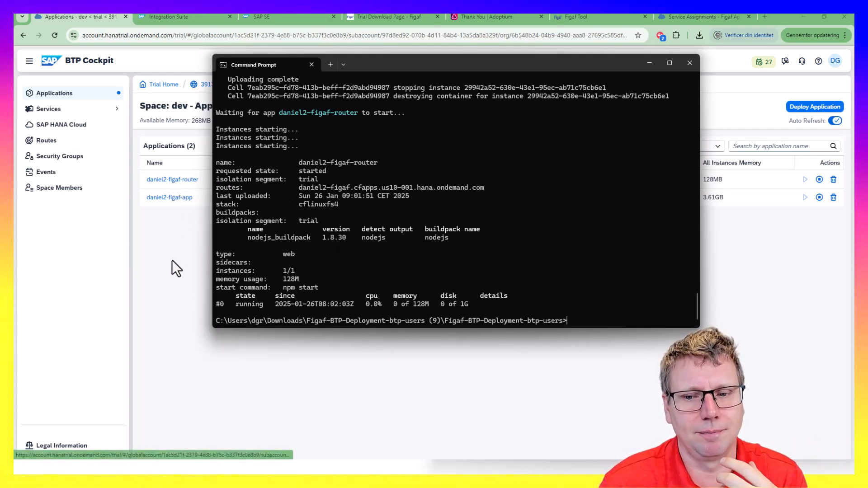
Check daniel2-figaf-app's latest logs, then launch daniel2-figaf-router's route URL in a new tab
click(173, 198)
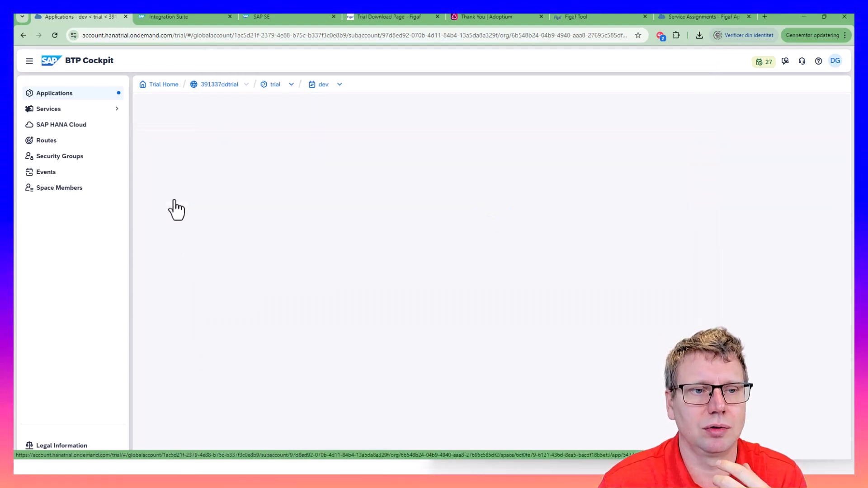
click(49, 190)
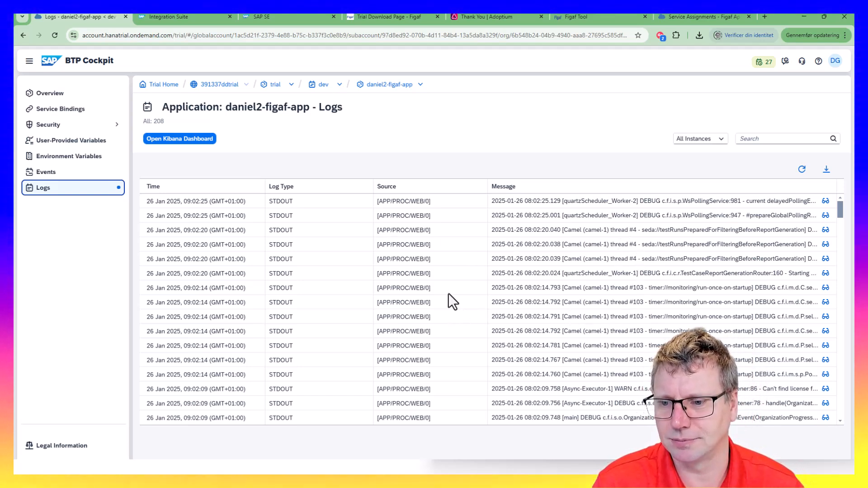
double_click(323, 85)
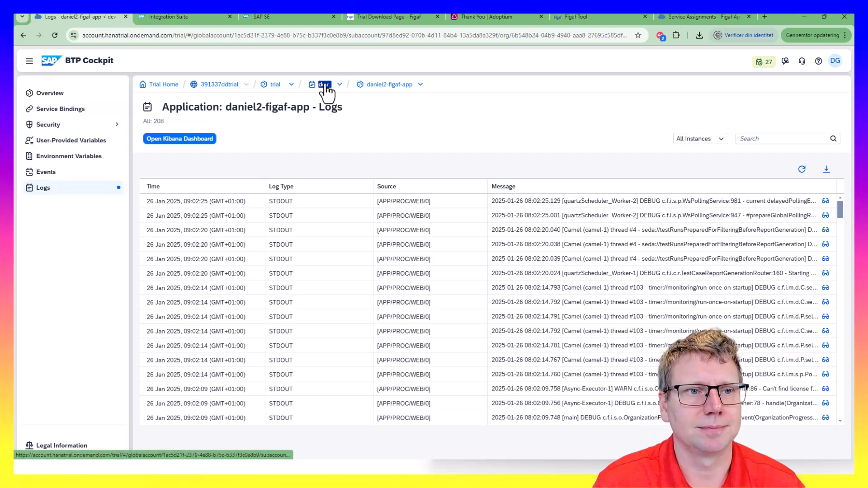
click(195, 180)
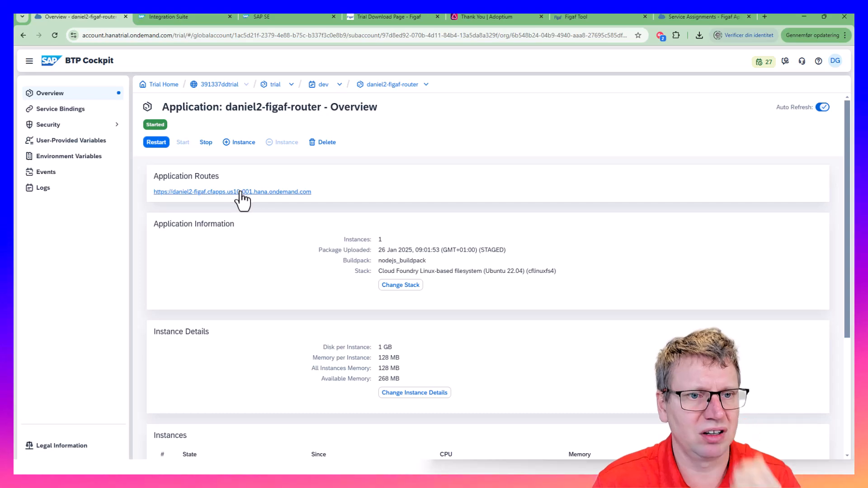
click(242, 193)
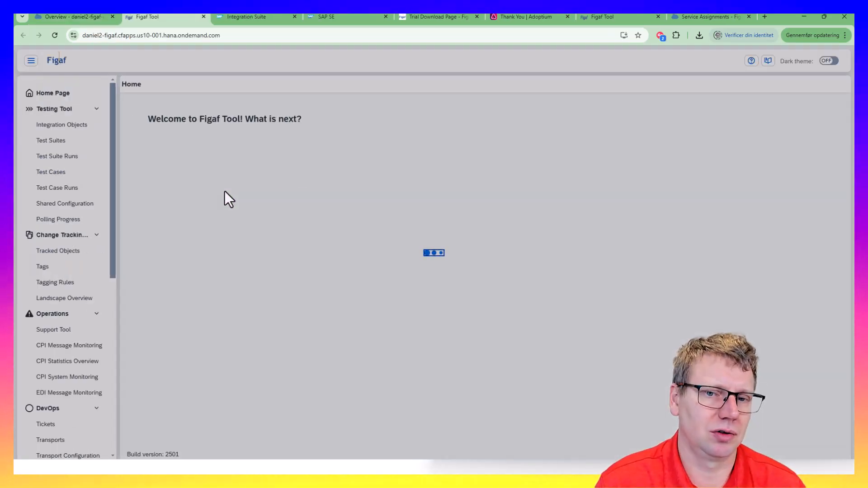
Paste the license ID on the License configuration page, load it, and confirm the sync message
click(428, 274)
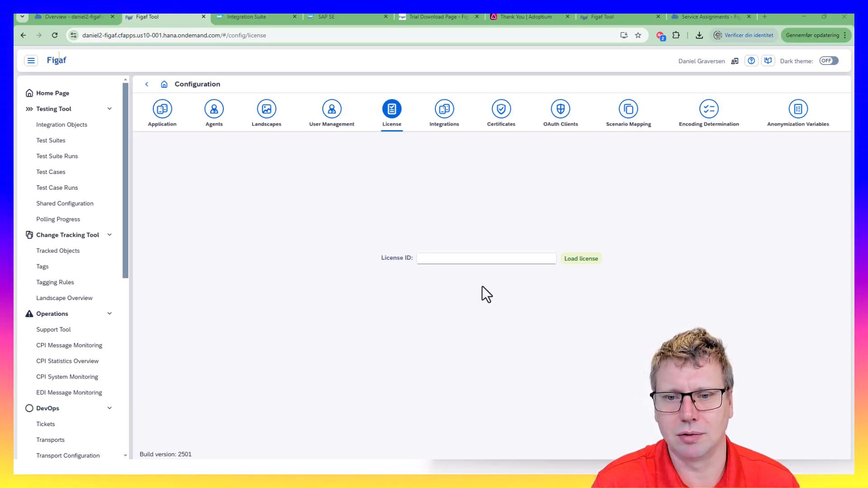
click(590, 263)
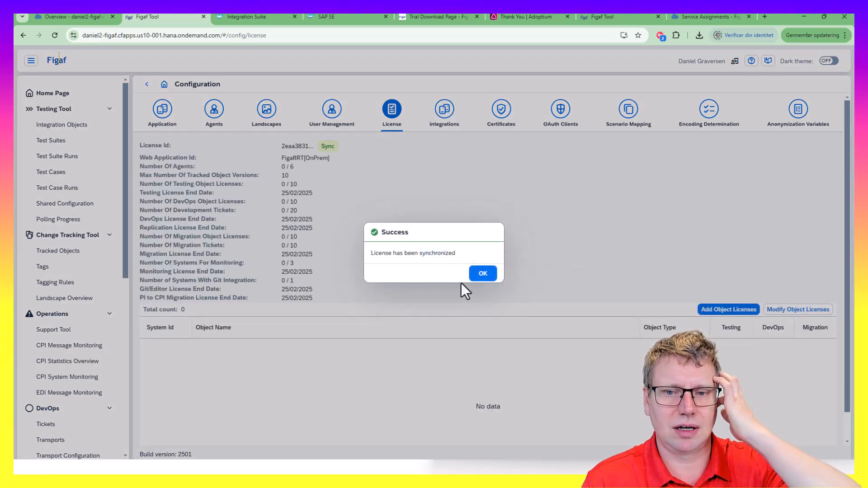
click(473, 276)
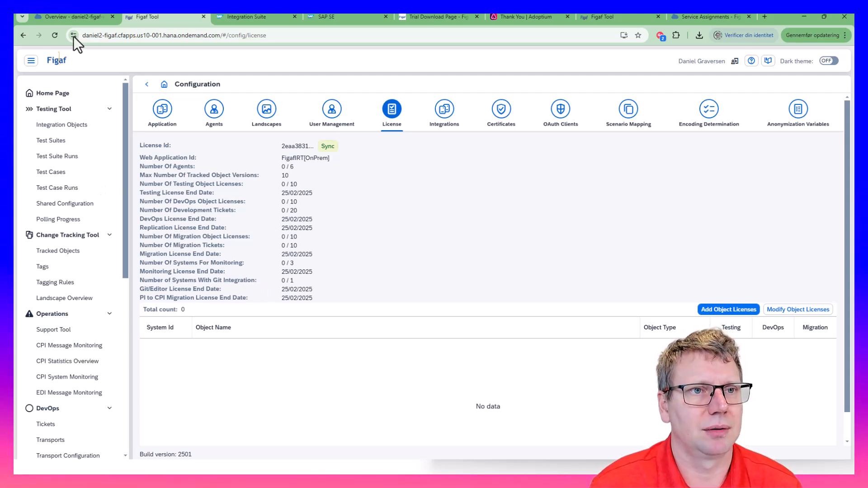
Switch between the cockpit and the Figaf tab and select part of the app's address
click(80, 18)
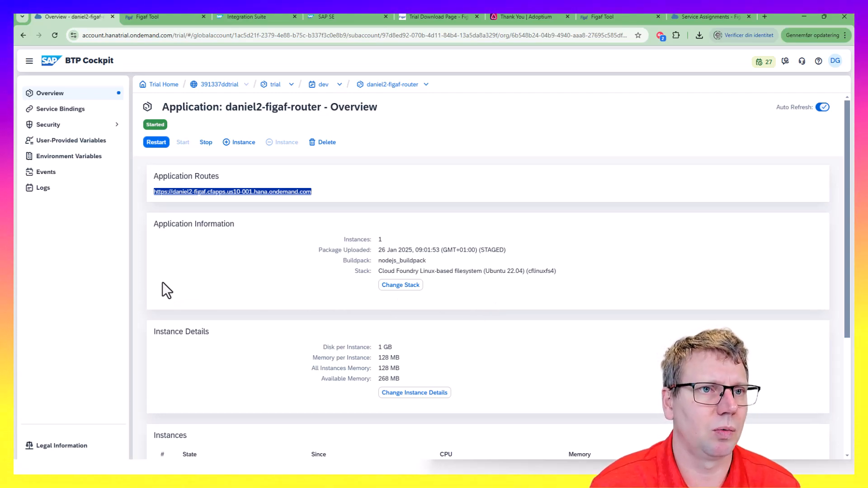
click(164, 17)
drag(143, 35, 324, 50)
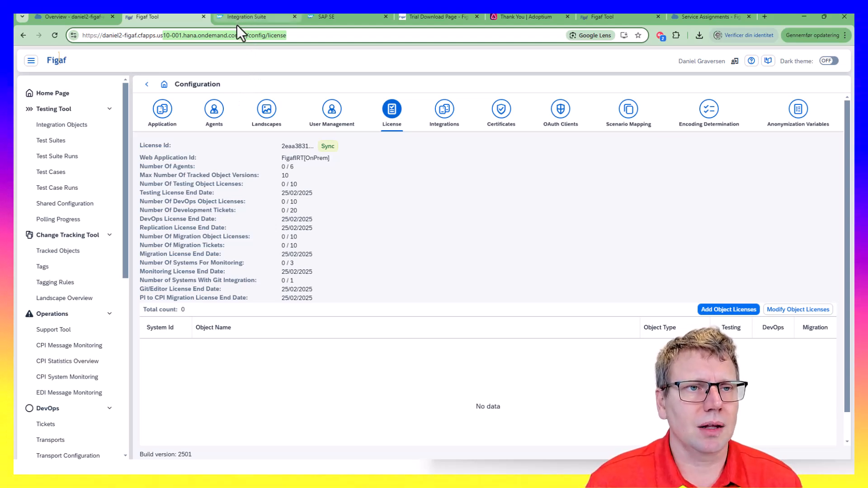
click(538, 418)
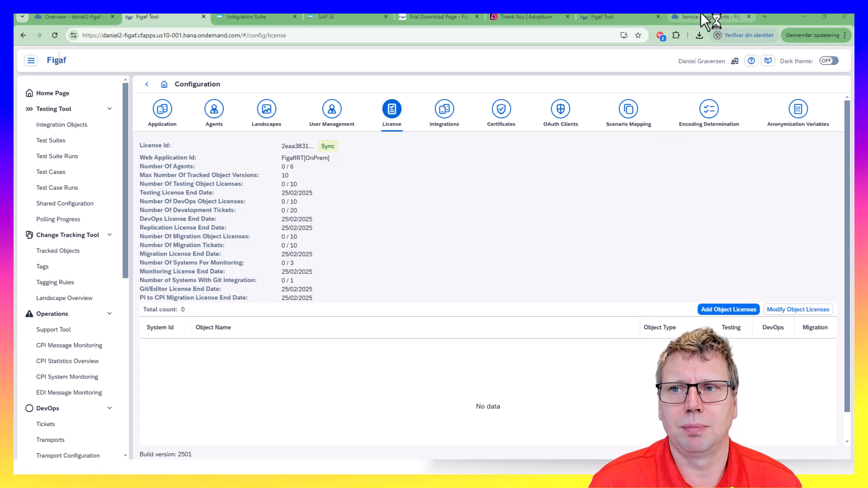
Scroll the deploy article and open 'How to use PI/PO systems in SAP BTP'
key(alt+Tab)
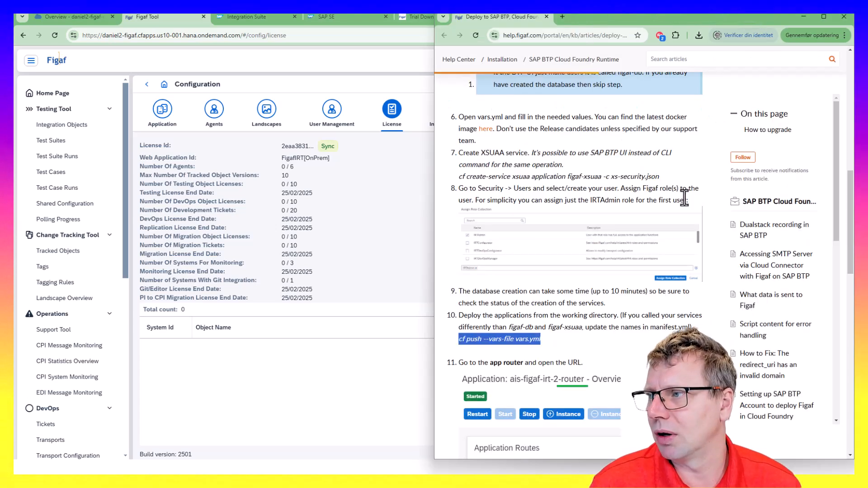
scroll(541, 322, down, 1)
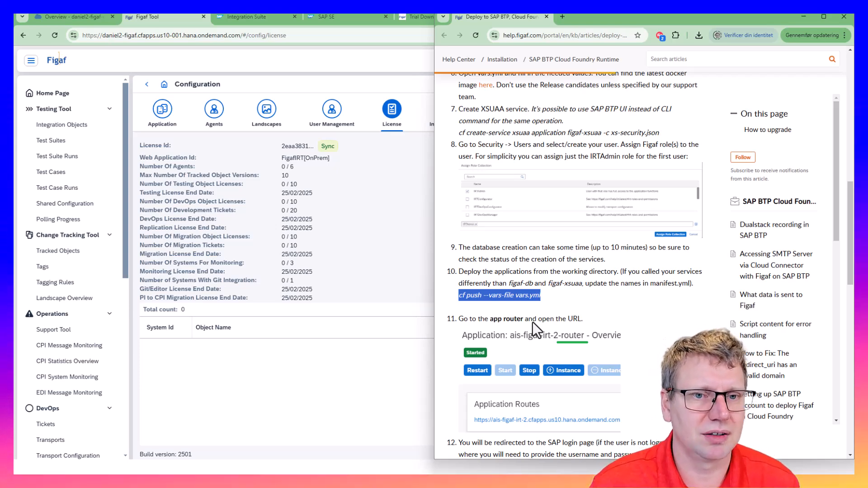
scroll(536, 329, down, 1)
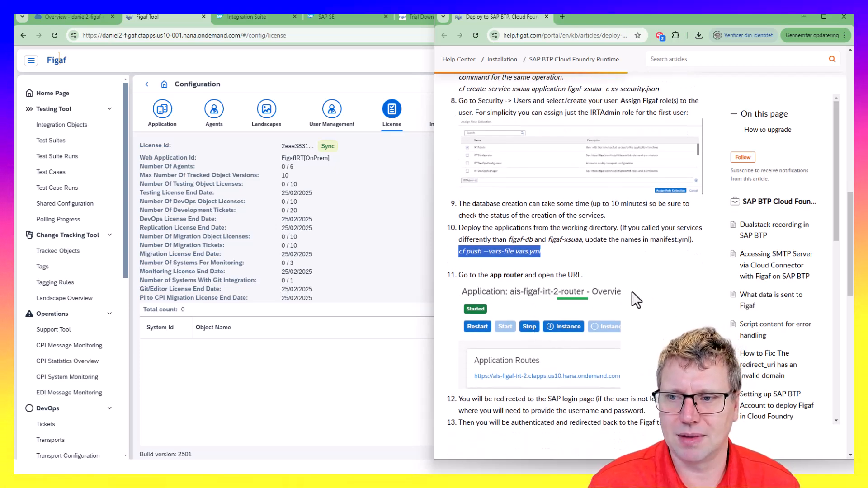
scroll(608, 319, down, 1)
scroll(607, 318, down, 6)
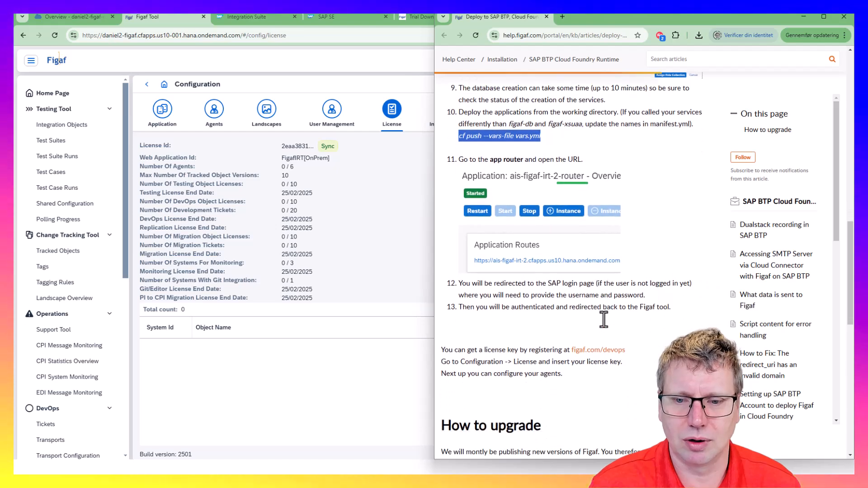
scroll(556, 349, down, 3)
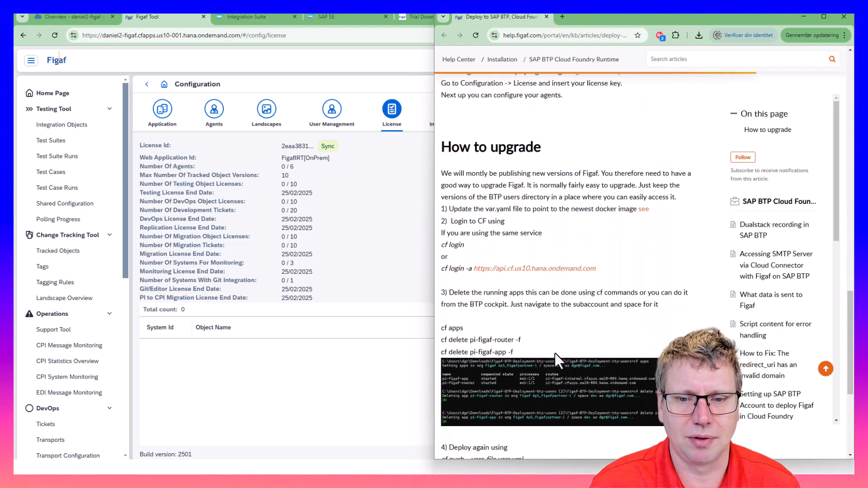
scroll(515, 330, down, 1)
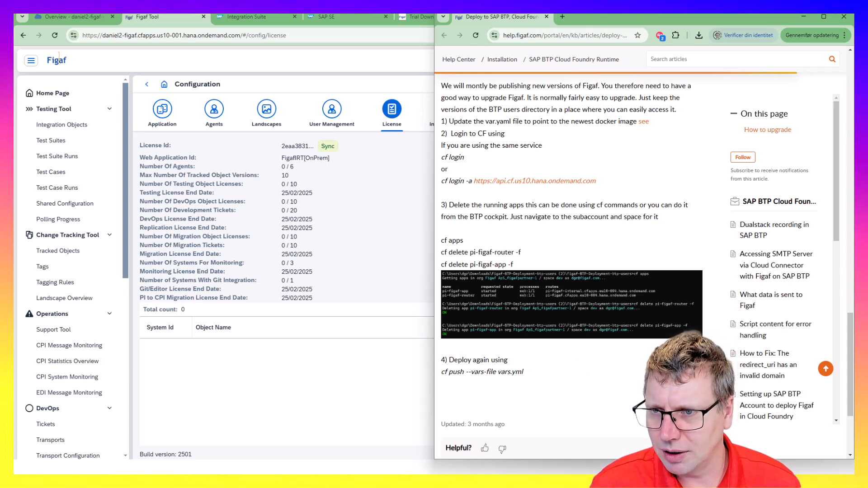
scroll(770, 374, down, 3)
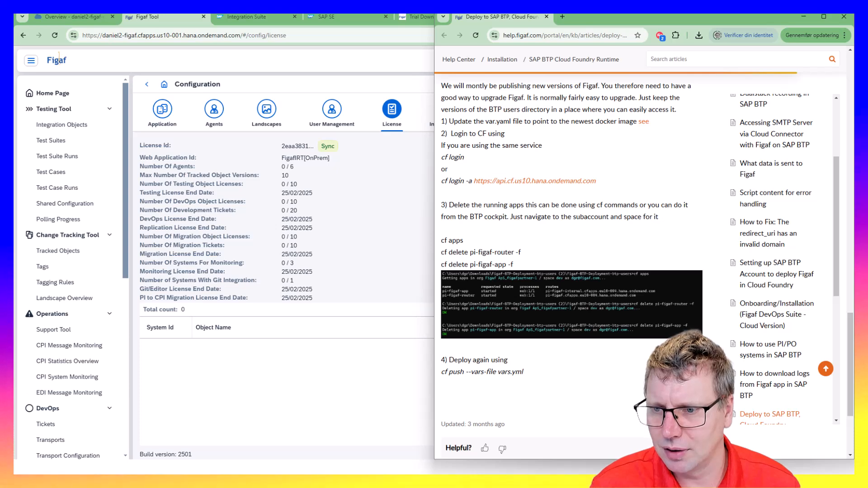
click(764, 357)
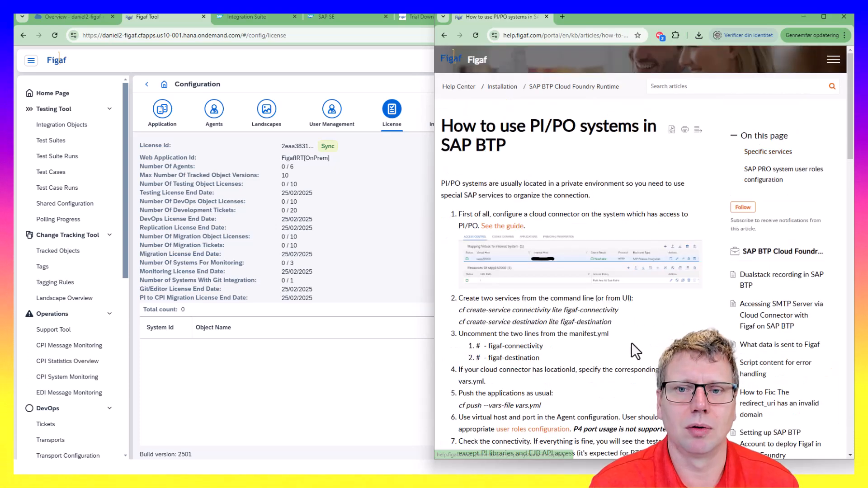
Copy the two cf create-service commands and paste them into Command Prompt
scroll(479, 235, down, 1)
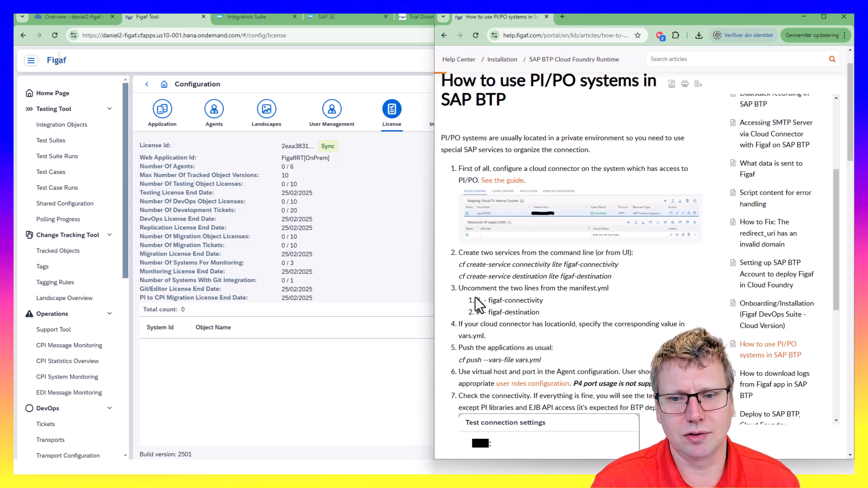
drag(459, 265, 611, 277)
key(super+c)
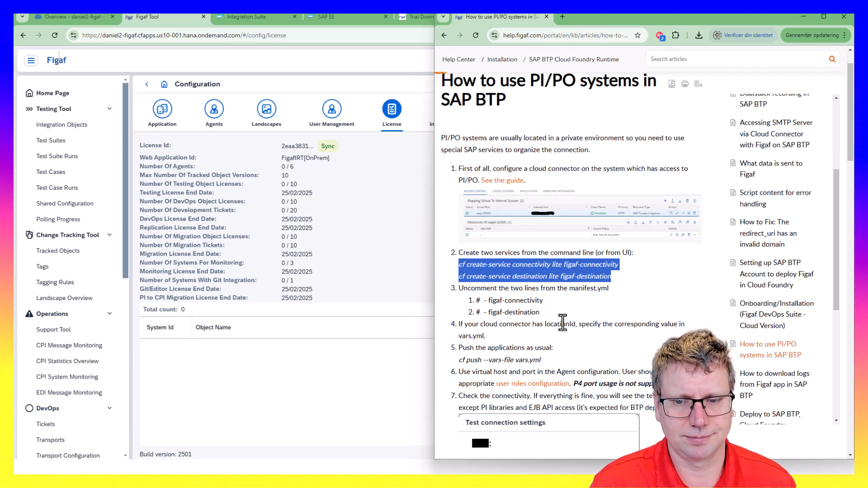
key(alt+Tab)
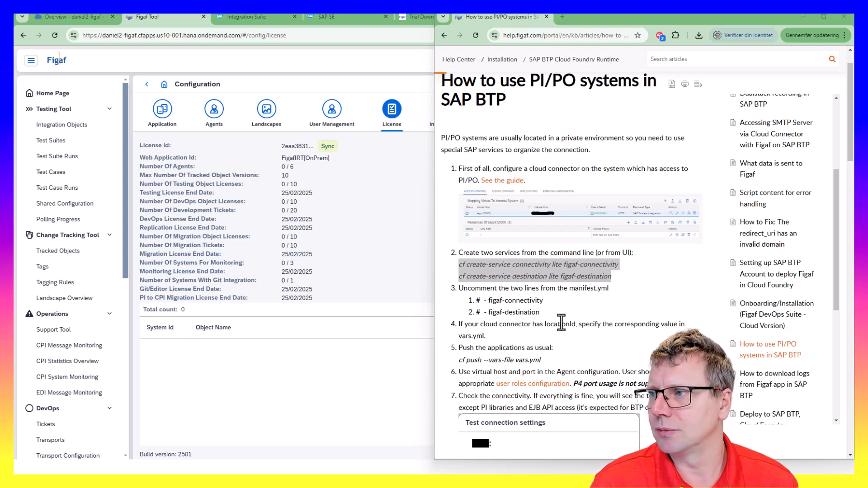
key(ctrl+v)
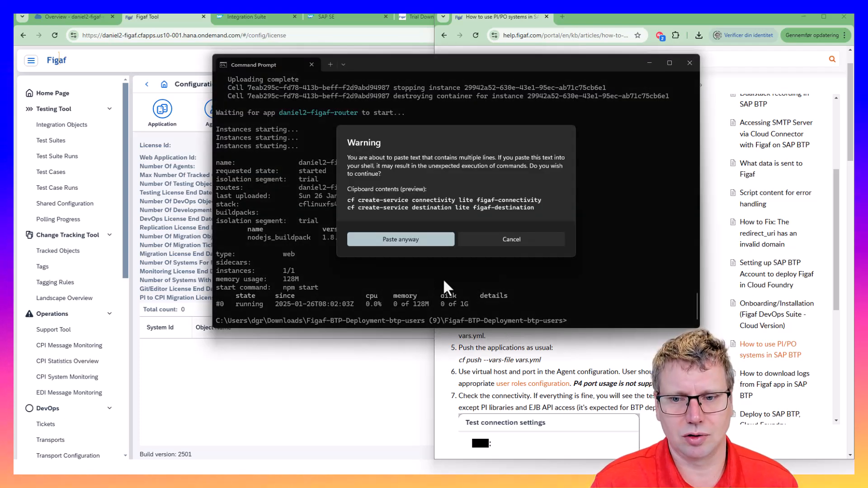
Confirm the multi-line paste so both cf create-service commands run and return OK
click(436, 245)
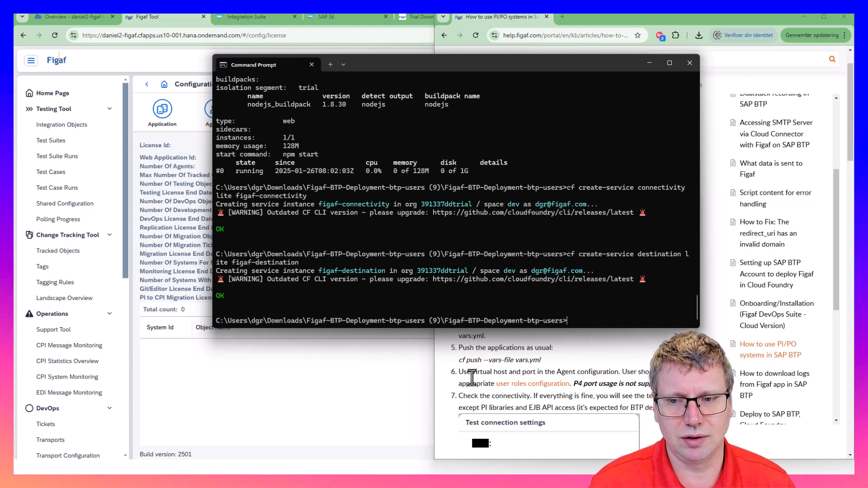
click(584, 367)
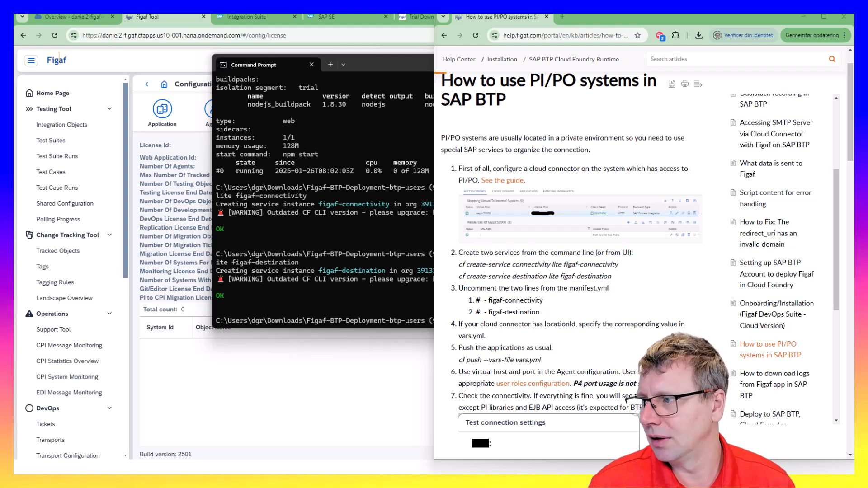
Remove the leading # from the figaf-connectivity and figaf-destination lines in manifest.yml
key(alt+Tab)
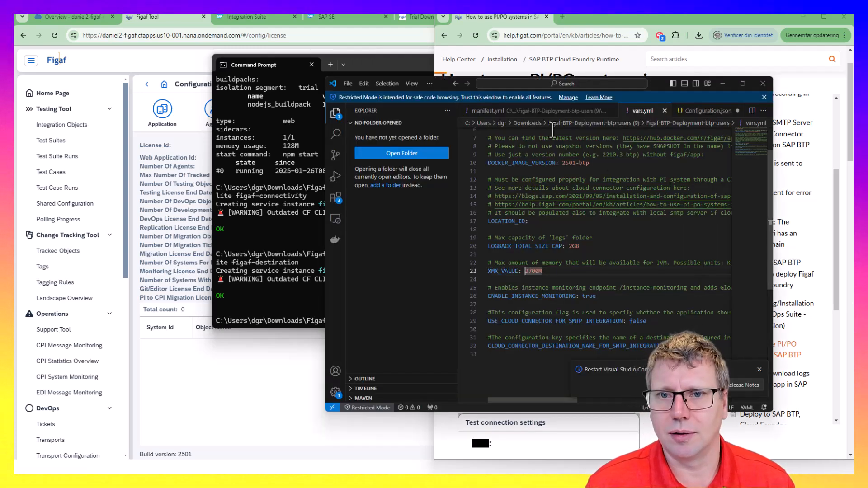
click(542, 113)
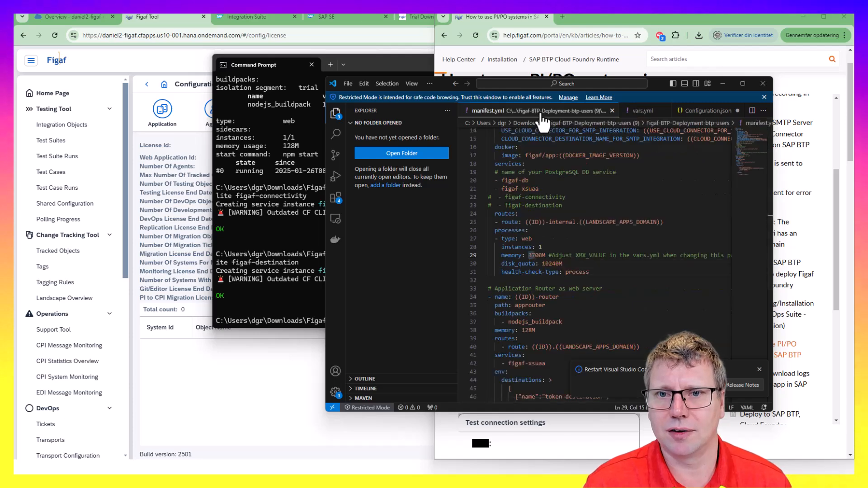
click(489, 197)
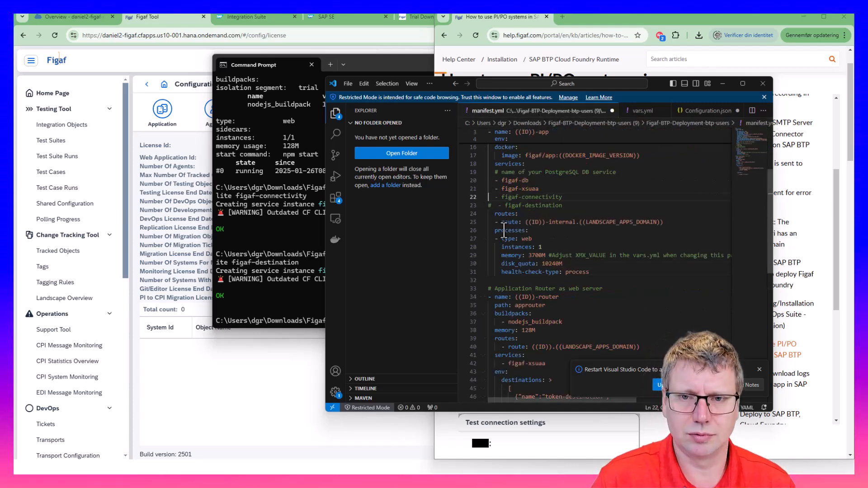
key(Delete)
key(Down)
key(Delete)
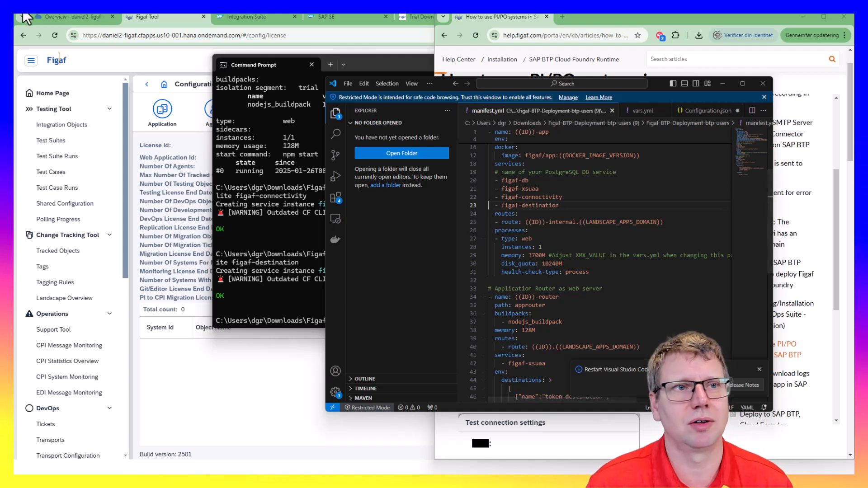
click(59, 17)
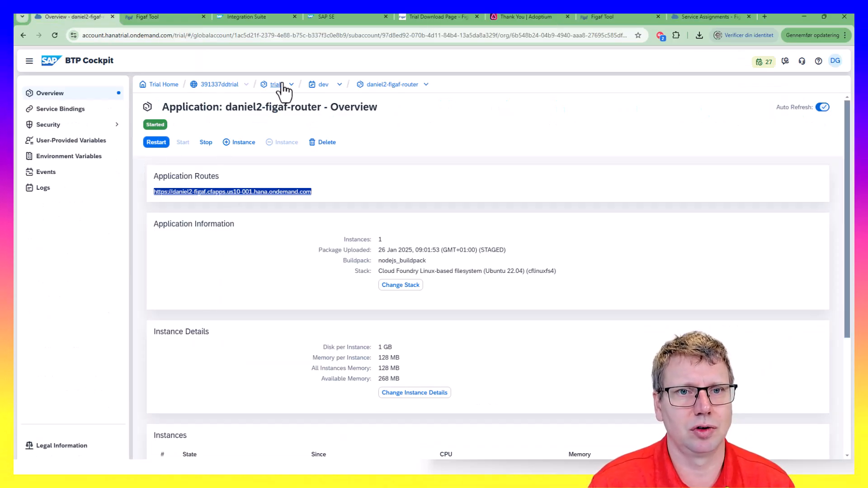
Delete daniel2-figaf-router and daniel2-figaf-app from the dev space with the trash icons
click(324, 85)
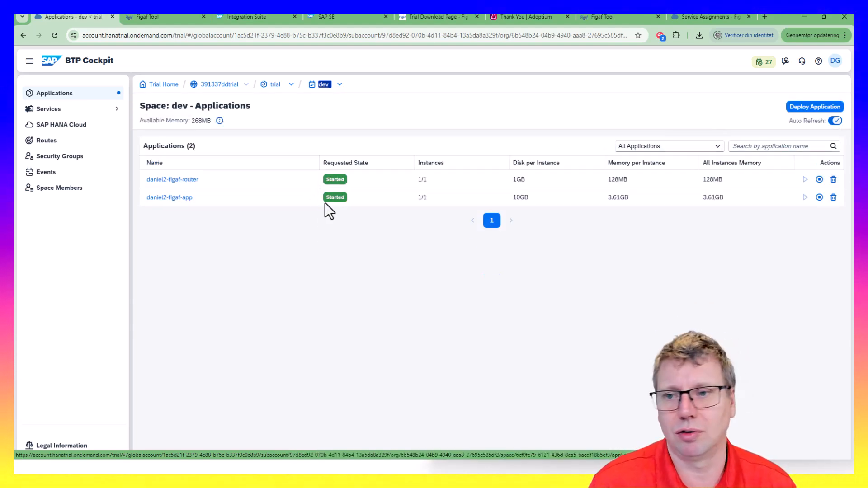
click(833, 179)
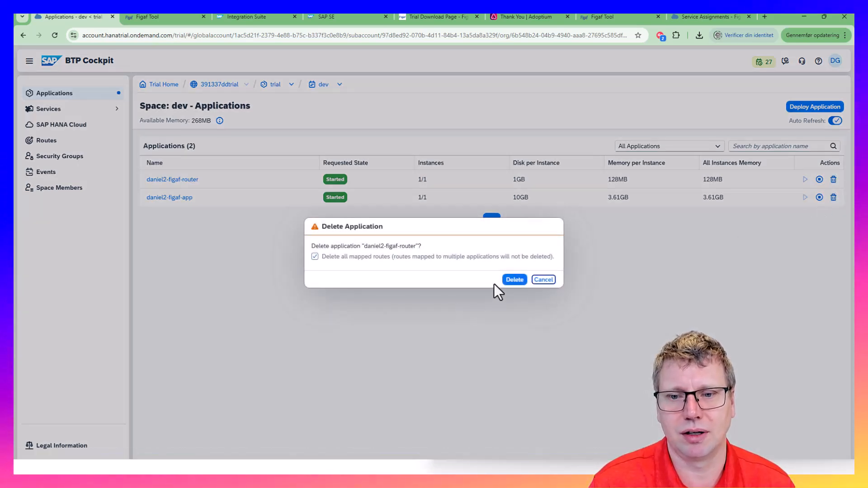
click(514, 281)
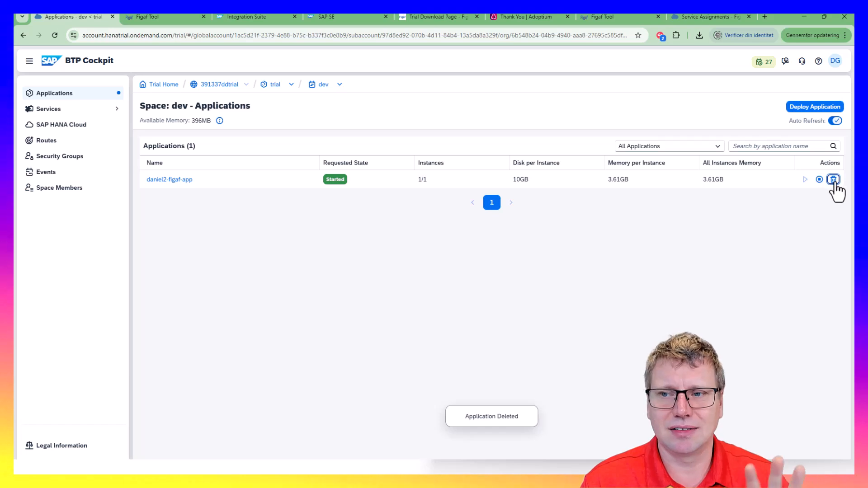
click(834, 179)
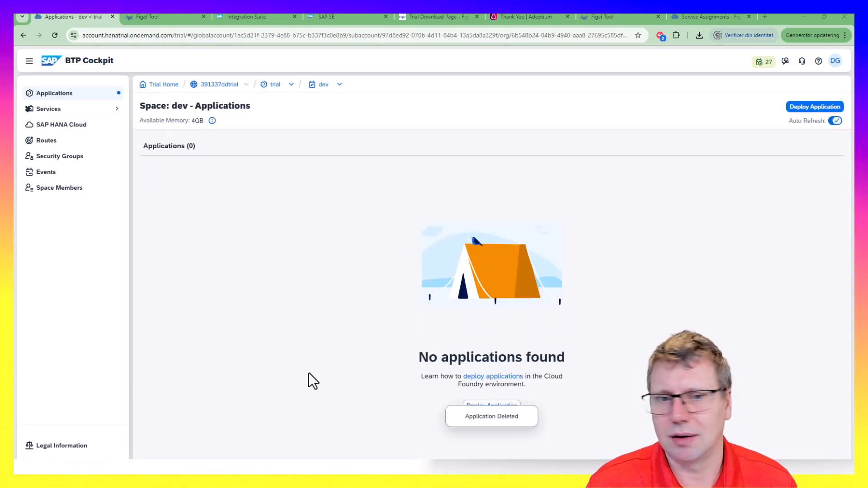
key(alt+Tab)
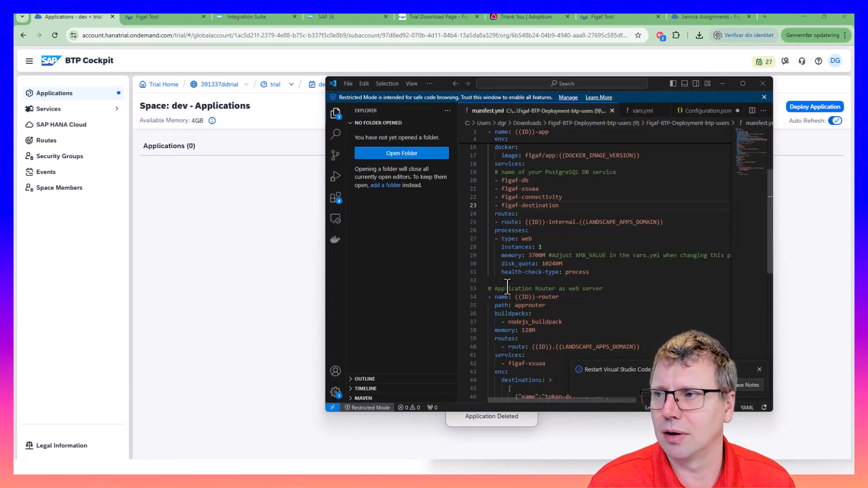
Rerun cf push --vars-file vars.yml from history and review the deployment and PI/PO help articles
key(alt+Tab)
key(Up)
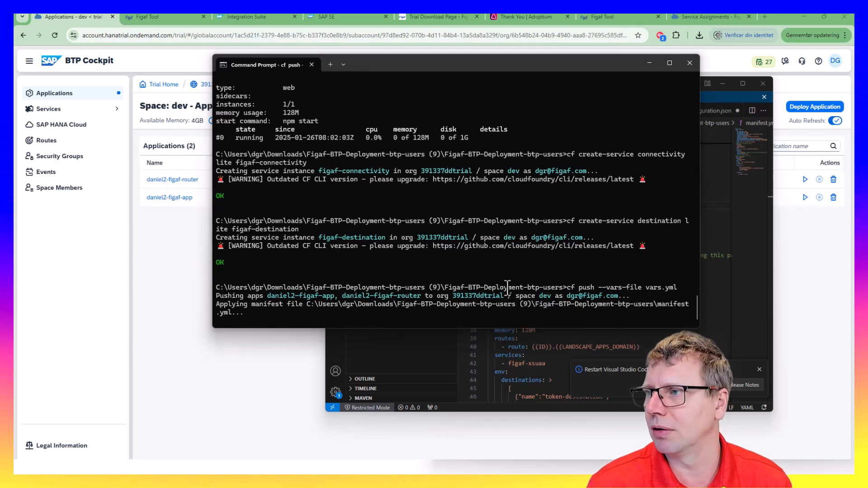
key(alt+Tab)
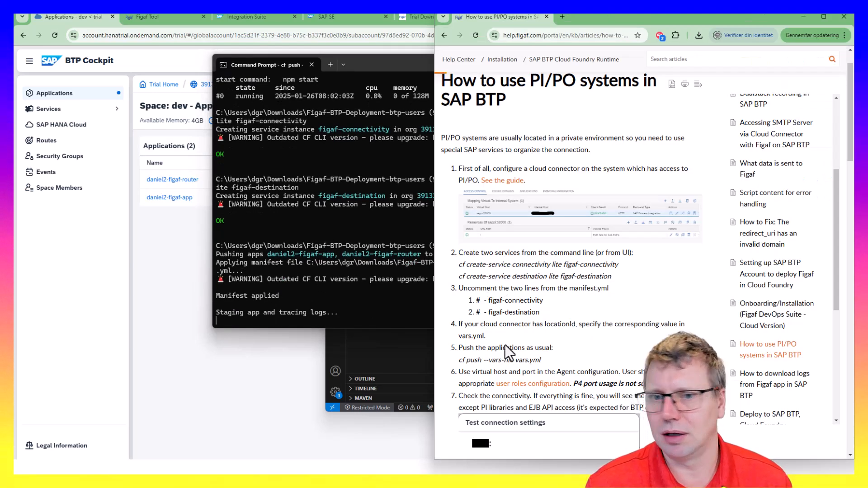
scroll(448, 156, down, 1)
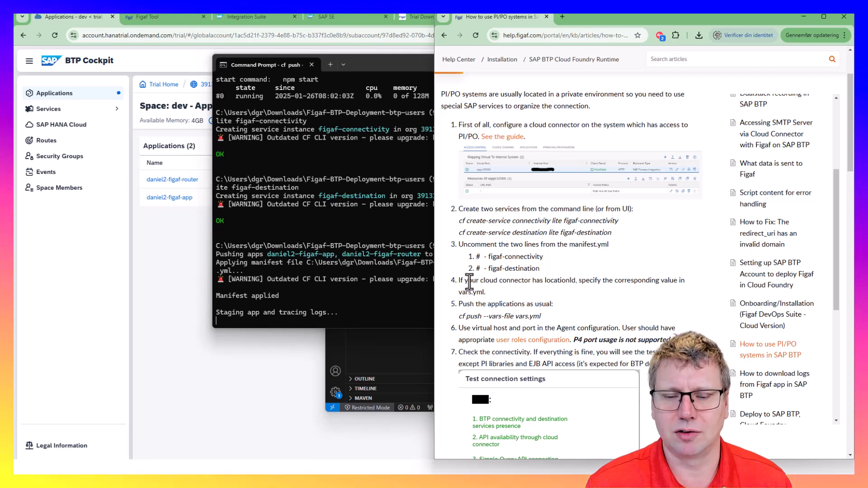
click(447, 36)
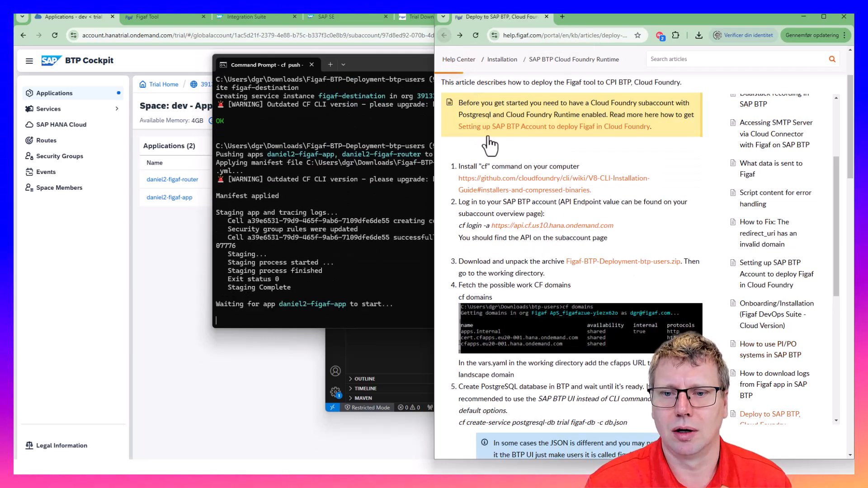
scroll(500, 339, down, 10)
scroll(551, 360, down, 10)
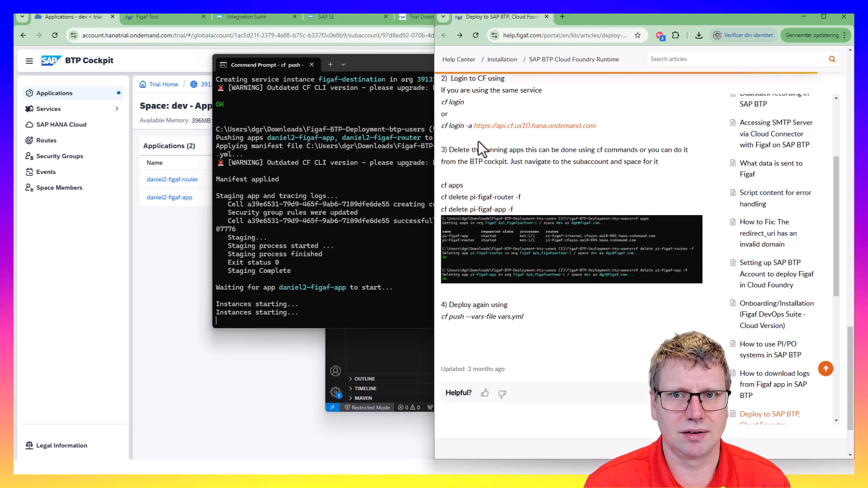
click(460, 35)
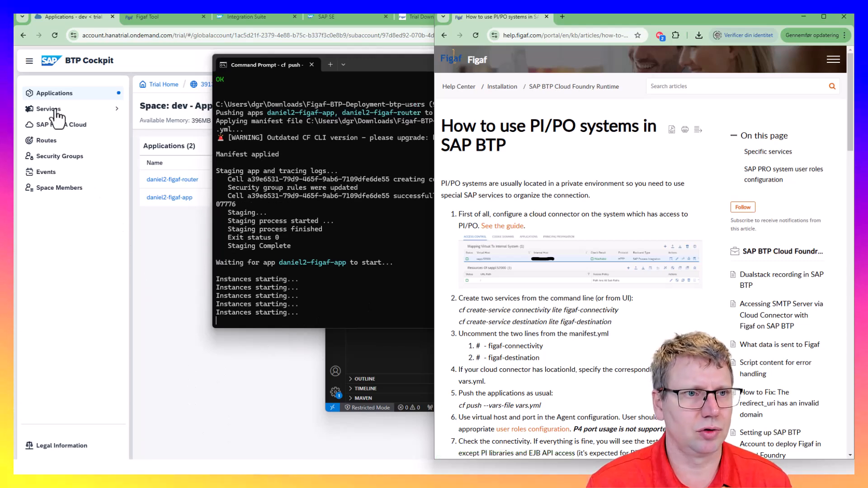
click(166, 124)
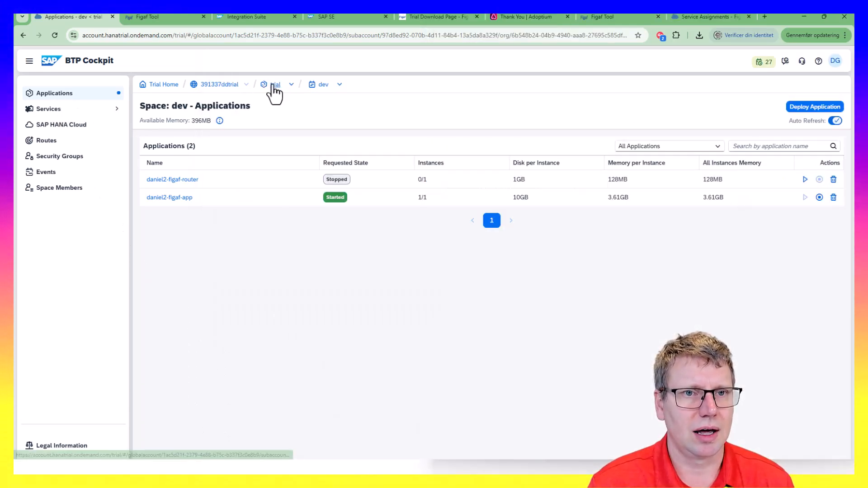
Open the 391337ddtrial Account Explorer and drag the Cloud Connector VM window into view
double_click(220, 85)
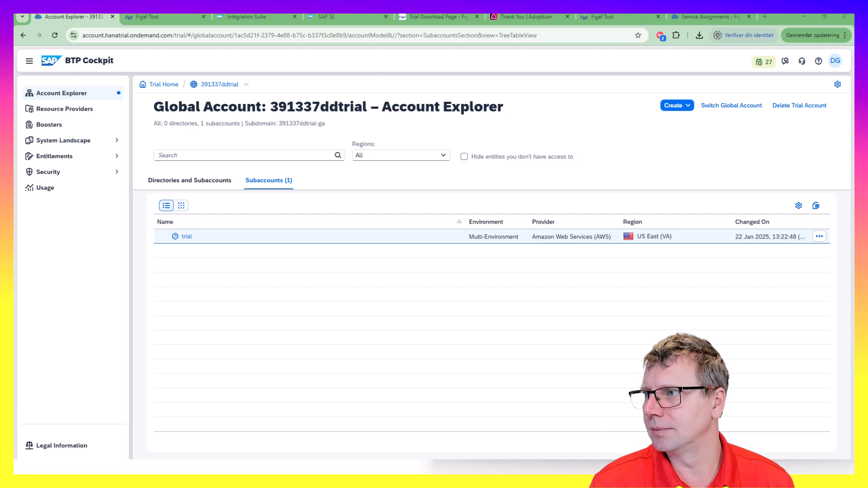
drag(529, 473, 479, 85)
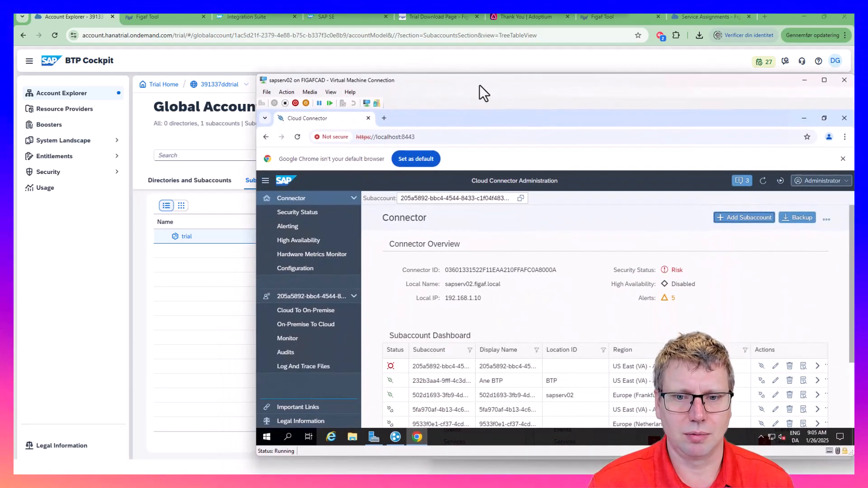
Reload the Cloud Connector administration page and log in as Administrator with the account password
click(298, 138)
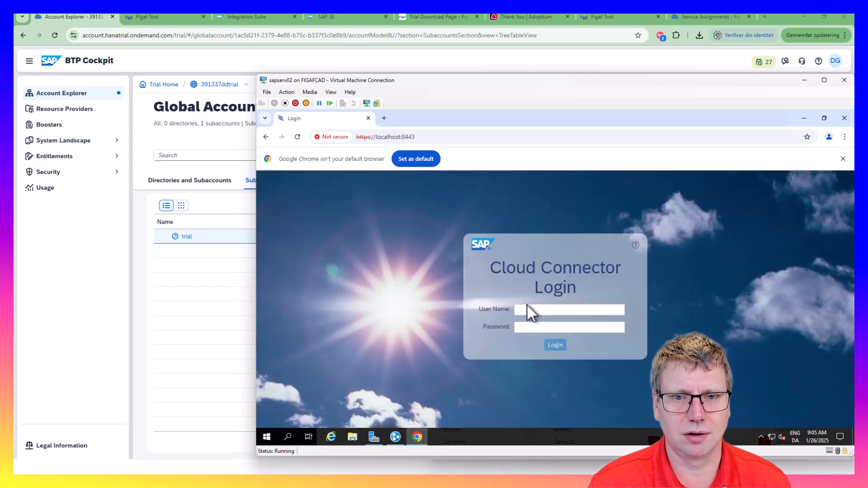
click(561, 311)
text(a)
click(573, 325)
click(542, 328)
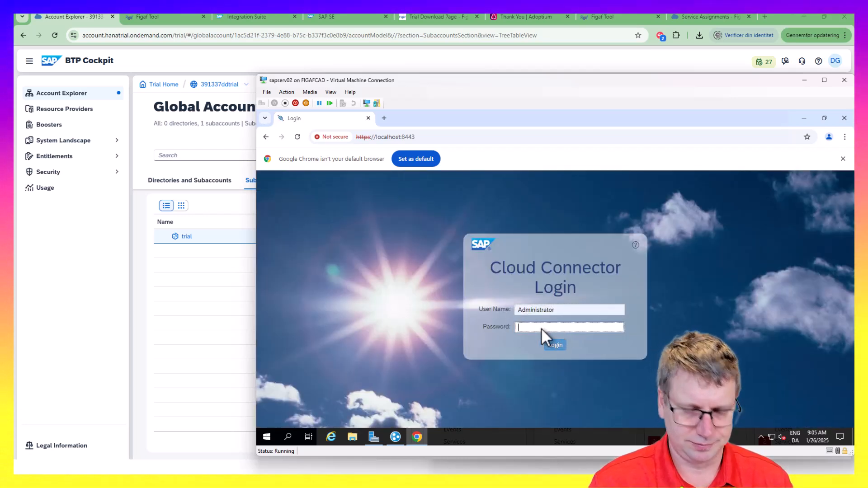
text(********)
key(Return)
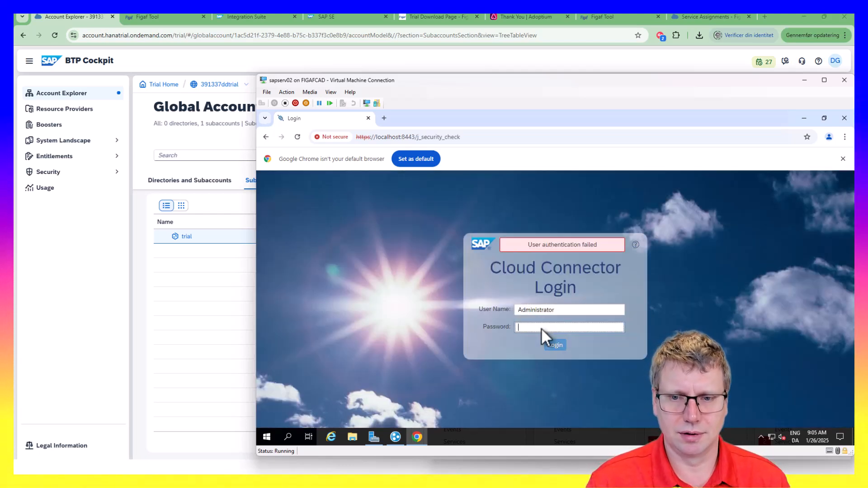
text(*****)
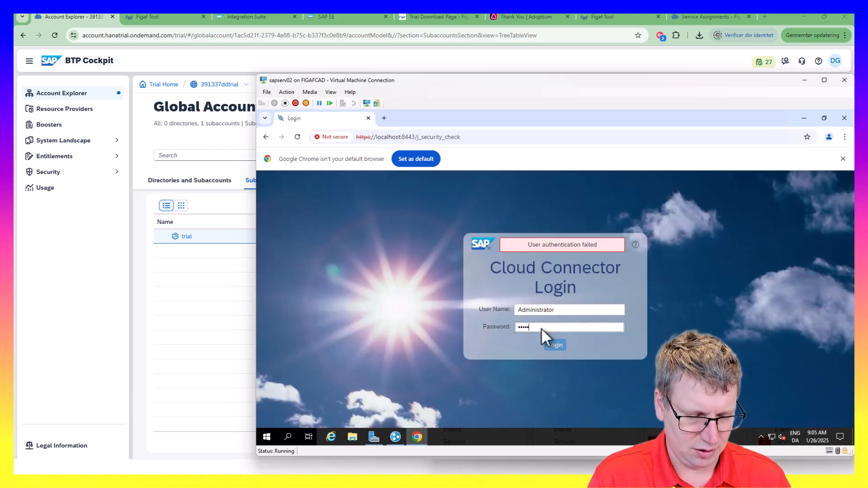
key(Return)
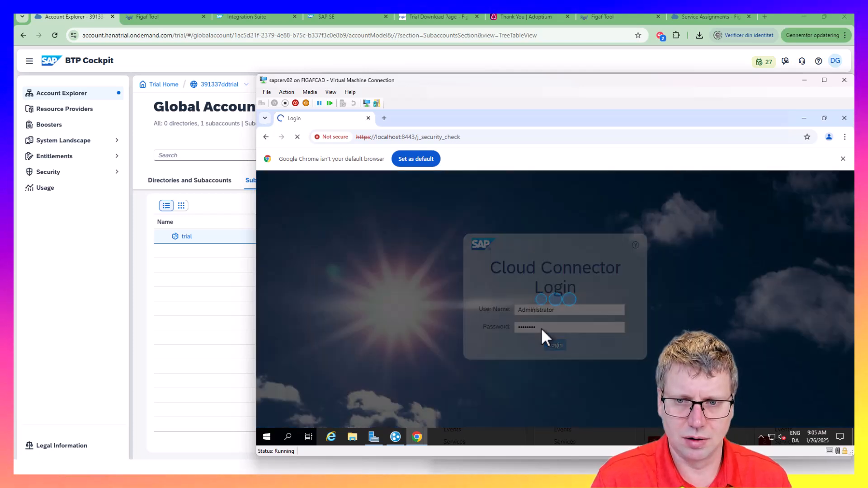
key(Tab)
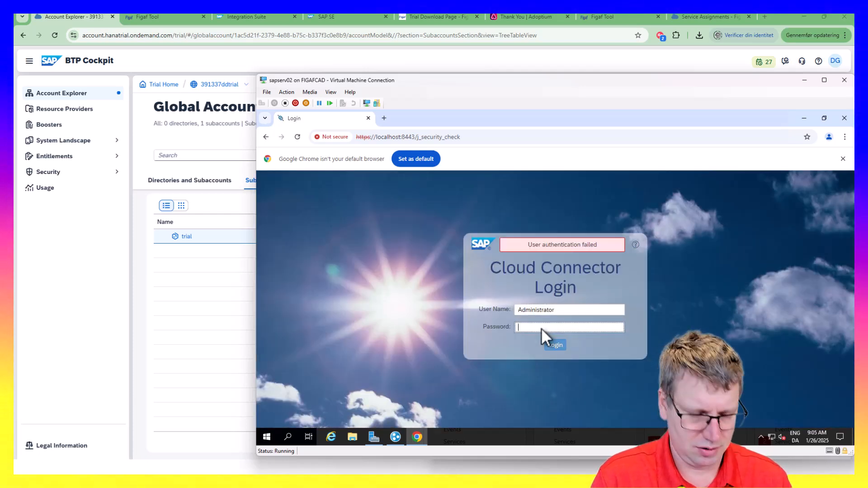
text(*)
key(Return)
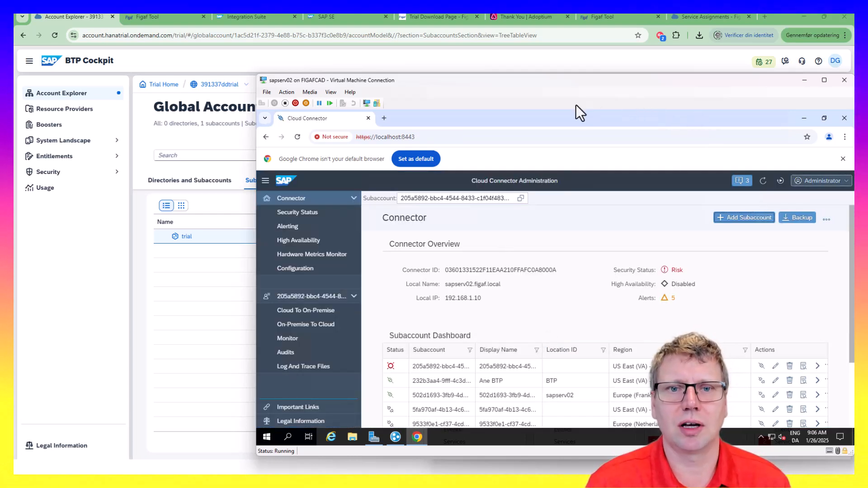
Load the PI tools start page sapserv02:51000/dir in a second browser tab
mouse_move(573, 80)
mouse_down()
mouse_move(573, 42)
mouse_move(576, 67)
mouse_up()
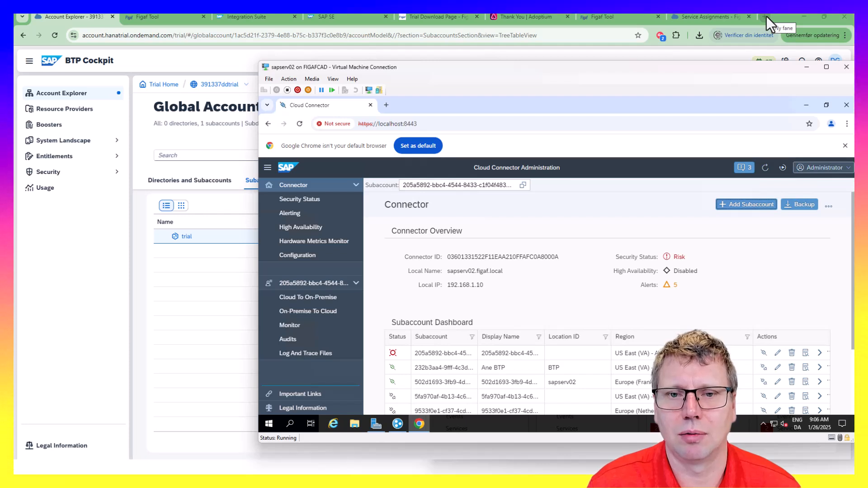
click(386, 105)
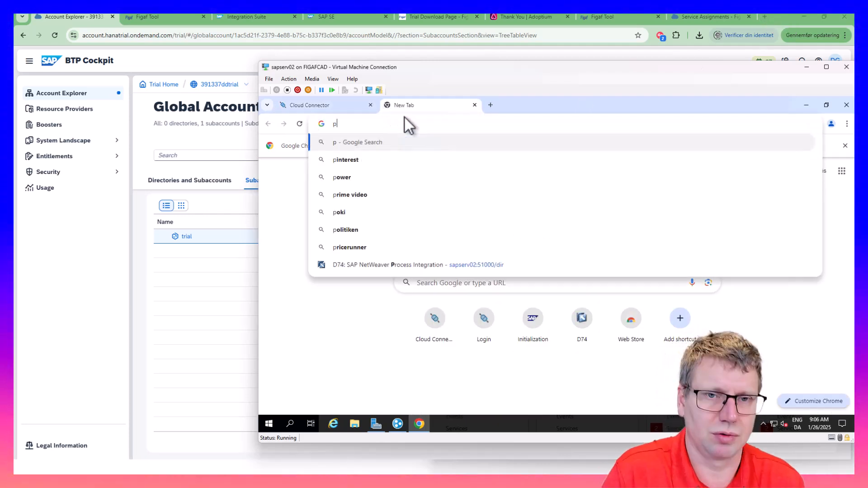
text(sa)
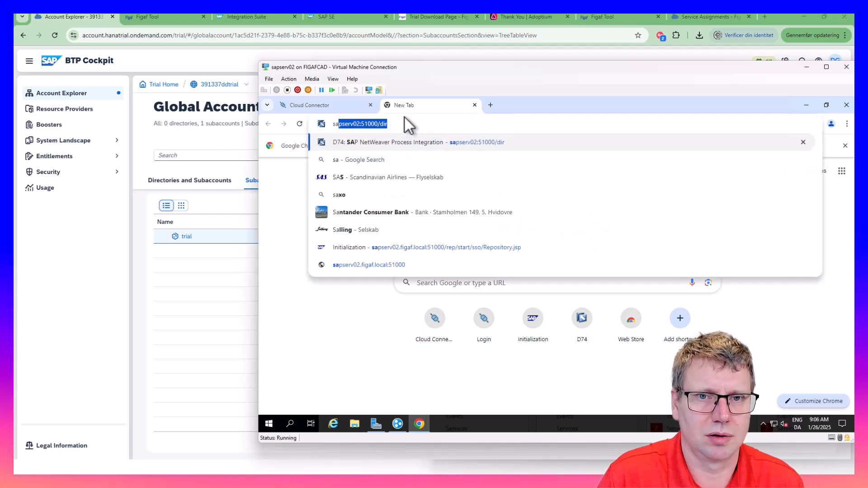
key(Right)
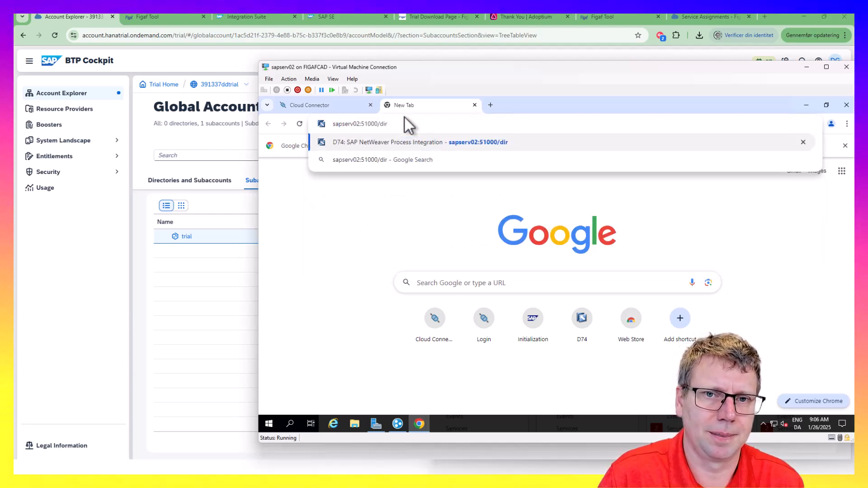
key(Return)
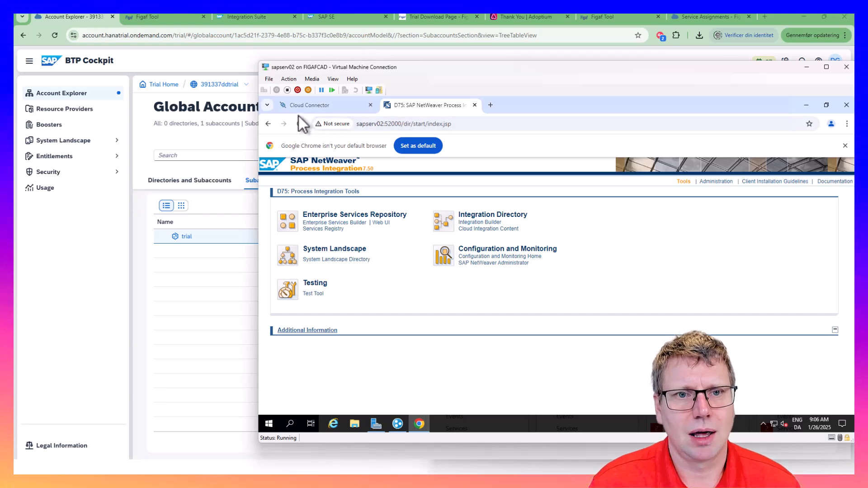
click(300, 107)
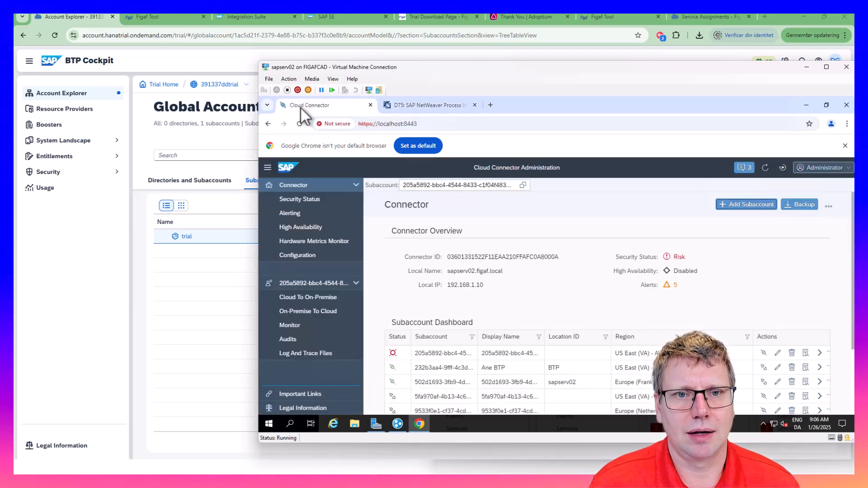
Open Cloud Connector's Add Subaccount form and show the trial subaccount's overview in BTP Cockpit
click(754, 206)
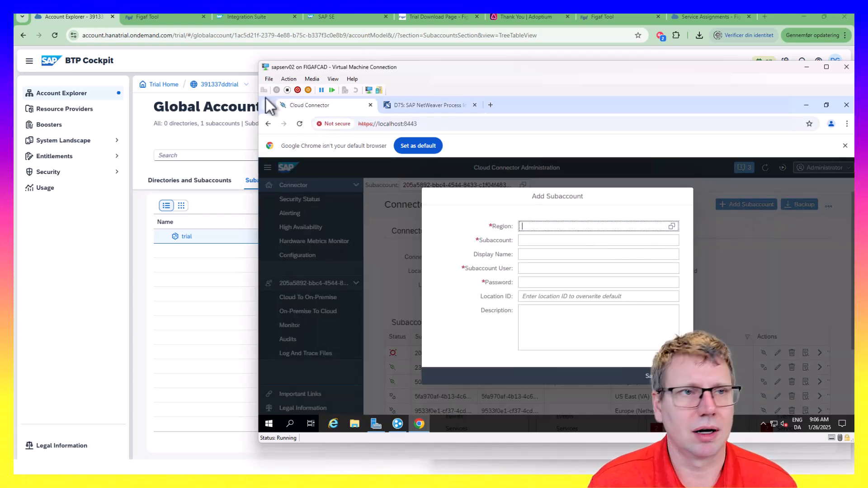
click(176, 124)
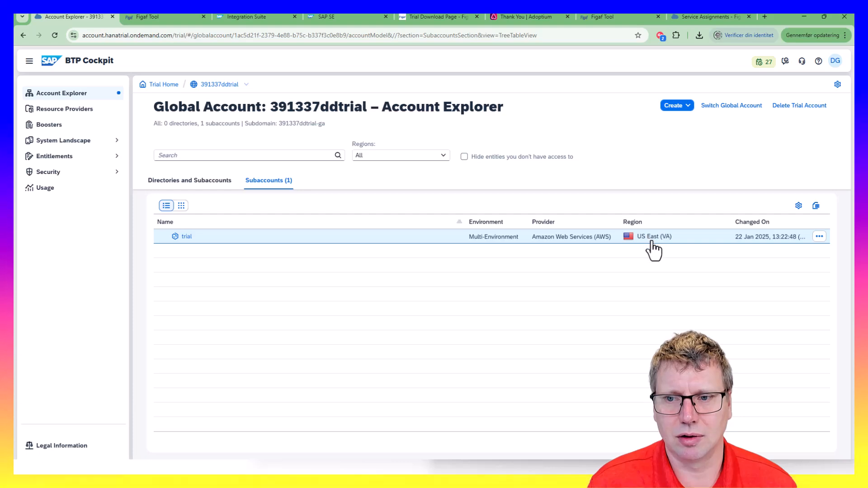
drag(641, 239, 660, 236)
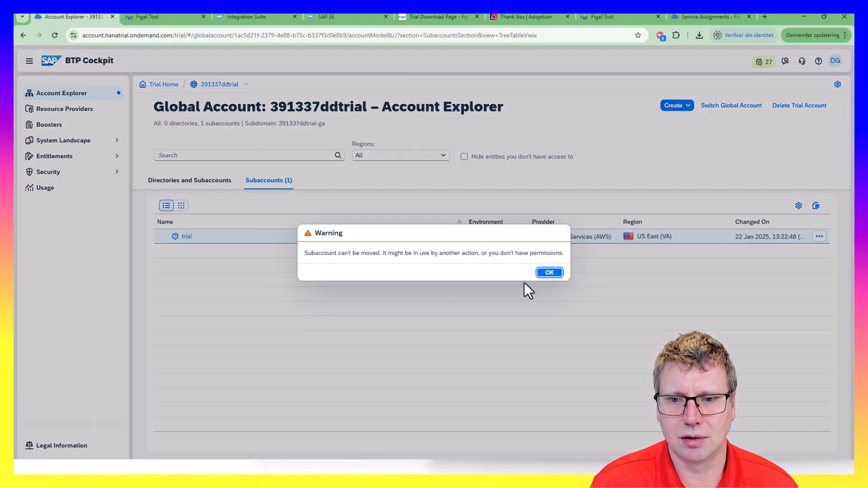
key(Return)
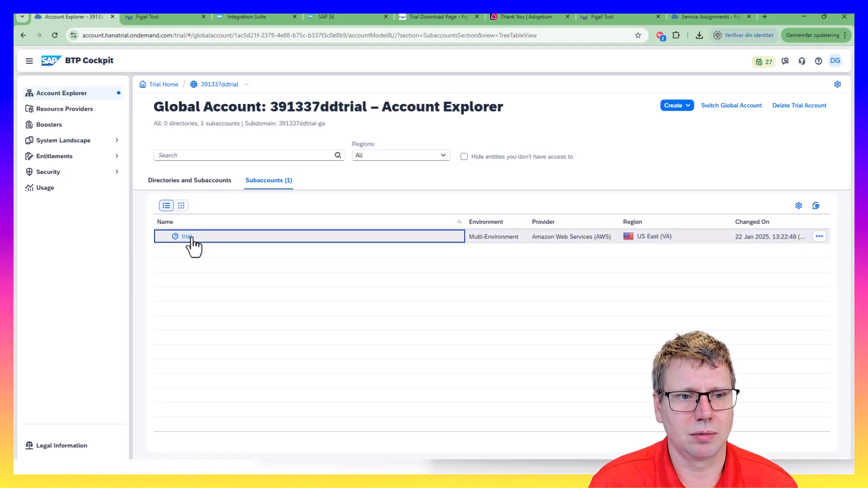
click(186, 236)
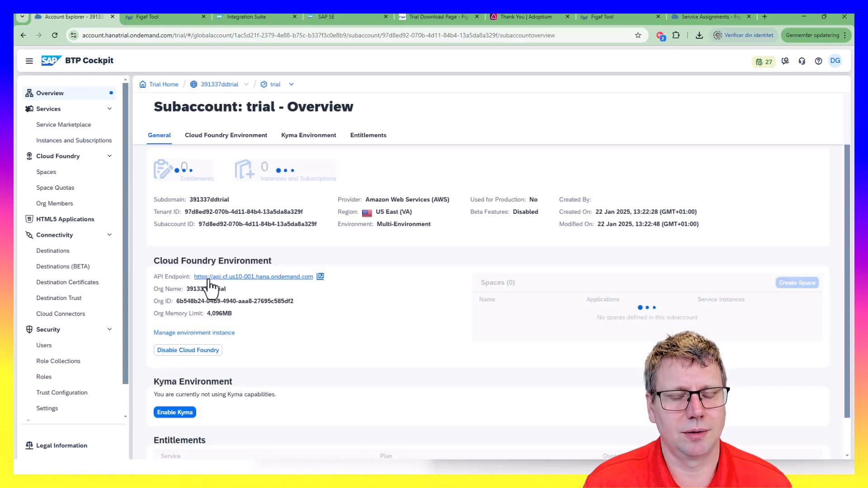
key(alt+Tab)
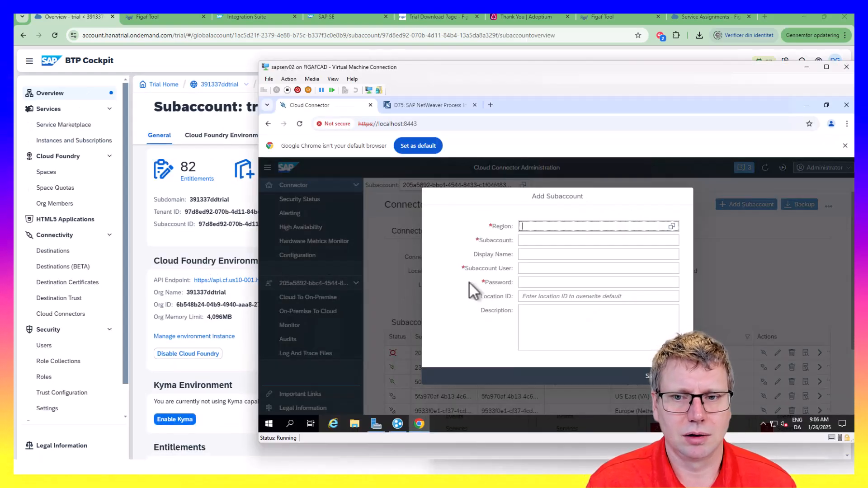
Select US East (VA) - AWS as the subaccount region, matching the trial in the cockpit
click(671, 227)
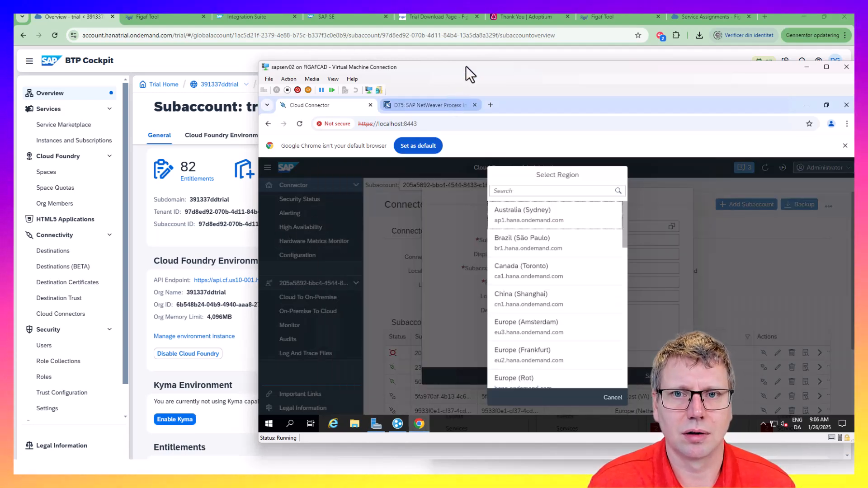
drag(466, 66, 510, 45)
click(584, 170)
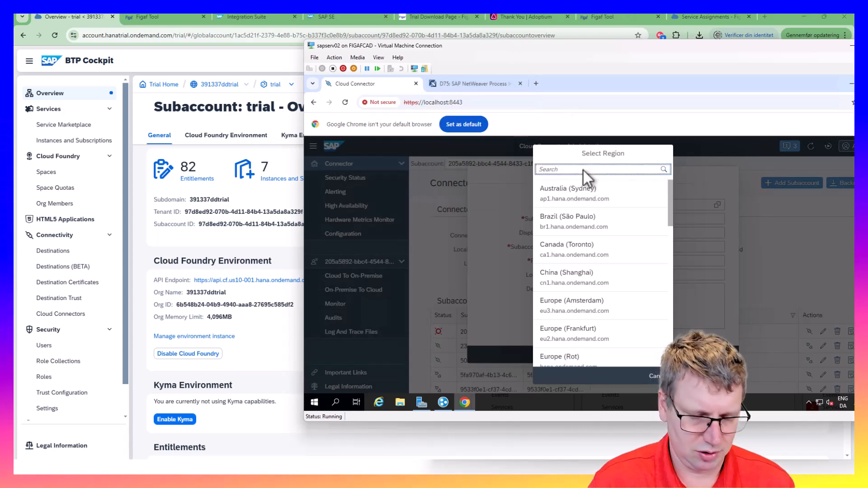
text(us)
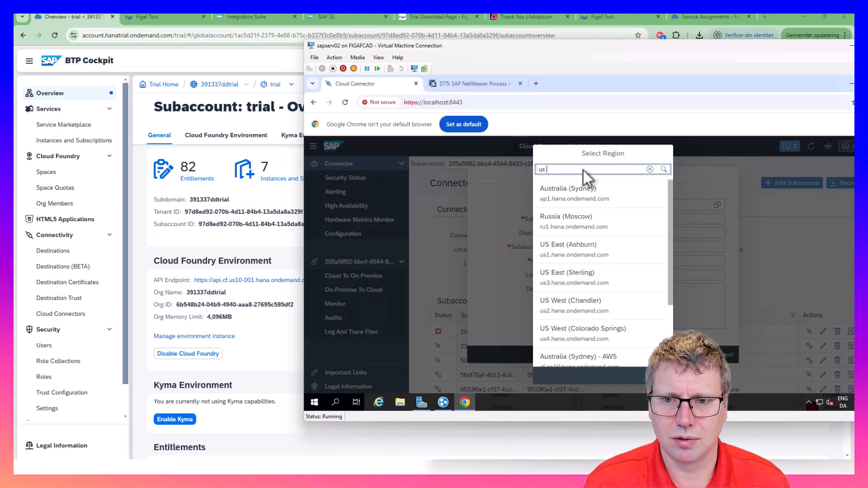
text( we)
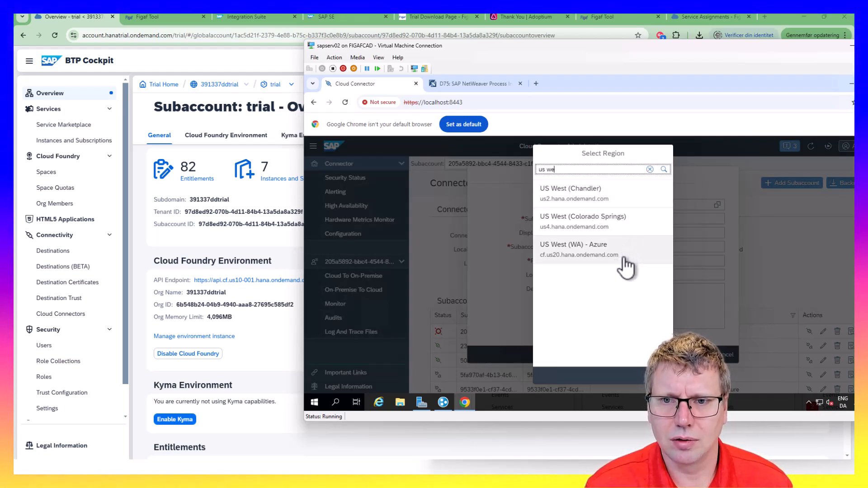
key(BackSpace)
key(BackSpace)
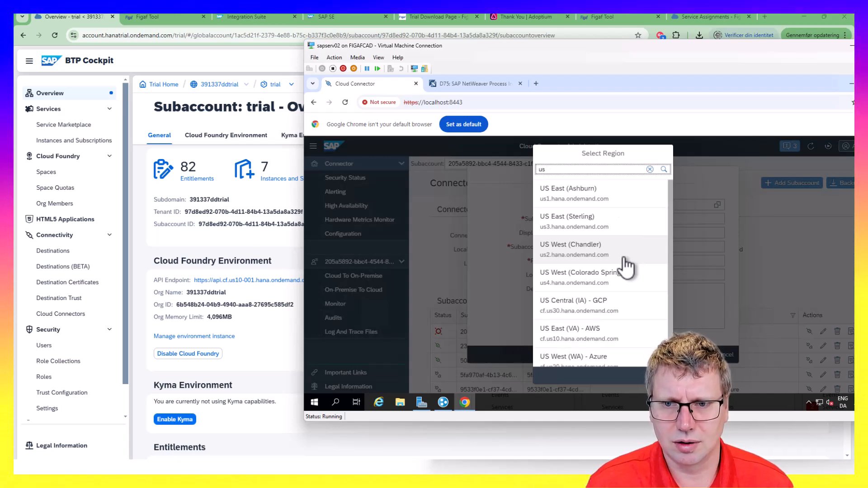
click(206, 238)
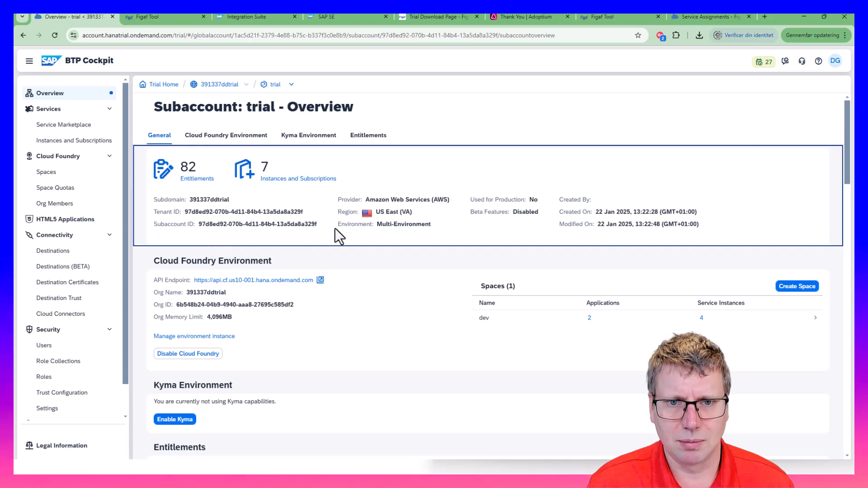
key(alt+Tab)
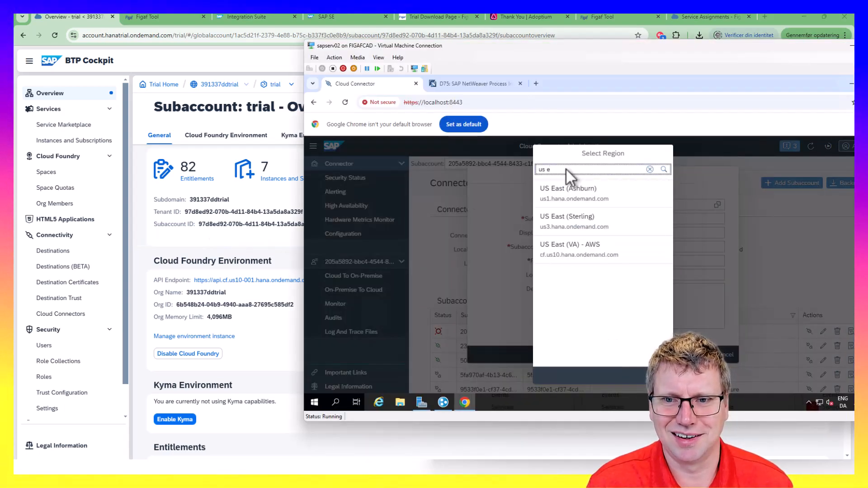
click(574, 253)
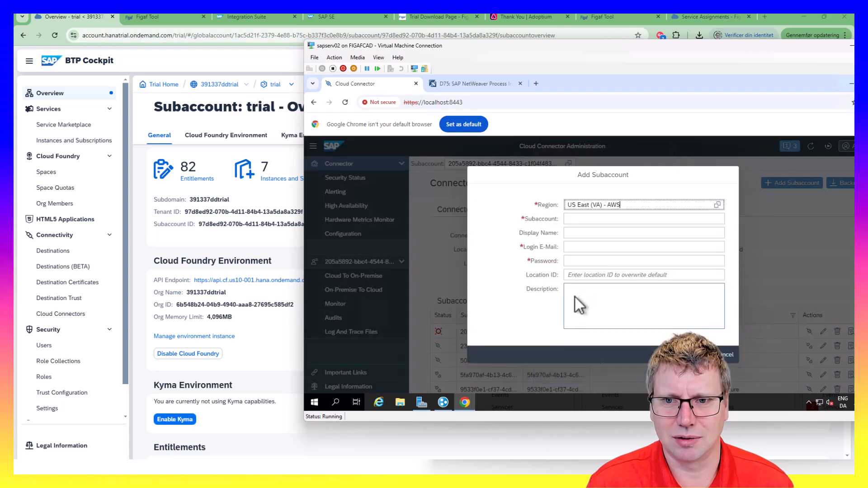
Copy the trial's Subaccount ID from BTP Cockpit into the Subaccount field
click(578, 220)
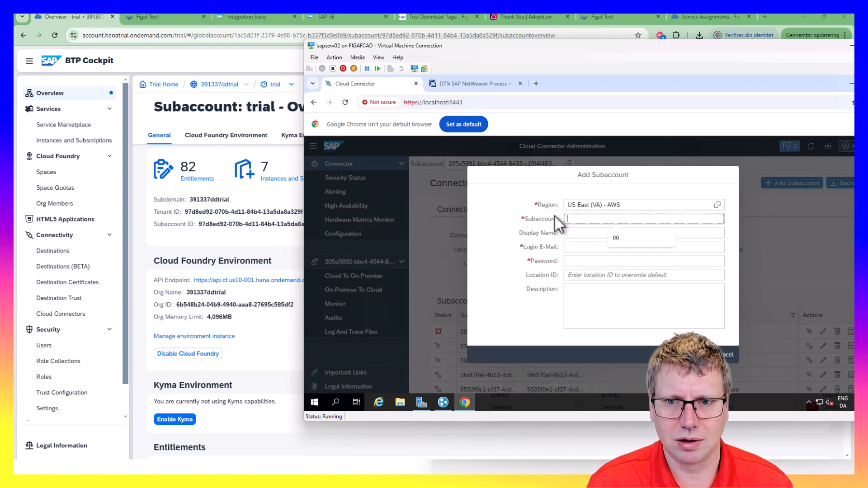
click(530, 219)
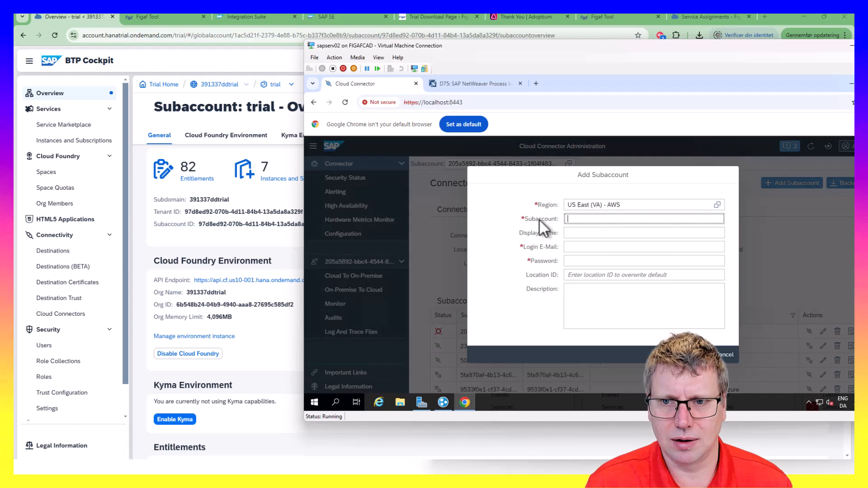
click(235, 240)
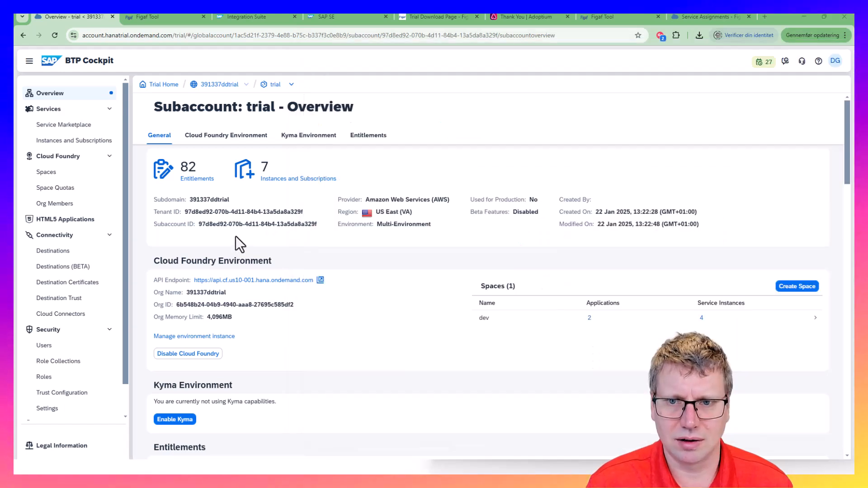
drag(317, 225, 197, 224)
key(ctrl+c)
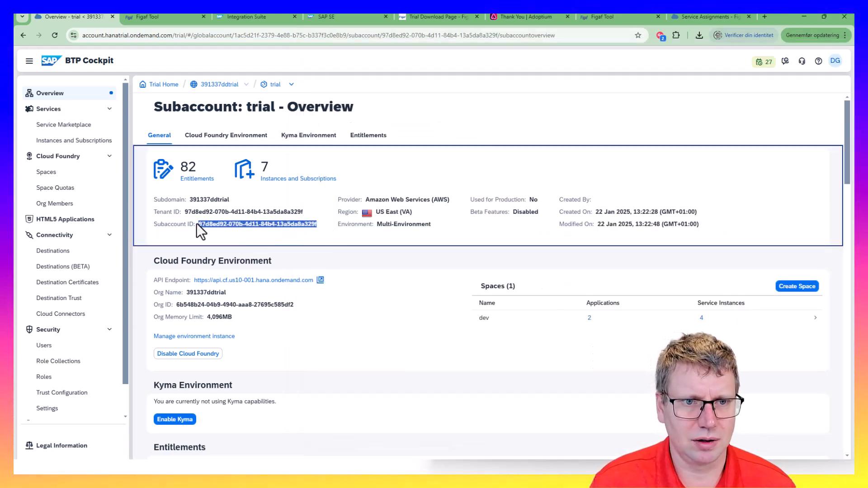
key(alt+Tab)
click(645, 220)
key(ctrl+v)
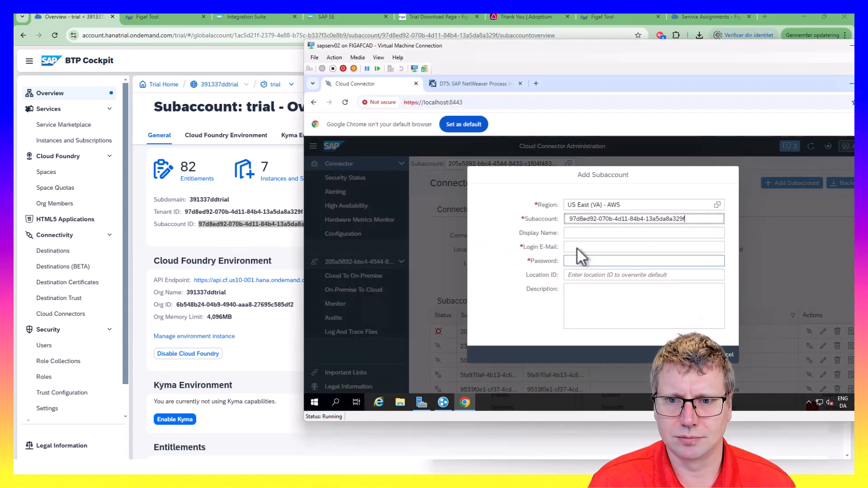
Enter the login e-mail and account password, then save the new subaccount
click(577, 249)
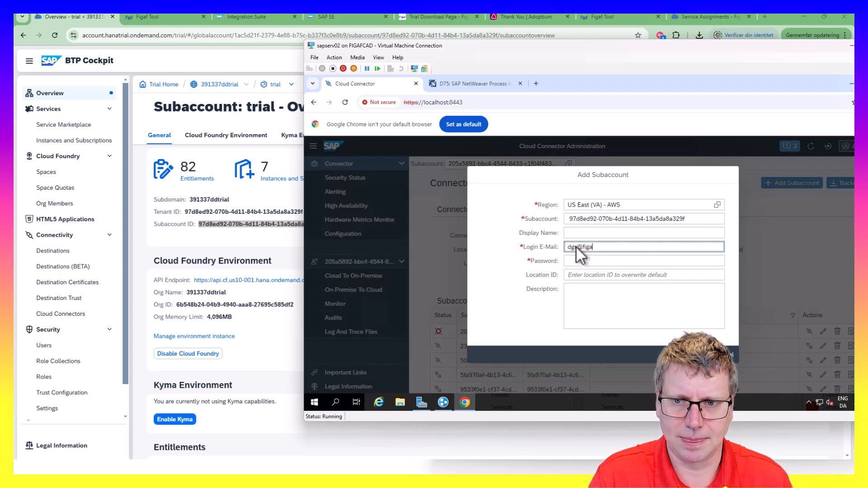
key(Tab)
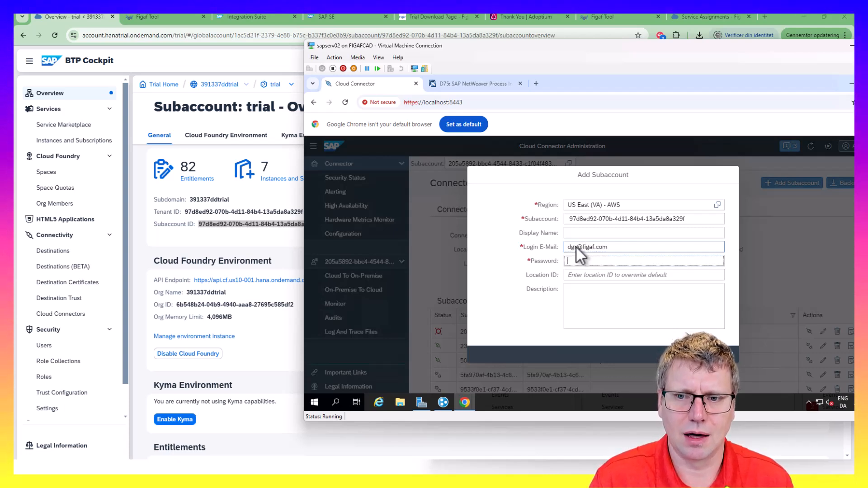
click(600, 278)
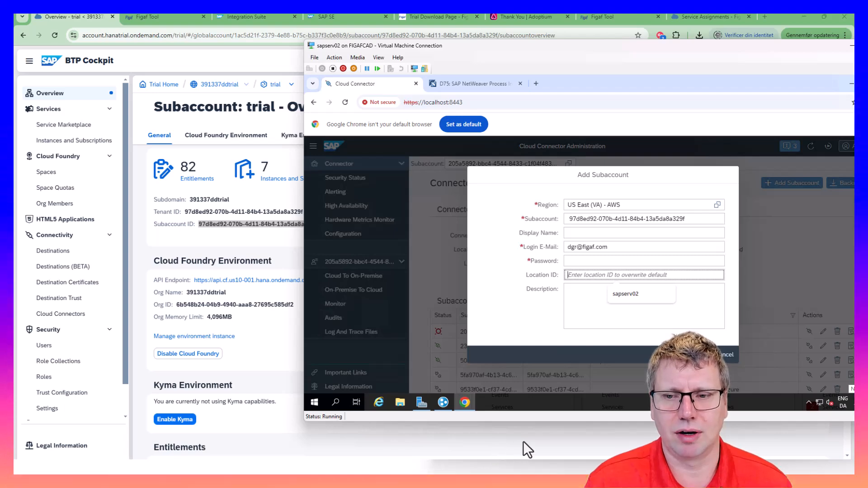
key(alt+Tab)
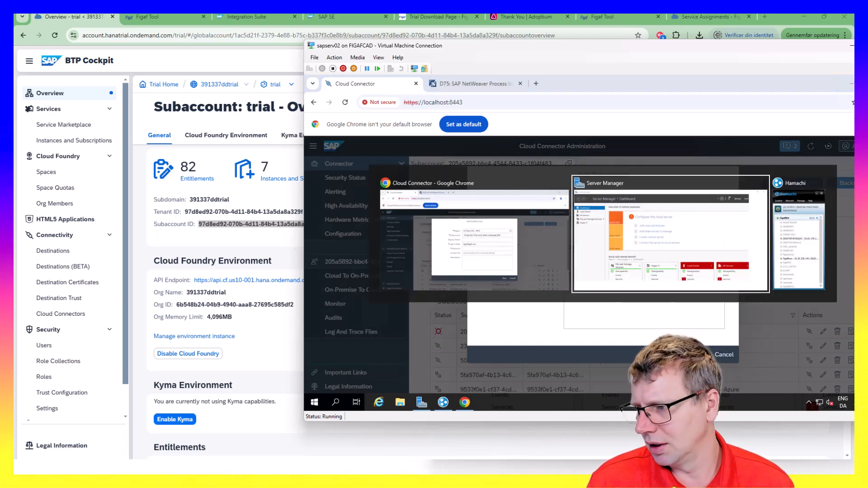
key(alt+Tab)
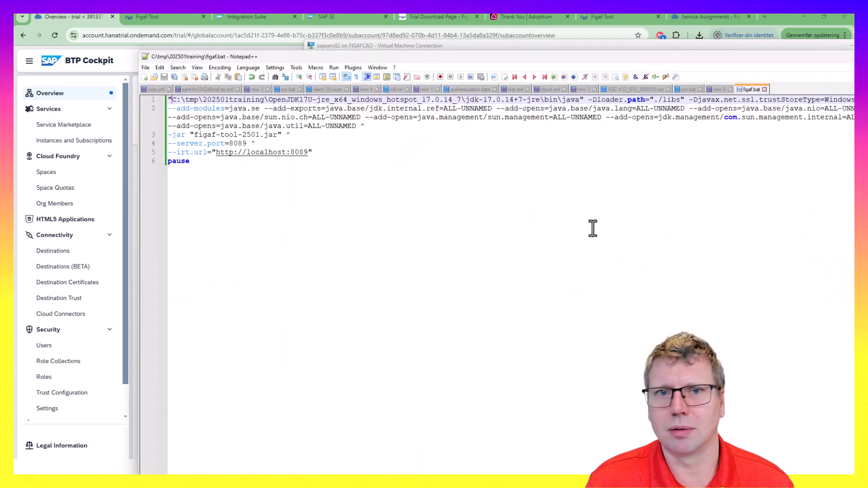
key(alt+Tab)
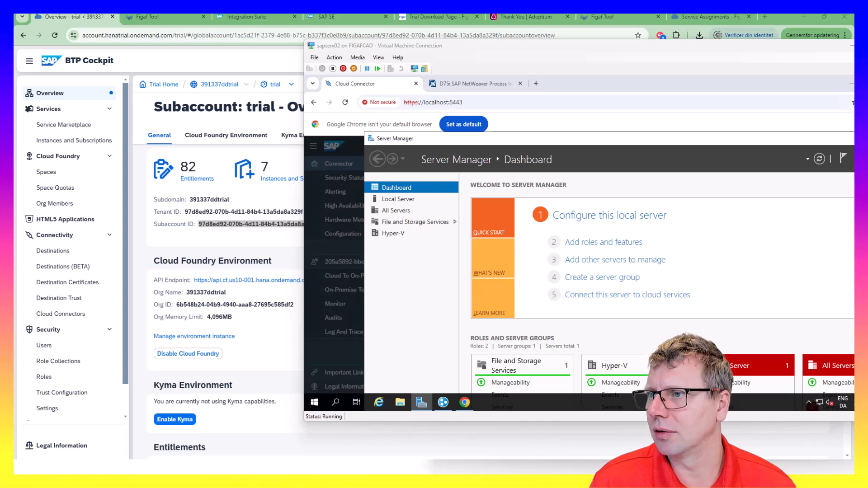
click(310, 330)
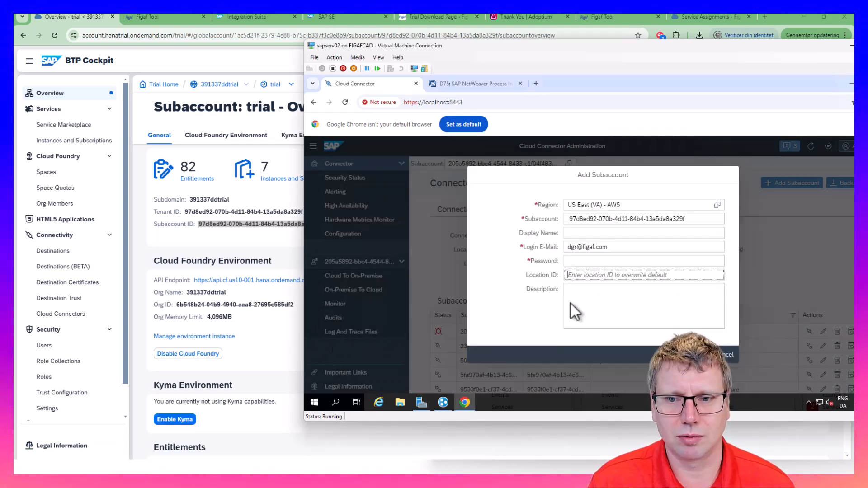
click(605, 261)
key(ctrl+v)
key(Return)
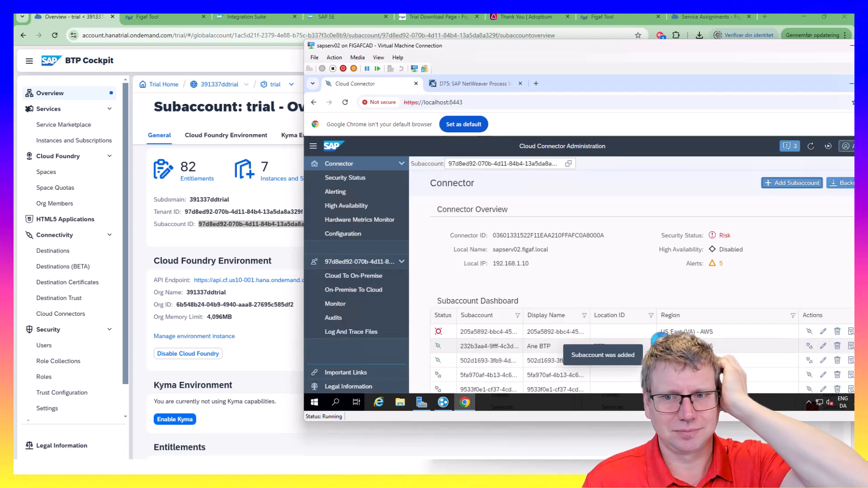
Filter the dashboard's Subaccount column to entries matching 97
scroll(520, 320, down, 3)
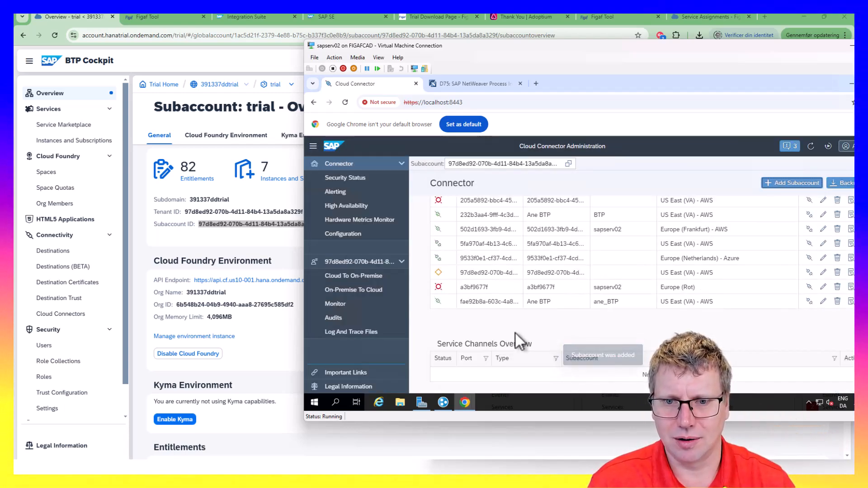
scroll(524, 308, up, 2)
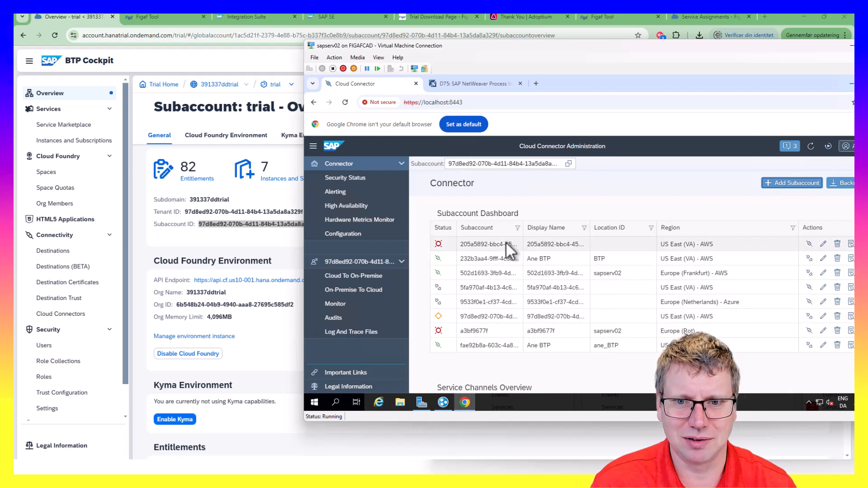
click(500, 233)
text(97)
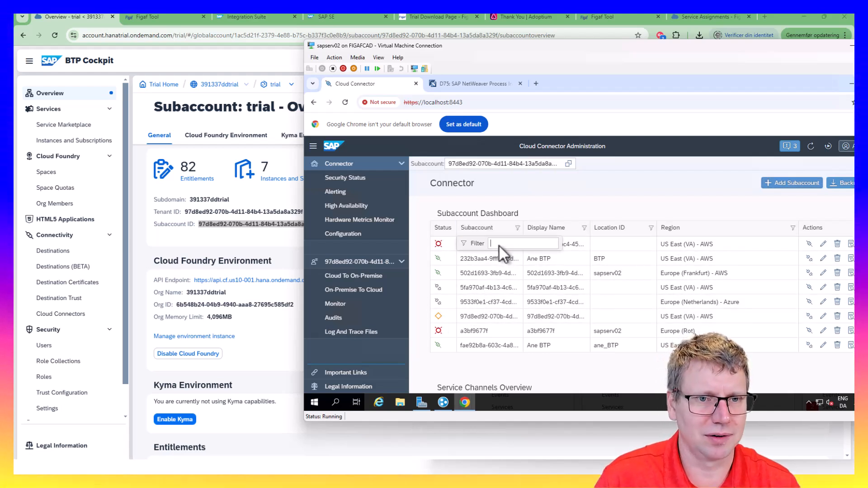
key(Return)
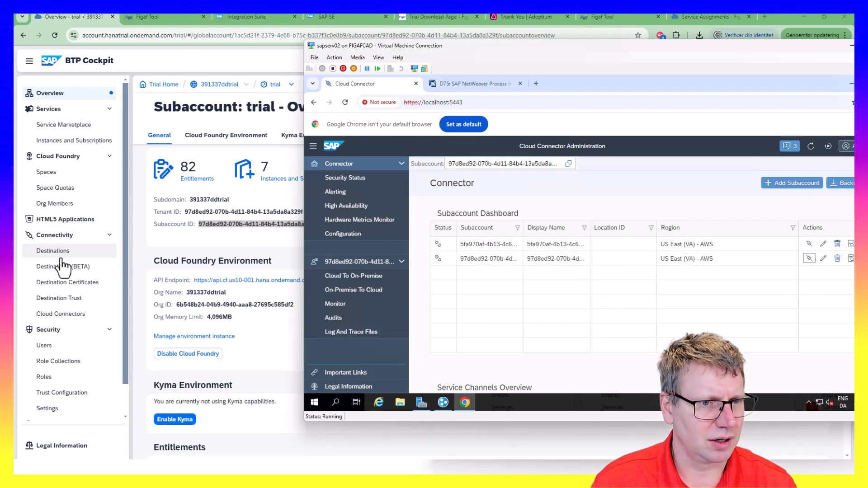
Check the cockpit's Cloud Connectors page, then open the second subaccount's settings
click(68, 314)
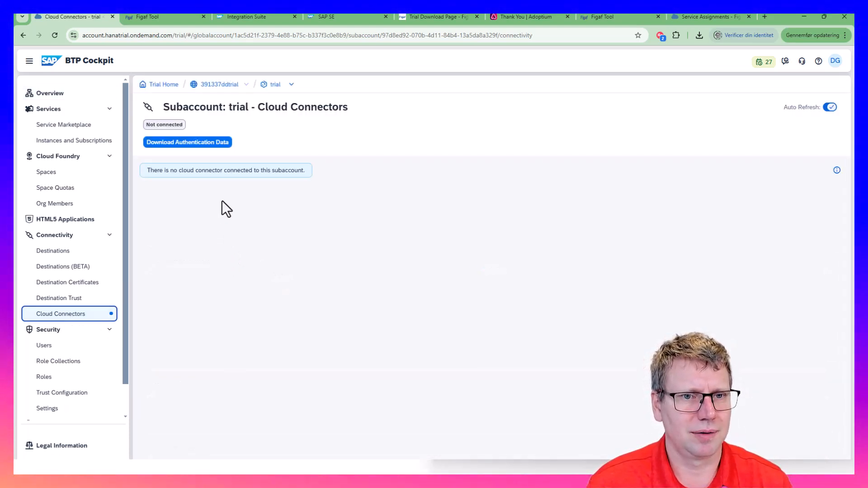
key(alt+Tab)
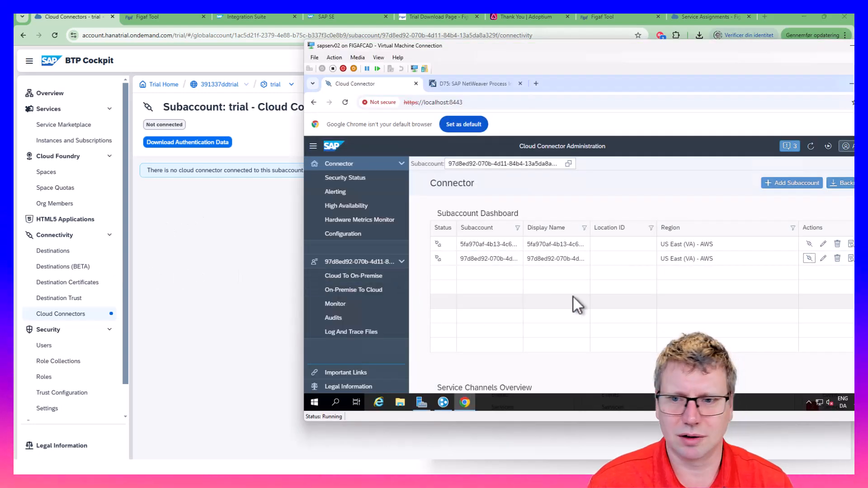
click(823, 259)
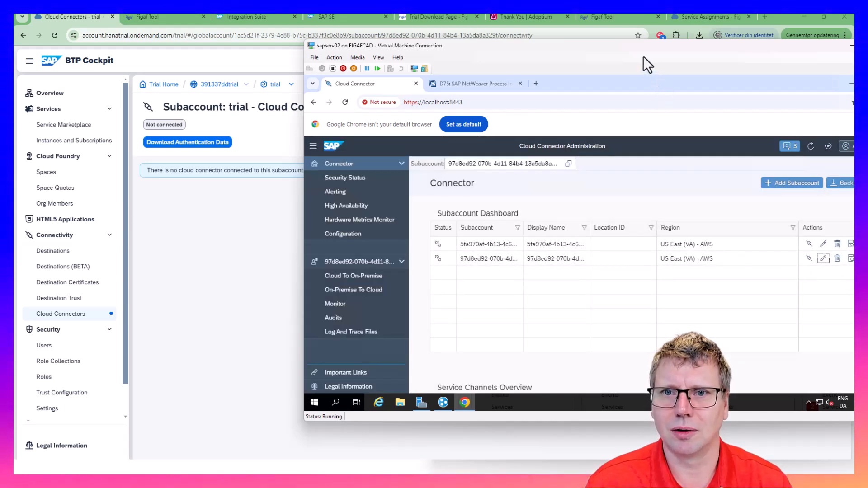
drag(561, 47, 413, 44)
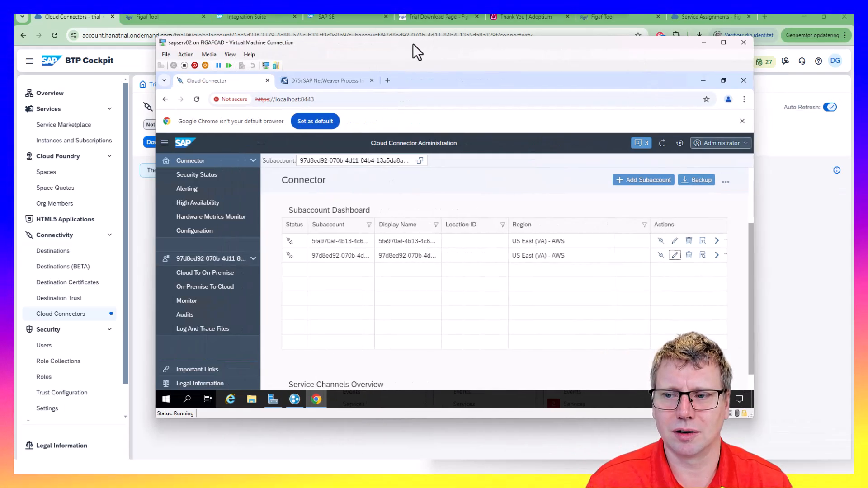
Connect the second (trial) subaccount to BTP and view its empty Cloud To On-Premise list
click(716, 256)
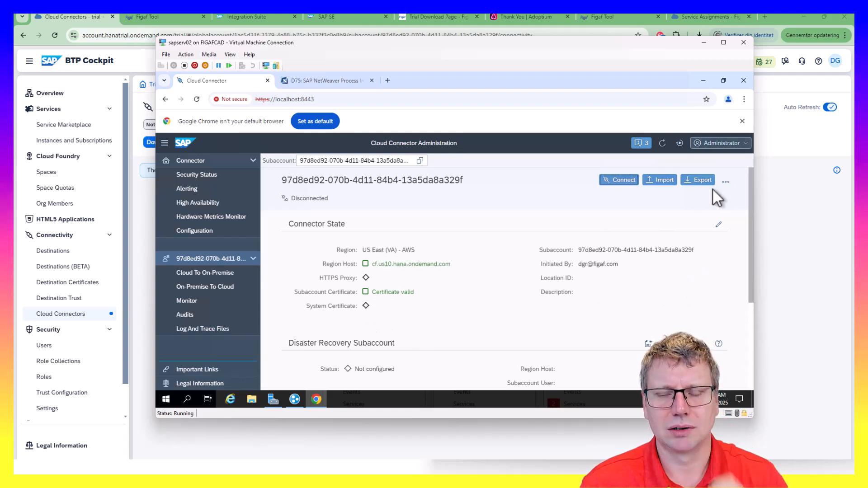
click(615, 183)
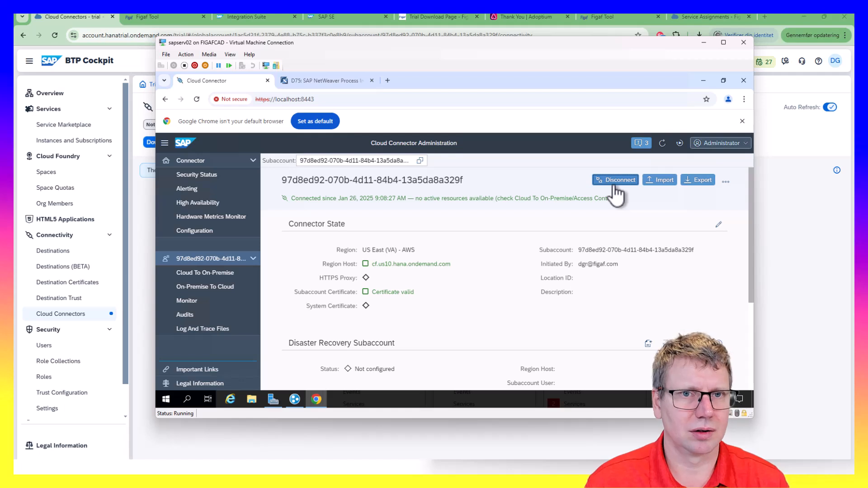
drag(510, 42, 553, 45)
scroll(556, 315, down, 1)
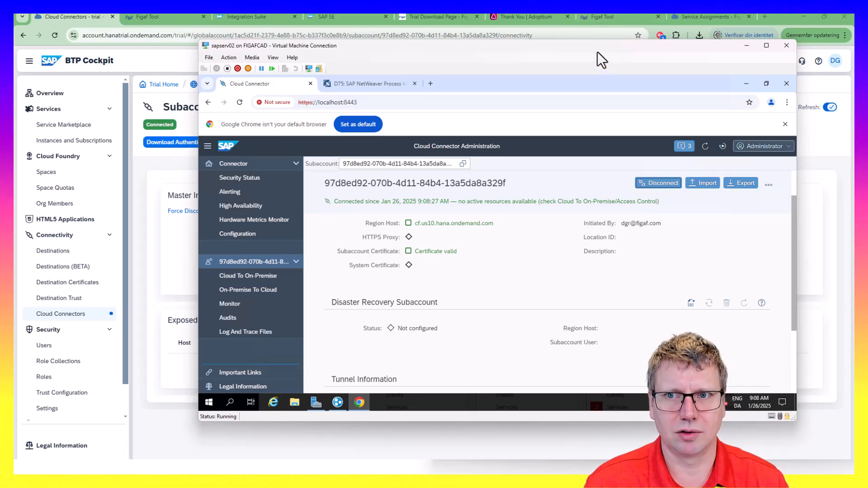
drag(596, 53, 631, 35)
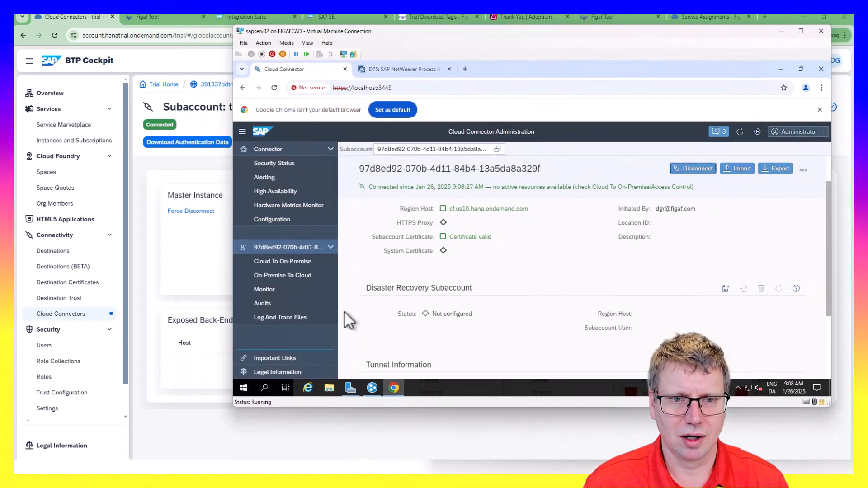
click(294, 263)
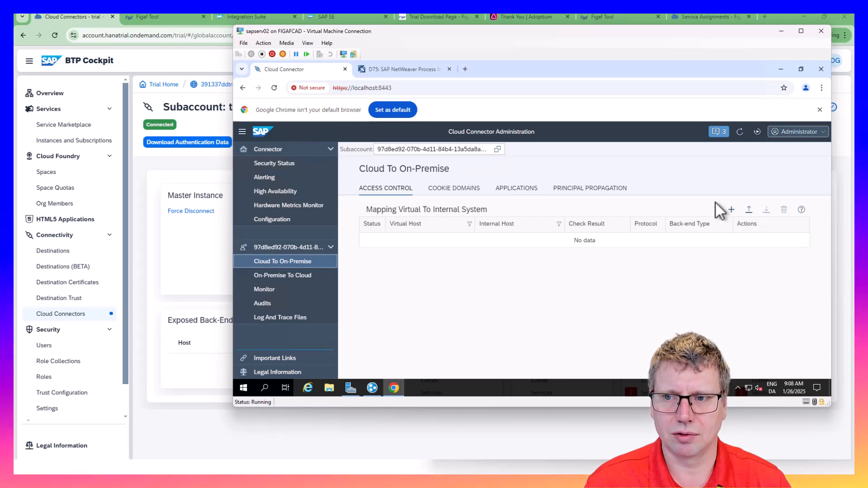
Map SAP Process Integration sapserv02:52000 over HTTP to virtual host sapserv02remote:52000, using internal host header
click(731, 210)
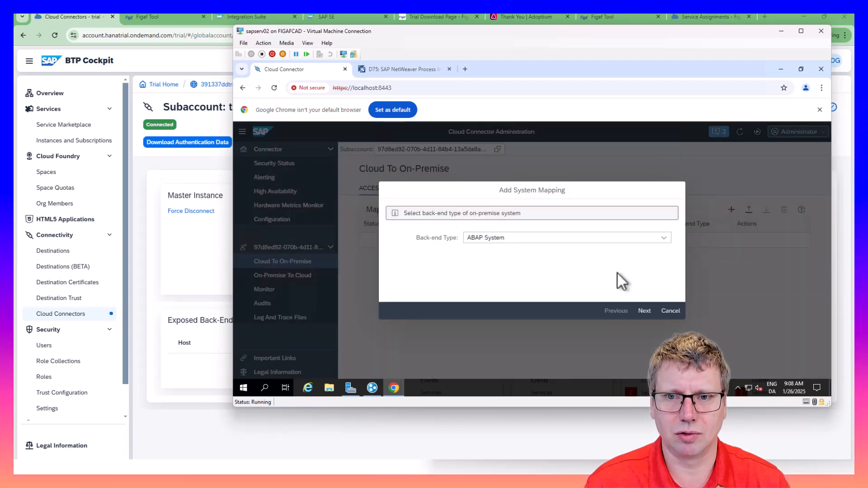
click(663, 237)
click(580, 321)
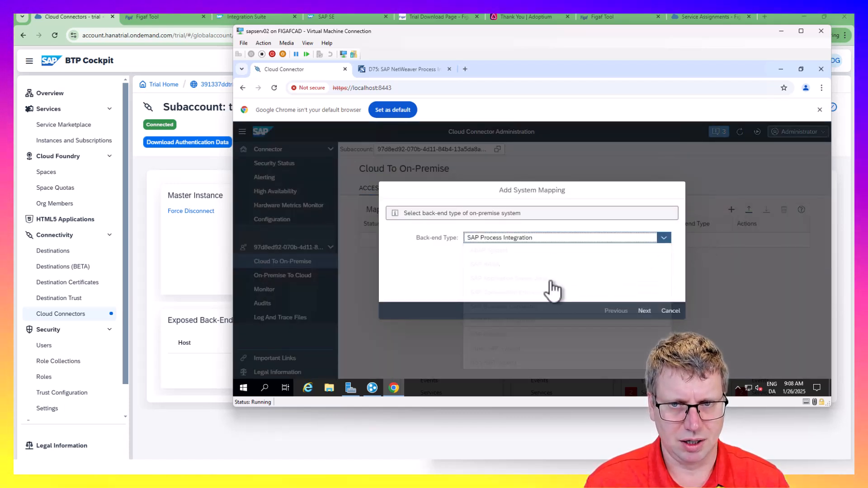
click(644, 311)
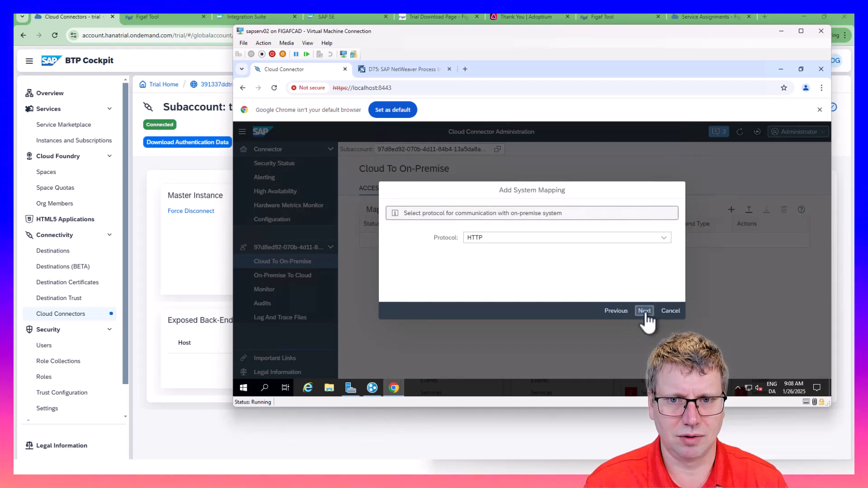
click(509, 237)
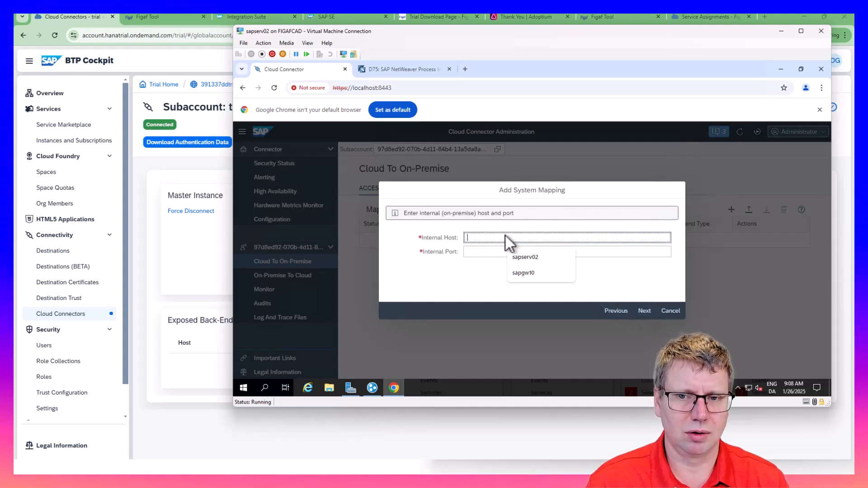
click(517, 263)
click(492, 255)
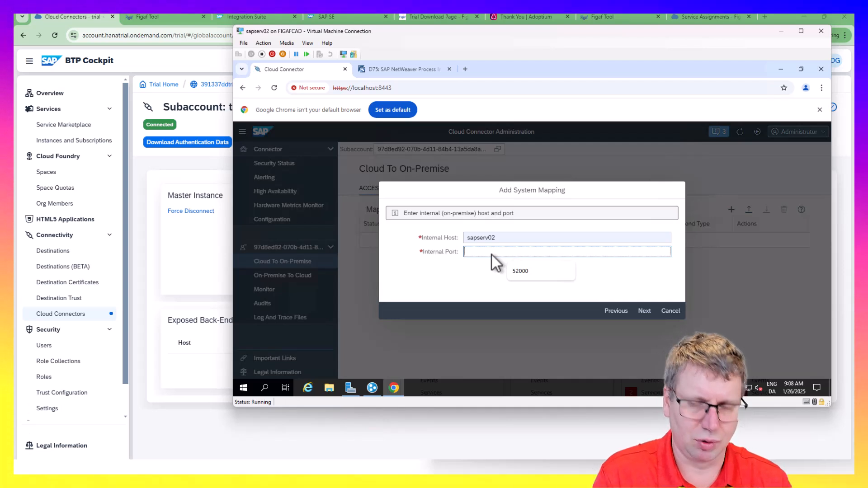
text(52000)
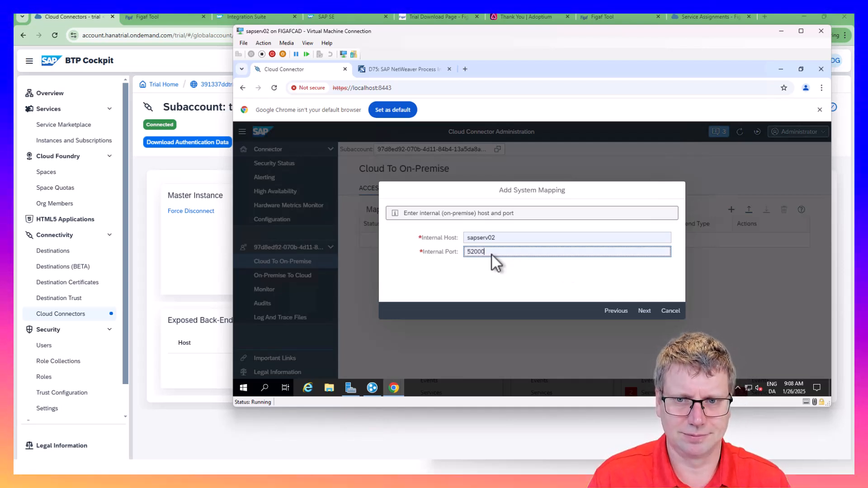
click(647, 312)
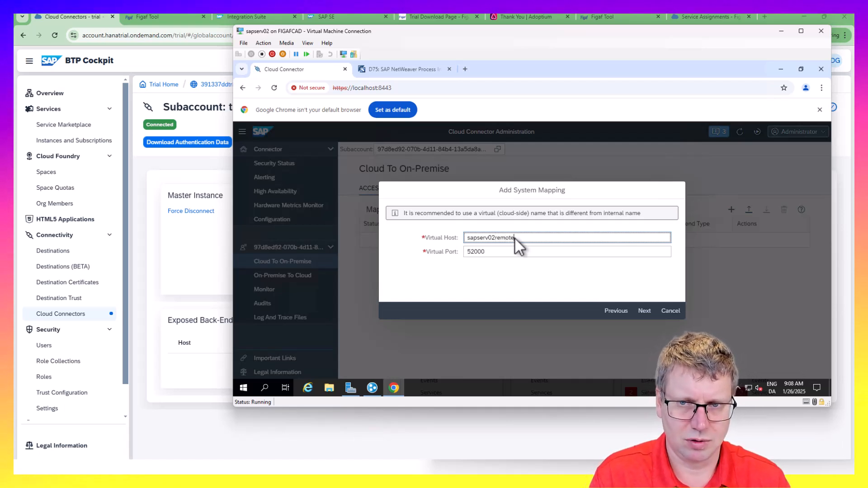
click(498, 254)
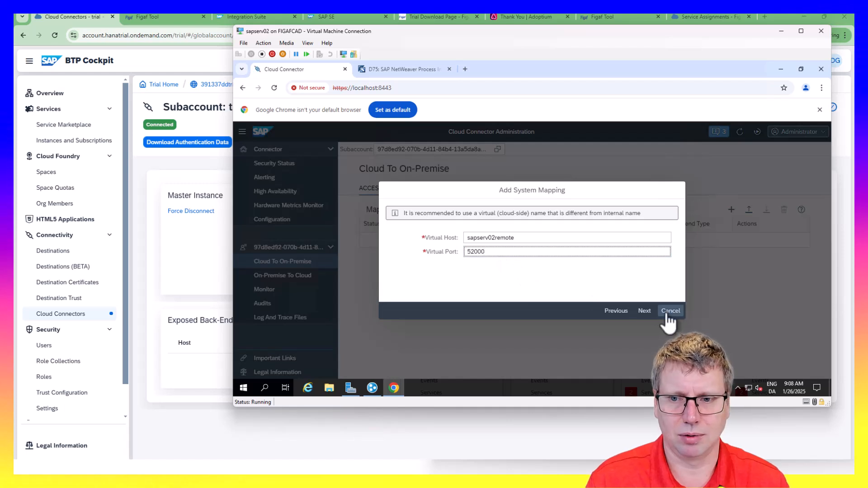
click(643, 311)
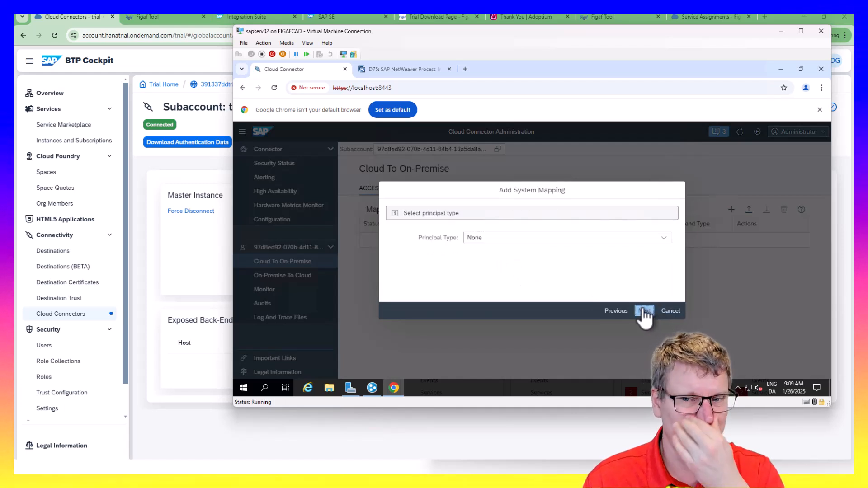
click(644, 311)
click(582, 238)
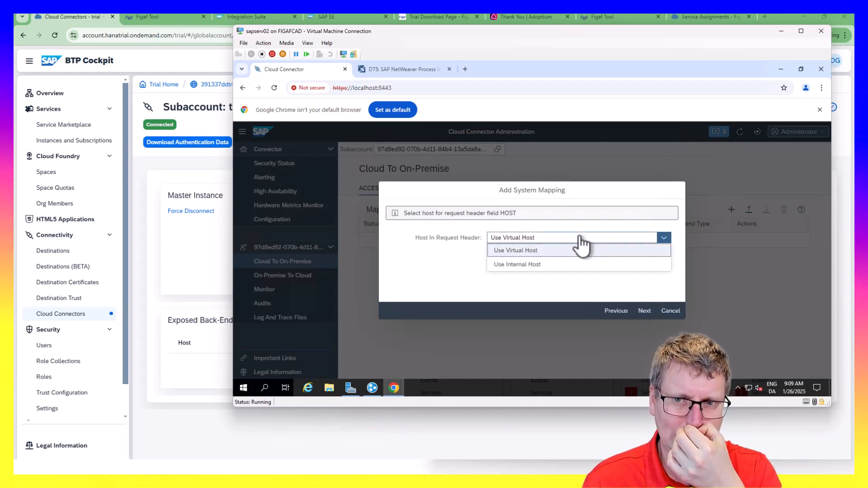
click(560, 267)
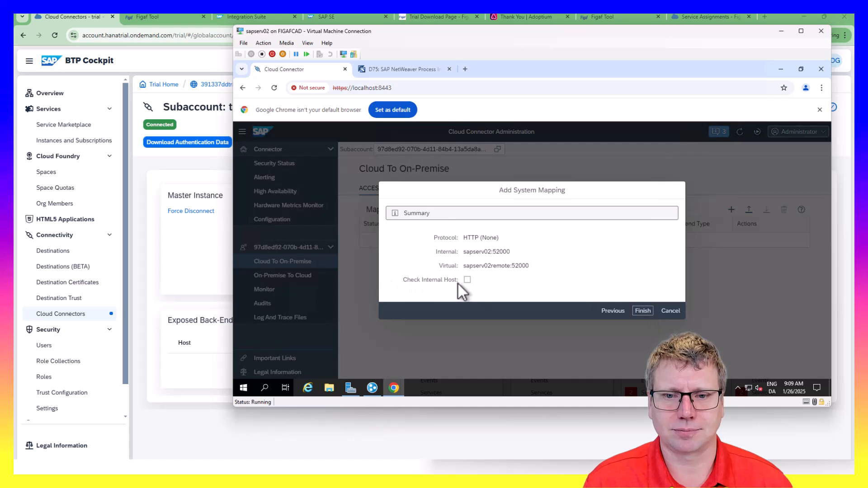
click(642, 310)
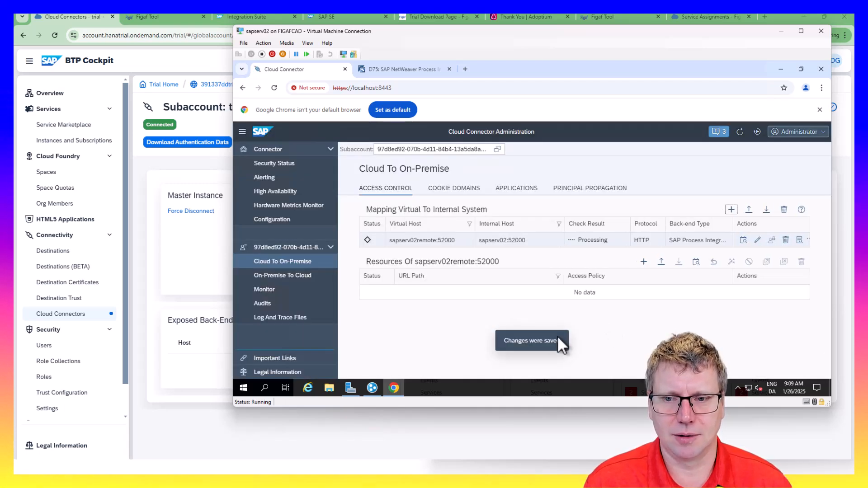
Expose root path / with Path And All Sub-Paths on the new mapping
click(521, 289)
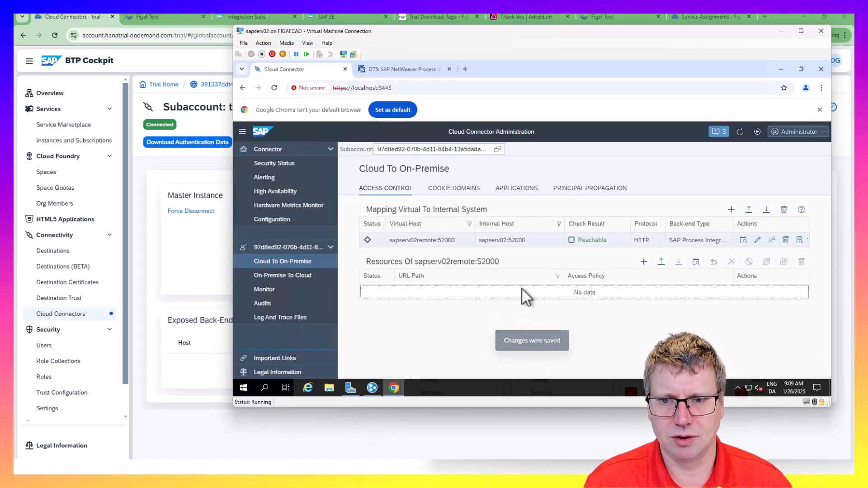
click(643, 262)
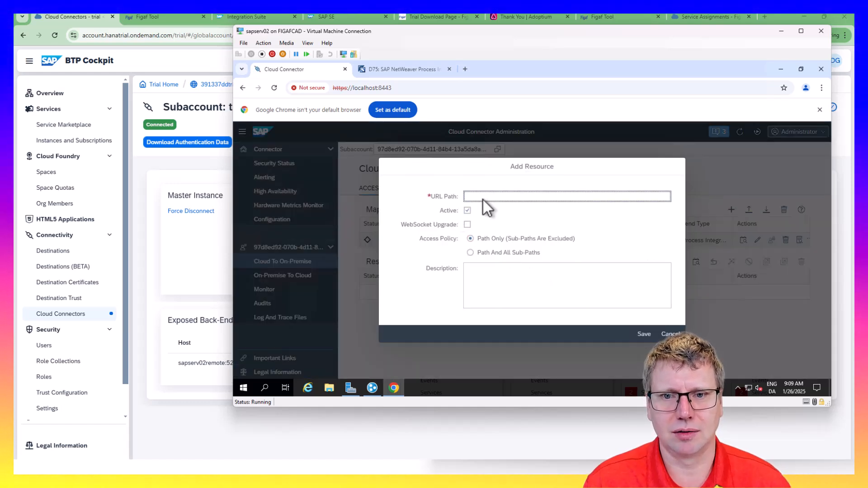
click(546, 218)
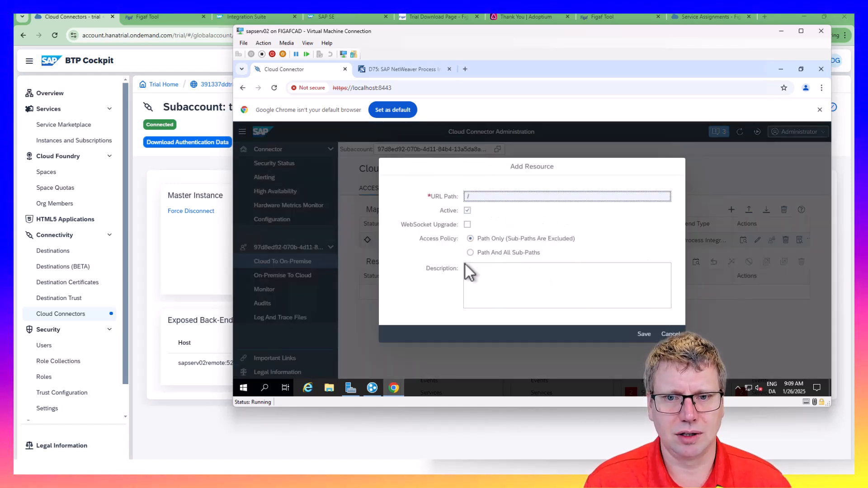
click(485, 254)
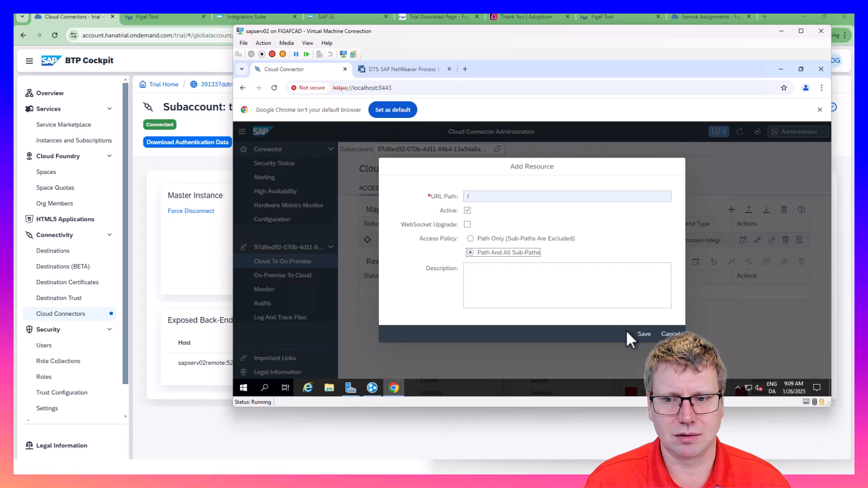
click(642, 334)
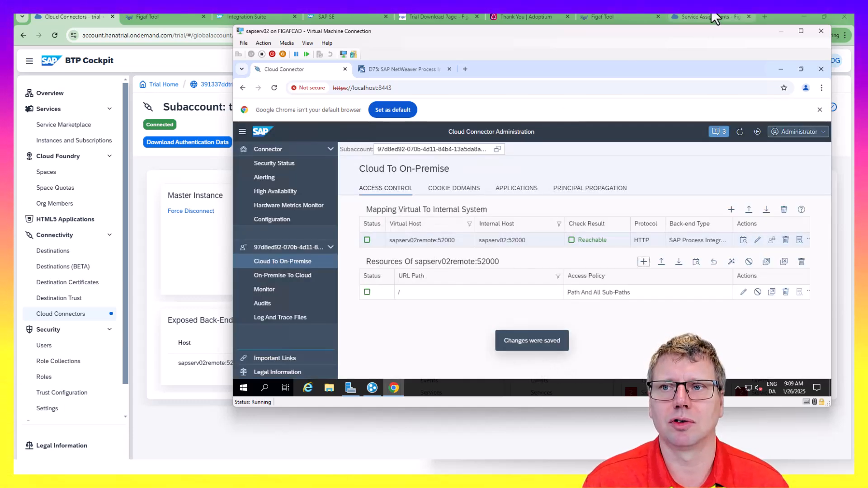
click(601, 17)
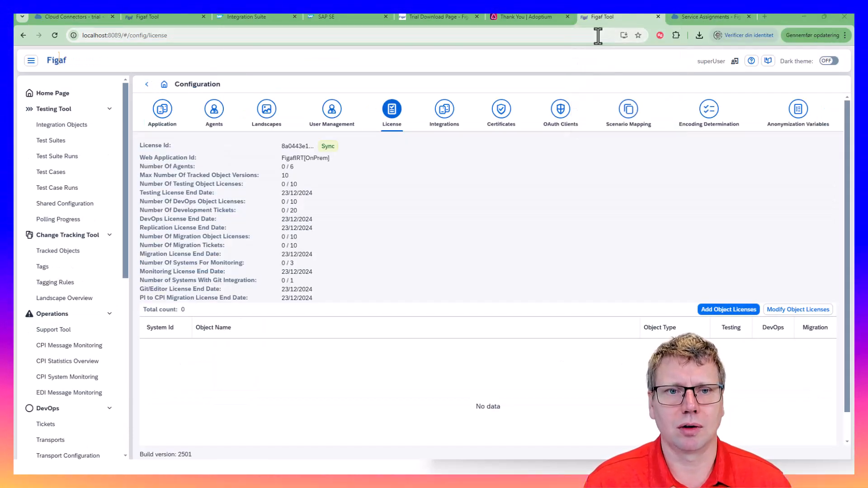
Show the PI/PO systems in SAP BTP help article at Specific services beside Figaf Tool
key(alt+Tab)
scroll(542, 272, down, 15)
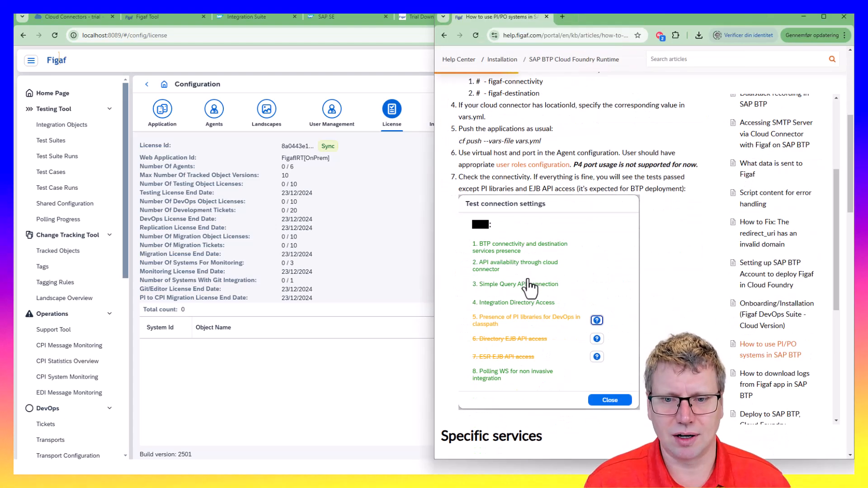
scroll(498, 294, up, 3)
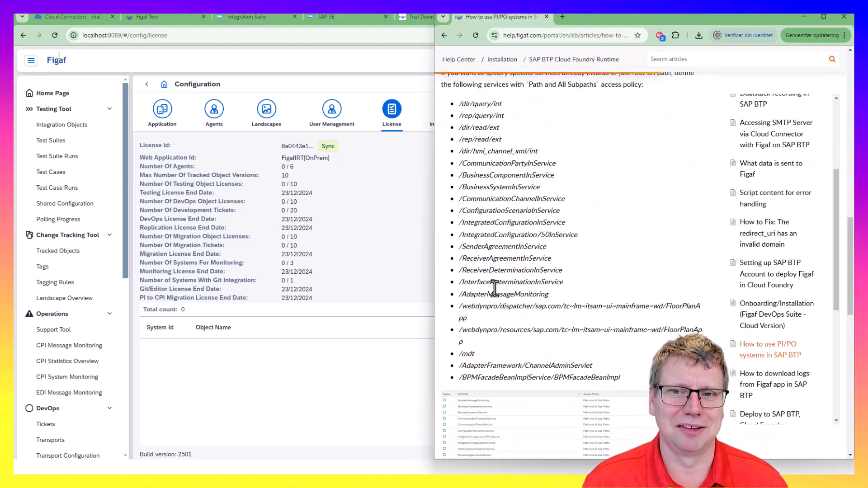
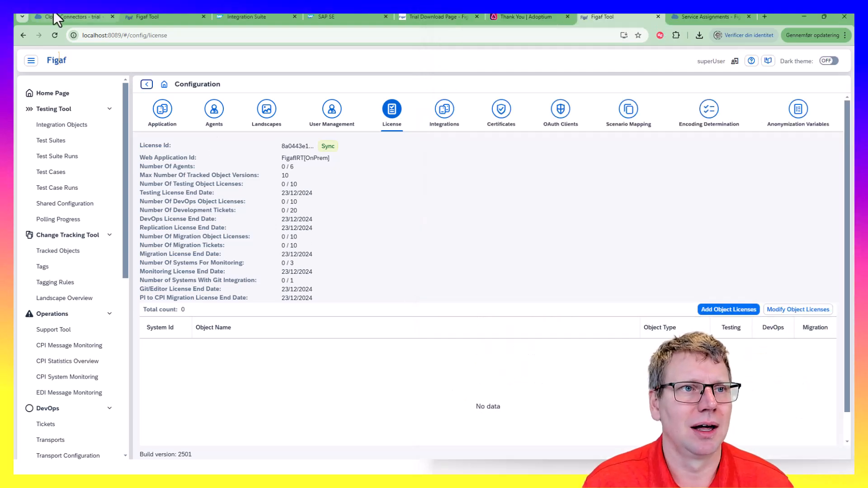
Select exposed back-end host sapserv02remote:52000 in Cloud Connectors, then review the PI/PO help article
click(53, 13)
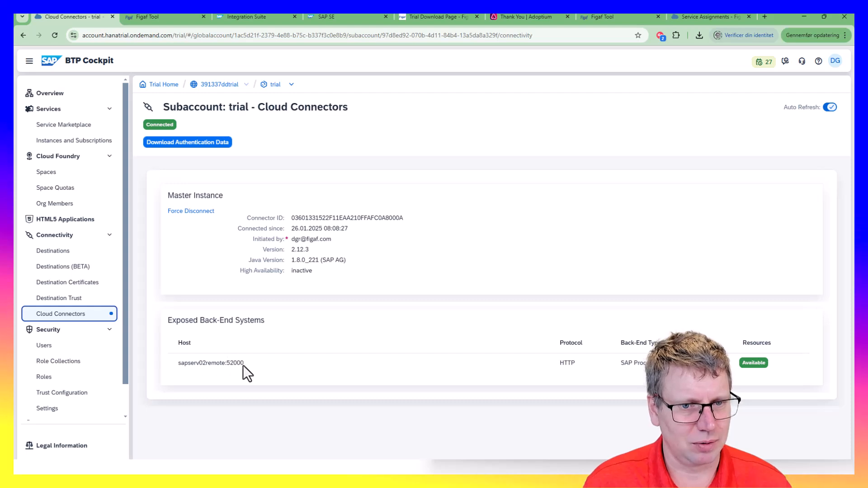
drag(224, 364, 163, 360)
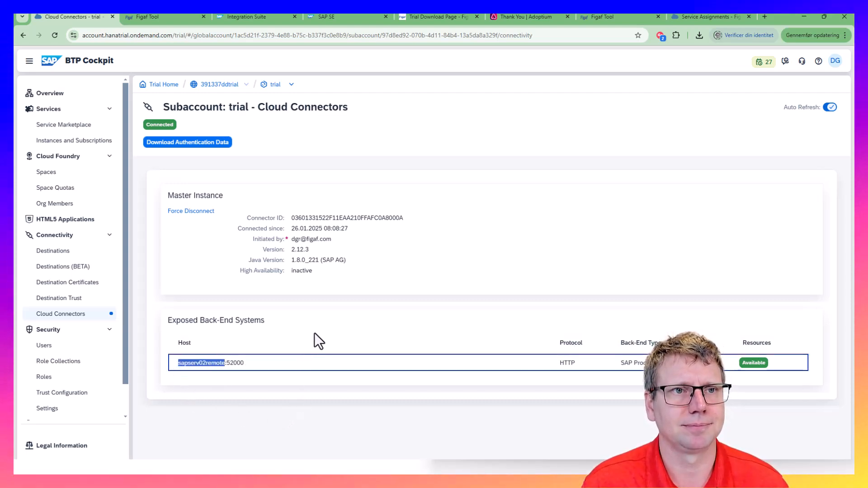
key(alt+Tab)
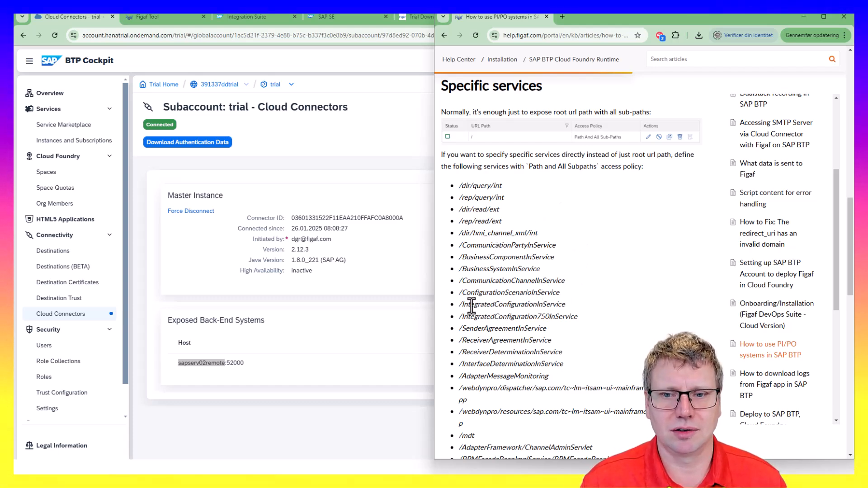
scroll(479, 316, up, 5)
scroll(479, 316, up, 4)
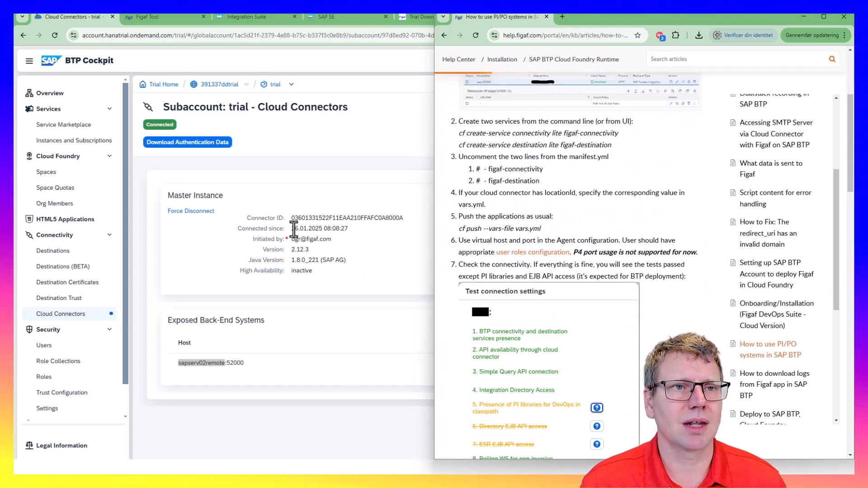
click(141, 18)
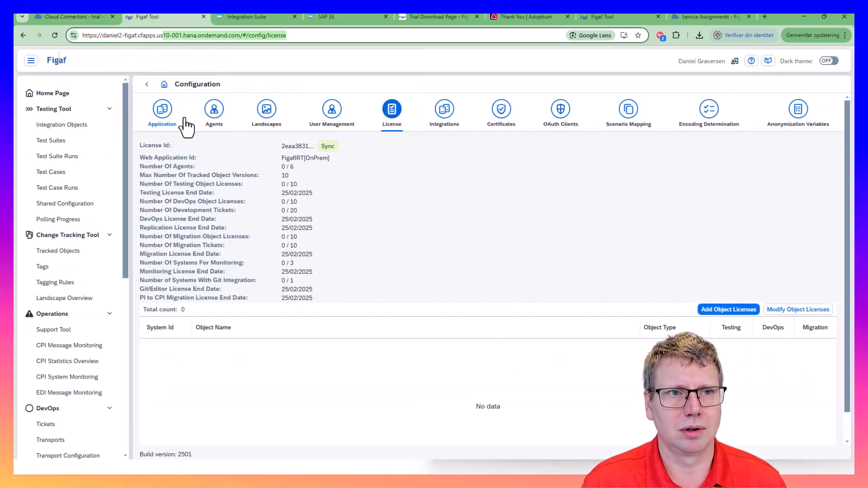
Open Configuration > Agents and sign in again with the SSO account
click(212, 111)
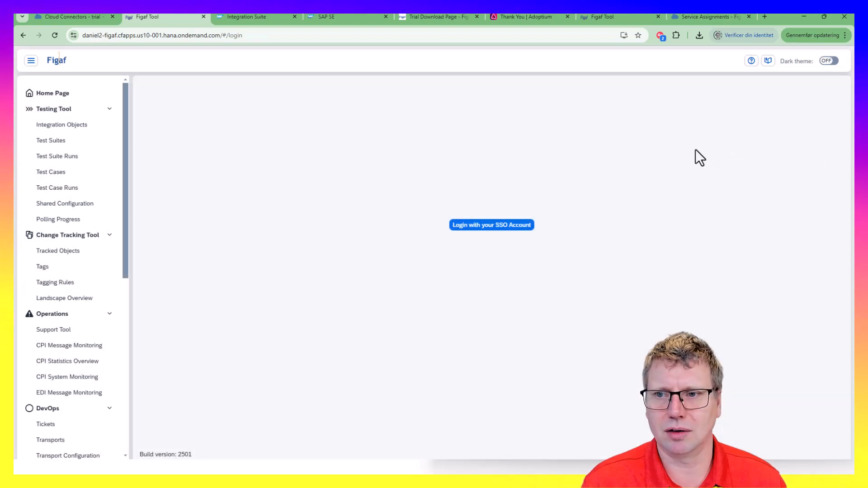
click(526, 225)
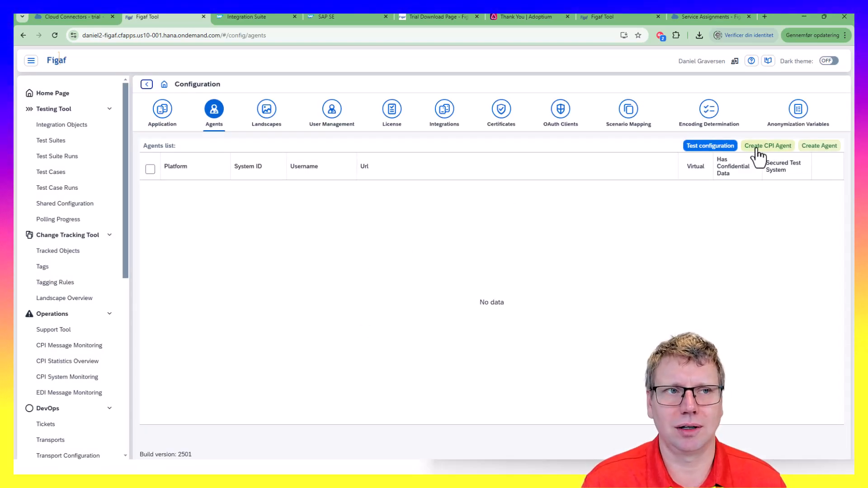
View daniel2-figaf-app's service bindings in the dev space: connectivity, db, destination and xsuaa
click(86, 18)
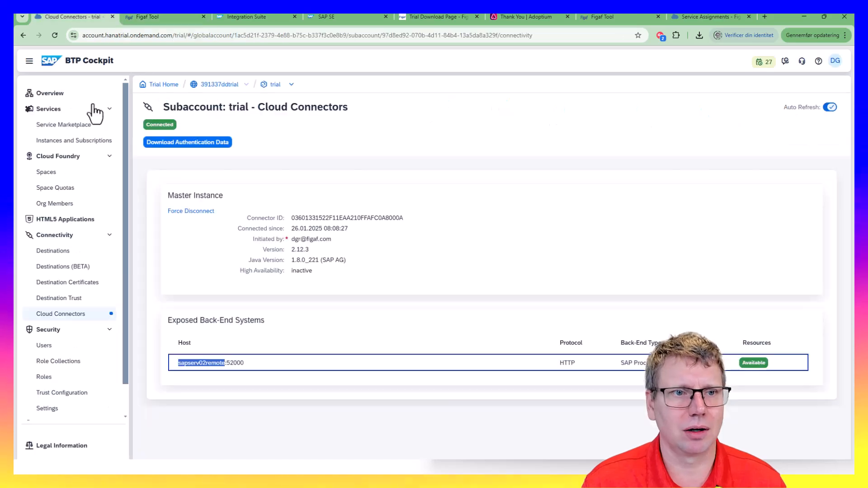
click(67, 144)
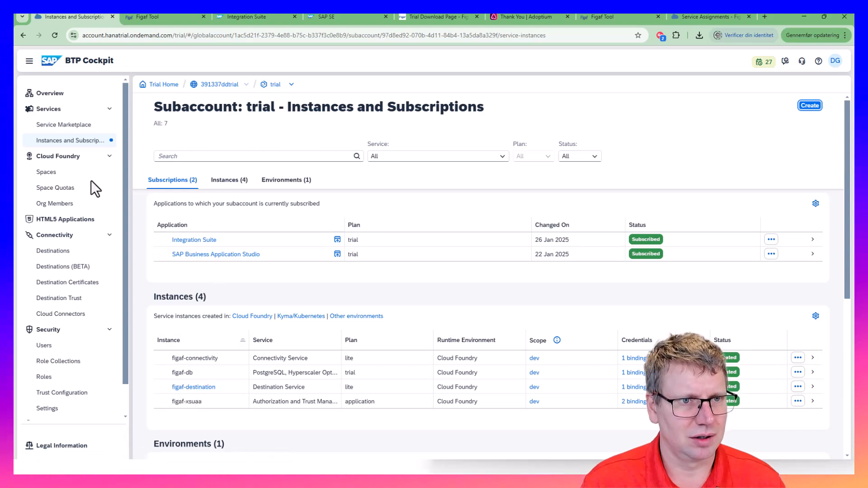
click(48, 171)
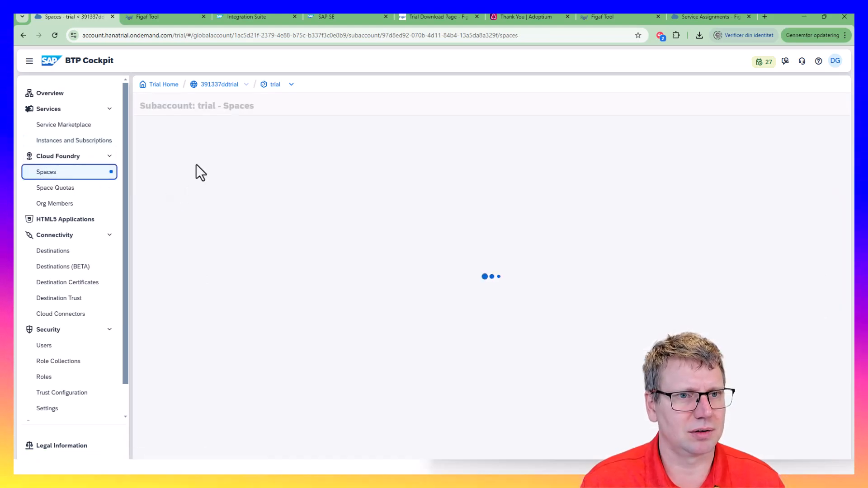
click(152, 182)
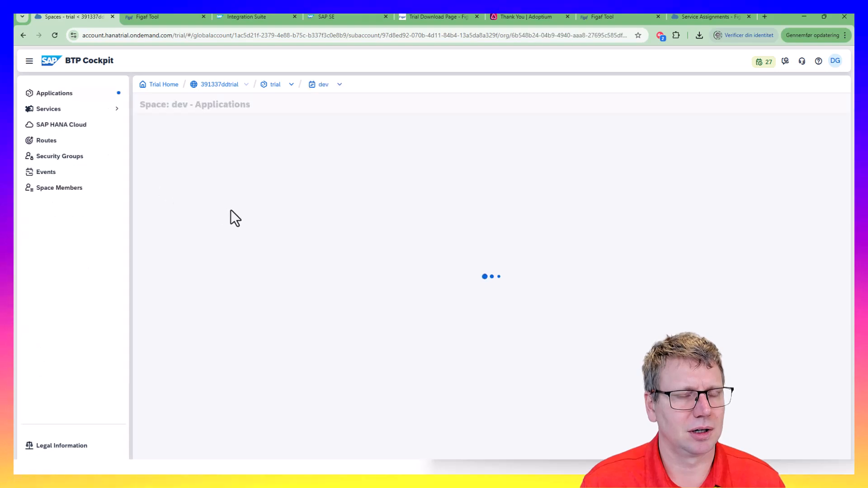
click(176, 201)
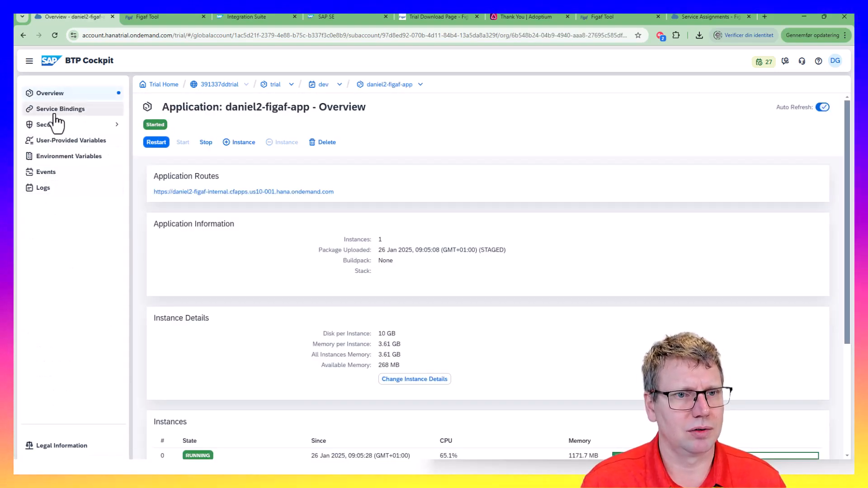
click(54, 113)
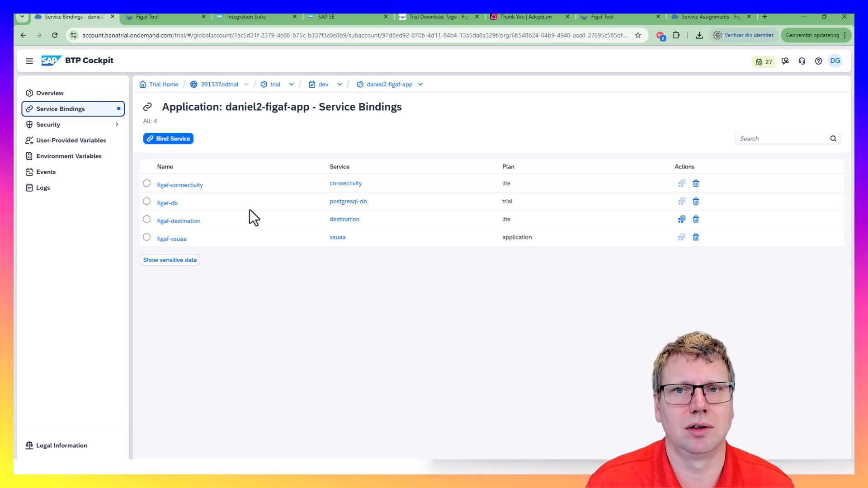
click(143, 19)
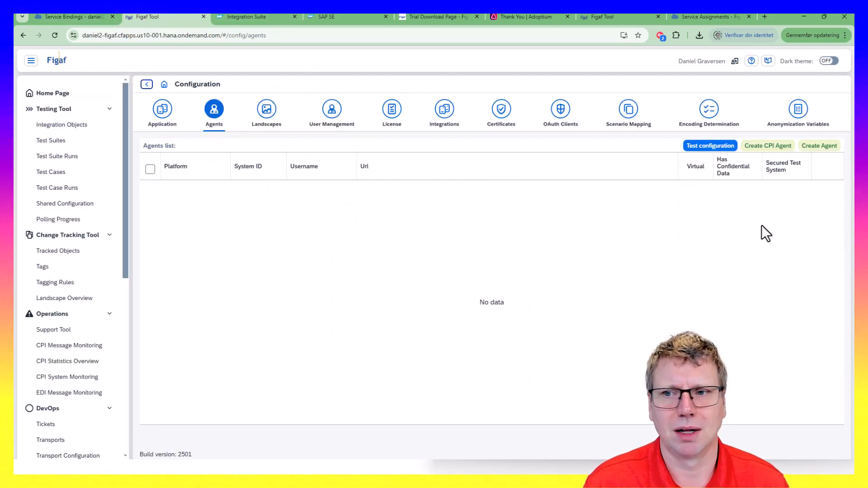
Dismiss the CPI agent dialog and start a new agent for system D75
click(767, 145)
key(Escape)
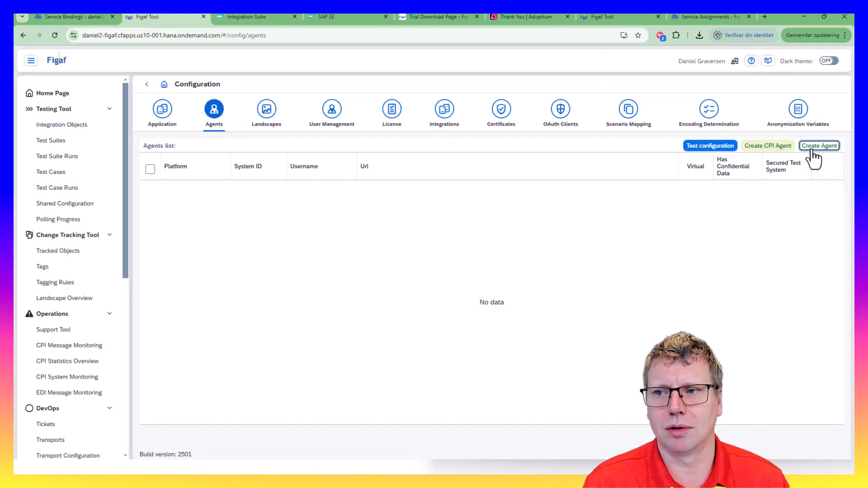
click(820, 146)
click(275, 152)
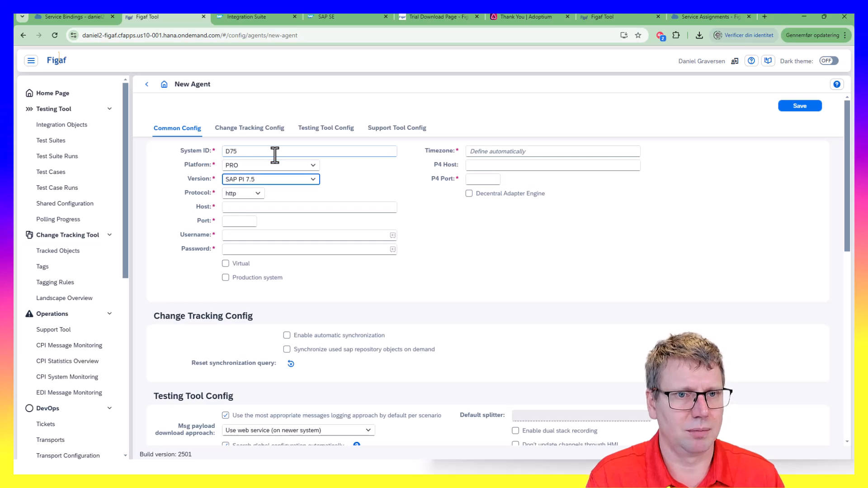
Enter host sapserv02remote, port 52000, username, password and P4 port 845, then save
key(Tab)
key(Tab)
text(sapserv02remote)
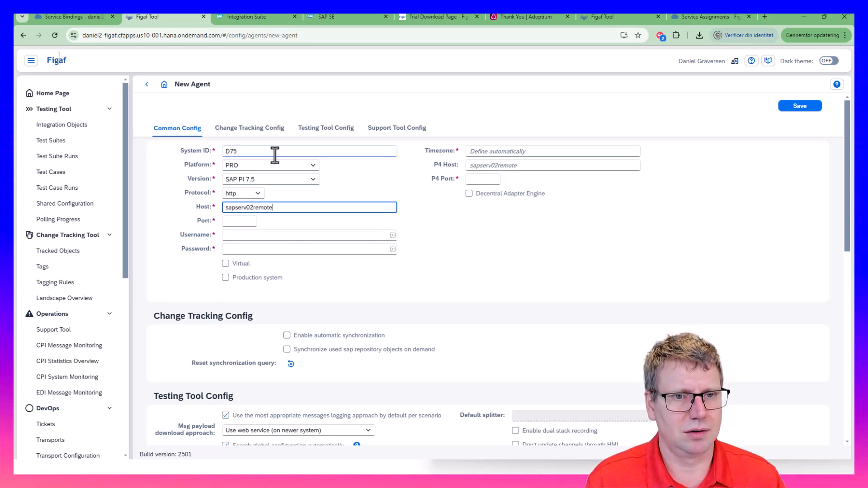
key(Tab)
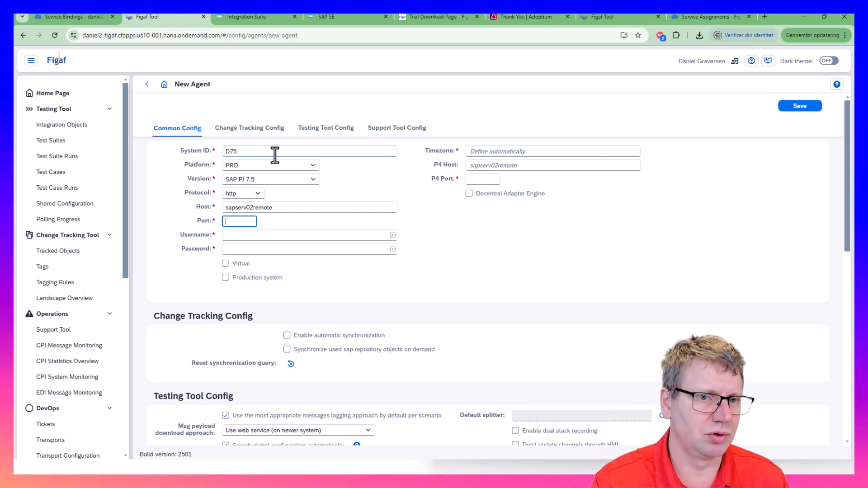
text(5200)
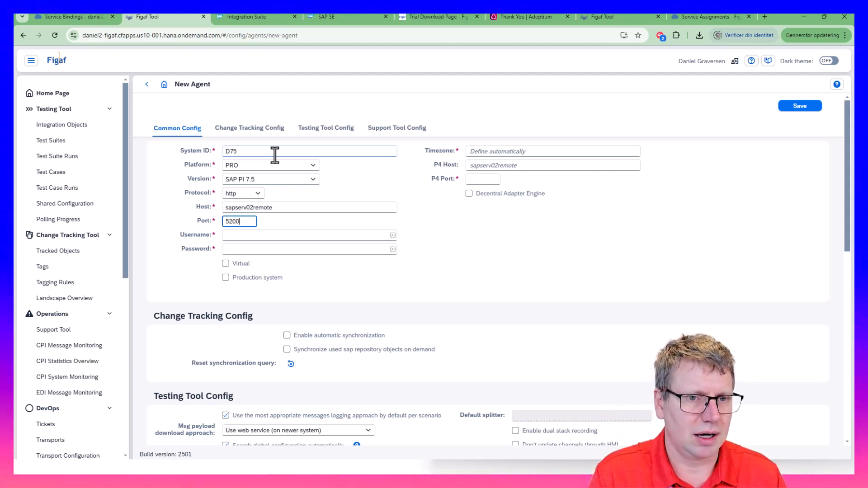
text(0)
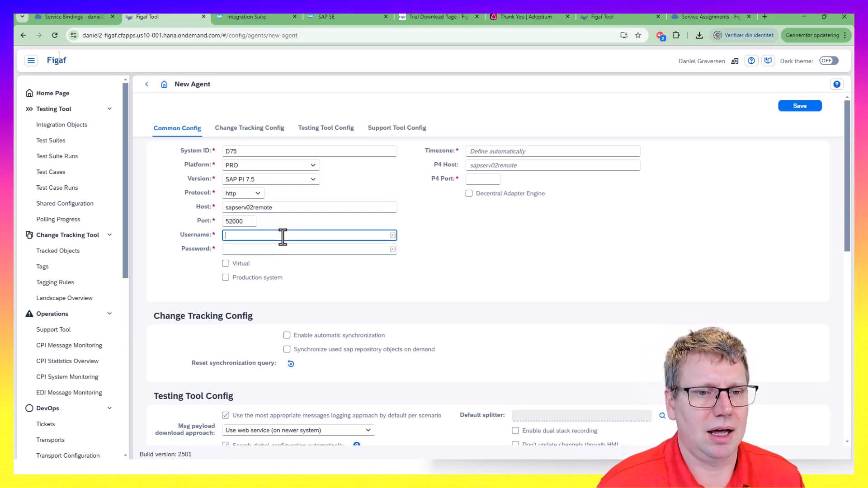
text(da)
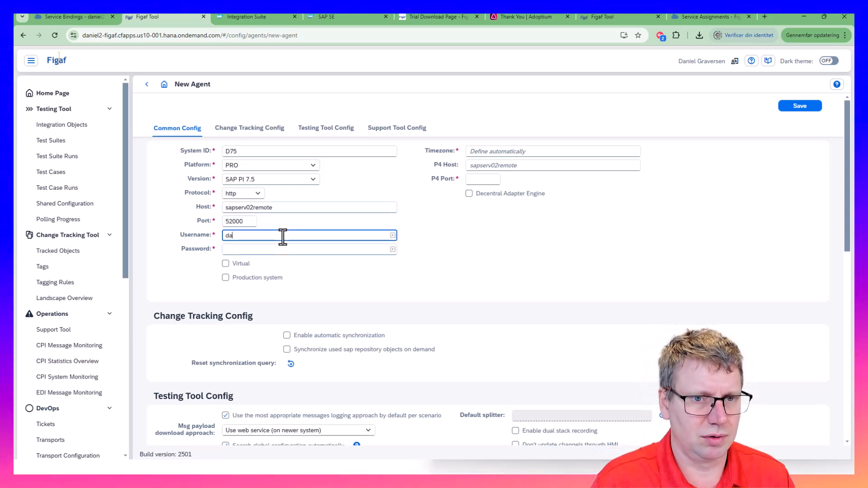
text(niel)
key(Tab)
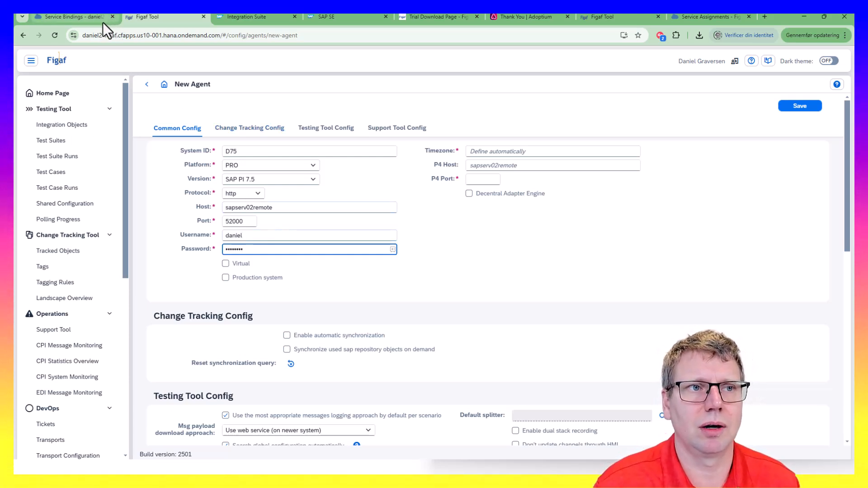
mouse_move(97, 22)
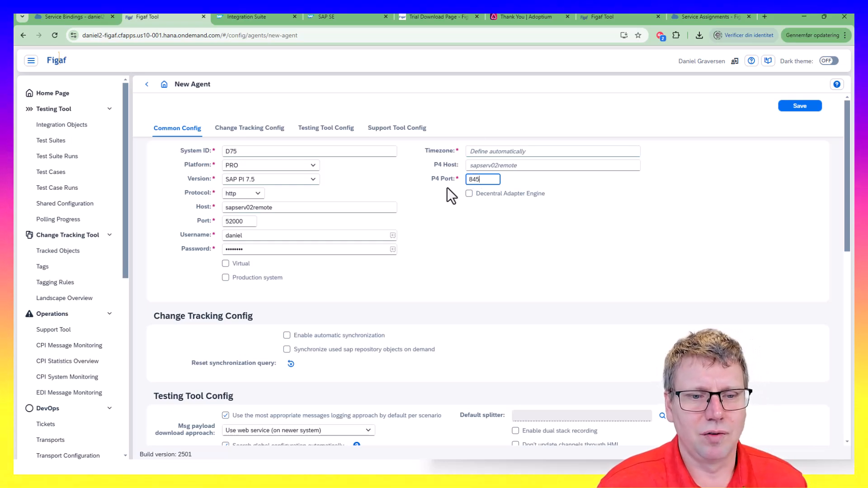
scroll(446, 187, down, 1)
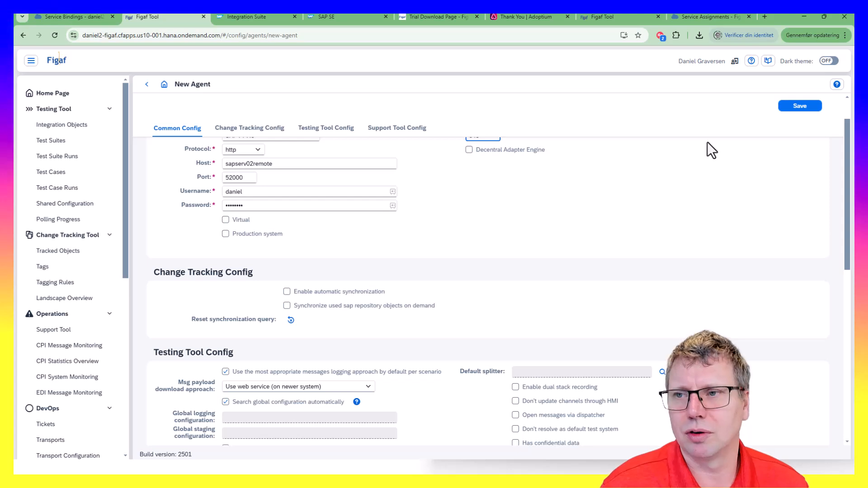
click(800, 106)
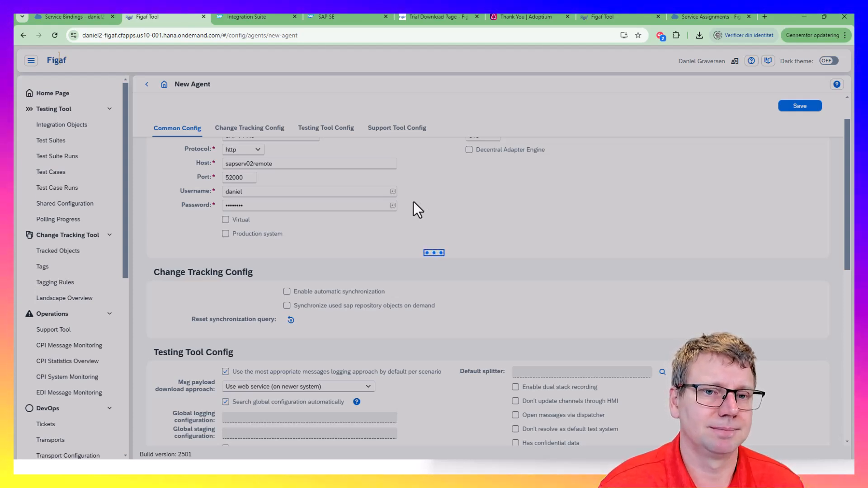
Test the D75 agent's connection from the agents list; only PI DevOps libraries are flagged
click(483, 274)
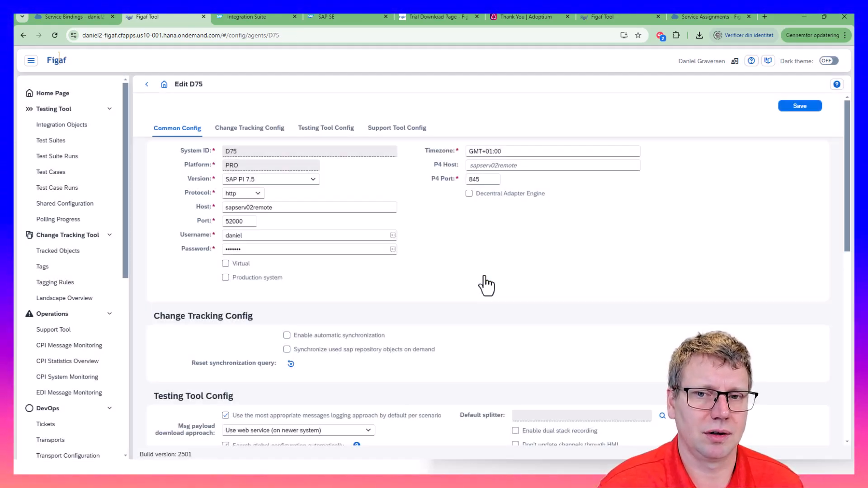
click(147, 85)
click(148, 85)
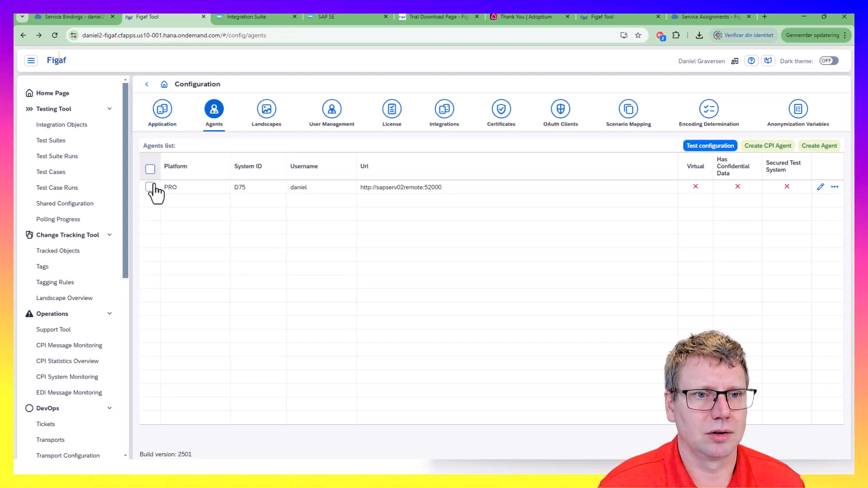
click(150, 186)
click(712, 145)
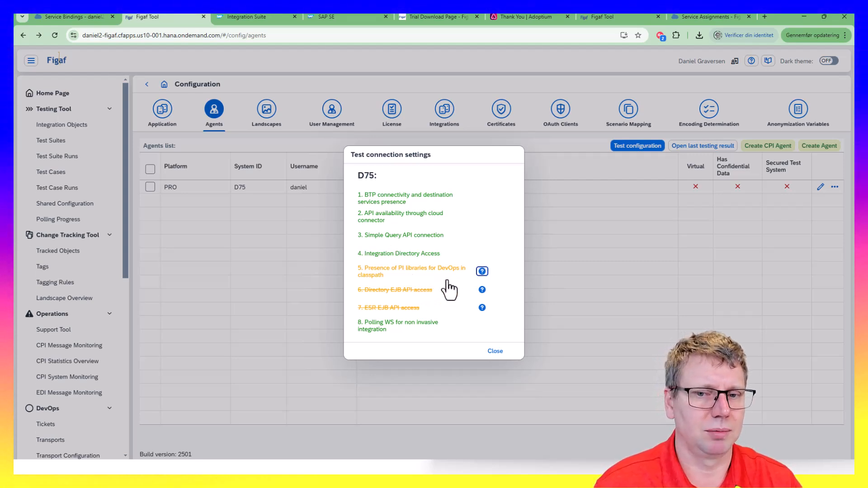
click(497, 356)
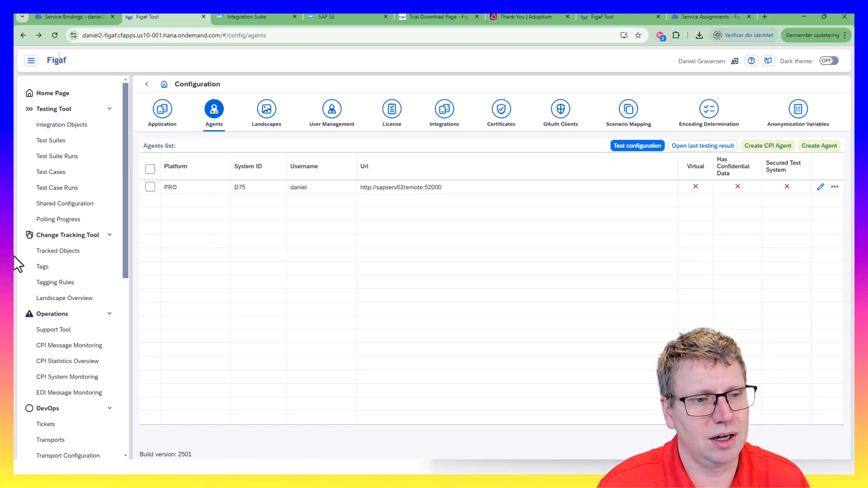
Synchronize D75's tracked objects from the Tracked Objects page using default settings
click(76, 253)
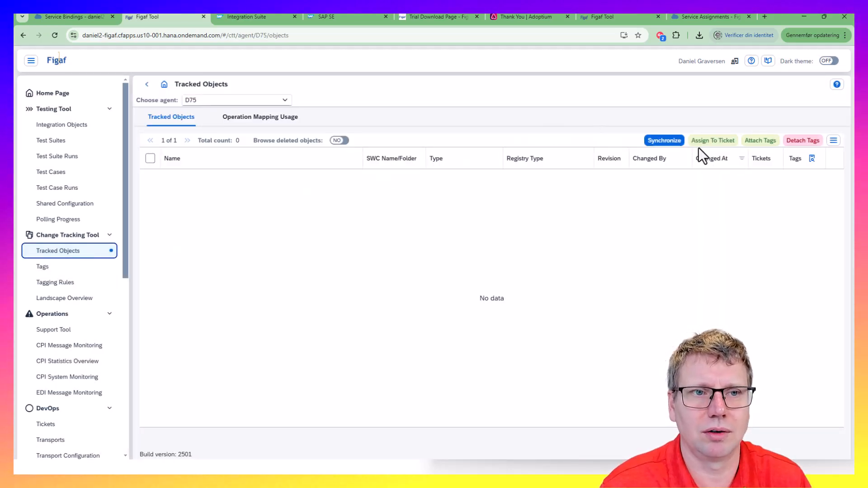
click(664, 141)
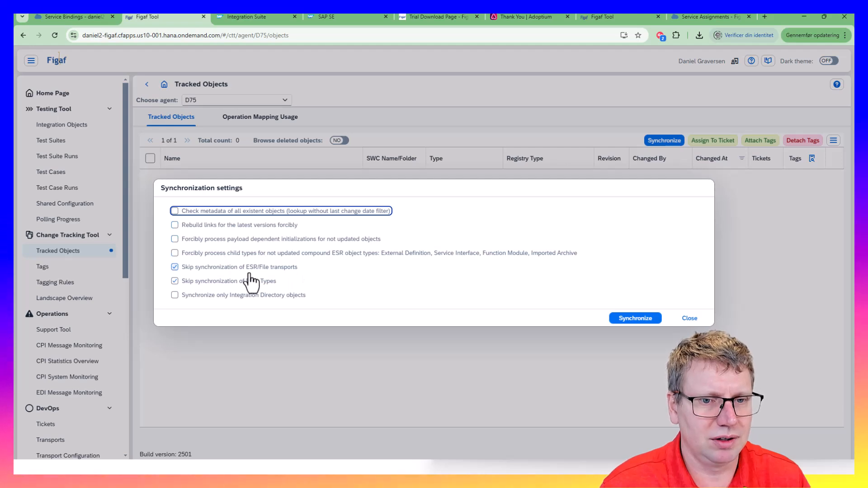
mouse_move(199, 218)
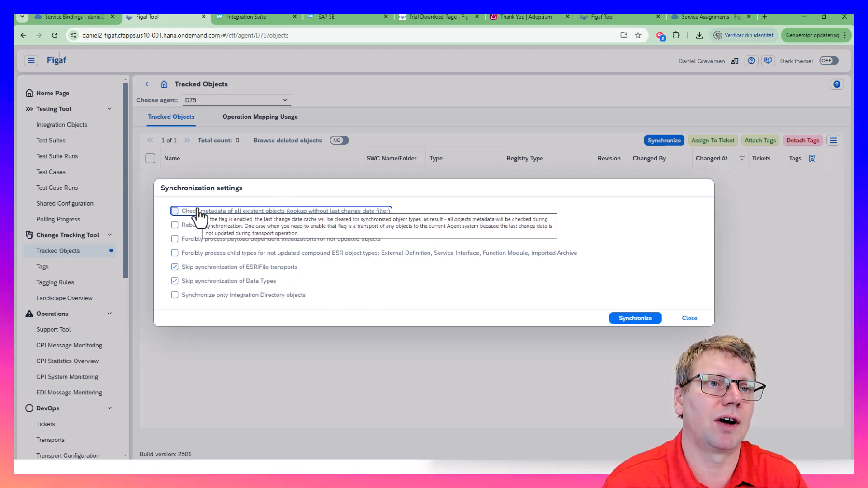
click(638, 329)
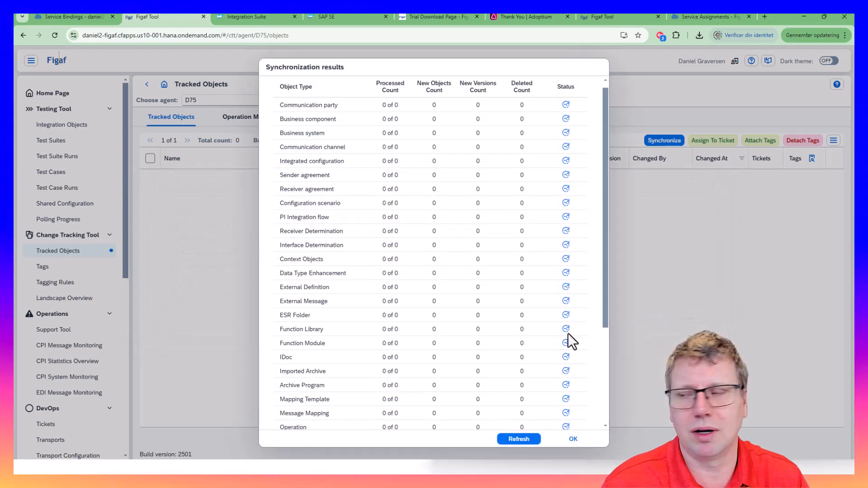
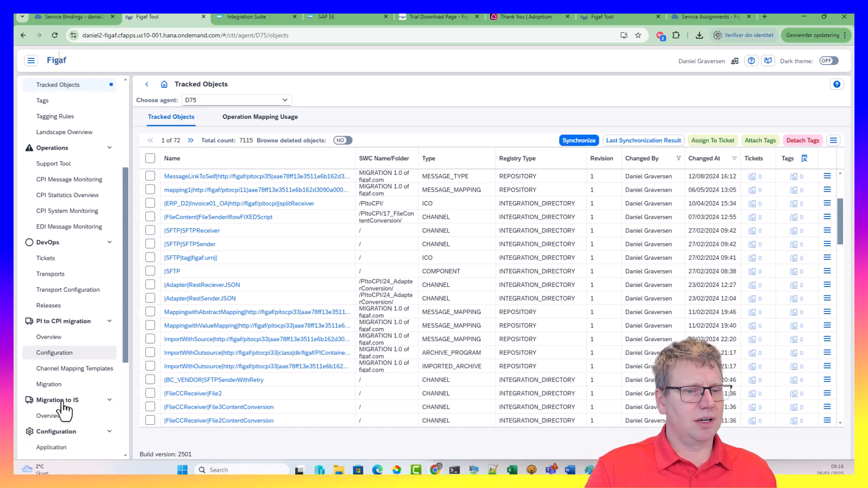
scroll(68, 425, down, 2)
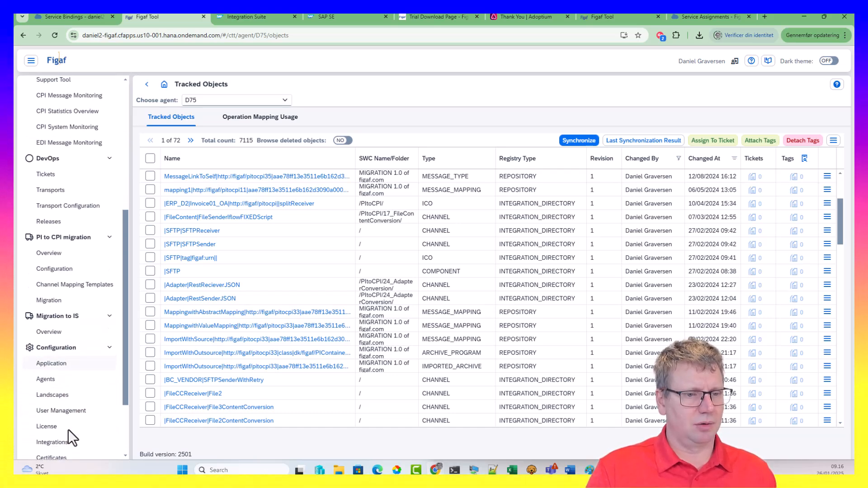
From the Agents list, abandon a plain CPI agent form and launch the Create CPI Agent wizard instead
click(49, 377)
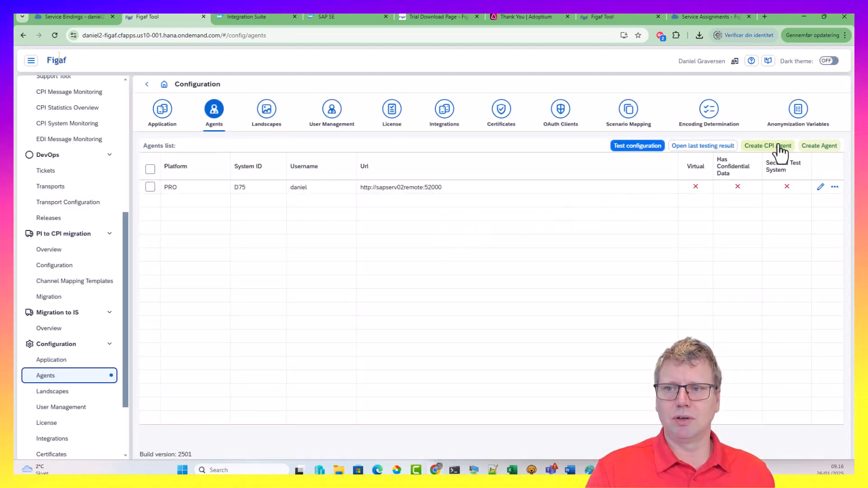
click(807, 146)
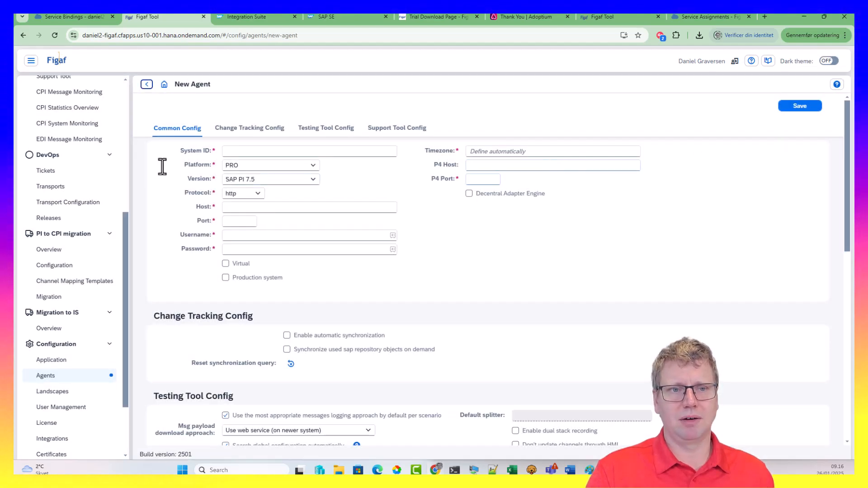
click(253, 166)
click(254, 193)
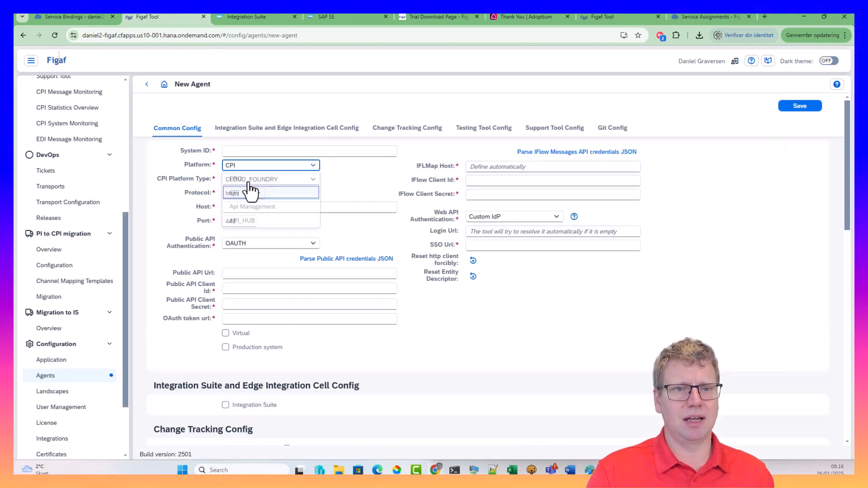
click(149, 89)
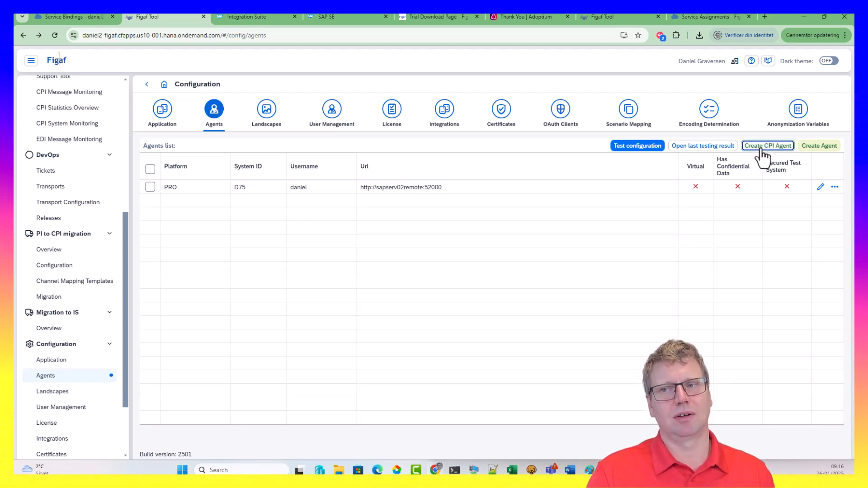
click(764, 146)
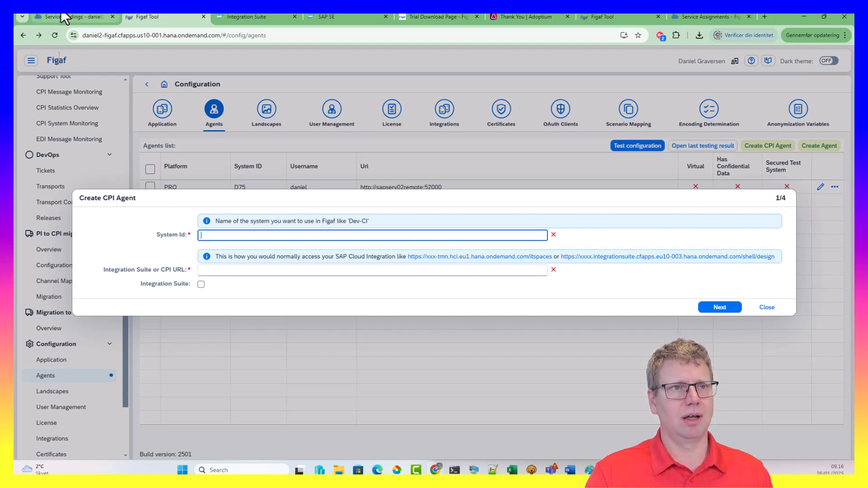
Close the Provisioning and News dialogs and copy the trial tenant's home page URL for Figaf
click(272, 17)
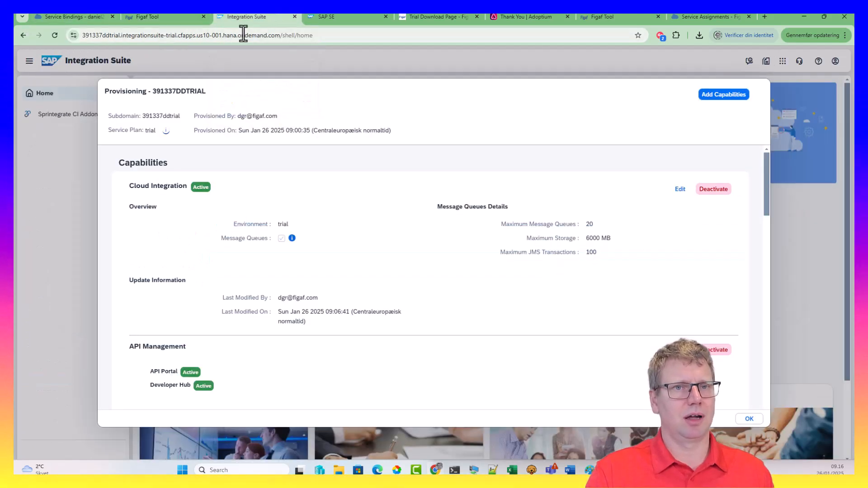
click(751, 420)
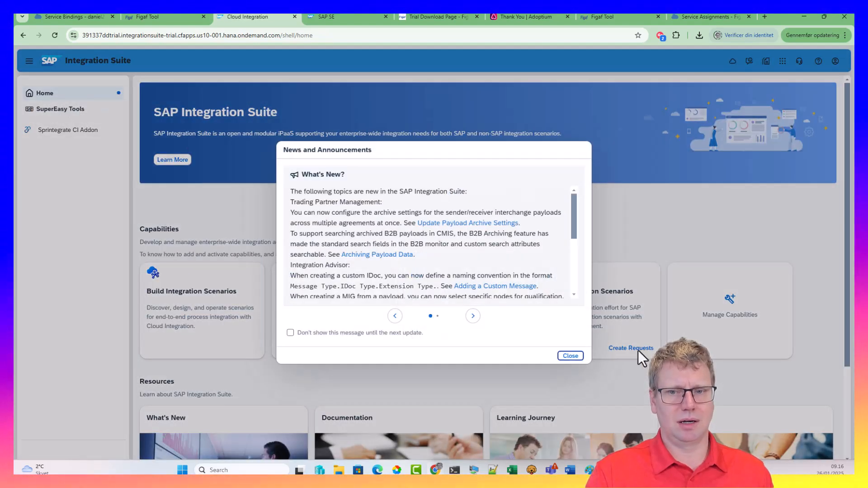
click(571, 355)
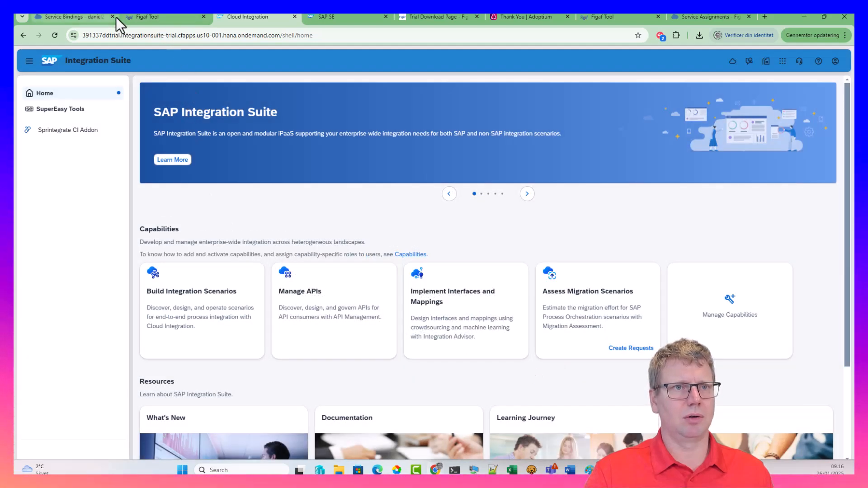
click(284, 35)
key(ctrl+a)
key(ctrl+c)
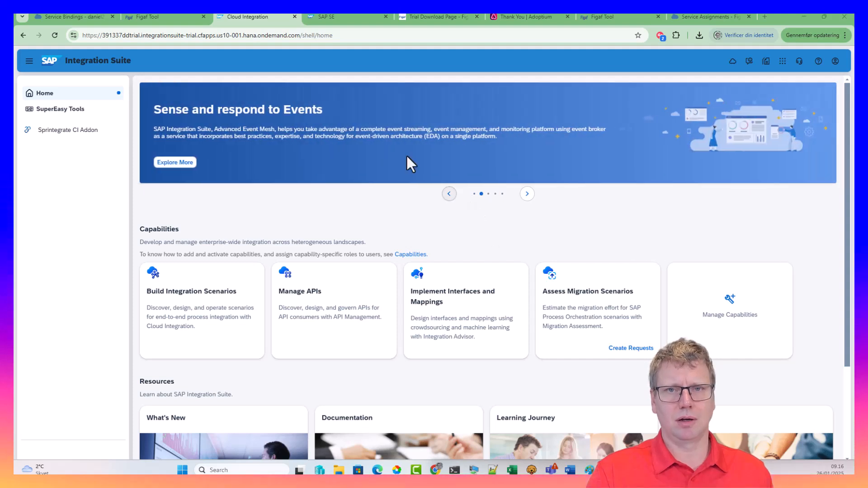
click(145, 17)
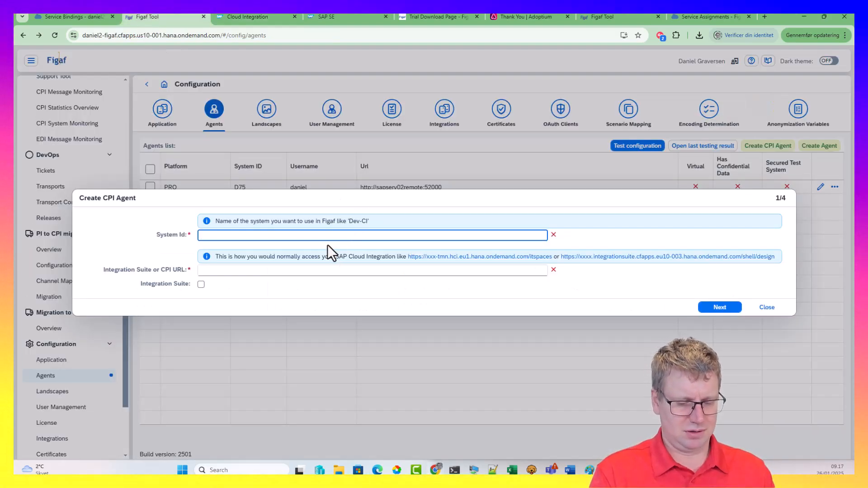
Create CPI agent 'trial' with the pasted tenant URL and acknowledge the agent-created message
text(trial)
key(Tab)
key(Tab)
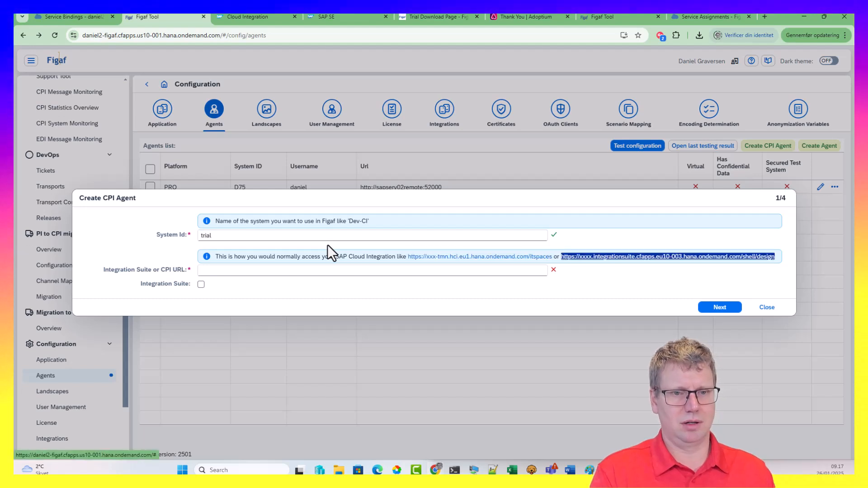
key(Tab)
key(ctrl+v)
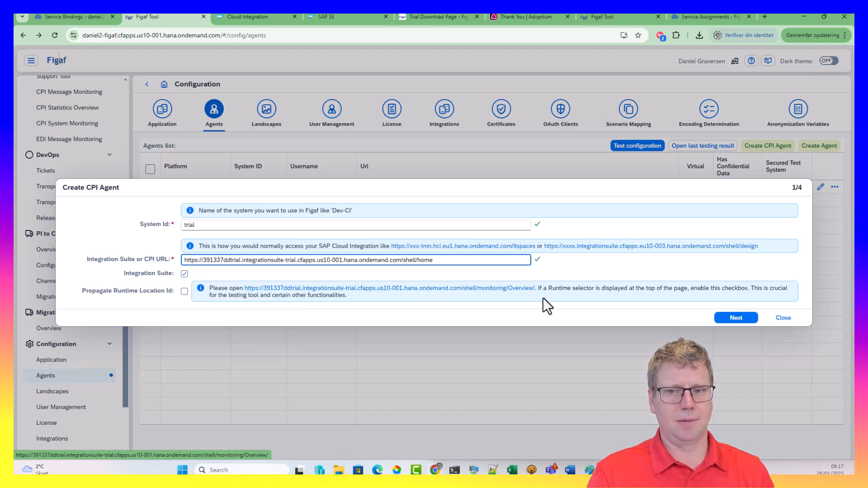
click(737, 318)
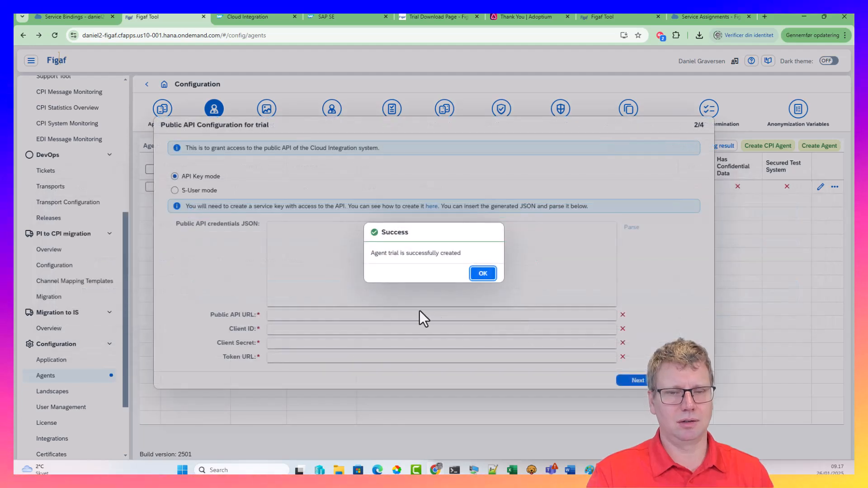
click(473, 273)
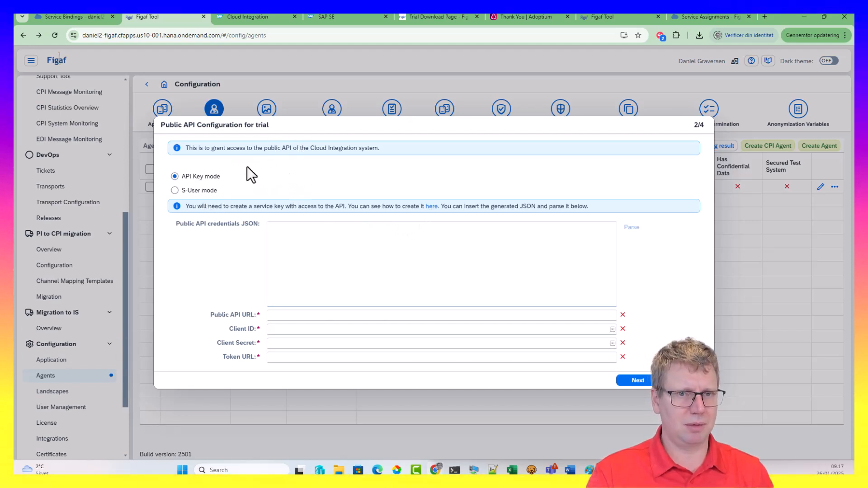
click(73, 16)
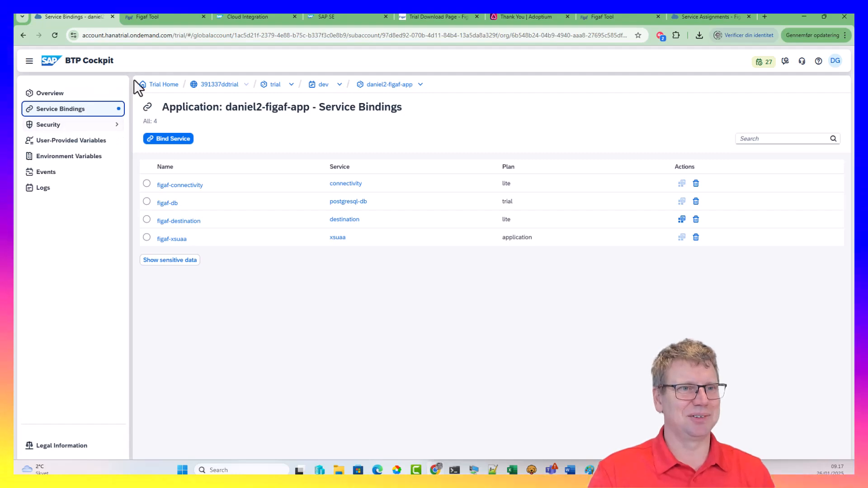
Give Figaf Tool its own window and open the trial subaccount's Instances and Subscriptions
click(277, 85)
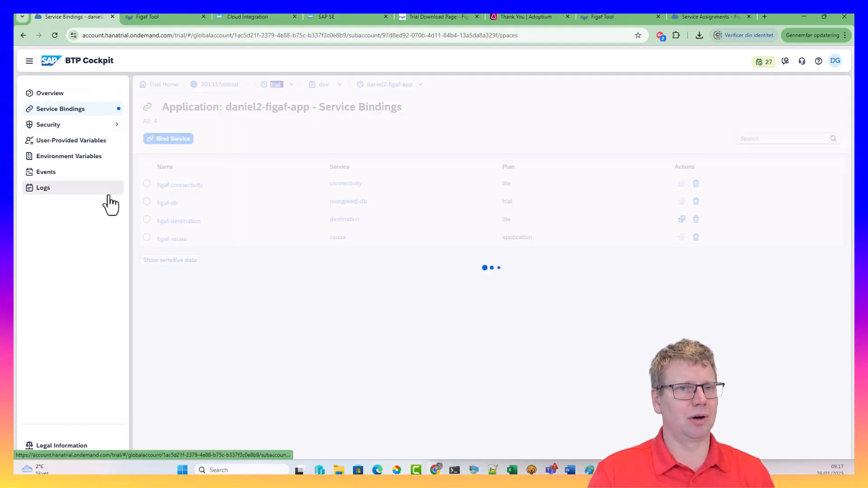
drag(176, 17, 199, 63)
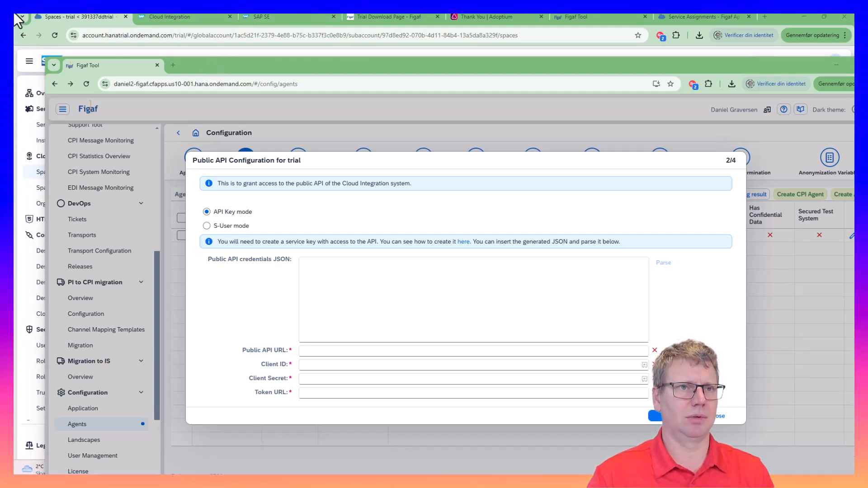
click(72, 16)
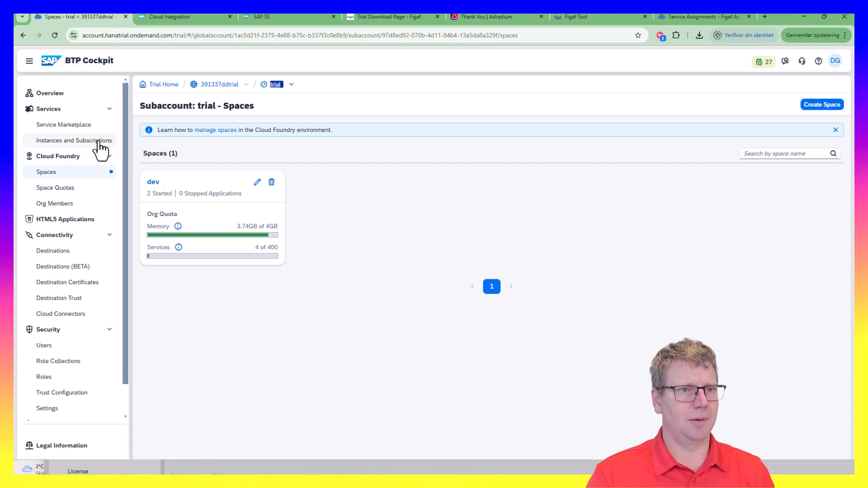
click(68, 140)
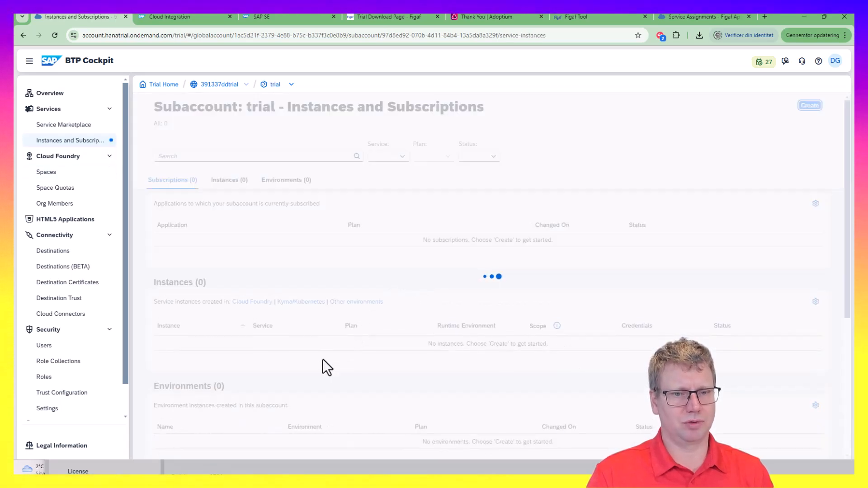
Start a new SAP Process Integration Runtime instance on the api plan, named figaf-api
click(812, 107)
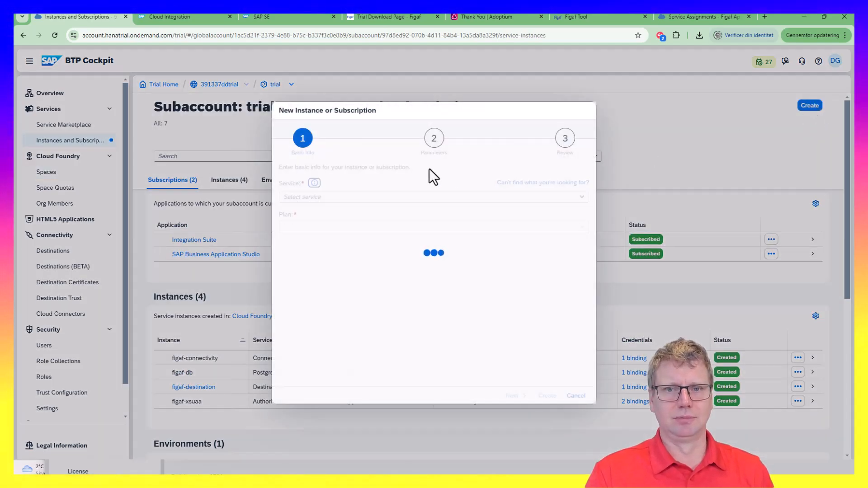
click(586, 202)
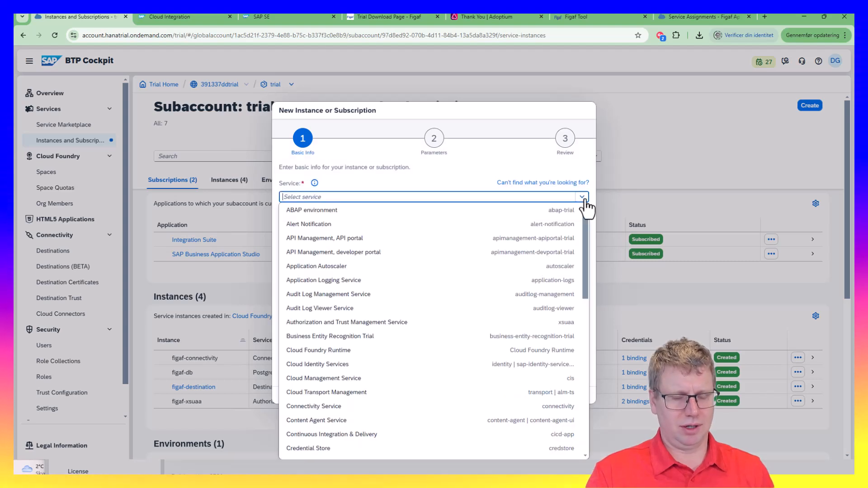
text(Re)
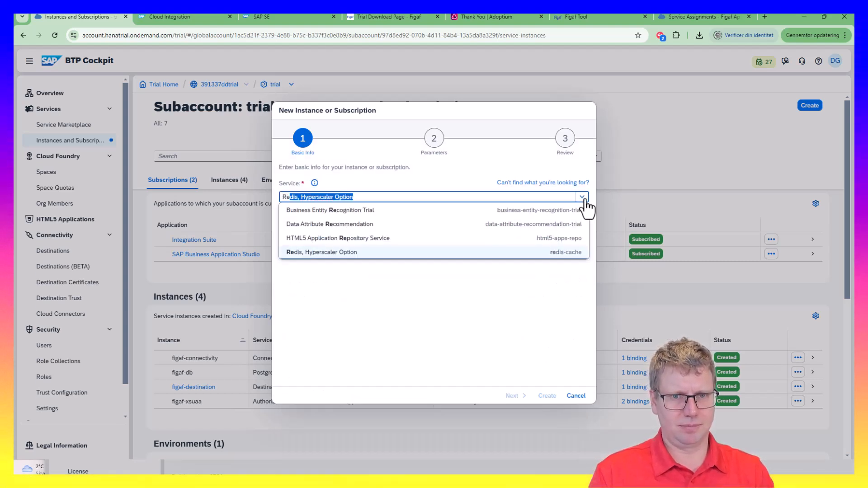
key(BackSpace)
key(BackSpace)
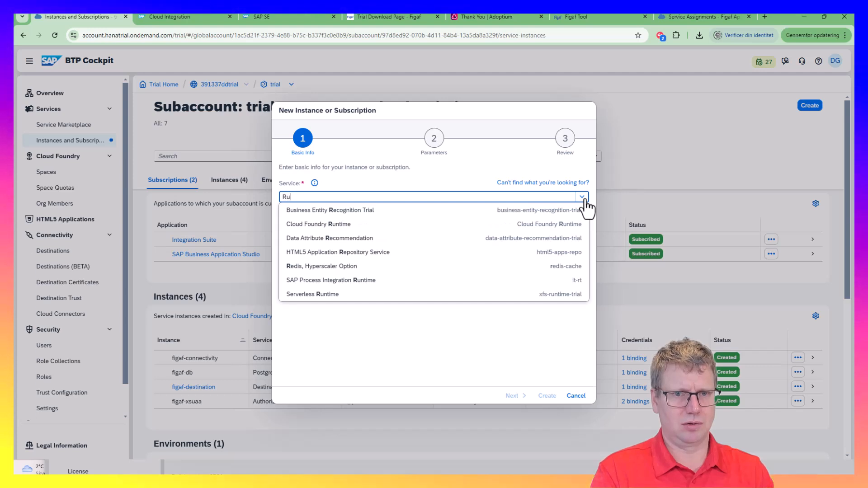
text(untime)
key(Down)
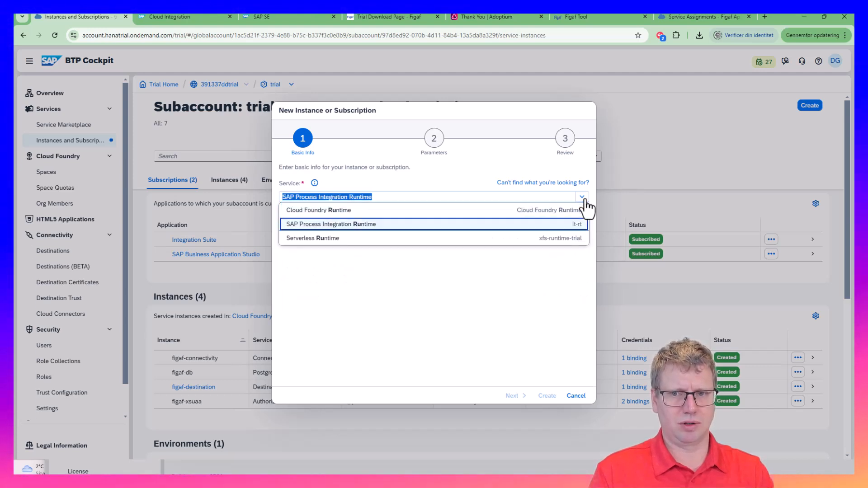
key(Return)
key(Tab)
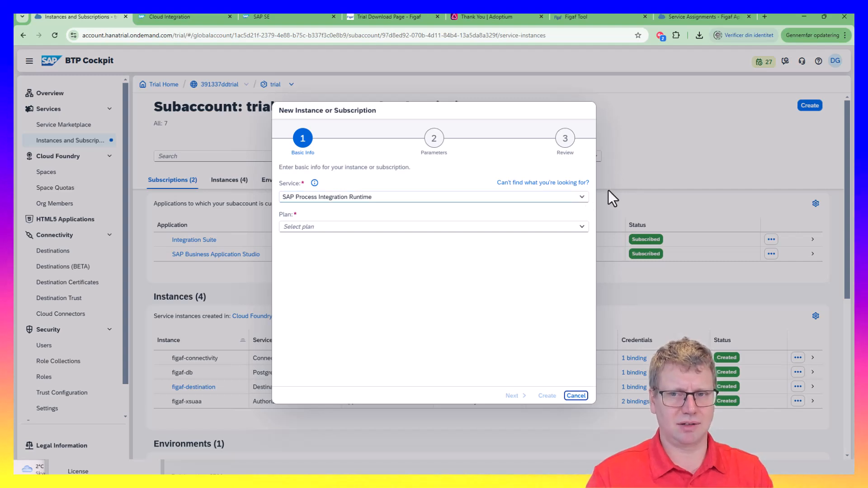
click(580, 227)
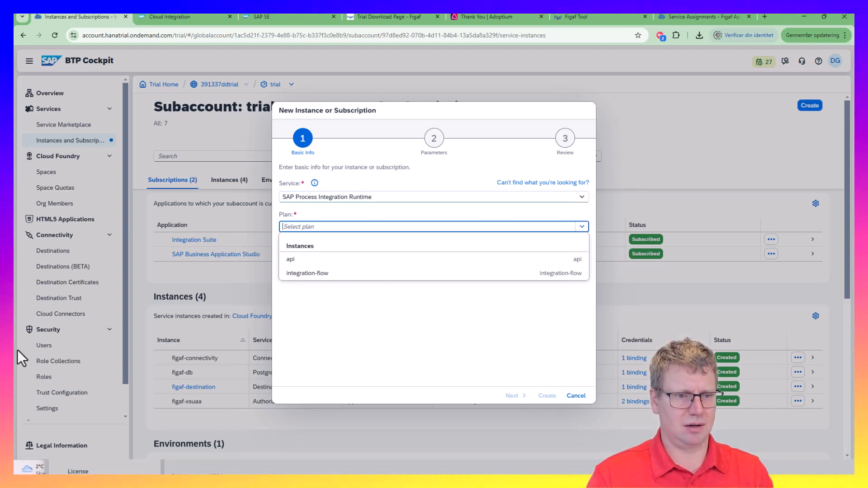
click(373, 258)
text(figaf-api)
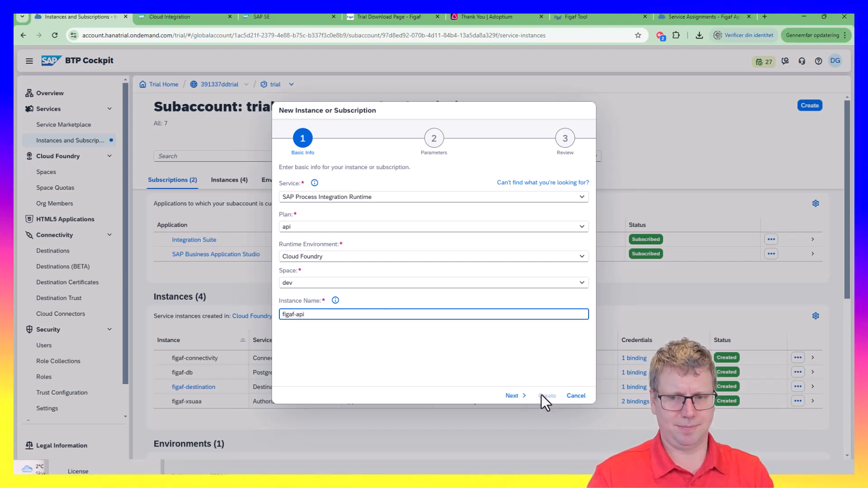
click(514, 396)
Grant AuthGroup_Administrator, AuthGroup_BusinessExpert and AuthGroup_IntegrationDeveloper roles, then create the instance
click(573, 224)
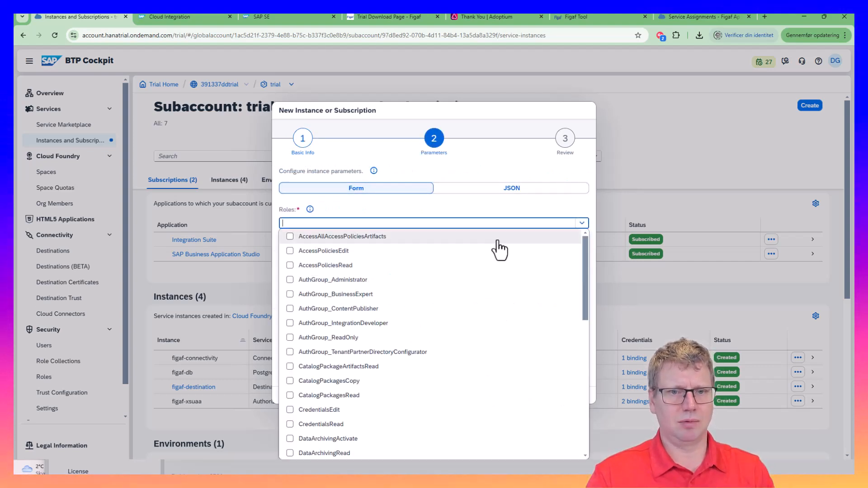
click(379, 280)
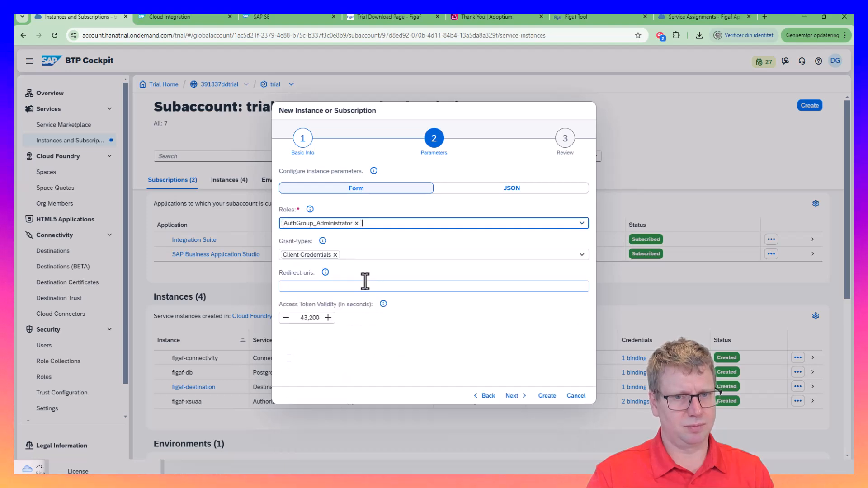
click(568, 223)
click(290, 295)
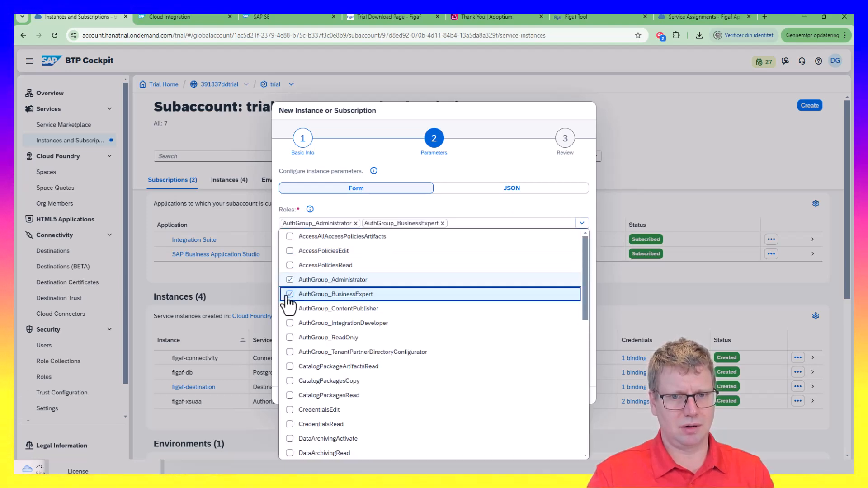
click(288, 324)
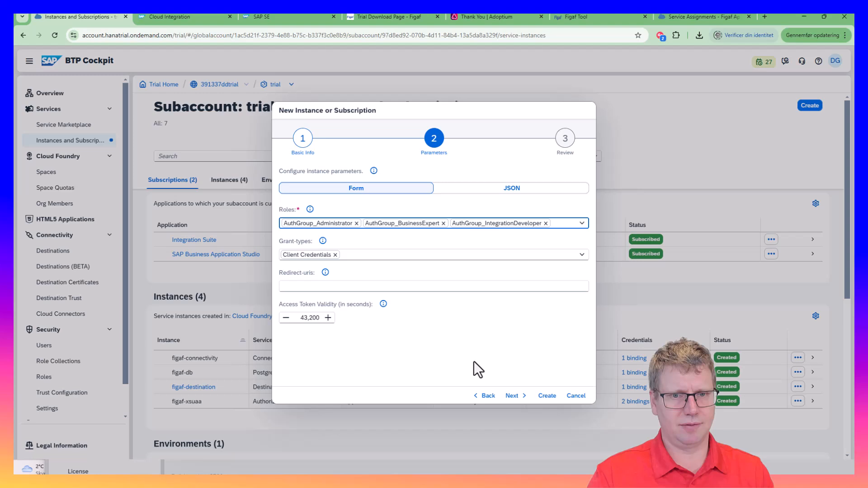
click(510, 398)
click(540, 399)
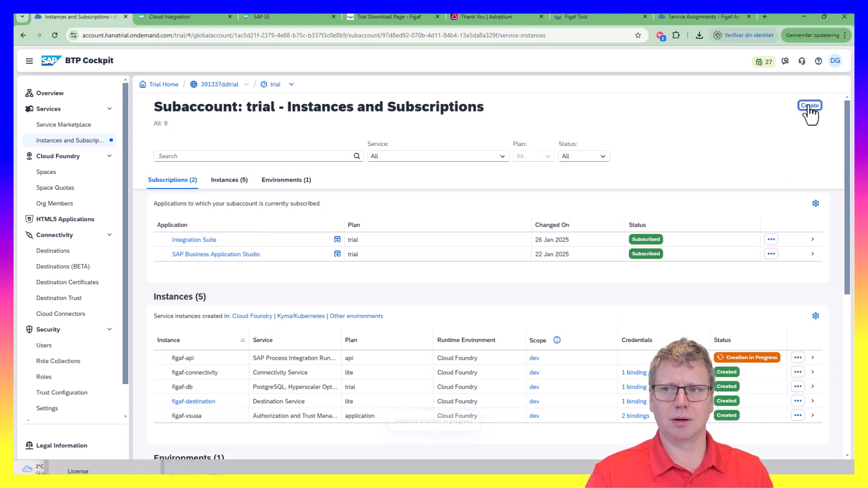
Create instance figaf-iflow of SAP Process Integration Runtime, integration-flow plan, keeping the default ESBMessaging.send role
click(808, 107)
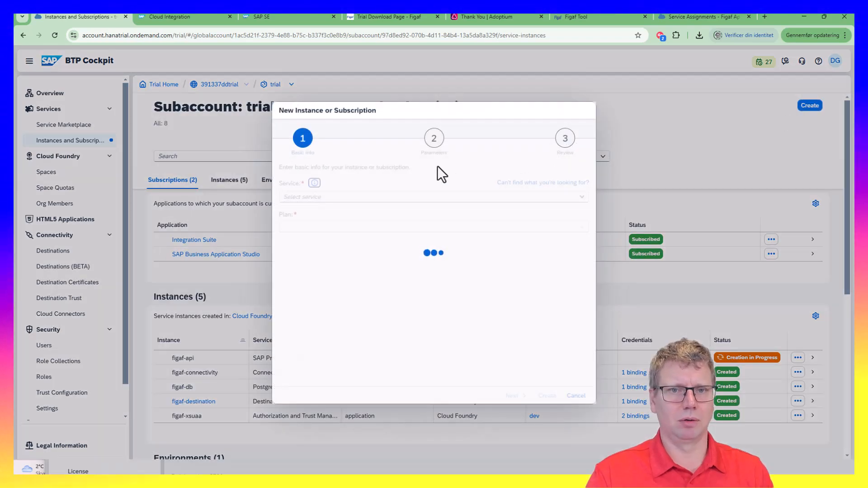
click(582, 197)
text(Run)
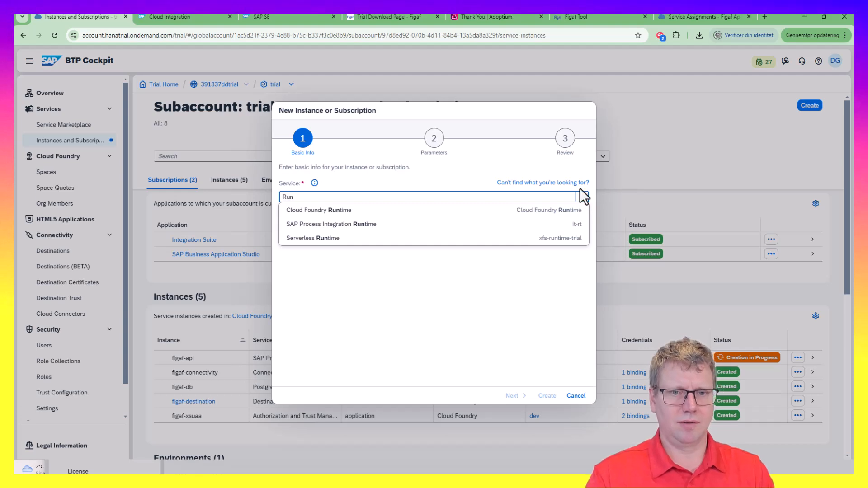
click(495, 224)
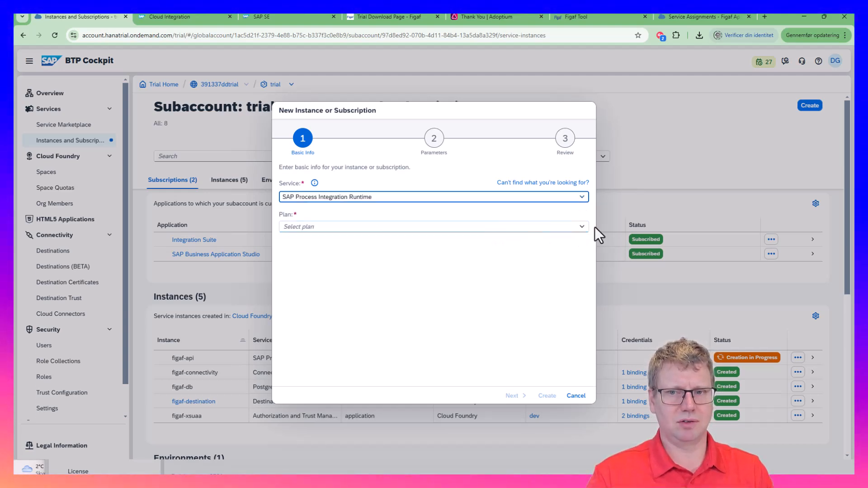
click(582, 227)
click(442, 275)
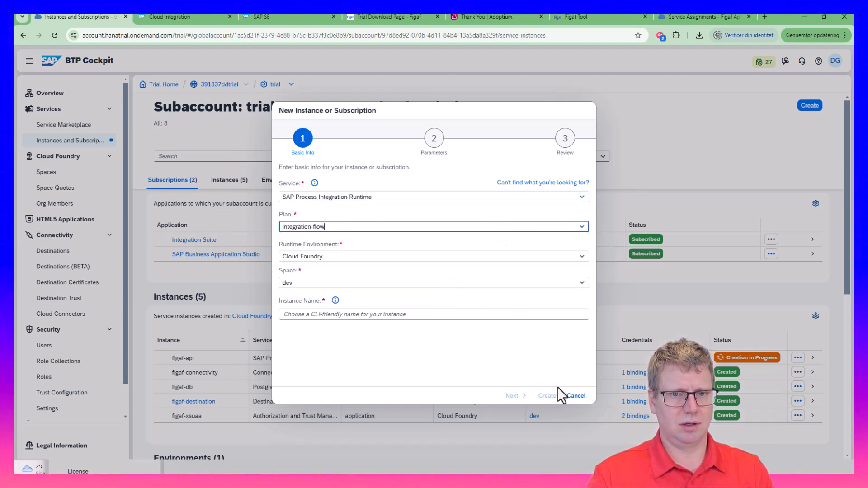
click(399, 314)
text(fi)
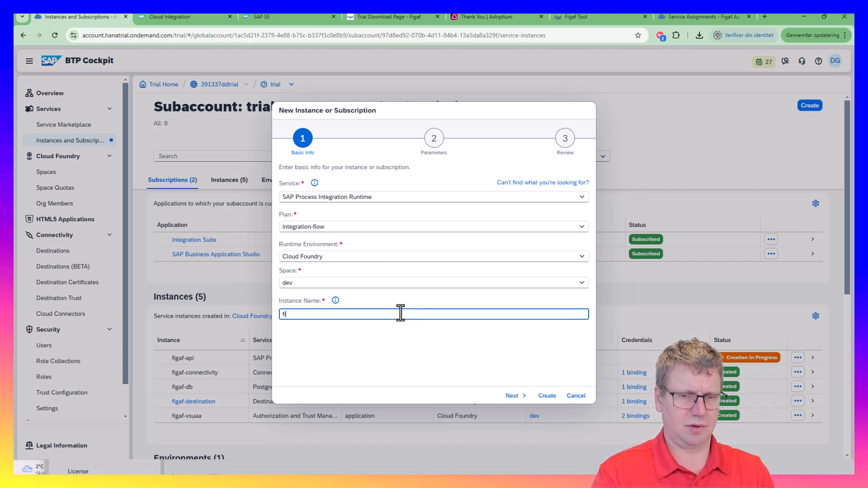
text(gaf-)
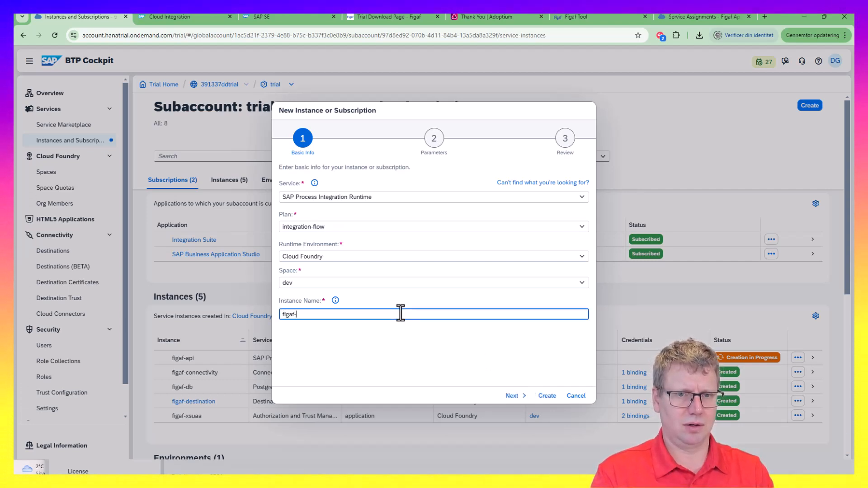
text(miflow)
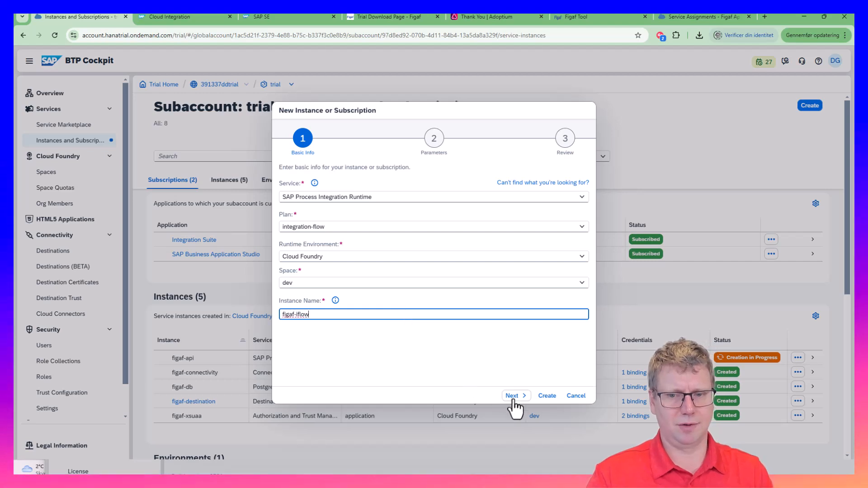
click(512, 397)
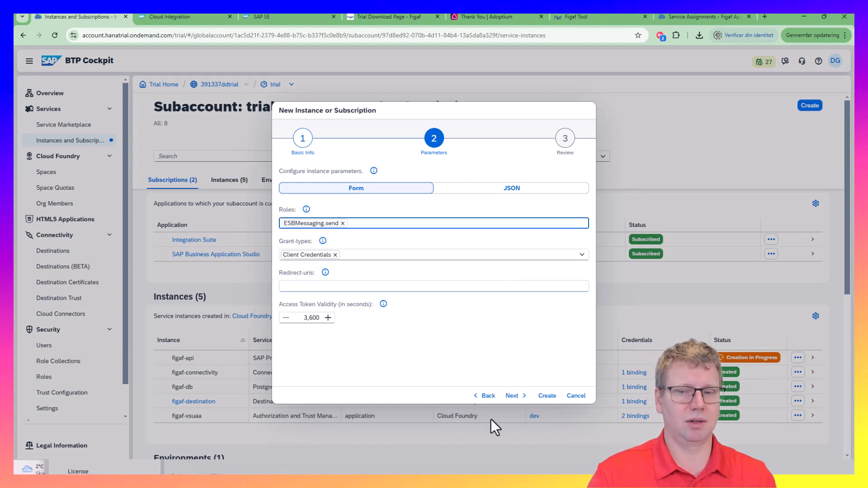
click(509, 396)
click(547, 398)
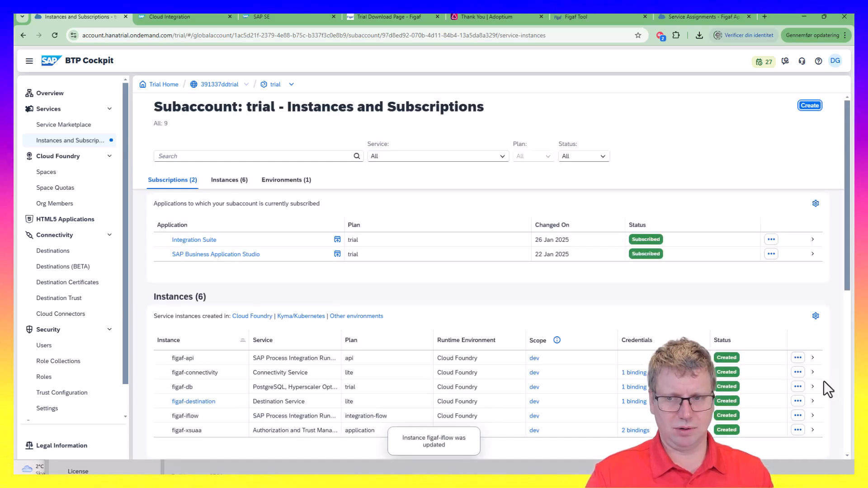
Open the figaf-api instance and create a service key called figaf
click(812, 361)
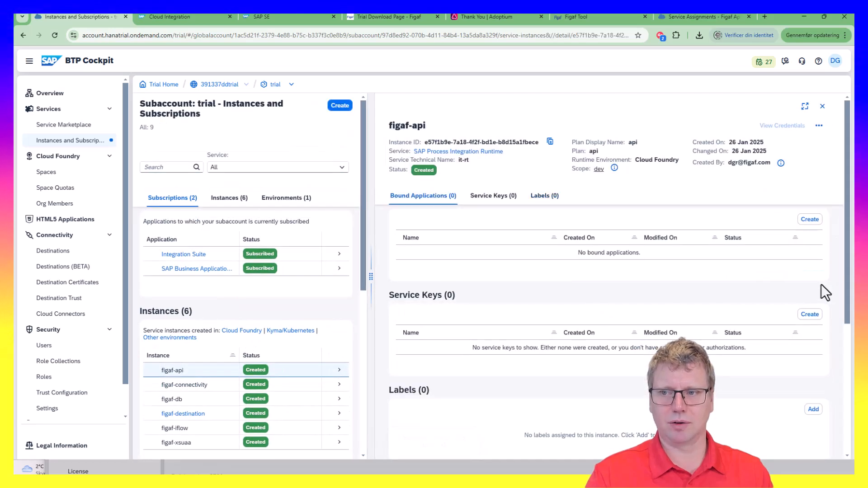
click(809, 315)
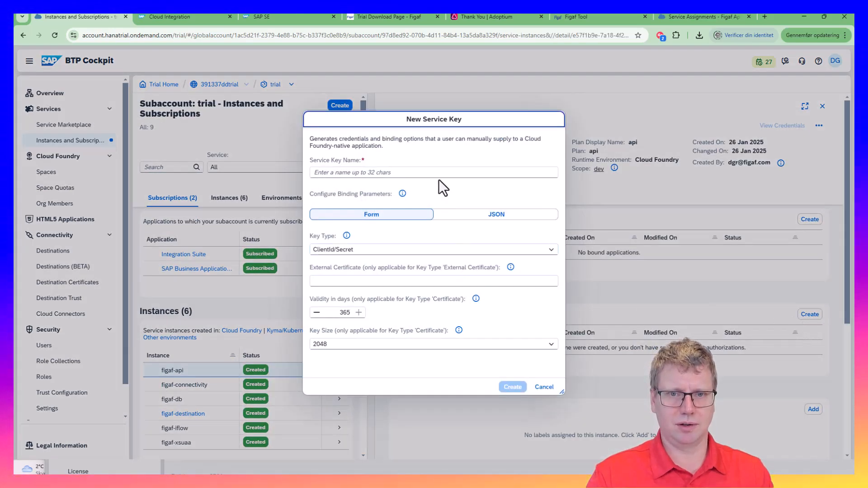
text(figaf)
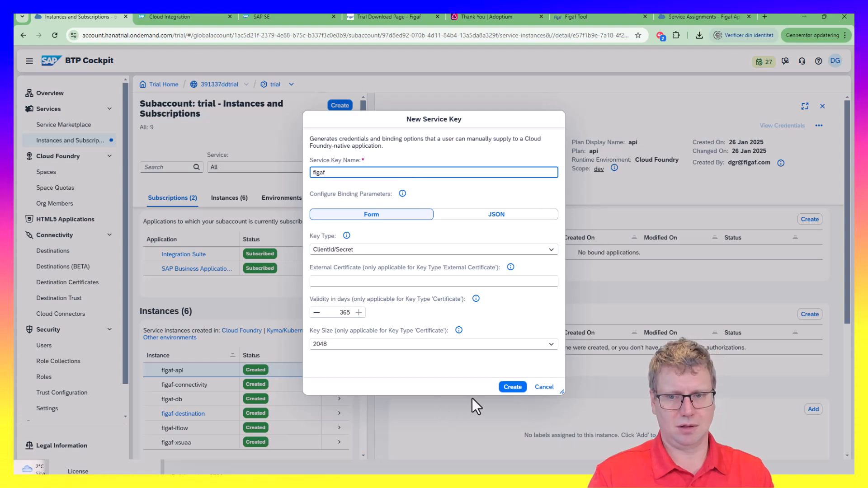
click(509, 388)
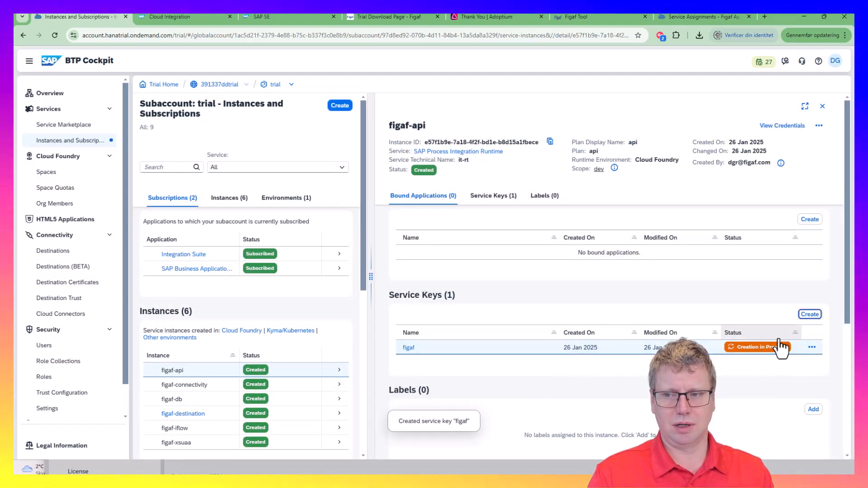
Copy the figaf service key's credentials JSON from BTP Cockpit
click(812, 347)
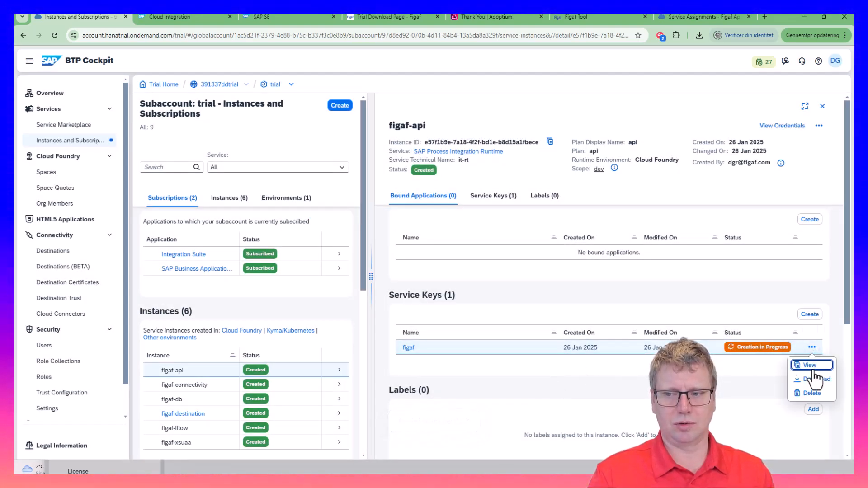
click(810, 365)
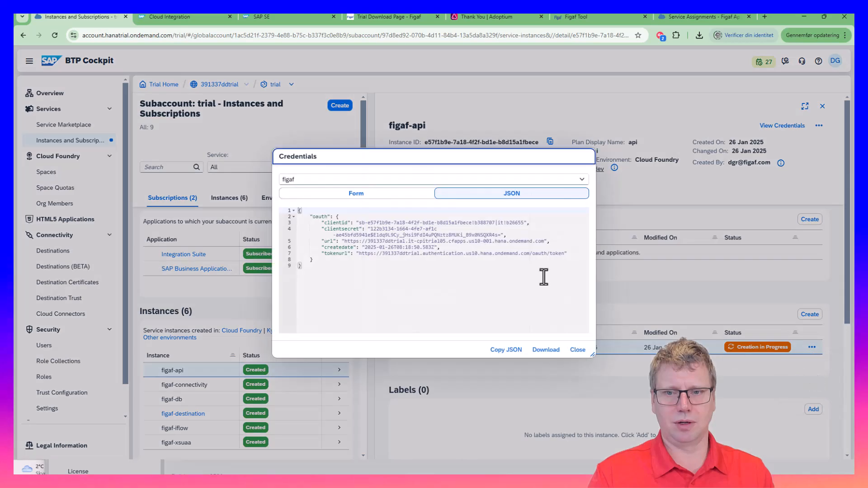
click(506, 350)
click(577, 350)
Paste the JSON into Figaf's Public API credentials, parse it and pass the connection check
key(alt+Tab)
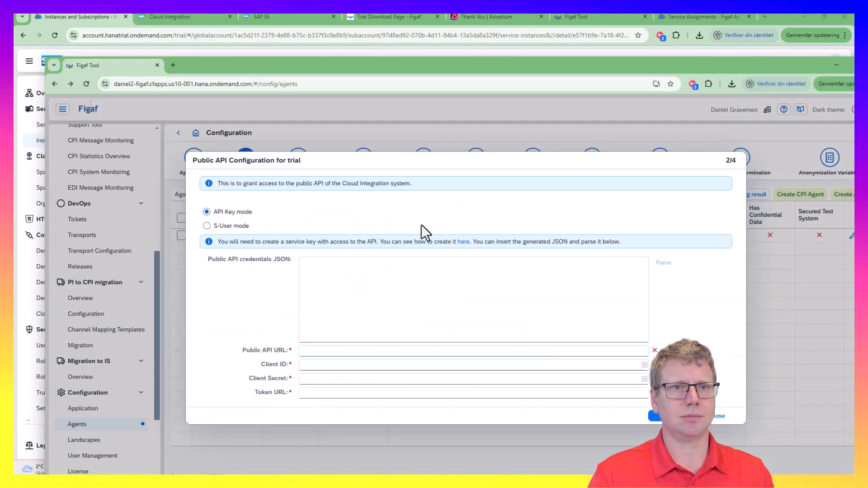
click(465, 310)
key(ctrl+v)
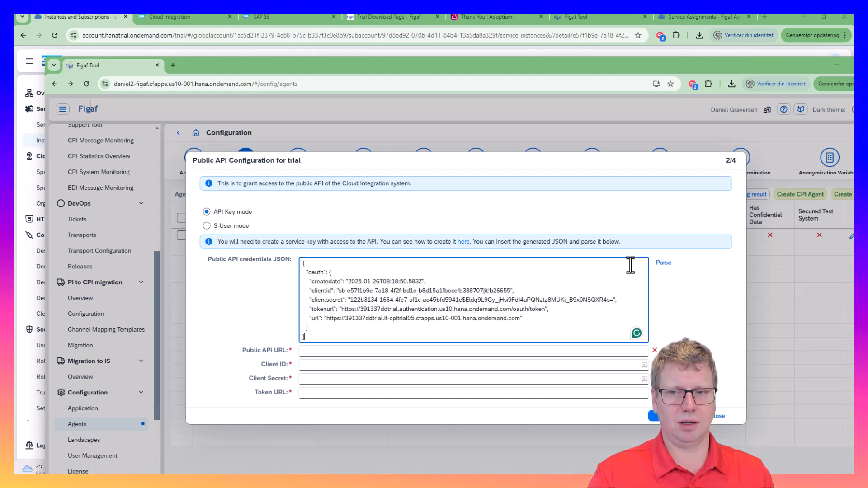
click(663, 263)
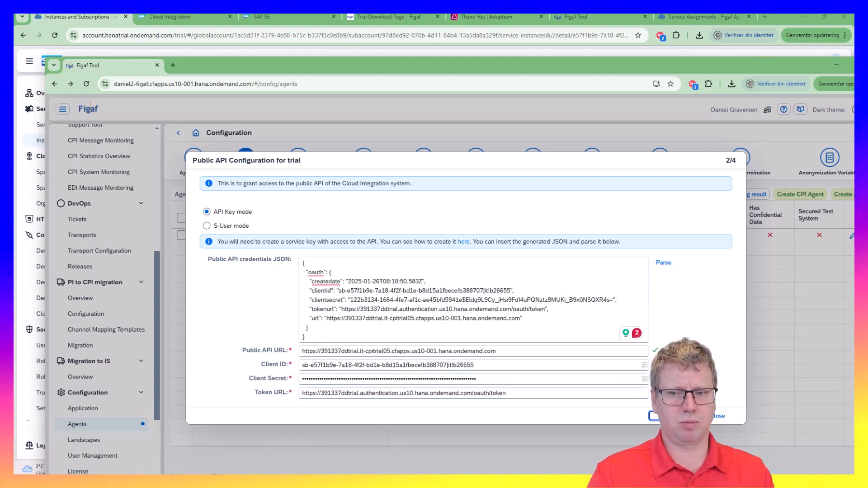
click(655, 415)
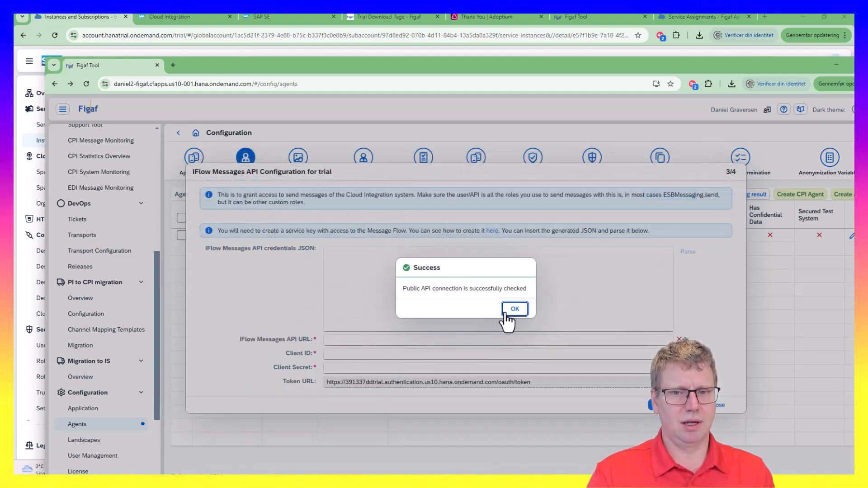
click(514, 309)
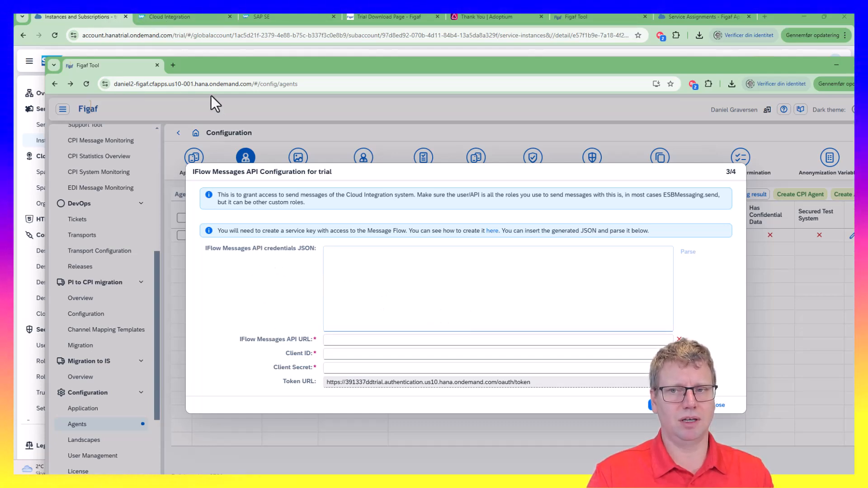
click(101, 20)
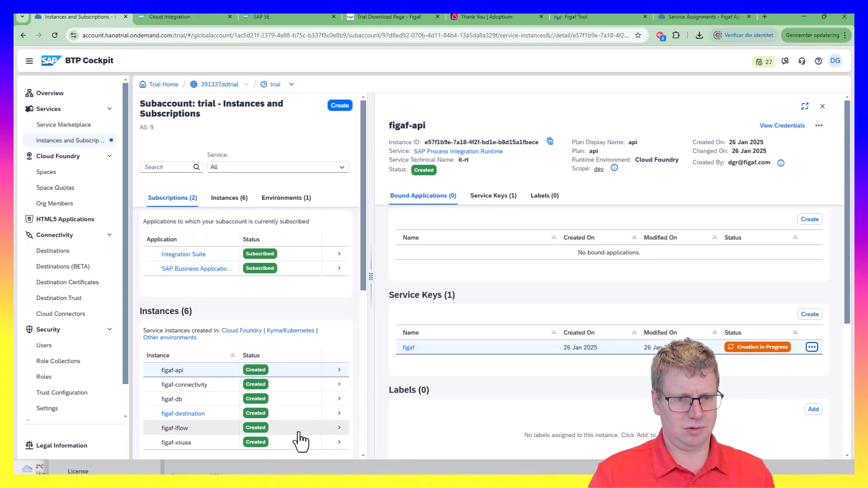
Create service key figaf on figaf-iflow and copy its credentials JSON
click(321, 429)
click(808, 315)
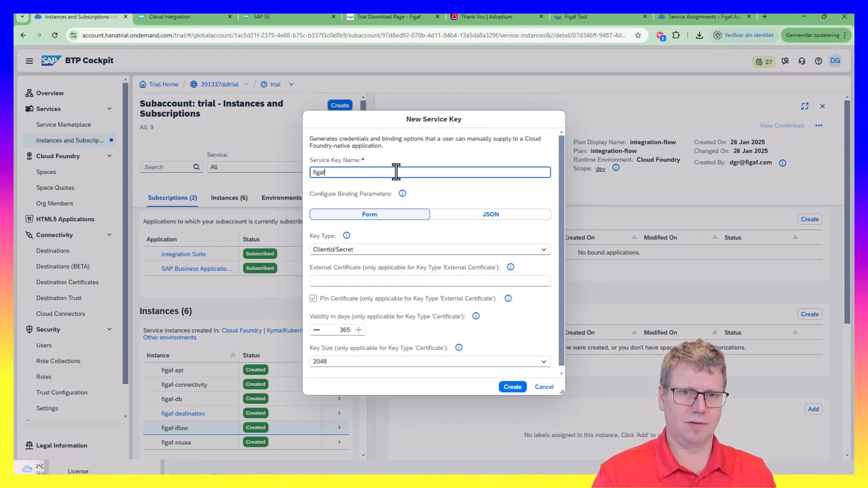
click(520, 389)
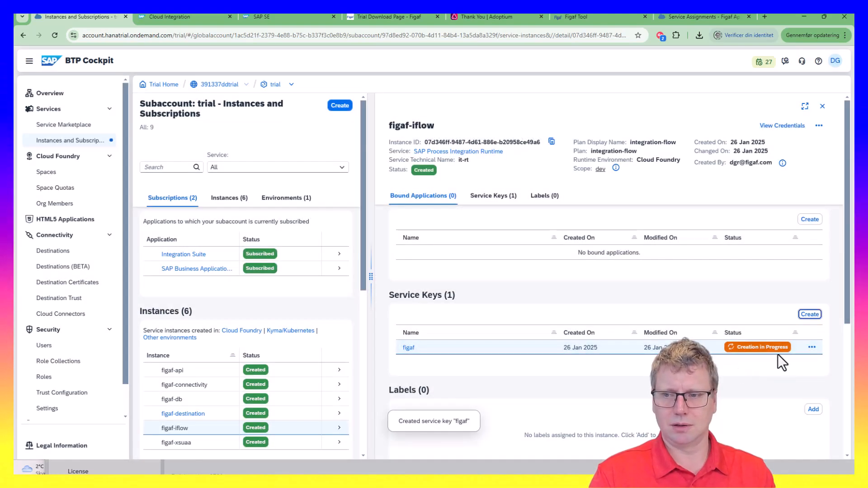
click(812, 347)
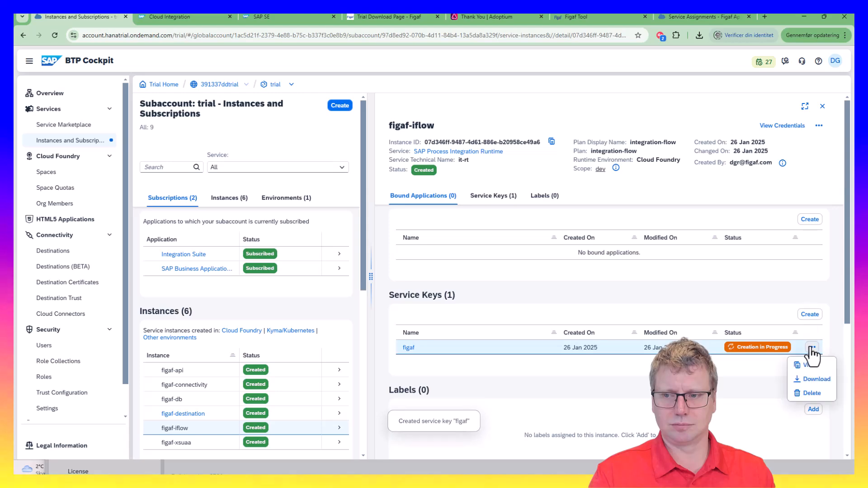
click(808, 366)
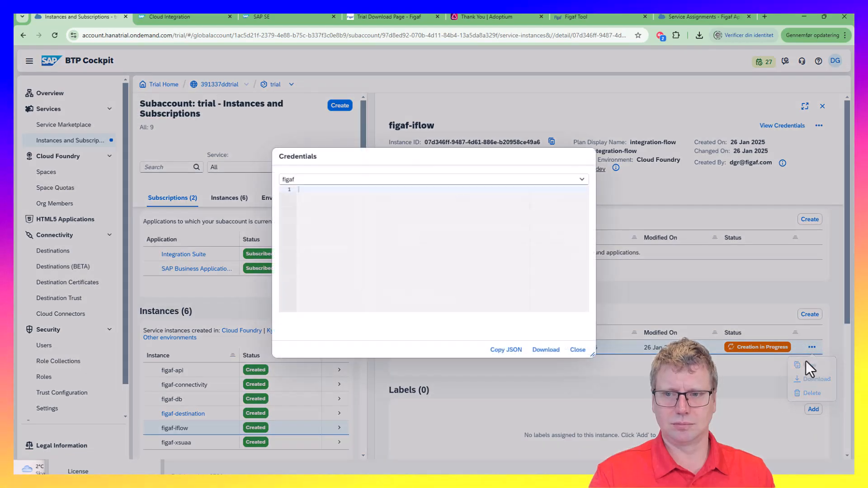
click(504, 352)
Paste the iflow key JSON into Figaf's IFlow Messages settings, parse it and continue
click(149, 17)
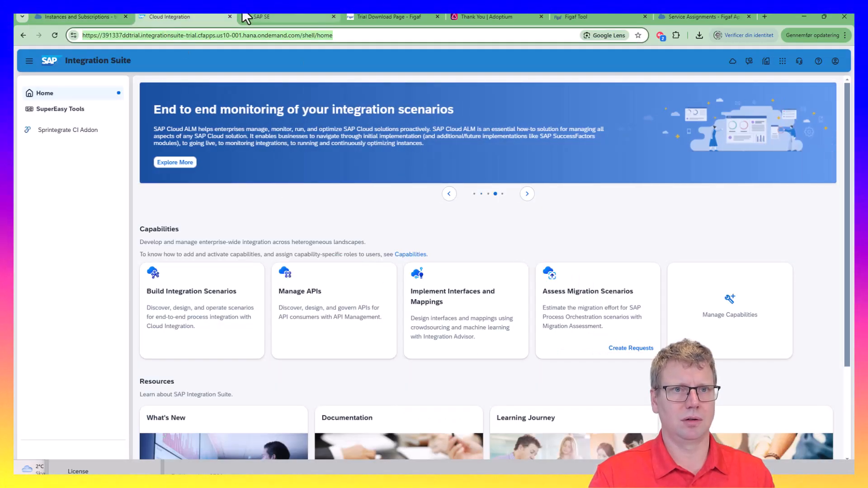
click(253, 16)
click(148, 16)
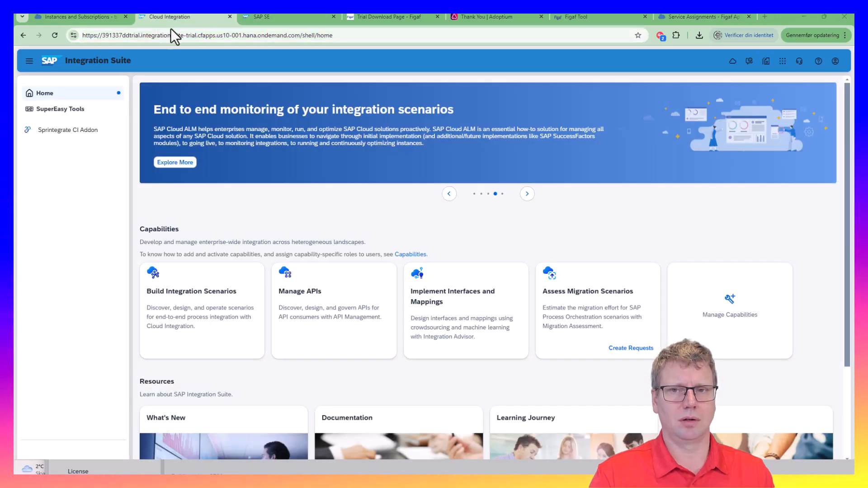
key(alt+Tab)
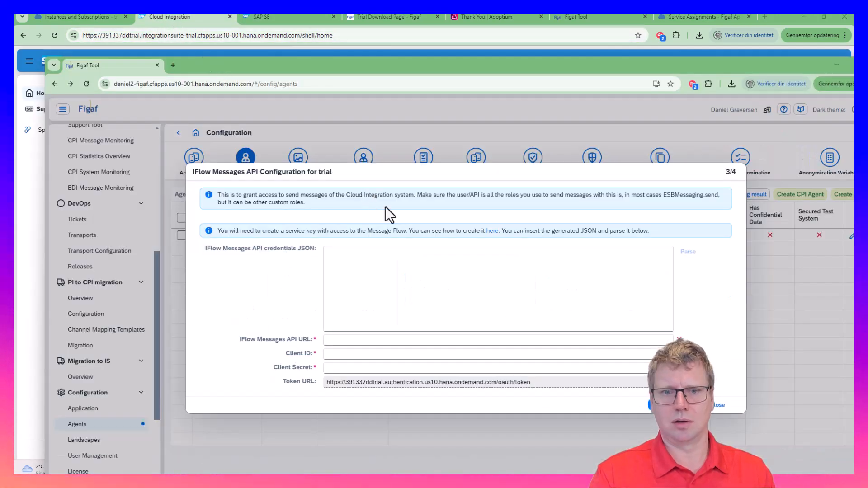
click(437, 276)
key(ctrl+v)
click(687, 252)
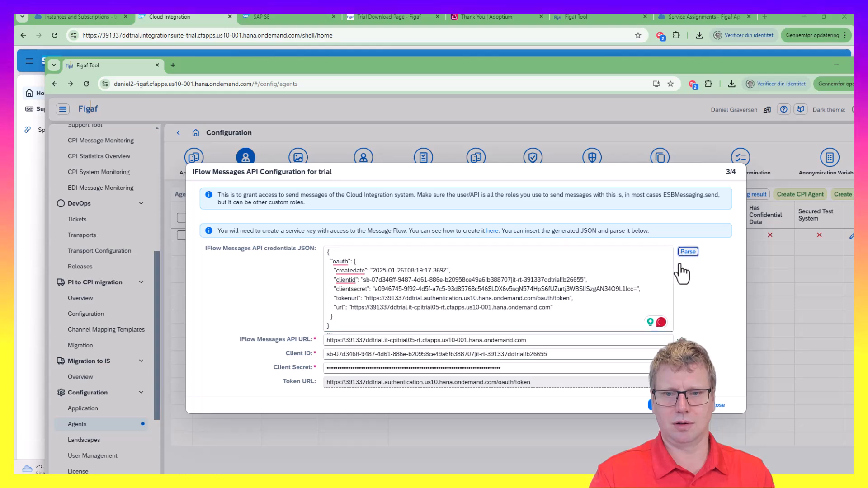
click(673, 405)
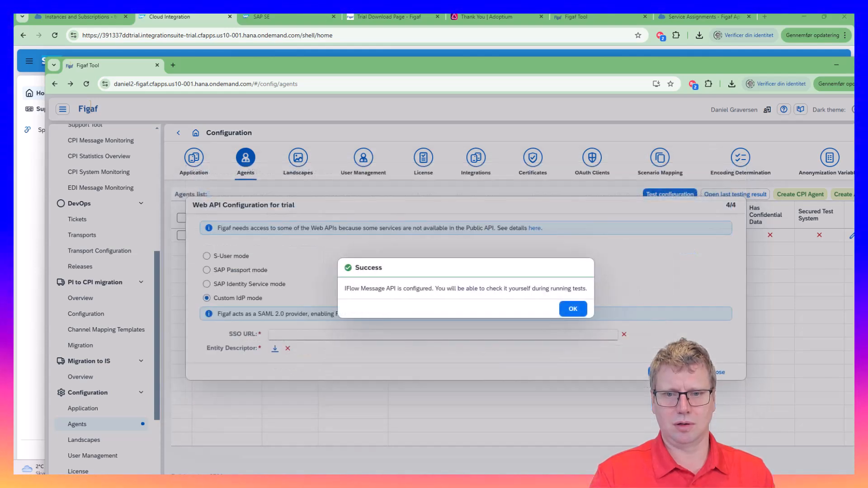
Switch the Web API login from S-User to SAP Passport mode and open the Web API help article
click(573, 309)
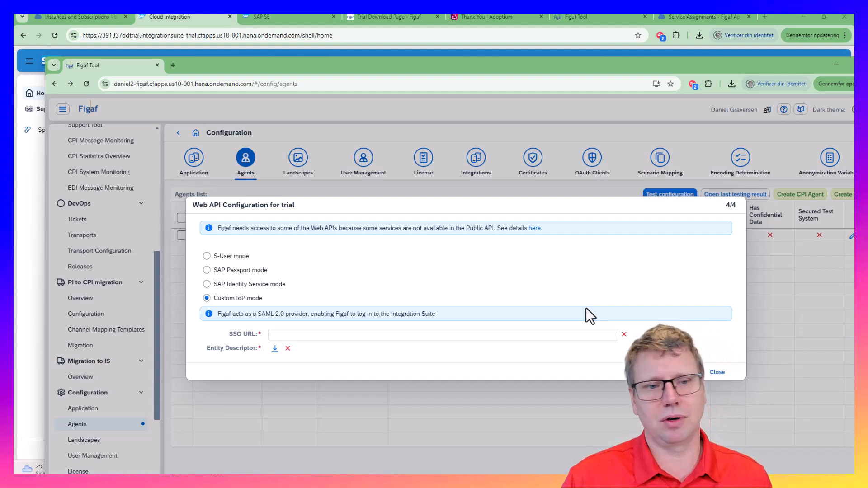
click(224, 256)
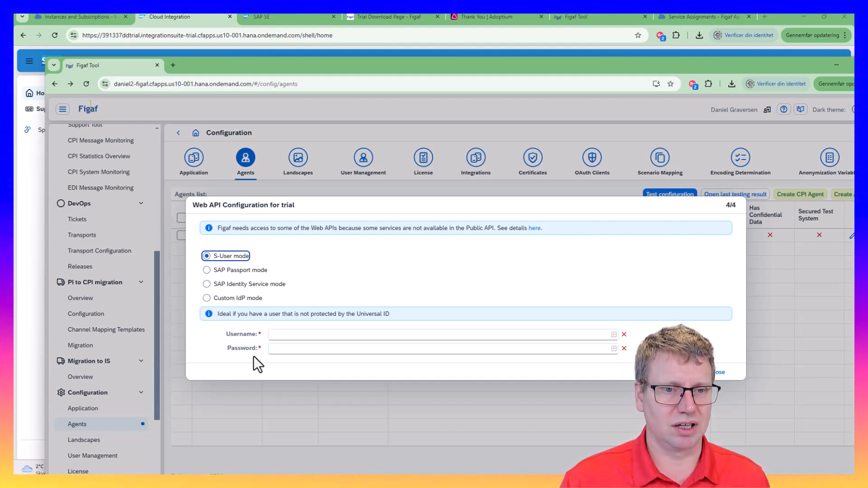
click(252, 271)
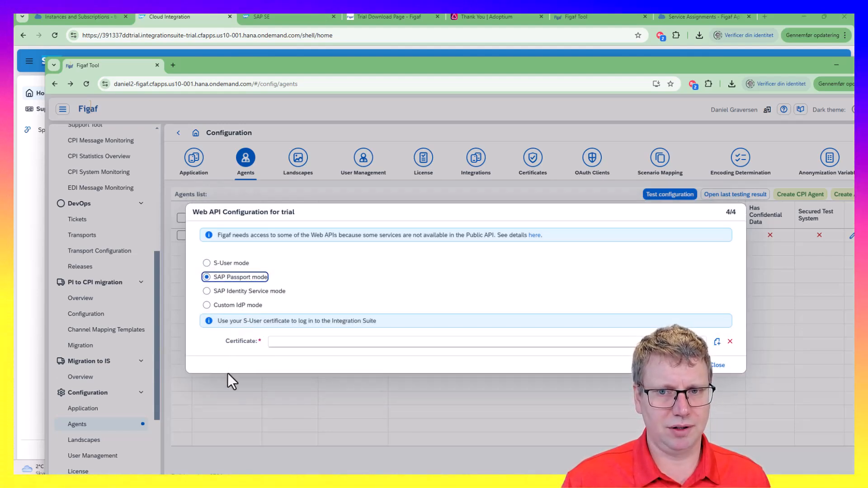
click(533, 236)
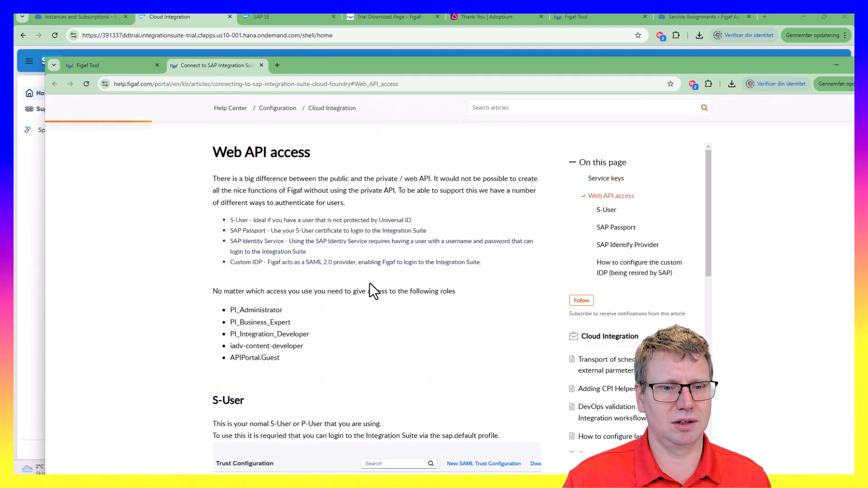
Read the article's S-User and SAP Passport sections, then go back to Figaf's Web API step
scroll(370, 283, down, 4)
scroll(373, 305, down, 8)
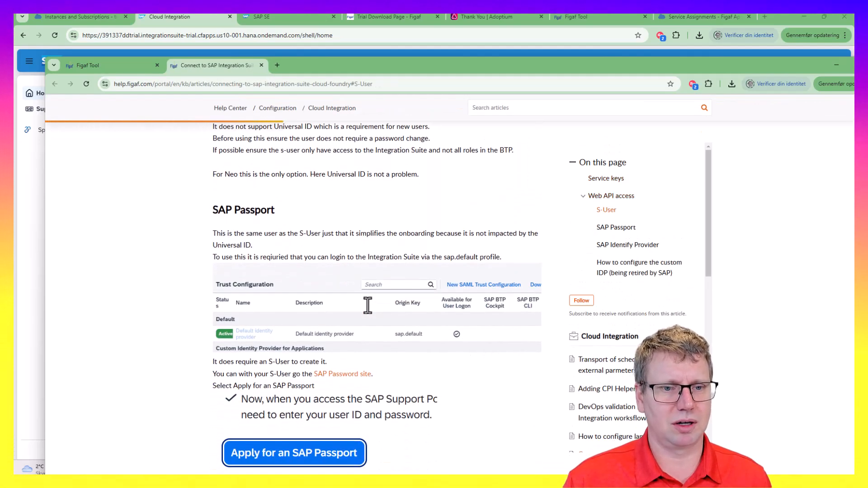
scroll(351, 348, down, 6)
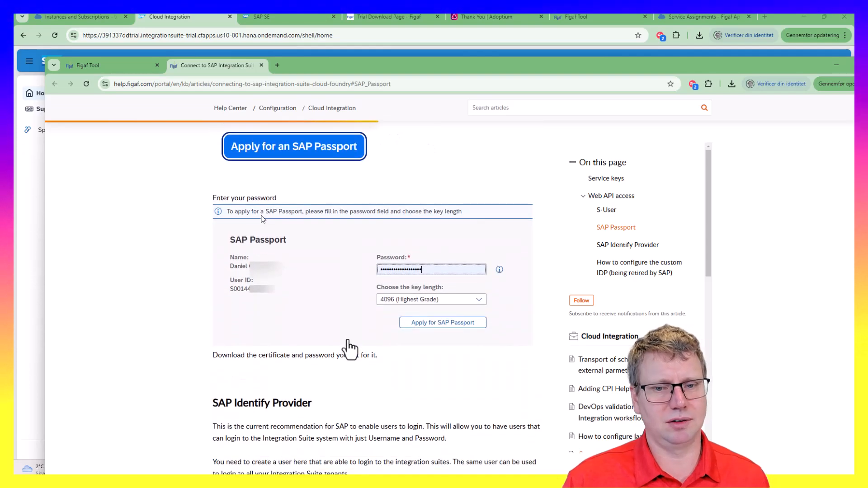
scroll(353, 347, up, 2)
scroll(353, 346, up, 3)
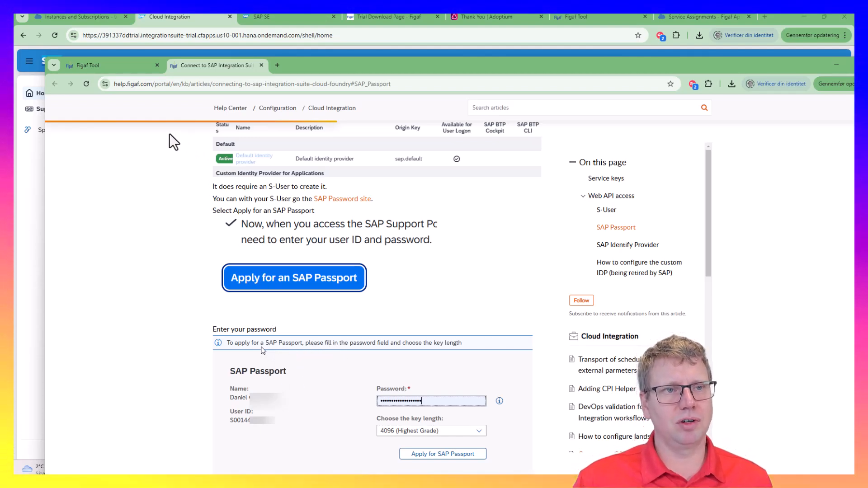
click(110, 64)
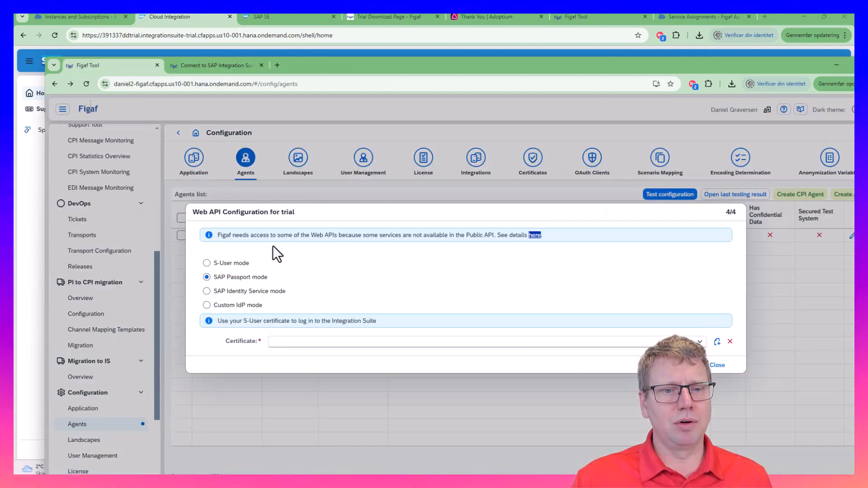
Switch Figaf's Web API login to Custom IdP mode and download entity-descriptor (10).xml
click(259, 306)
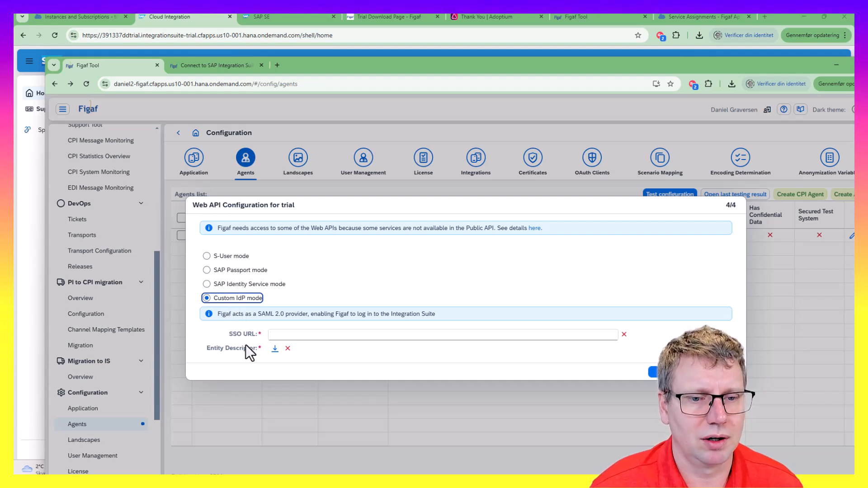
click(275, 350)
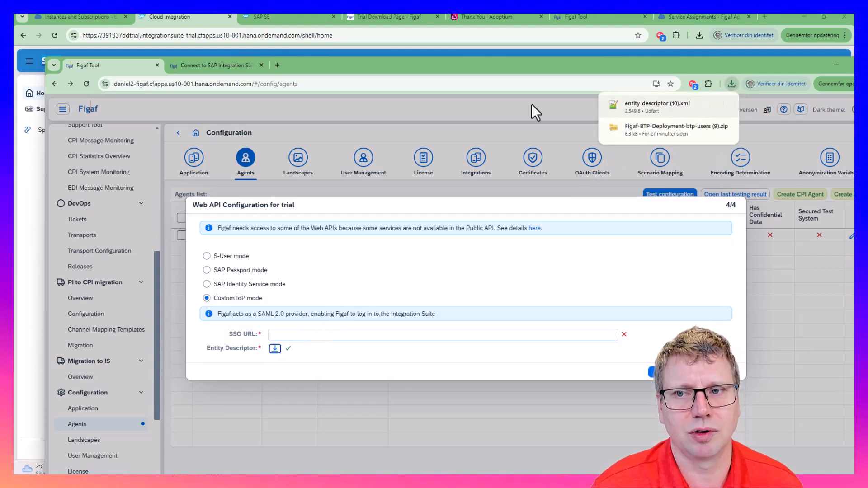
click(58, 17)
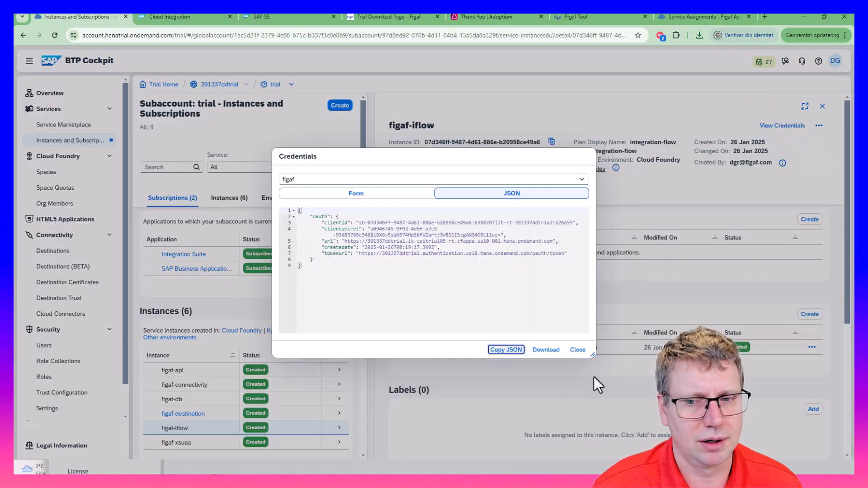
Create SAML trust configuration figaf1 by uploading entity-descriptor (10).xml, then open figaf1
click(581, 350)
scroll(56, 354, down, 2)
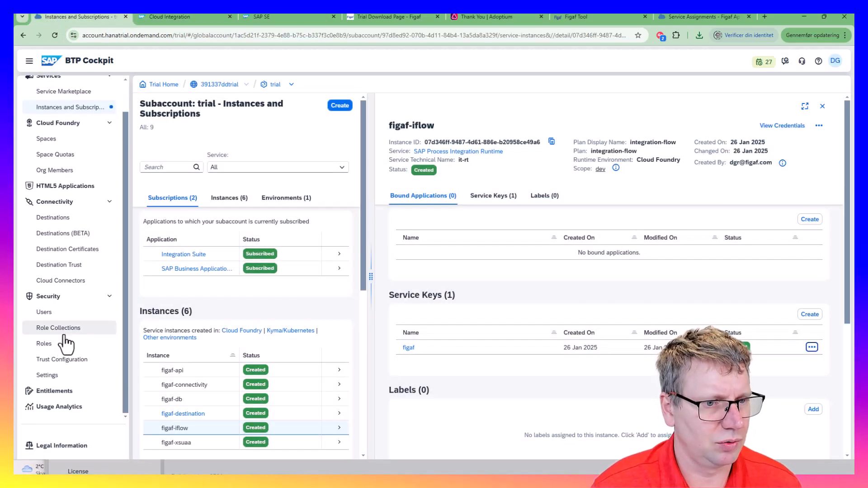
click(57, 360)
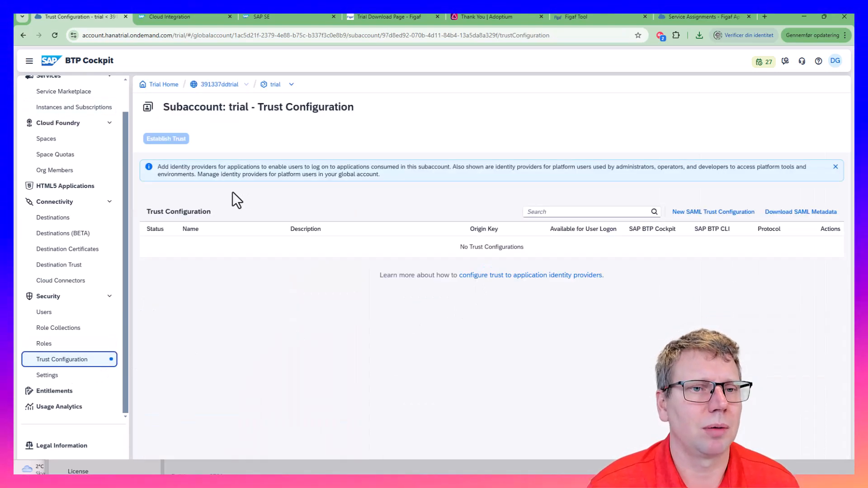
click(715, 212)
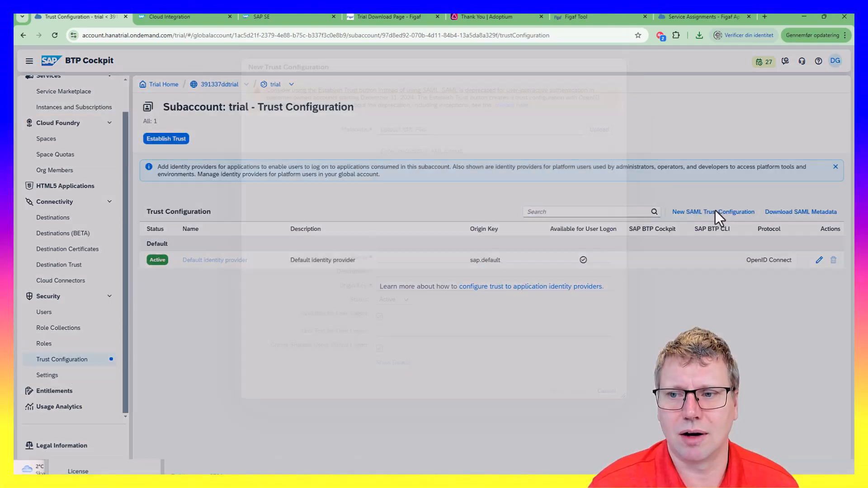
drag(373, 115, 461, 130)
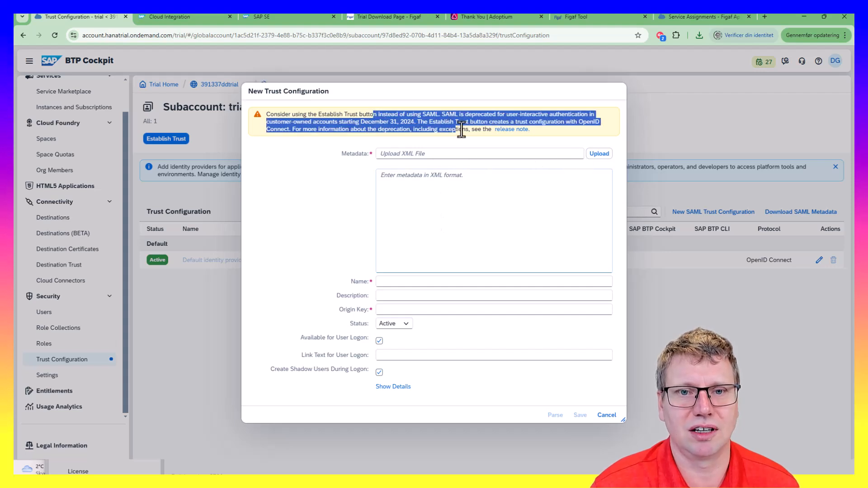
click(590, 153)
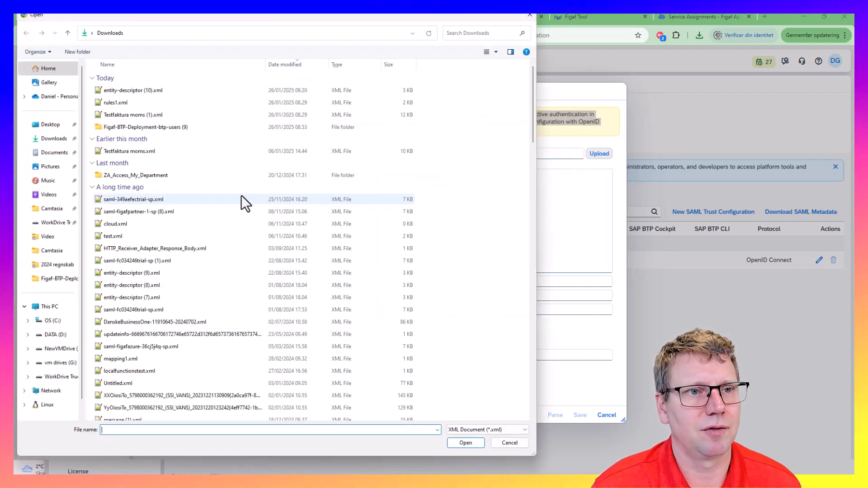
double_click(191, 90)
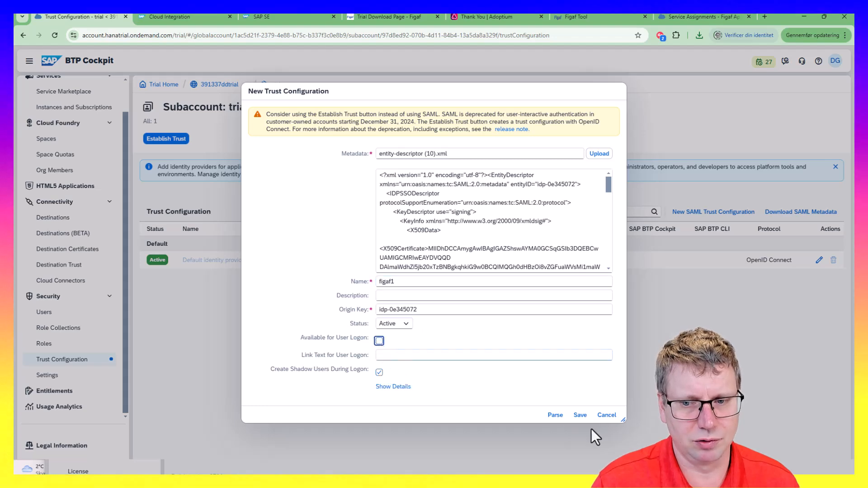
click(578, 416)
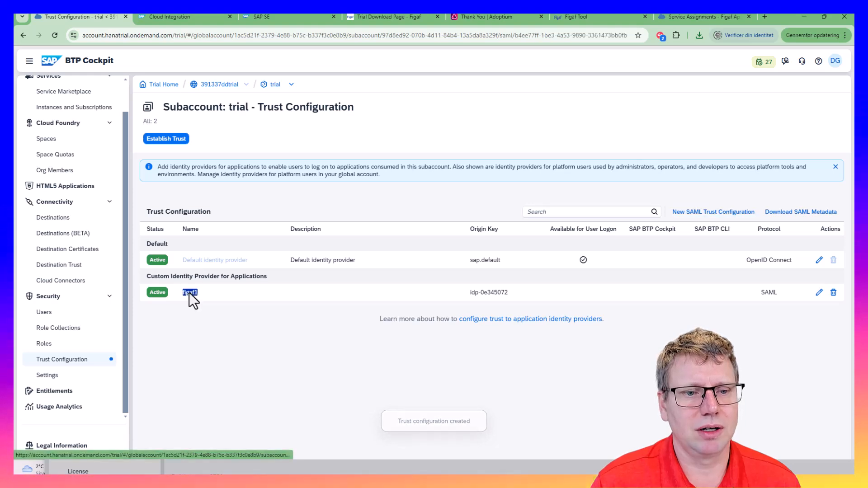
click(190, 293)
Map the PI_Administrator role collection to attribute GROUPS equals Admin
click(74, 110)
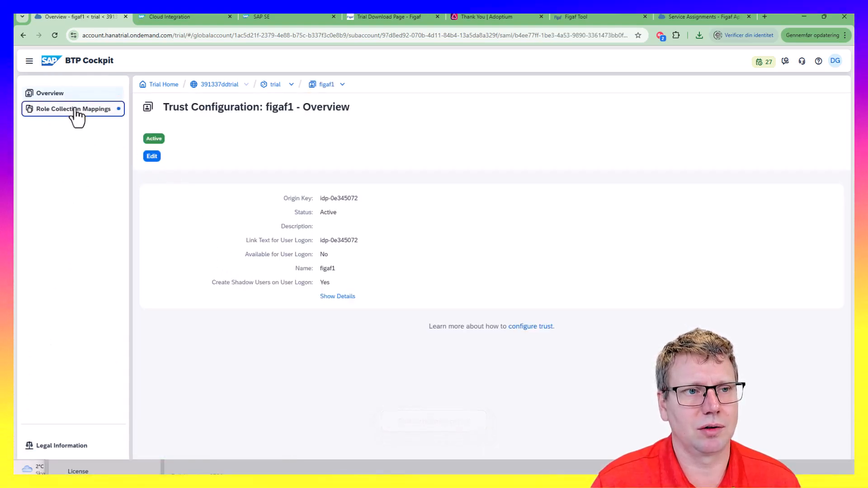
click(202, 140)
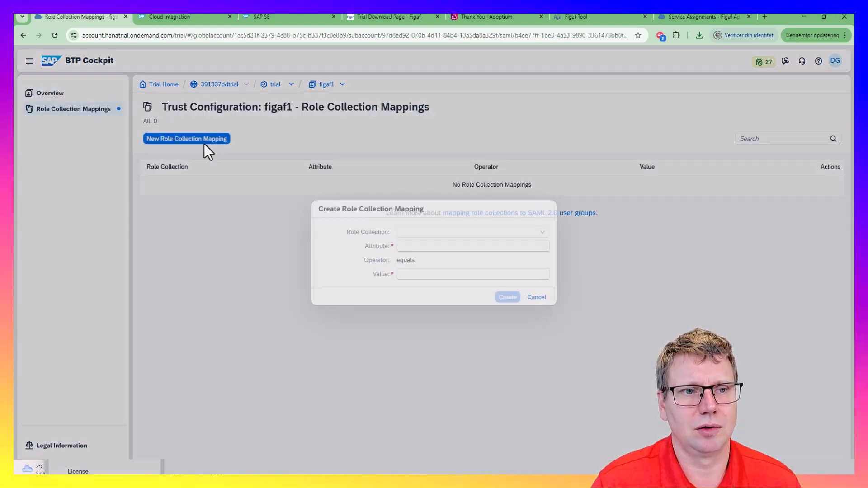
click(483, 233)
scroll(526, 352, down, 2)
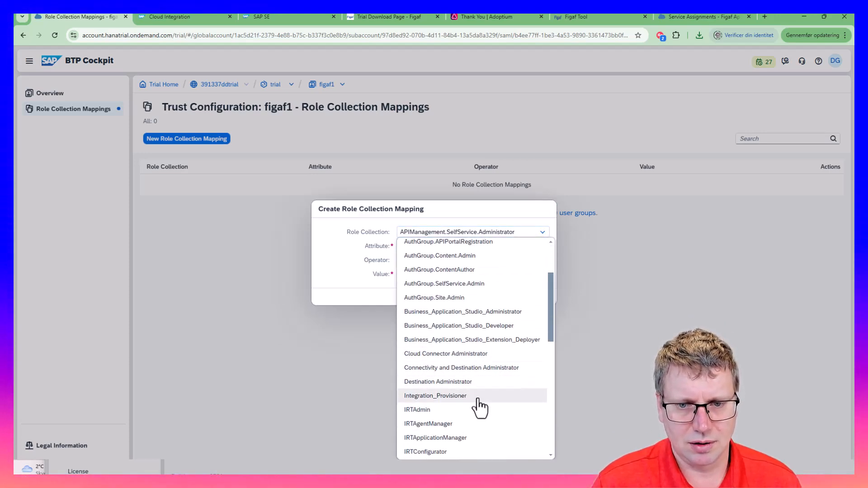
scroll(479, 407, down, 8)
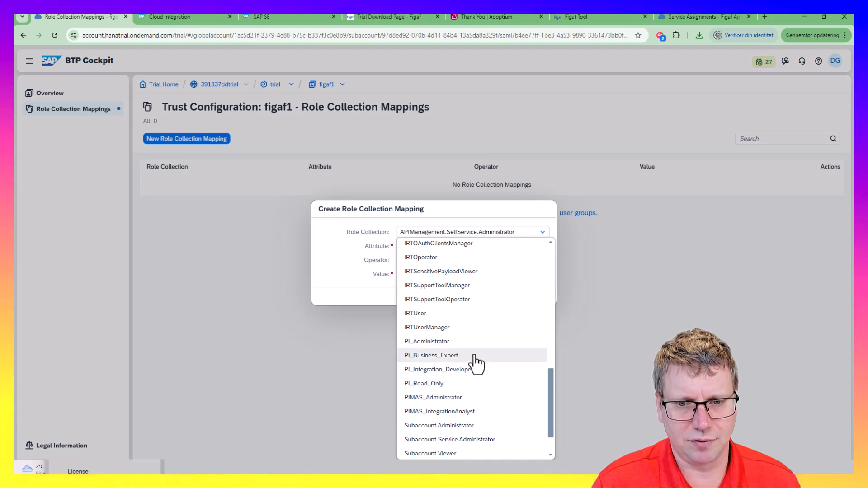
click(432, 341)
click(428, 248)
text(G)
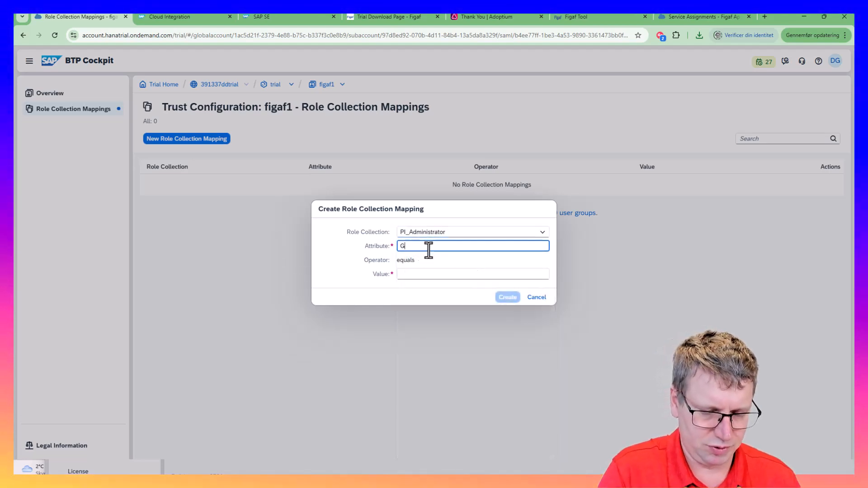
key(BackSpace)
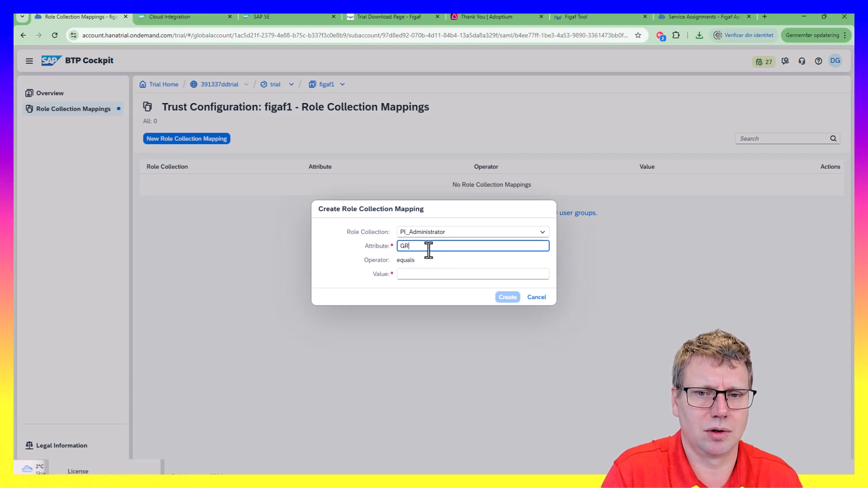
text(GROUPS)
key(Tab)
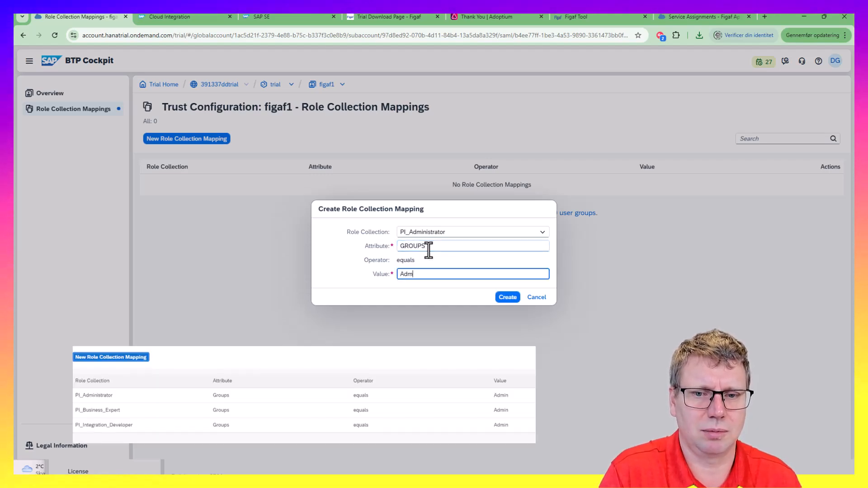
click(502, 297)
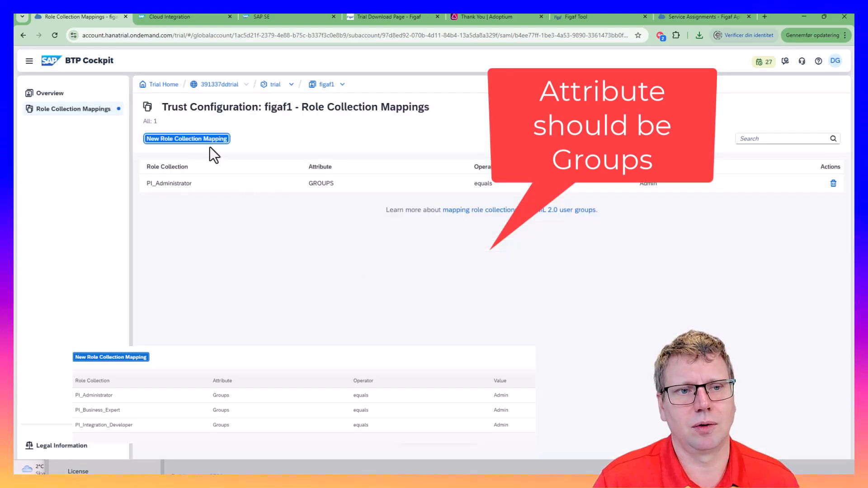
Start a second mapping and select PI_Integration_Developer as its role collection
click(206, 142)
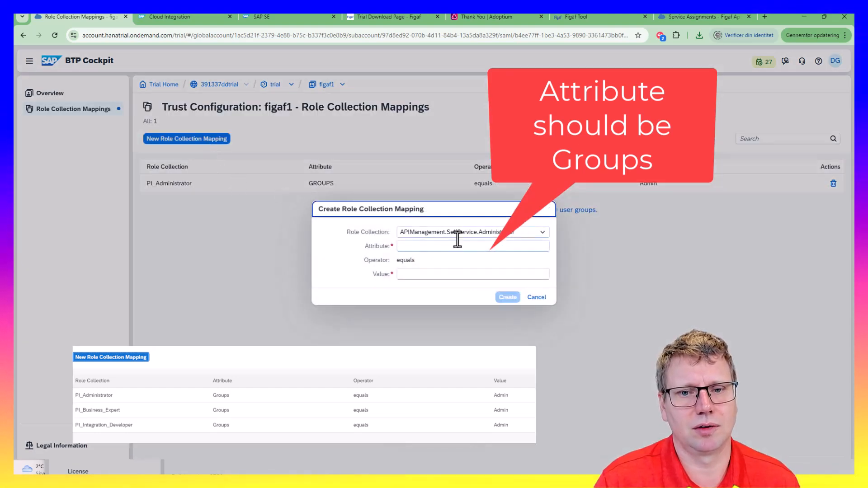
click(465, 233)
scroll(470, 246, down, 4)
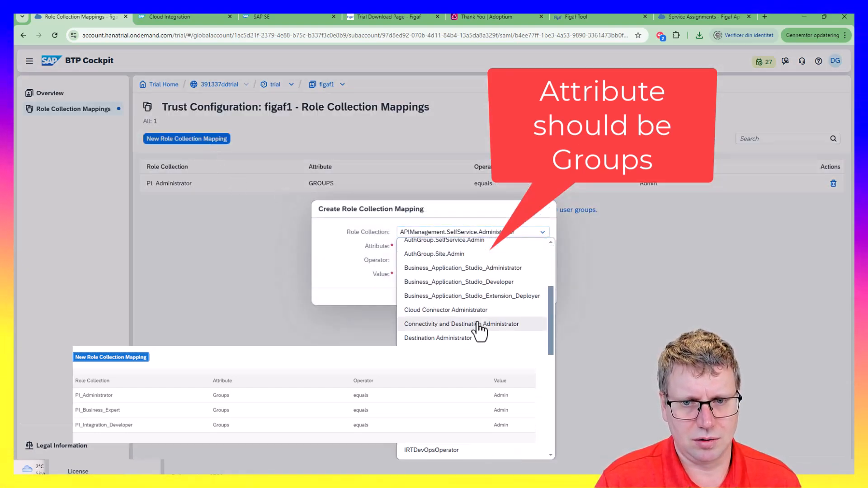
scroll(475, 294, down, 3)
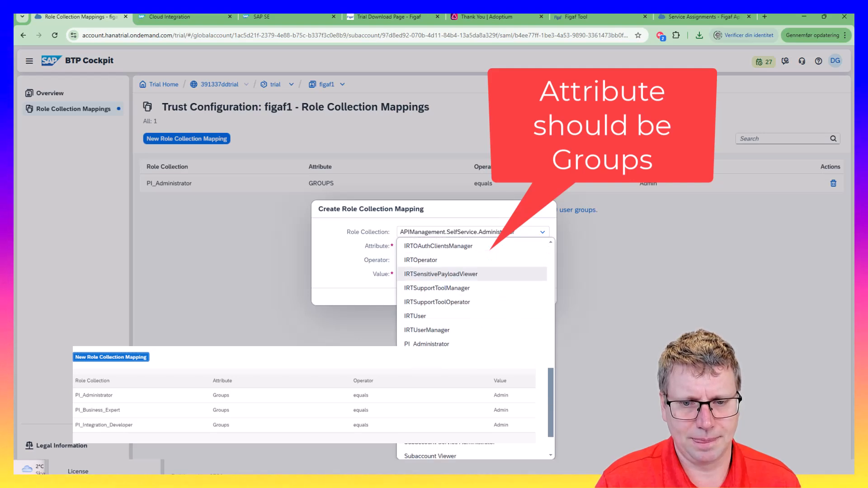
scroll(475, 348, up, 8)
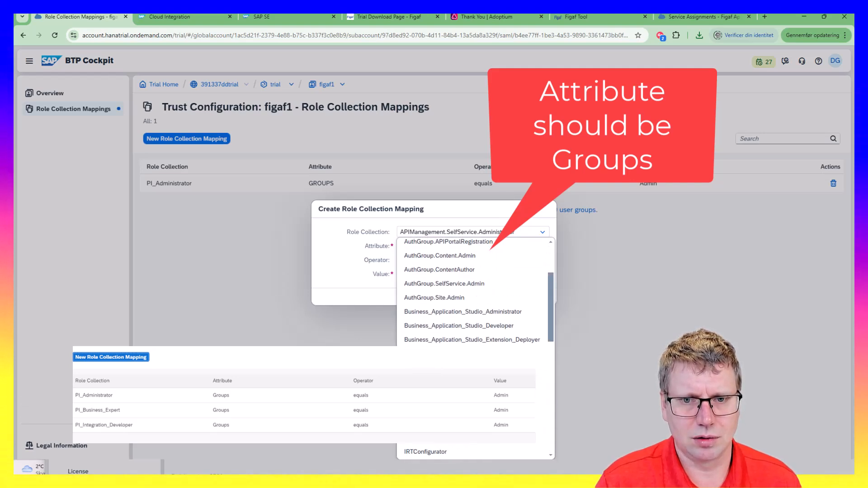
scroll(475, 348, down, 4)
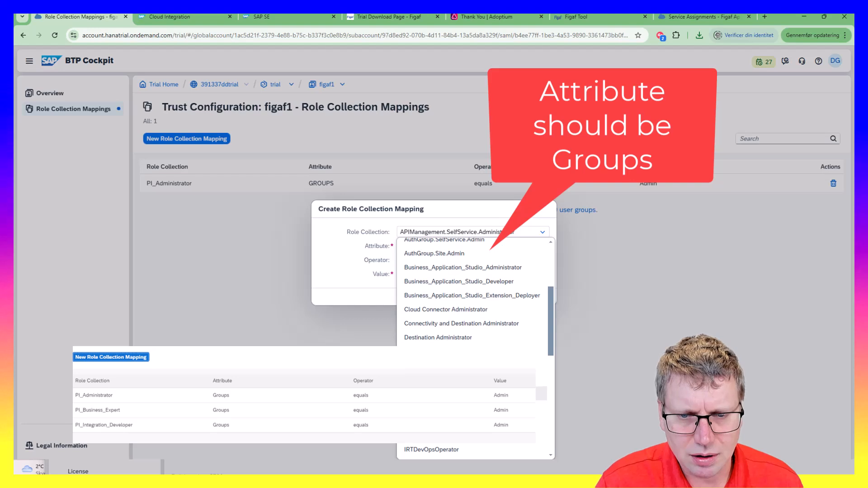
scroll(475, 293, down, 6)
scroll(475, 294, up, 4)
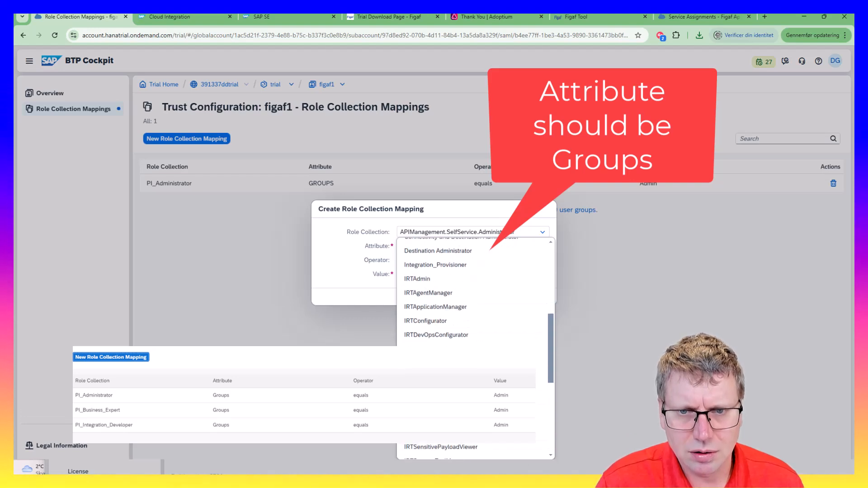
scroll(475, 293, up, 5)
scroll(474, 293, down, 1)
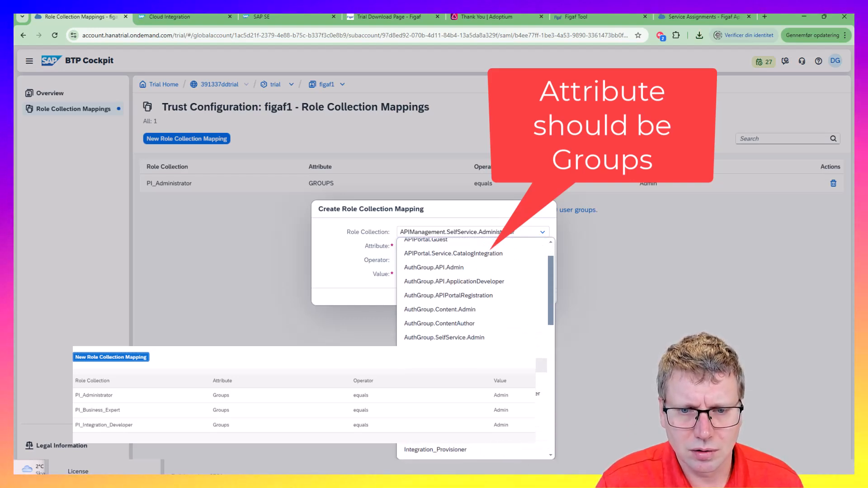
scroll(474, 294, down, 1)
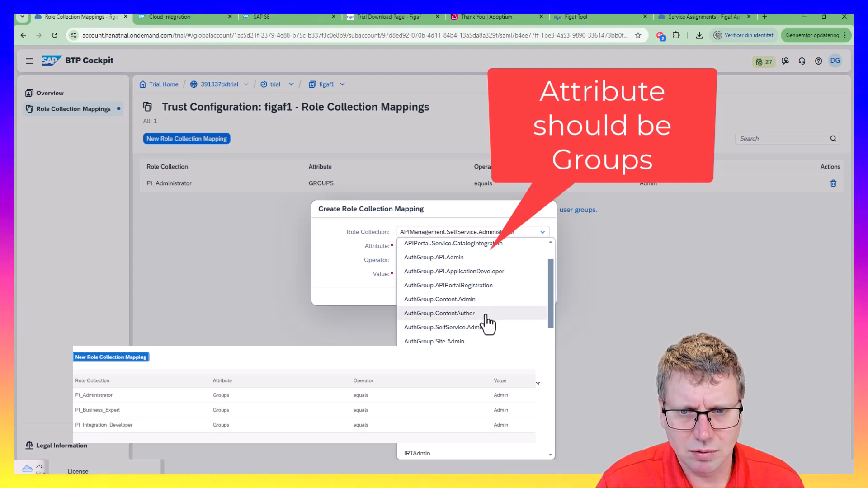
scroll(475, 294, down, 5)
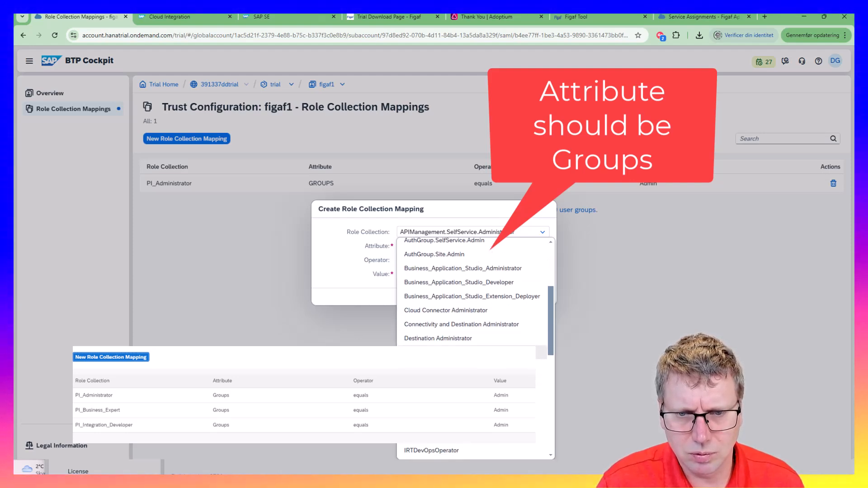
scroll(475, 294, down, 5)
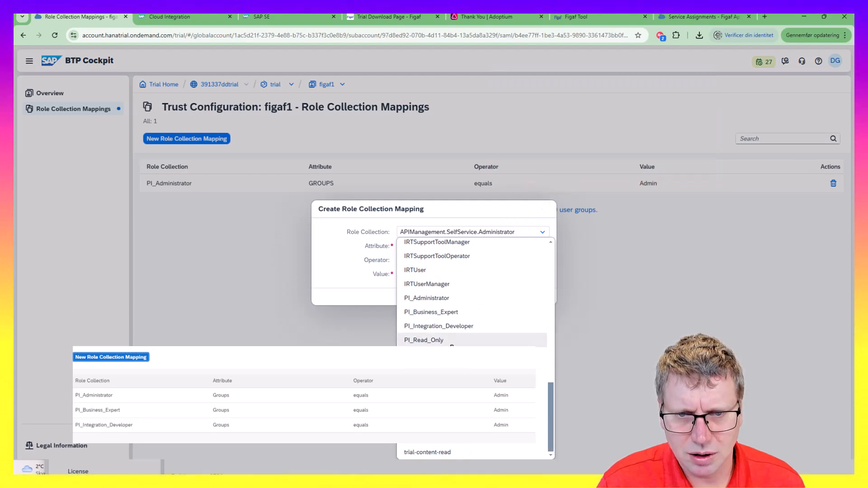
click(470, 326)
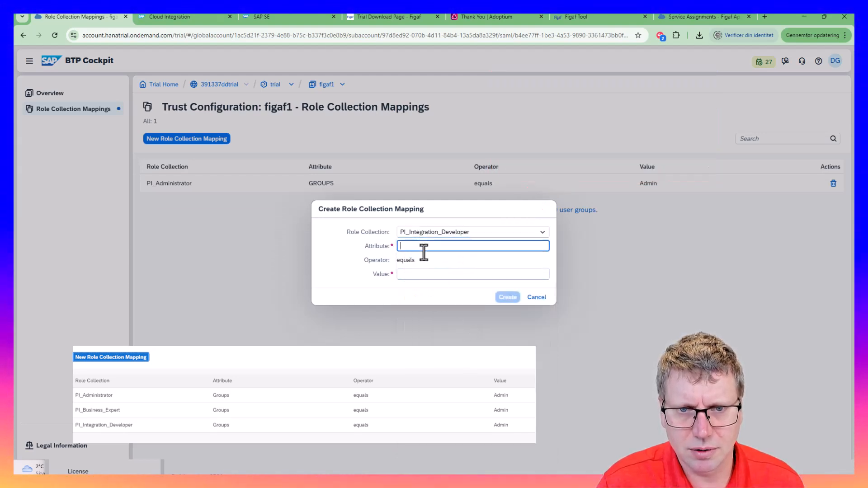
Set the mapping's attribute to GROUPS with value Admin and create it
key(ctrl+f)
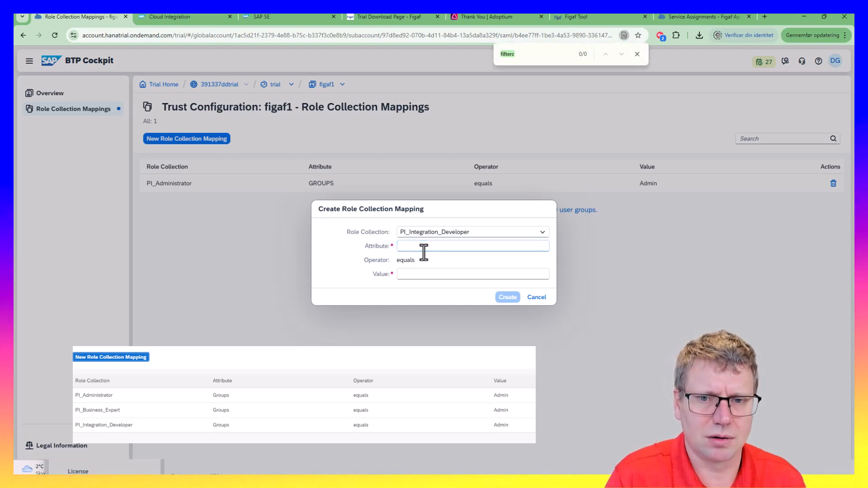
key(Escape)
text(Gr)
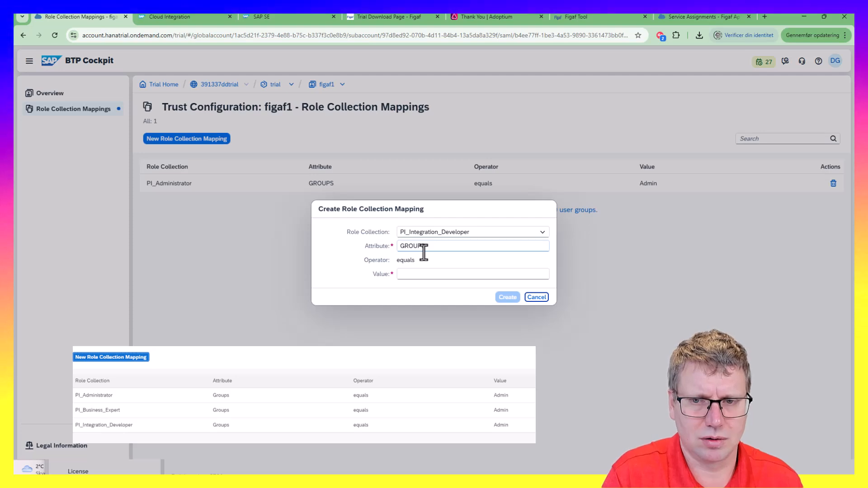
key(Tab)
click(411, 274)
text(am)
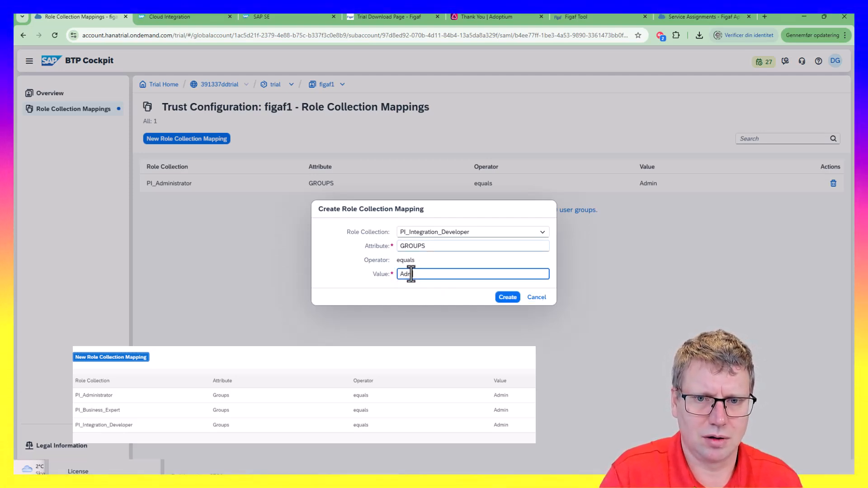
click(499, 297)
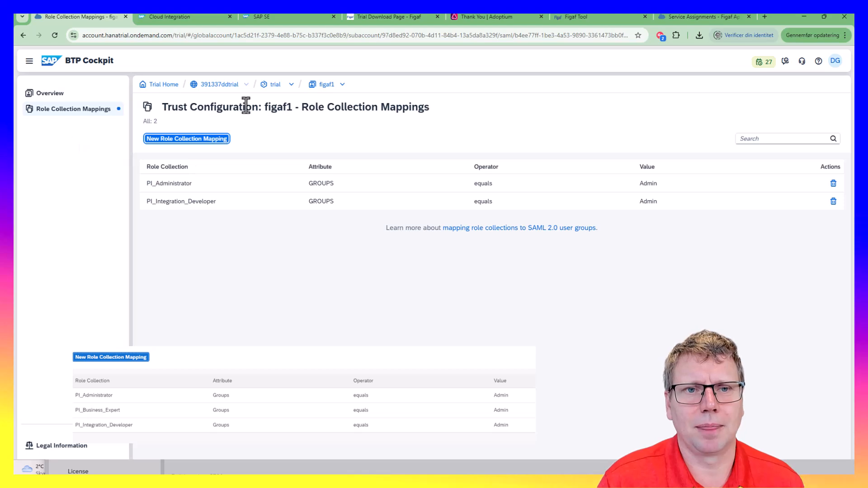
Return to the subaccount's Trust Configuration, review the saml-391337ddtrial-sp.xml metadata, then go back to Figaf Tool
double_click(276, 85)
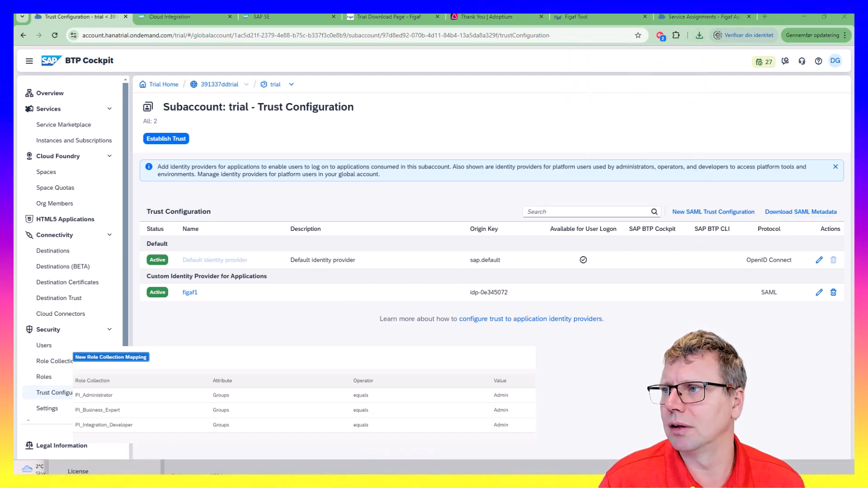
drag(247, 475, 295, 50)
scroll(350, 470, down, 17)
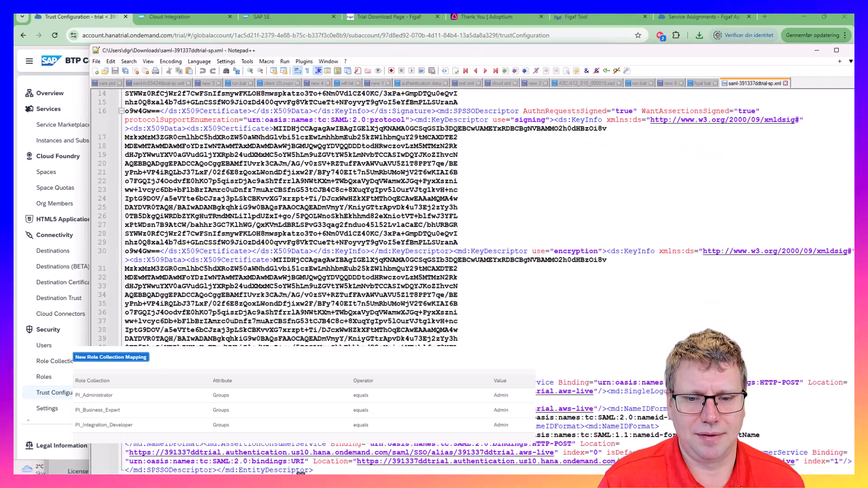
scroll(350, 474, up, 1)
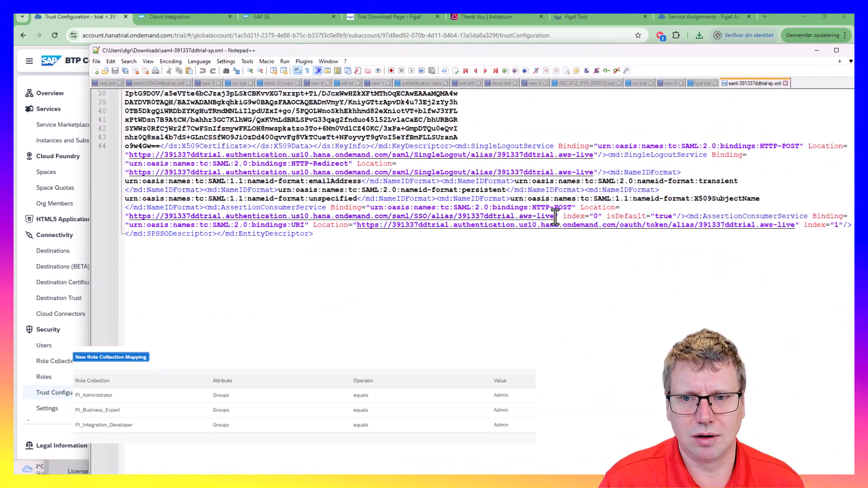
click(170, 17)
click(307, 17)
click(87, 17)
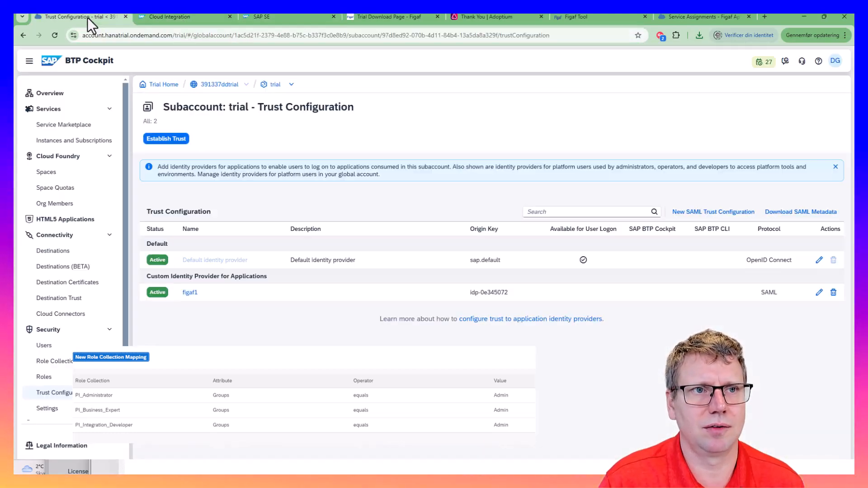
key(alt+Tab)
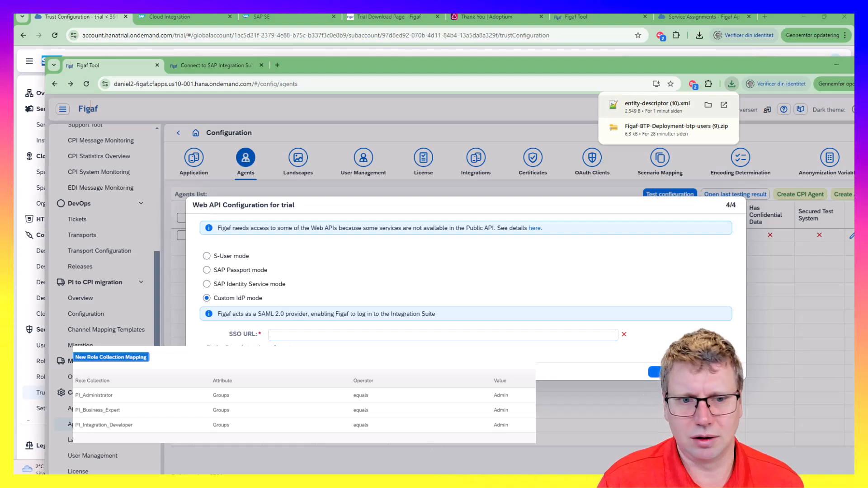
Change the Web API Configuration from Custom IdP to SAP Identity Service mode
click(324, 334)
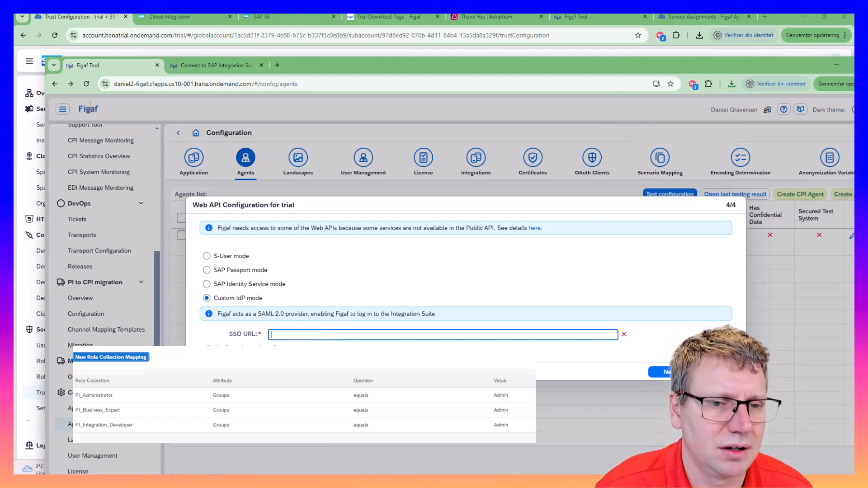
click(235, 284)
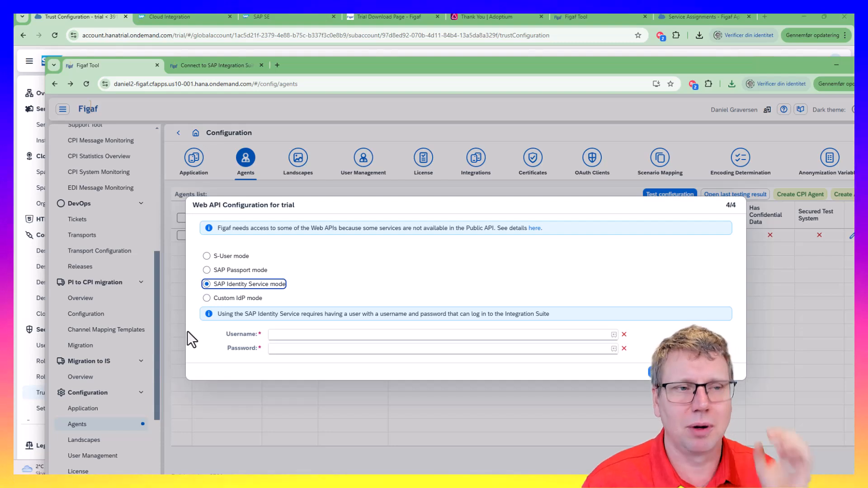
Search the Service Marketplace for 'id' and open Cloud Identity Services
click(19, 153)
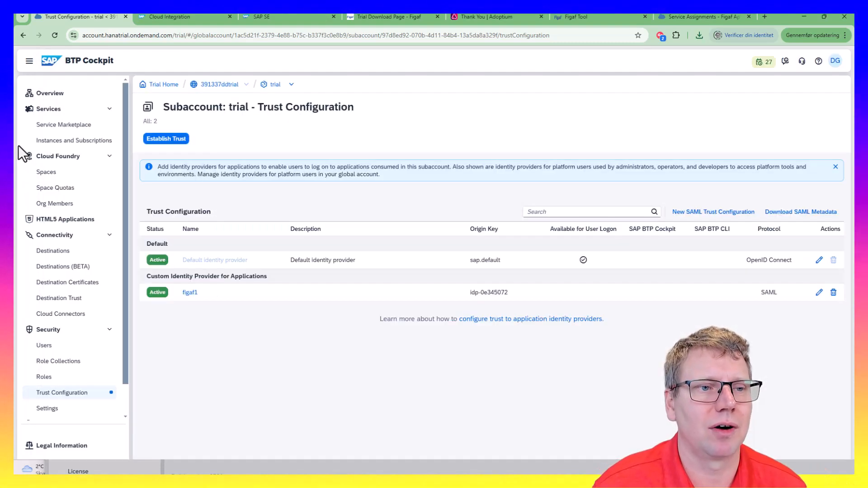
click(85, 143)
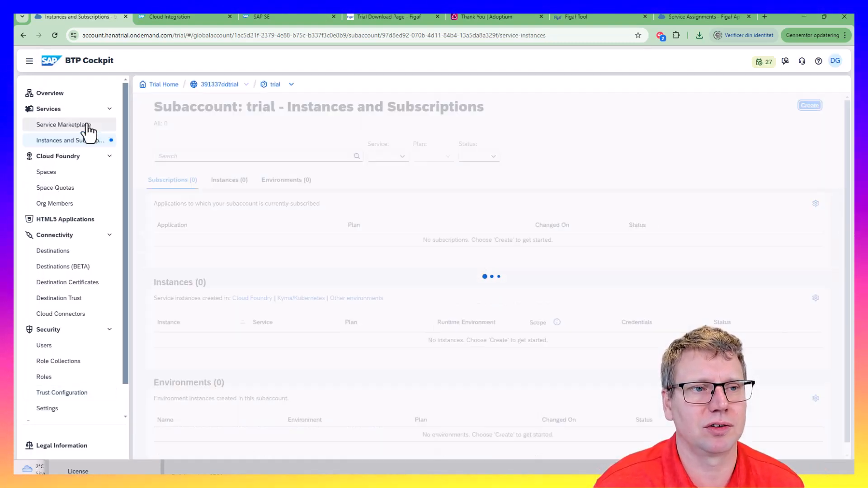
click(86, 126)
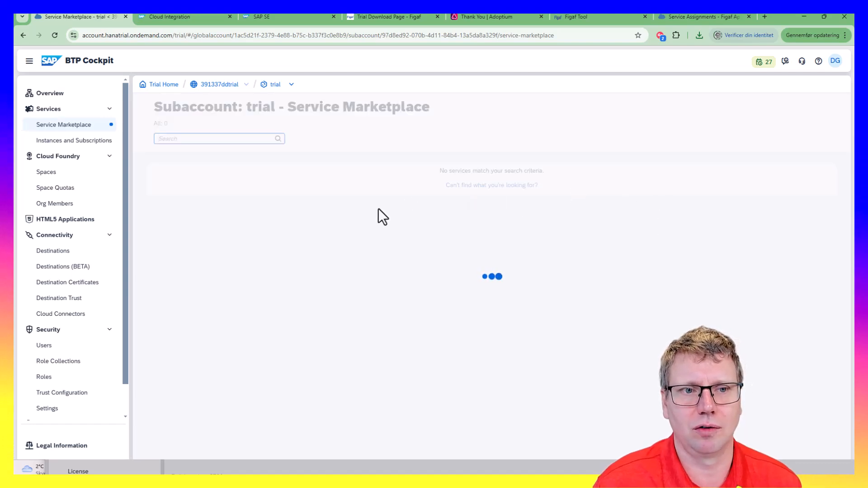
scroll(335, 402, down, 3)
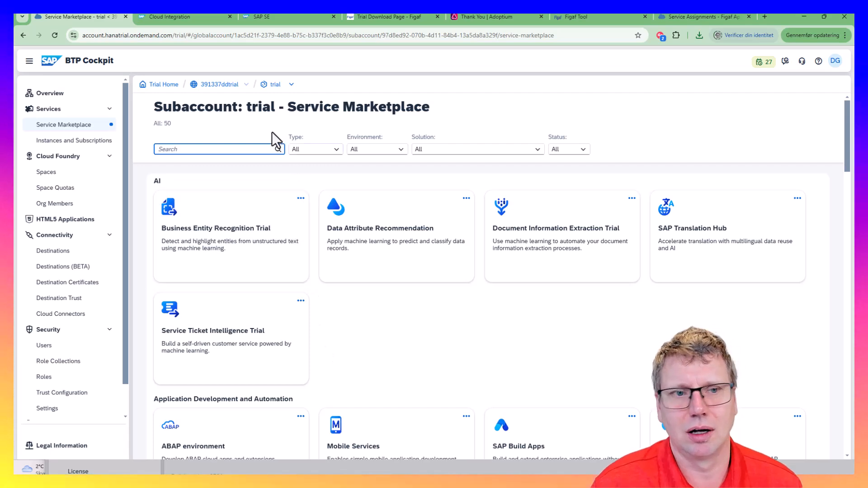
text(c)
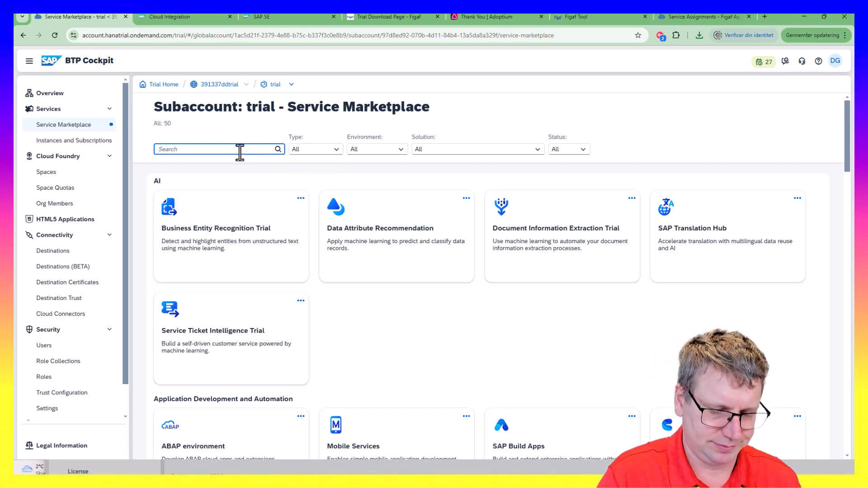
text(ide)
key(BackSpace)
key(BackSpace)
text(d)
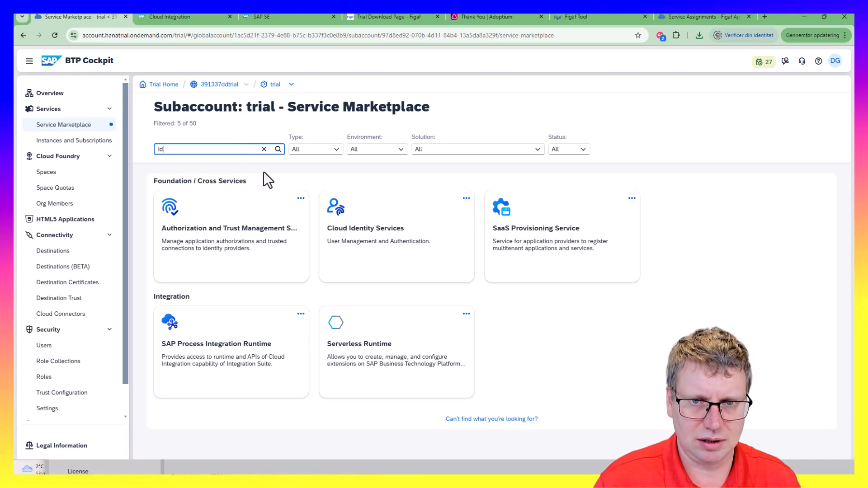
click(413, 236)
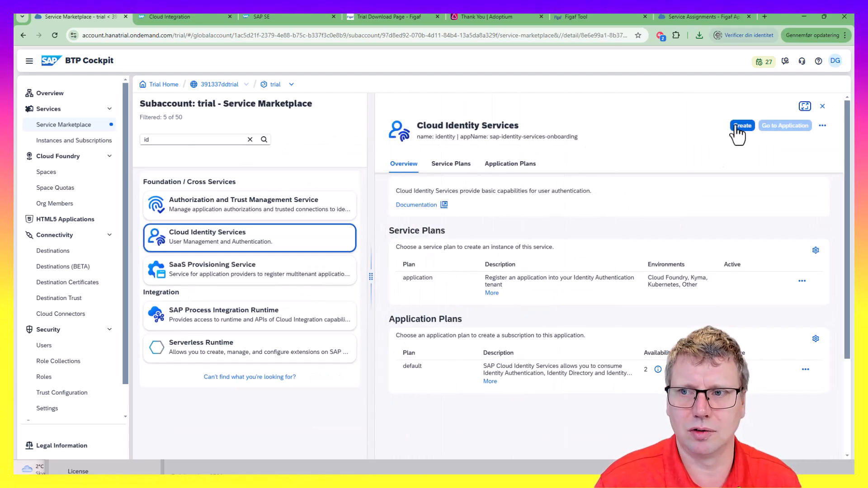
Create a Cloud Identity Services subscription on the default plan and open its details
click(737, 127)
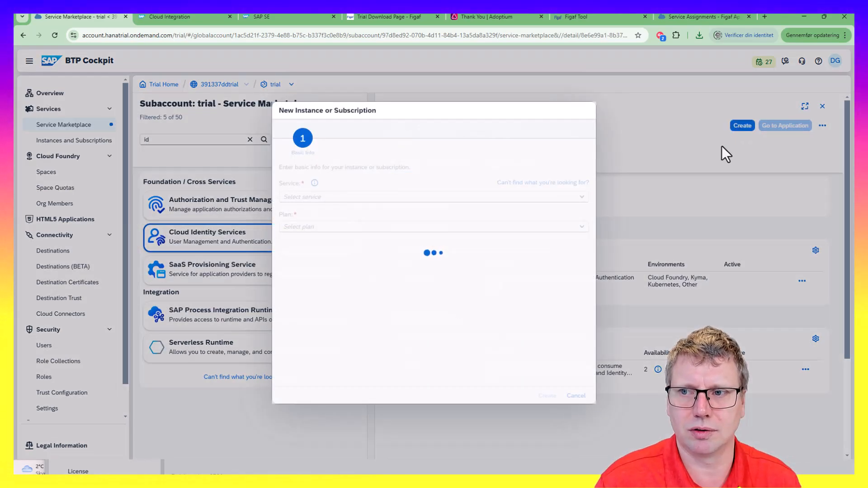
click(579, 192)
click(590, 227)
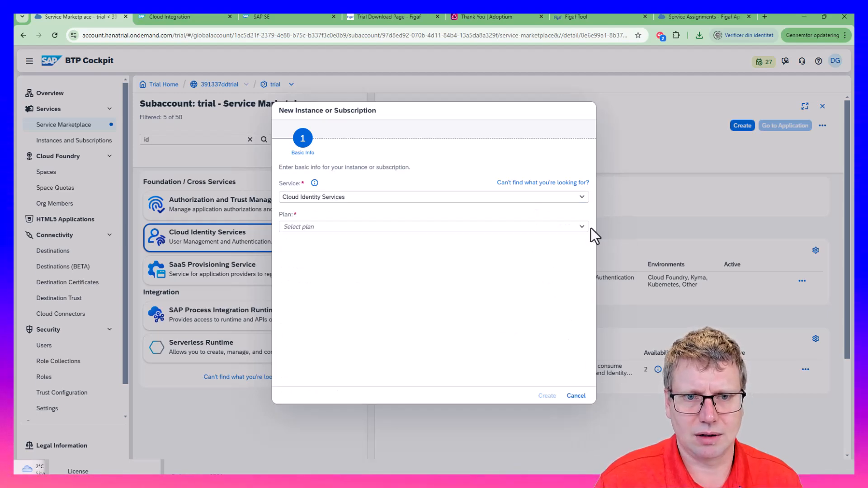
click(587, 227)
click(434, 295)
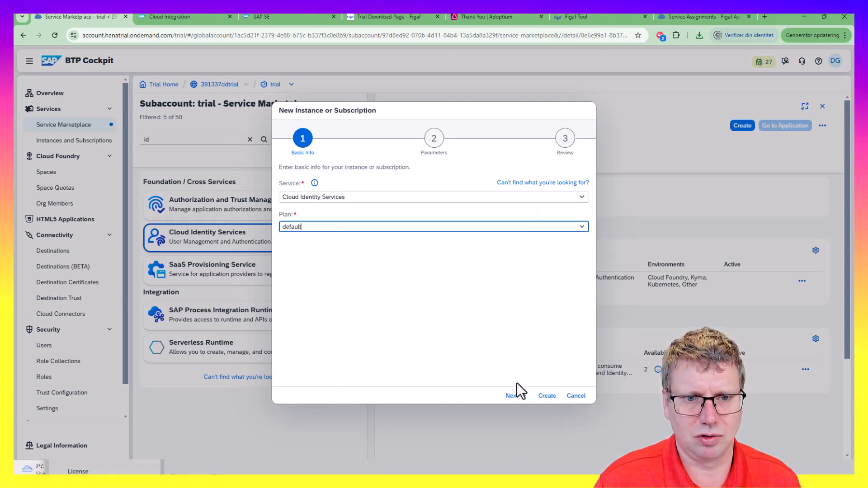
click(518, 397)
click(519, 398)
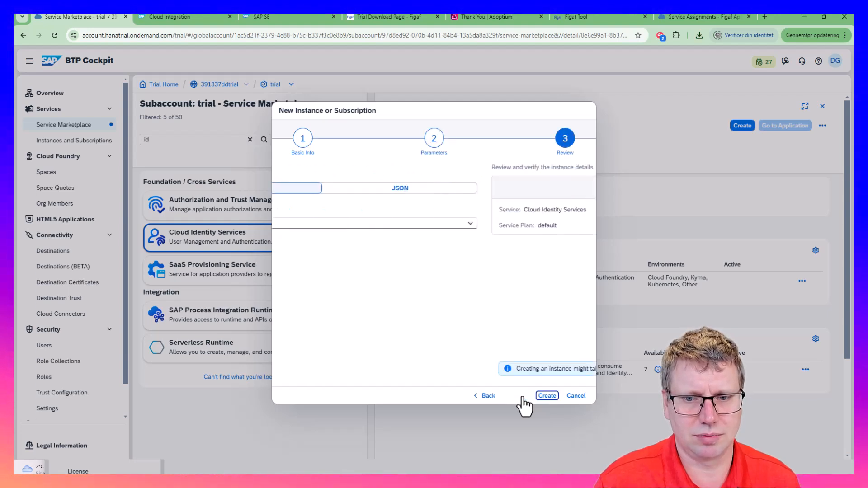
click(546, 397)
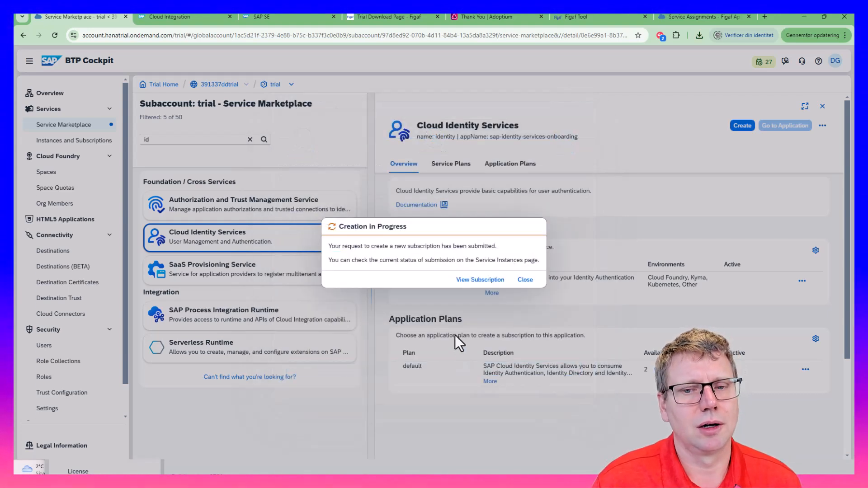
click(466, 280)
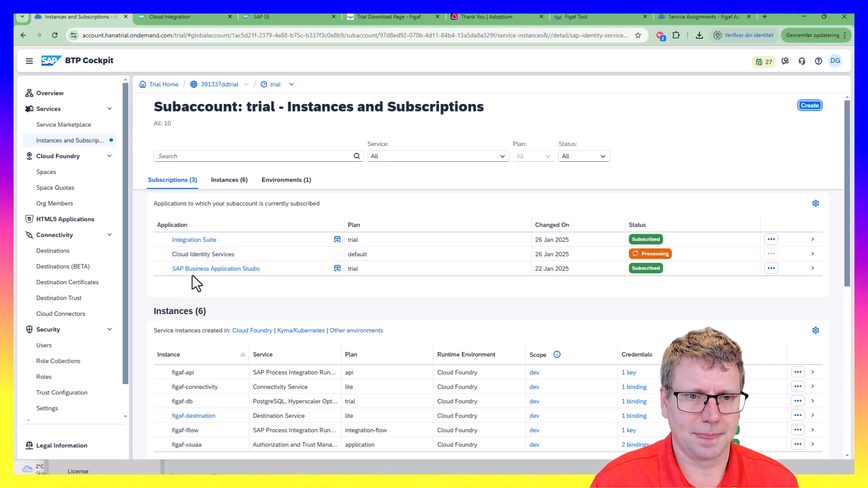
click(208, 258)
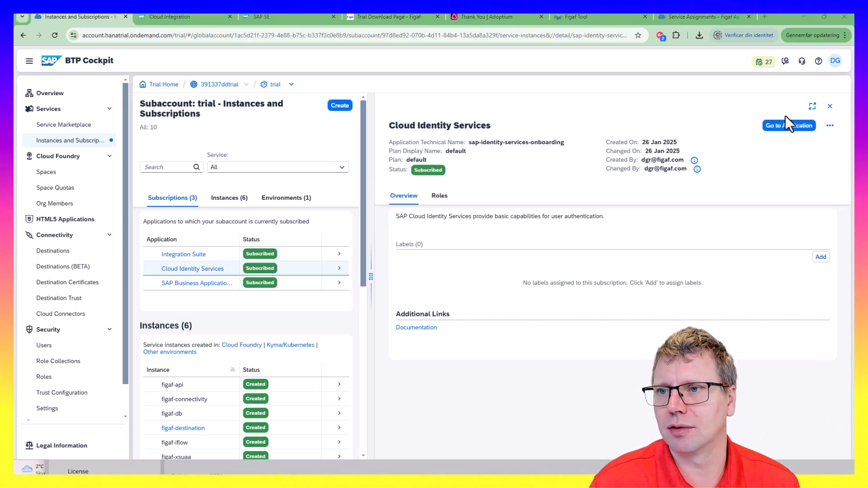
Launch the Cloud Identity Services application and enter the account e-mail and password to sign in
click(784, 129)
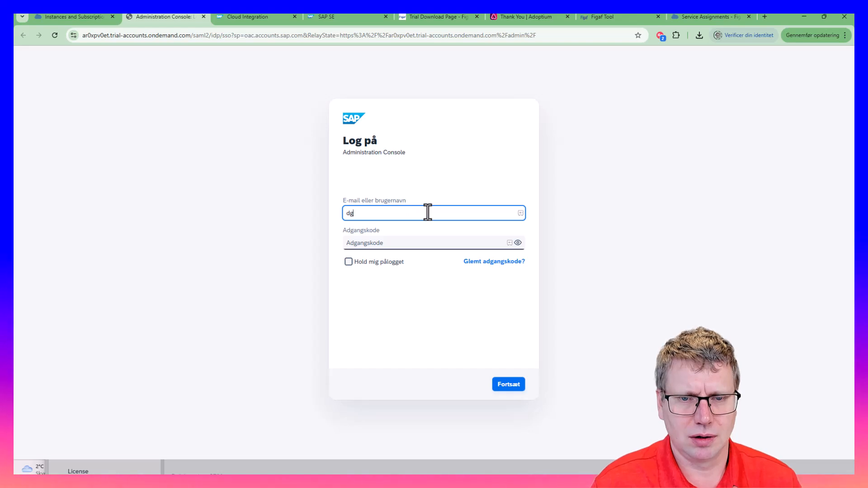
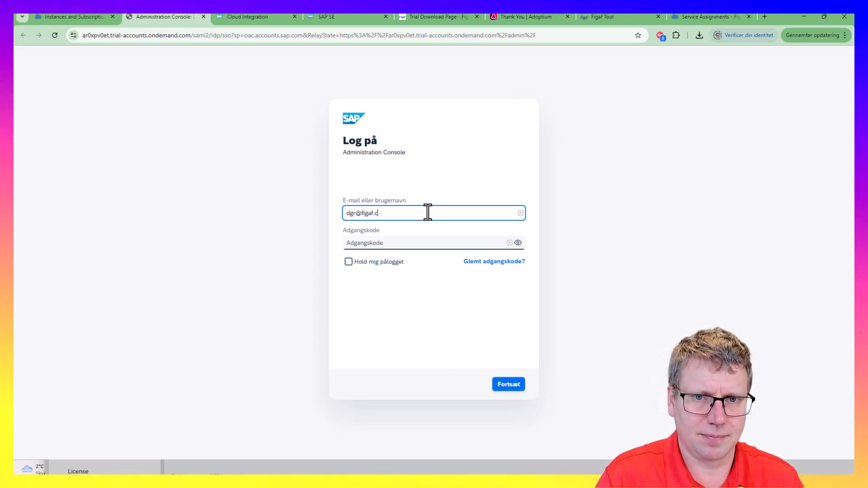
key(Tab)
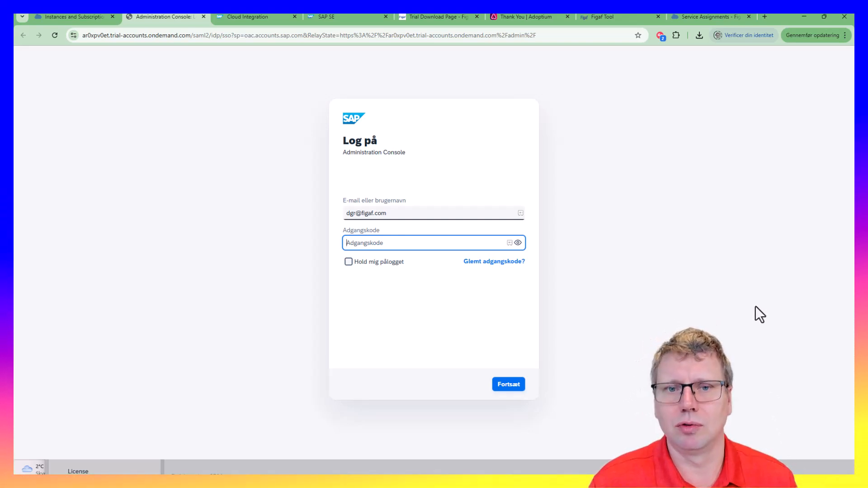
key(Tab)
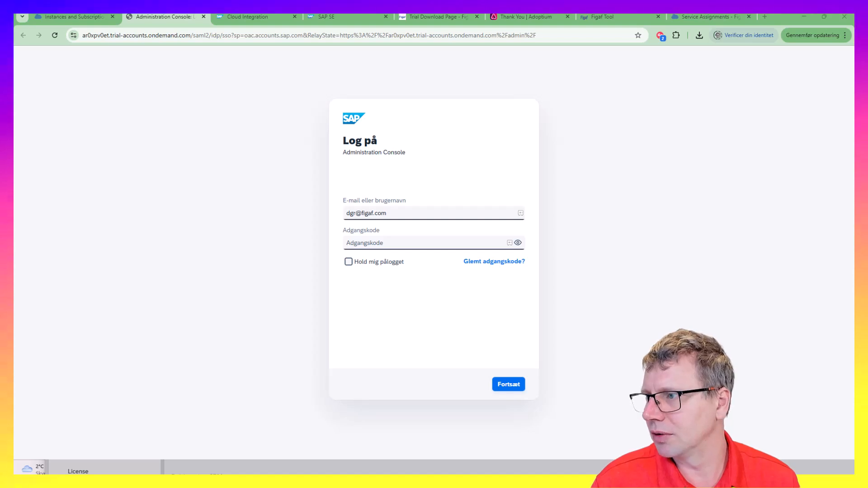
key(alt+Tab)
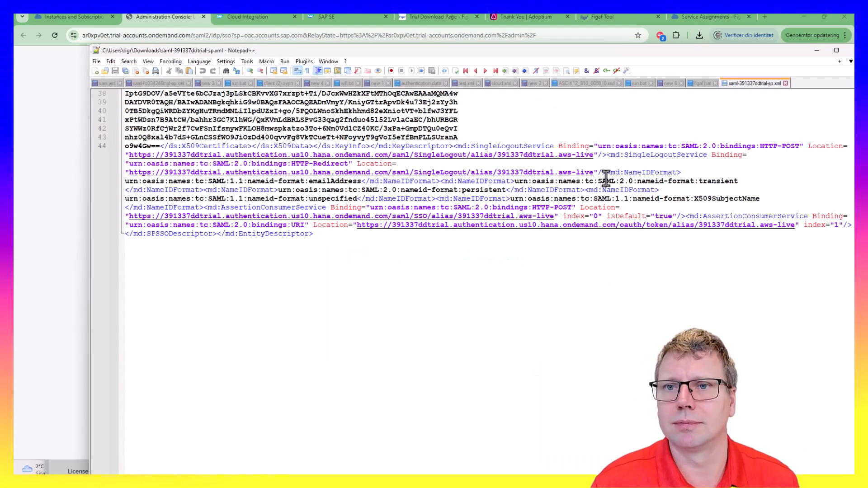
key(alt+Tab)
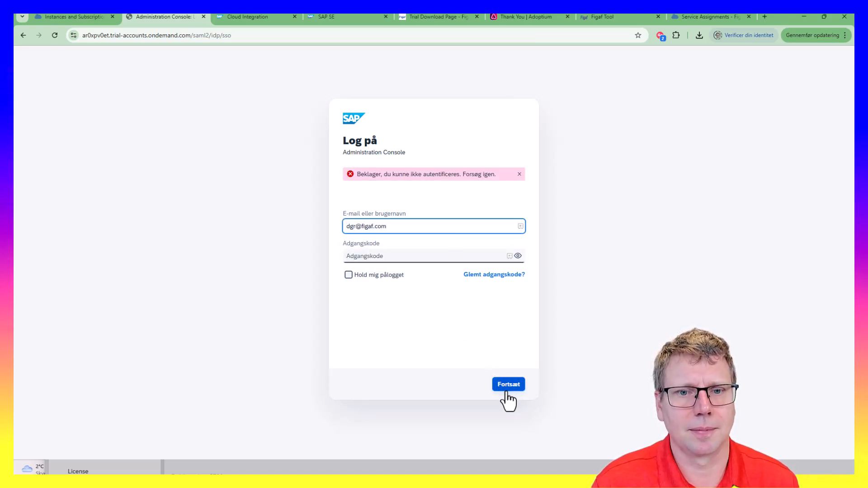
On the 'Glemt adgangskode?' page, enter the account e-mail to request a reset link
click(478, 276)
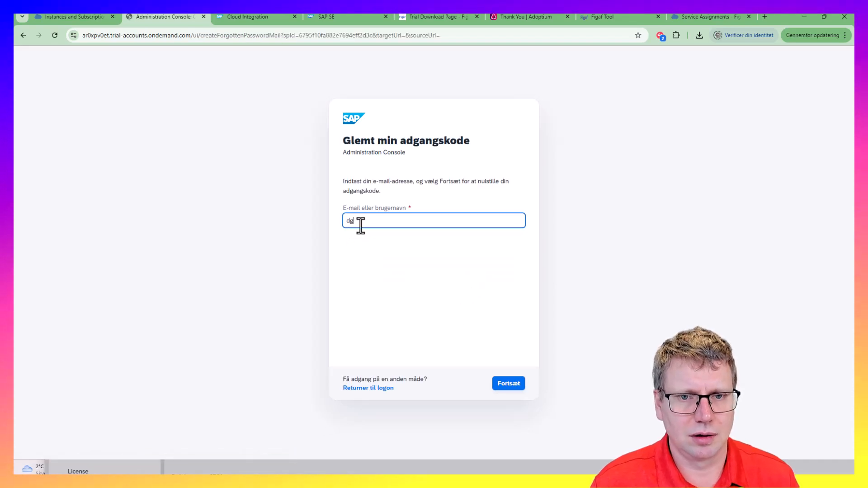
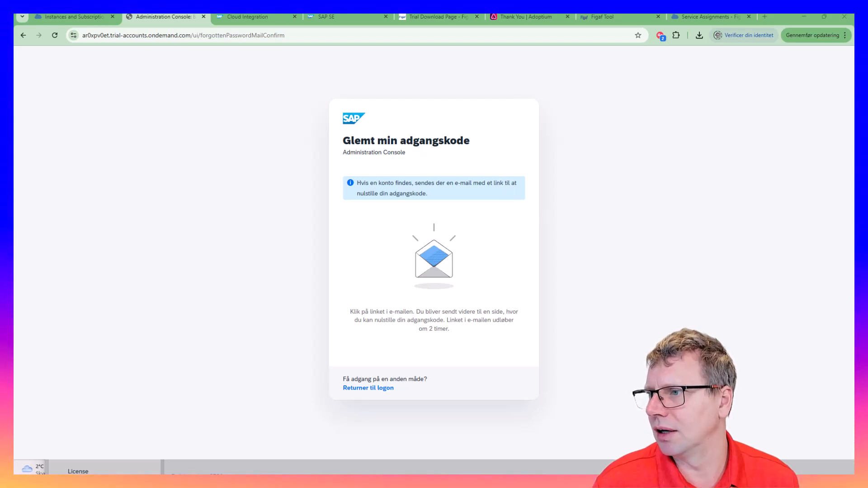
key(alt+Tab)
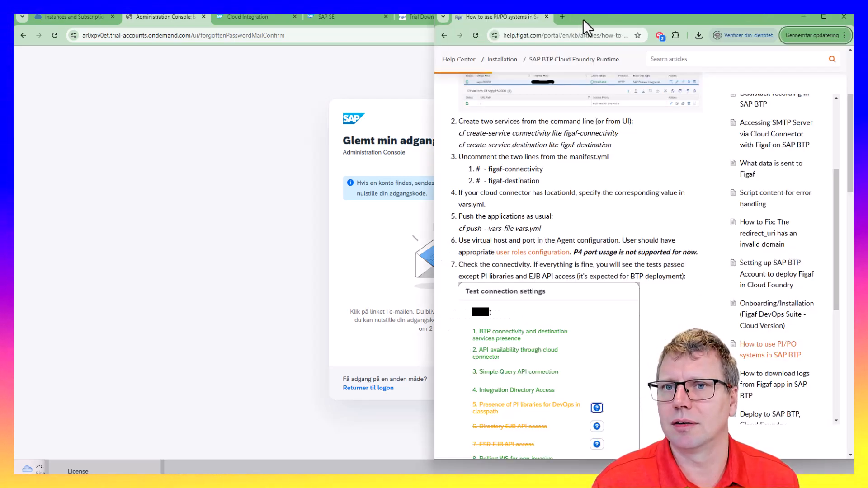
key(alt+Tab)
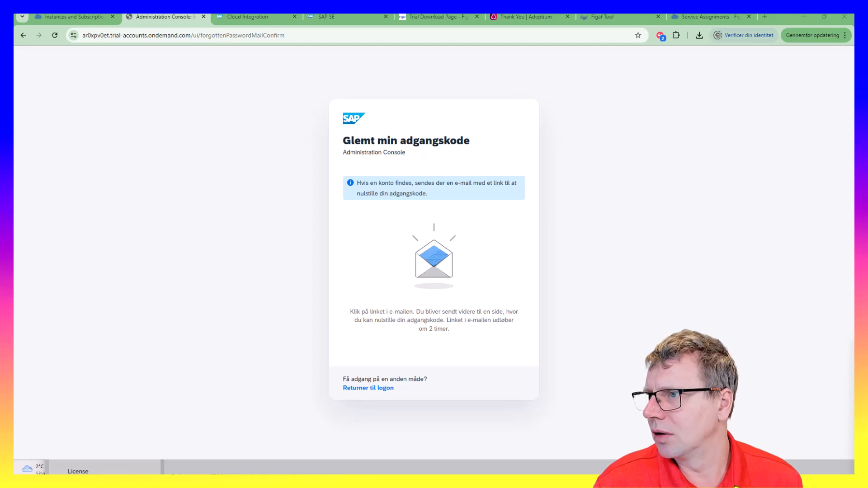
Open the activation link, paste the new password into both fields and submit
drag(854, 348, 593, 59)
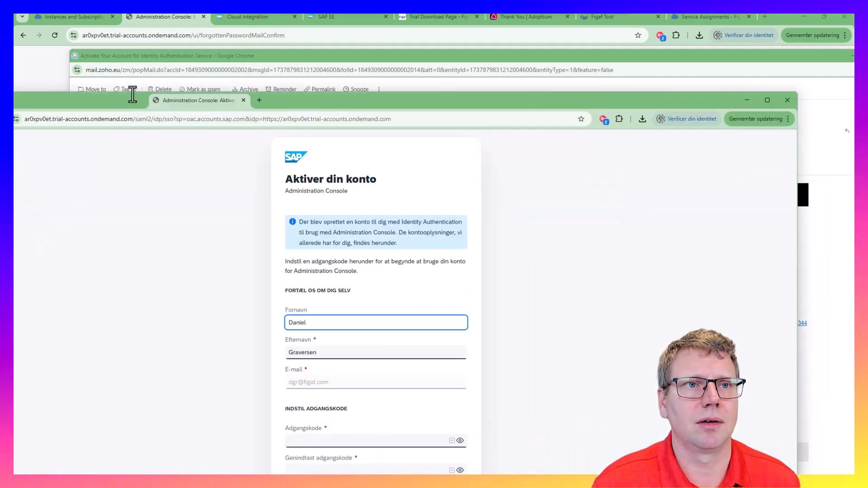
drag(134, 95, 170, 21)
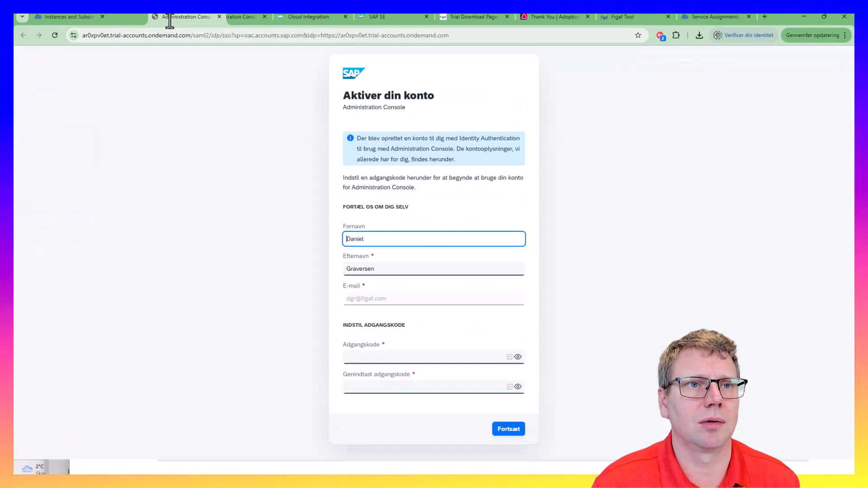
click(381, 356)
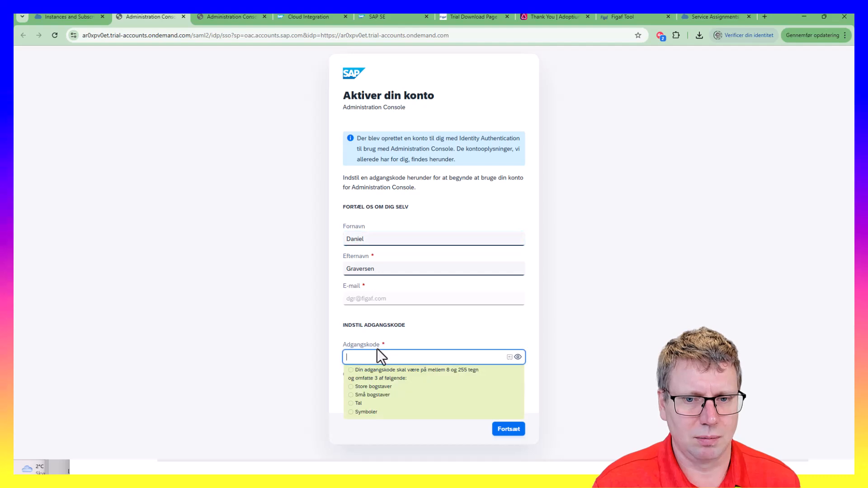
key(ctrl+v)
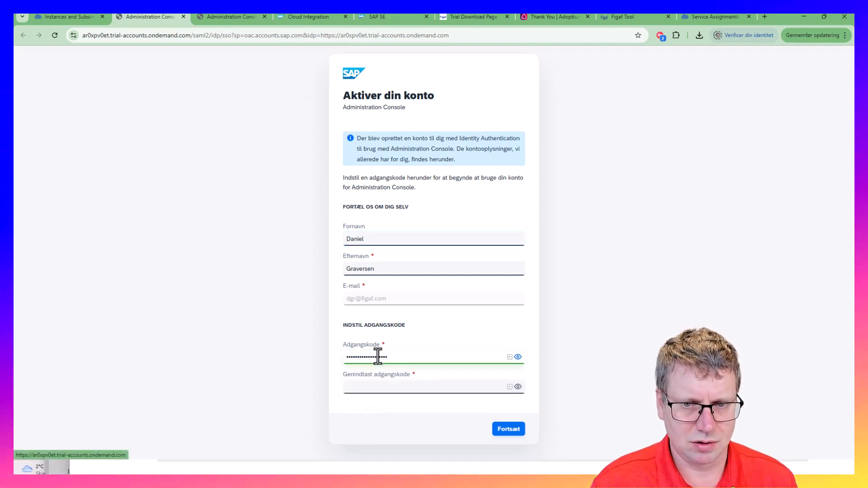
key(Tab)
key(ctrl+v)
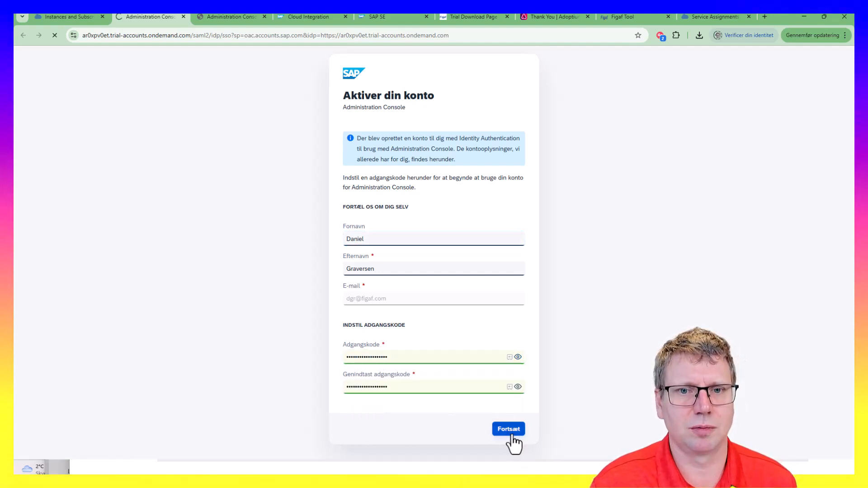
click(509, 432)
click(512, 390)
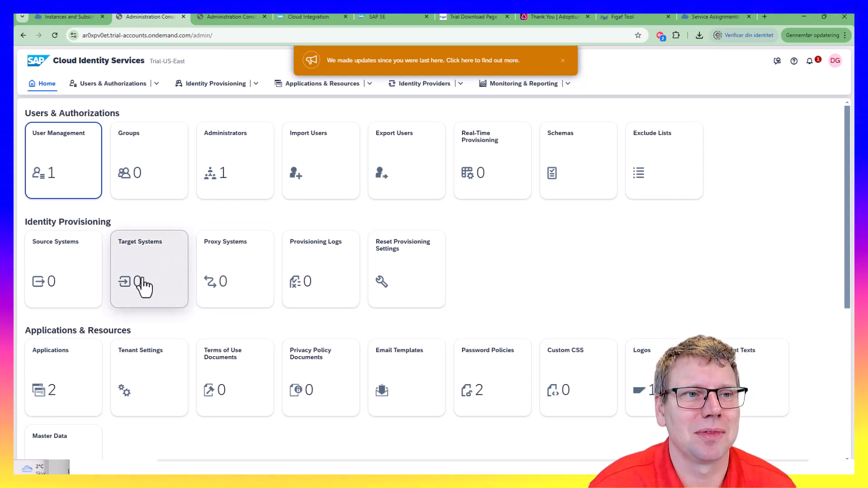
Switch to the BTP Cockpit subaccount tab and open Security > Trust Configuration
click(83, 18)
scroll(45, 362, down, 1)
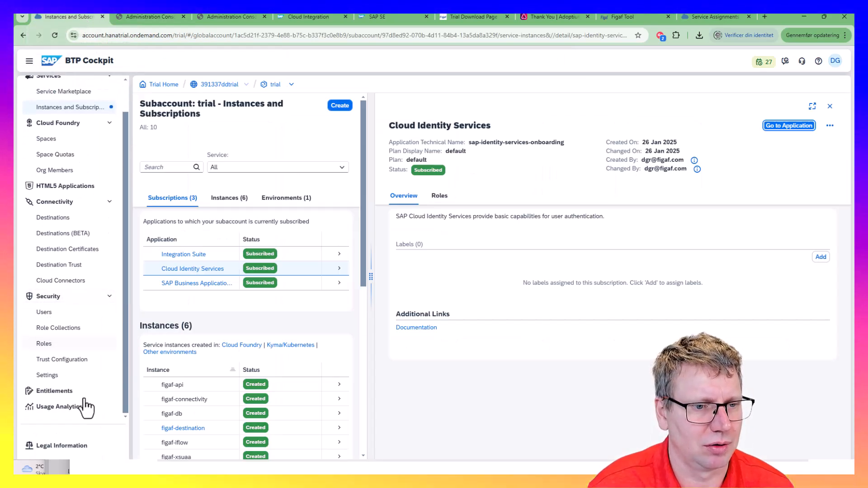
click(82, 361)
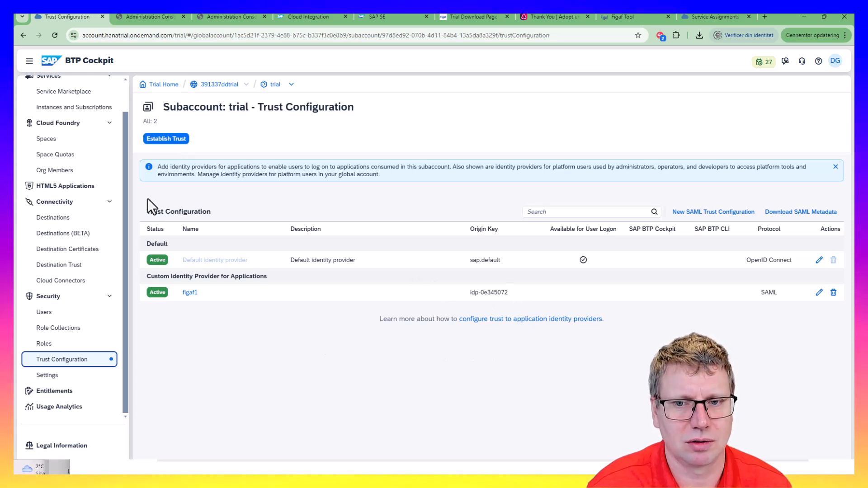
Establish trust with the ar0xpv0et.trial-accounts.ondemand.com tenant, using IAS as the logon link text
click(166, 140)
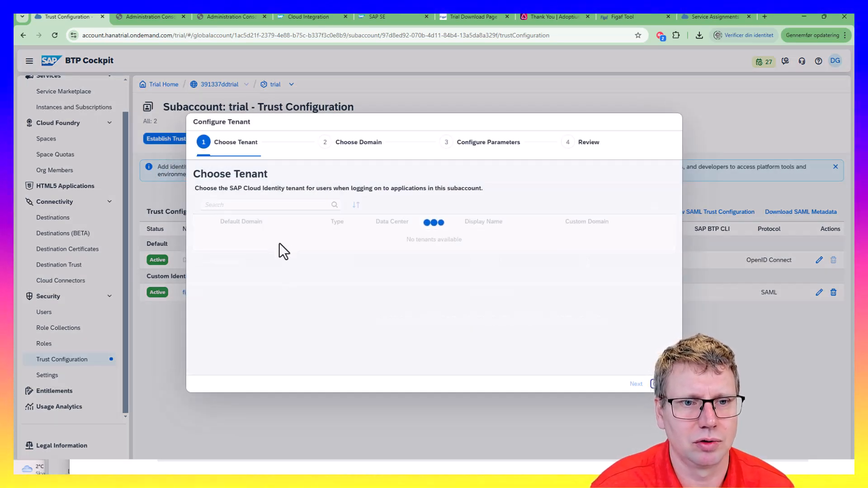
click(253, 237)
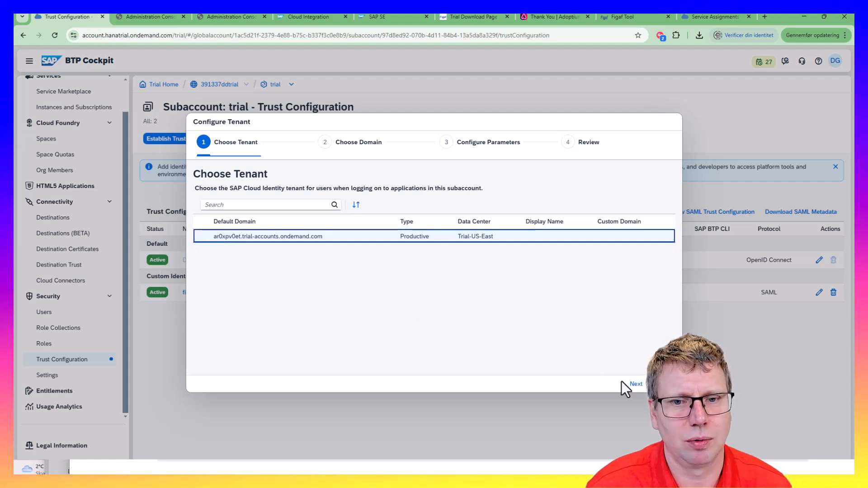
click(635, 385)
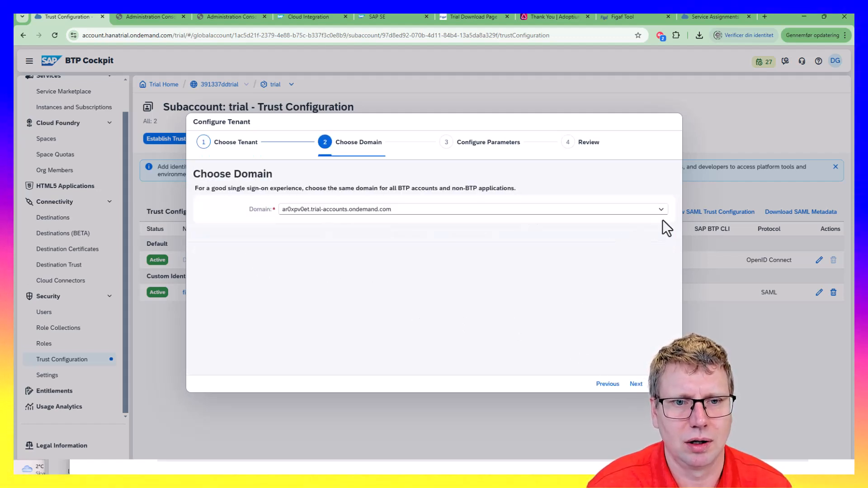
click(635, 385)
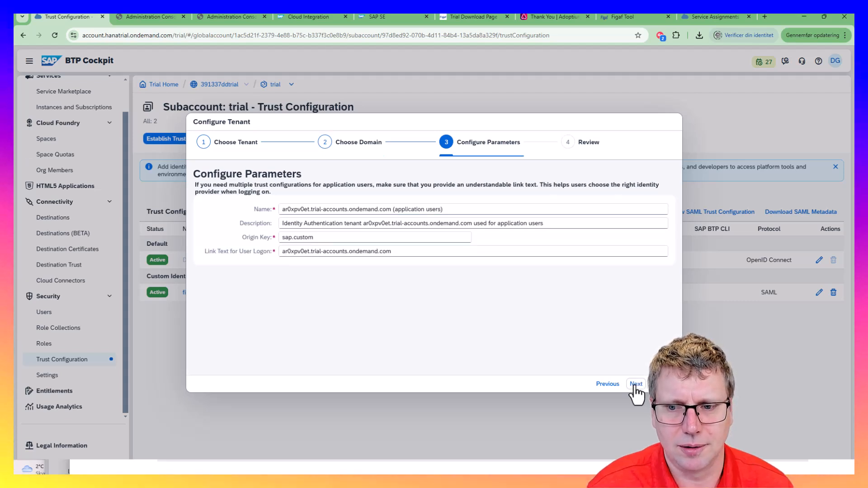
click(636, 384)
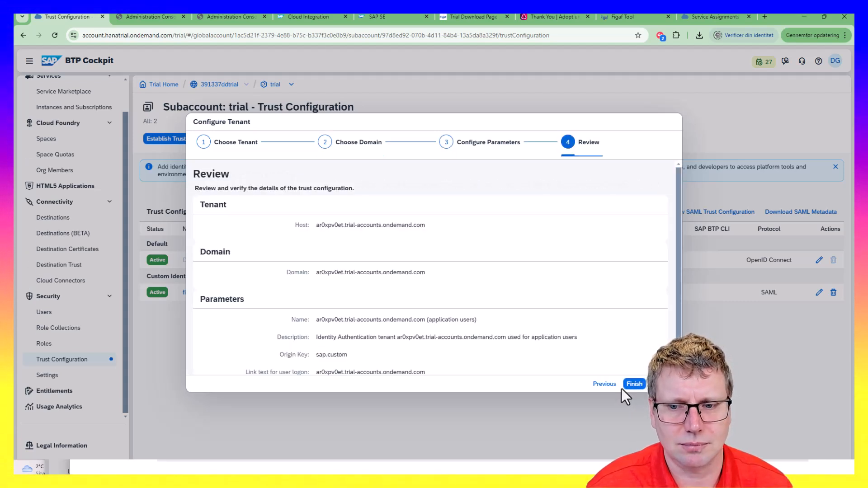
click(606, 384)
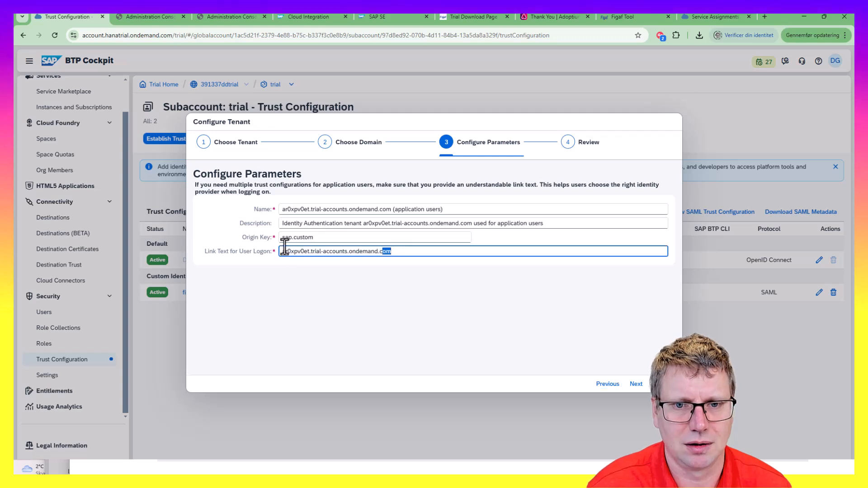
drag(285, 246, 118, 253)
text(IAS)
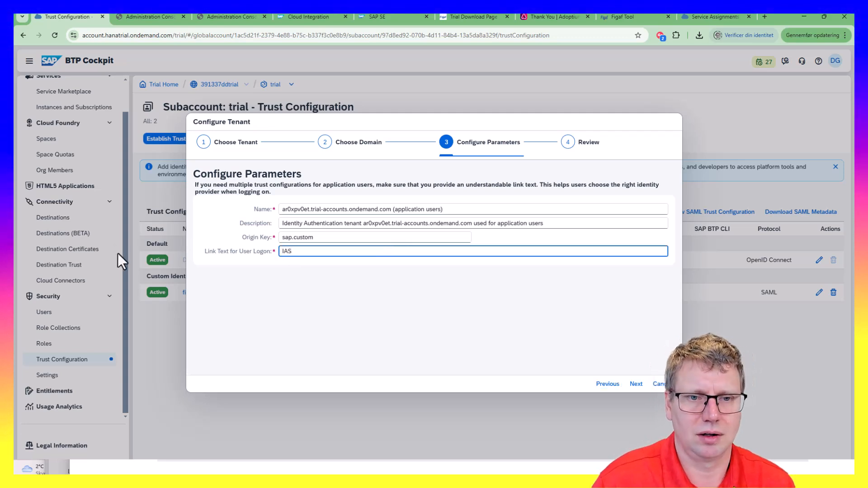
click(637, 384)
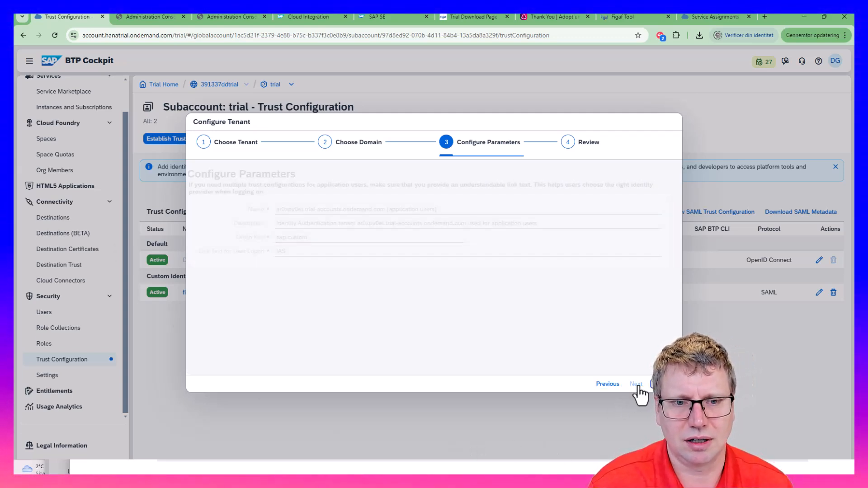
click(637, 385)
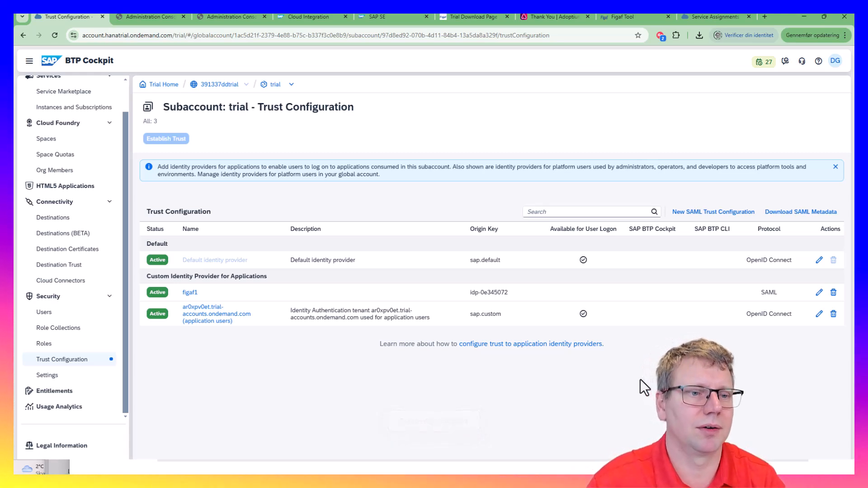
click(159, 14)
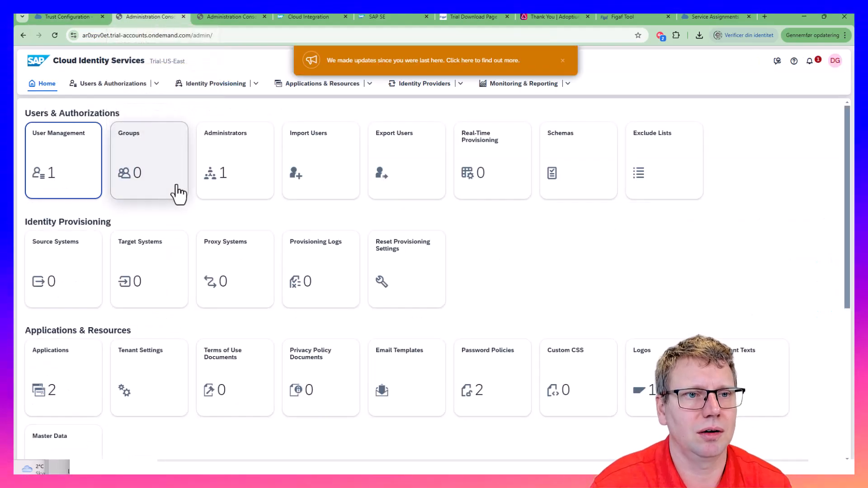
Add a new CPI employee user in User Management, entering its name and e-mail
click(68, 188)
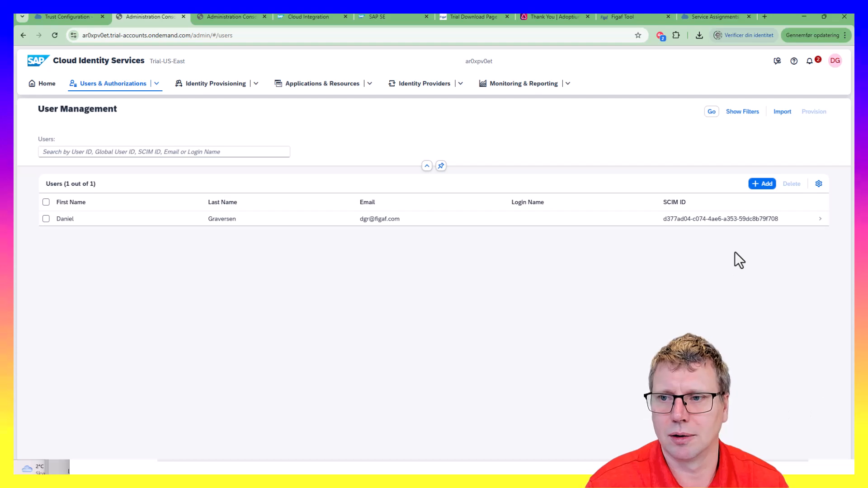
click(763, 184)
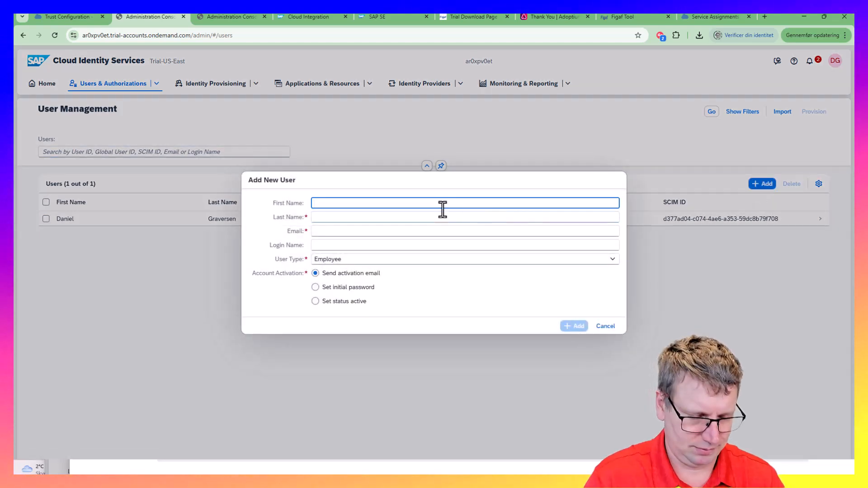
text(Albert)
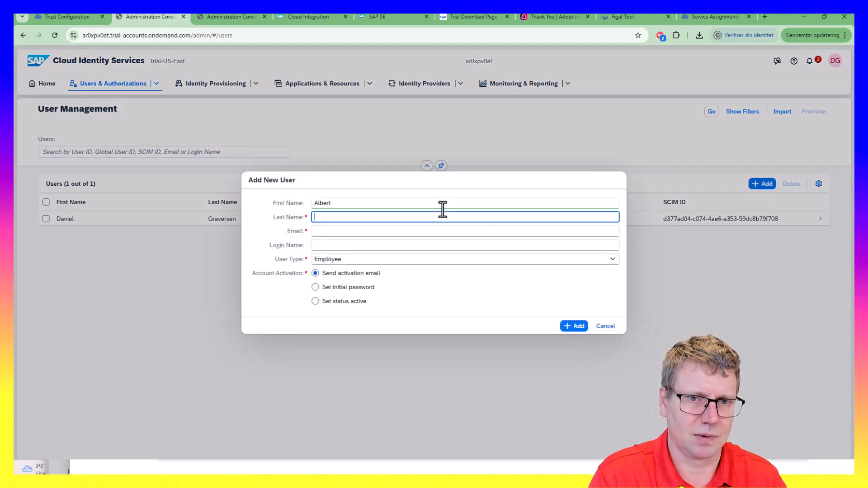
text(CPI)
key(Tab)
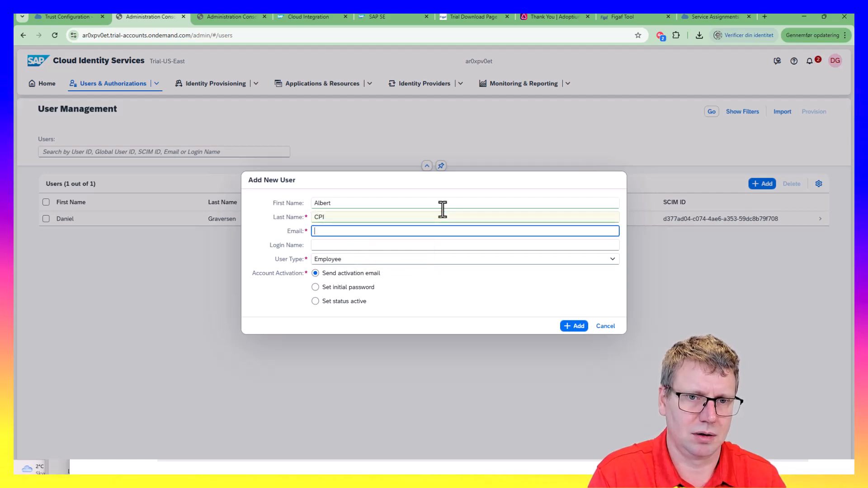
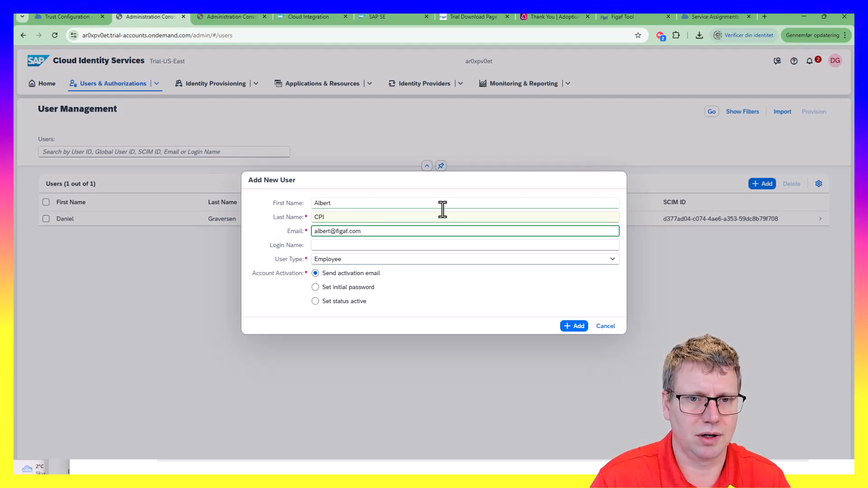
click(496, 259)
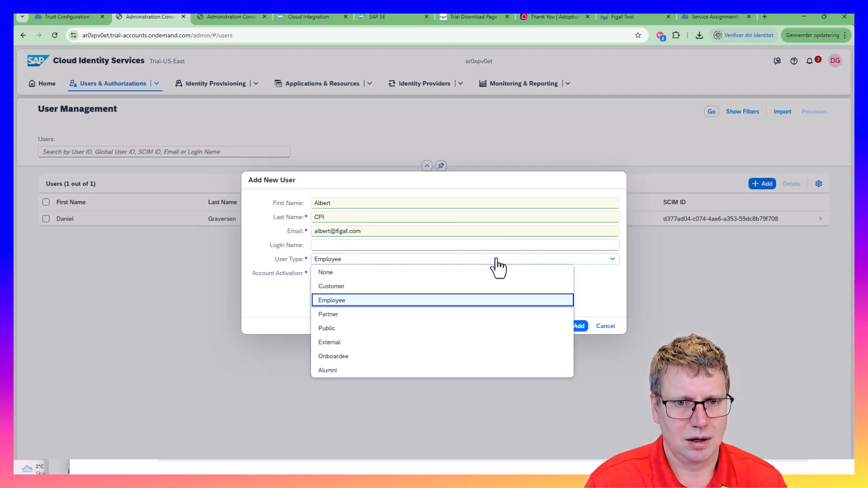
click(496, 259)
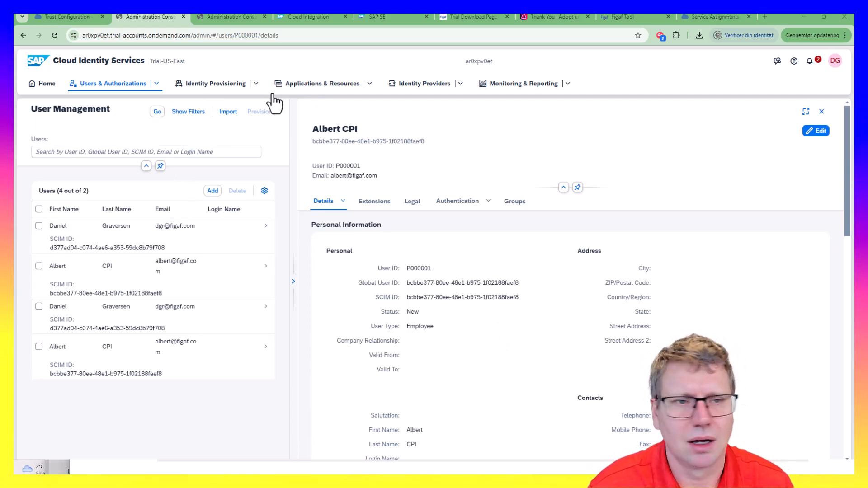
Go to the Groups list under Users & Authorizations and start a new group
click(325, 88)
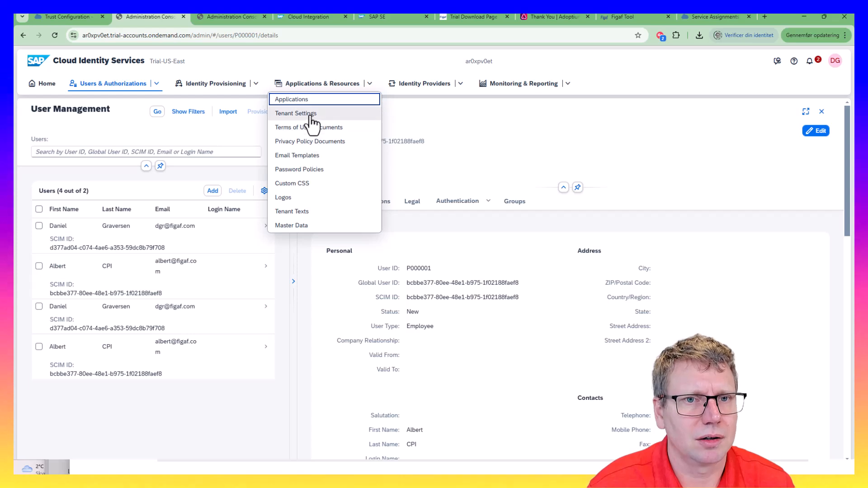
click(128, 138)
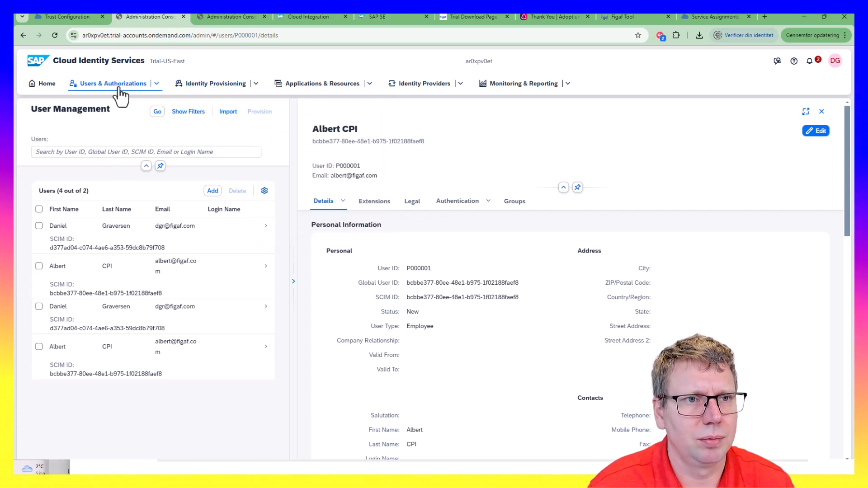
click(156, 84)
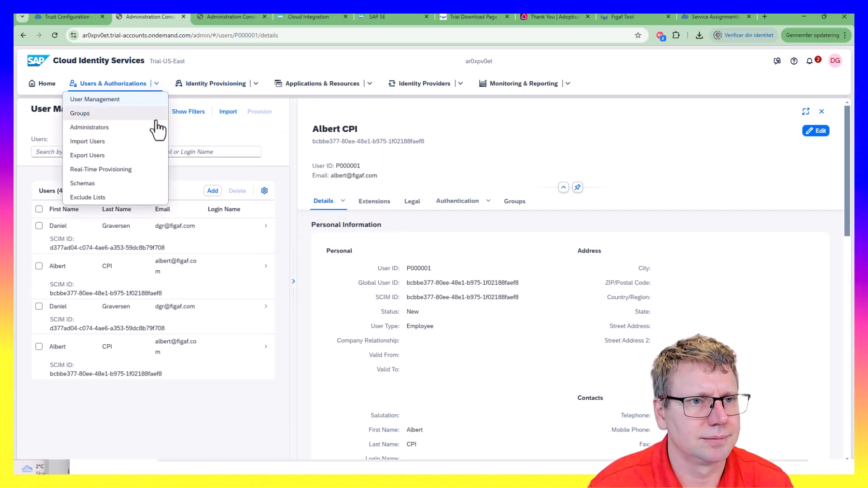
click(113, 114)
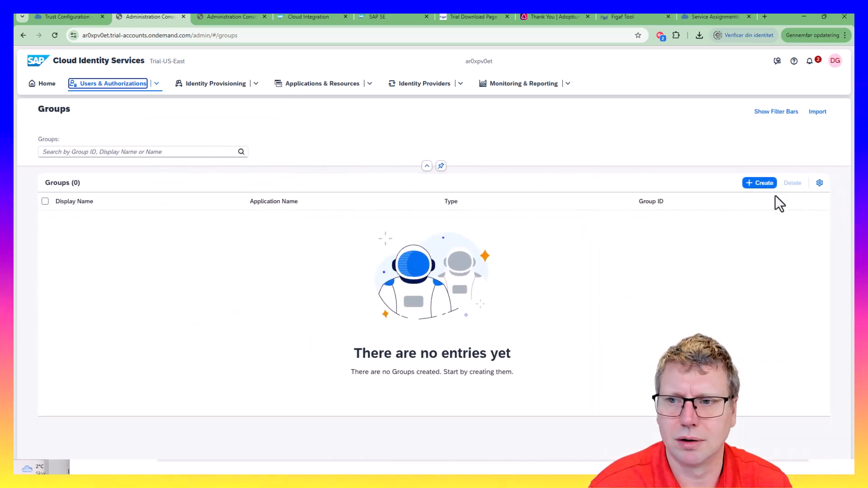
click(764, 183)
Name the group FIGAFIS and finish creating it without assigning an application
click(281, 250)
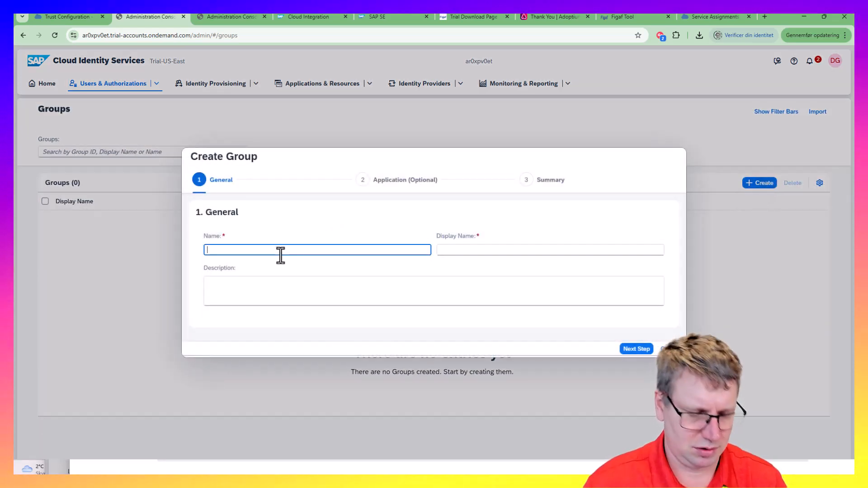
text(G)
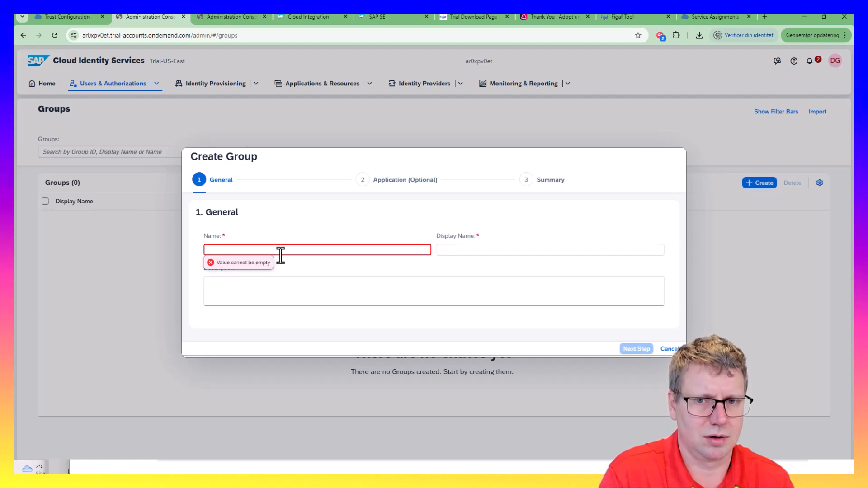
text(G)
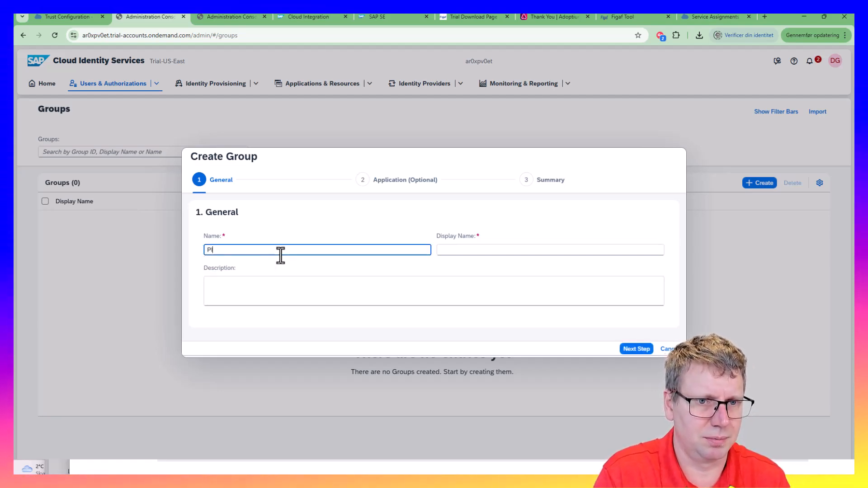
key(BackSpace)
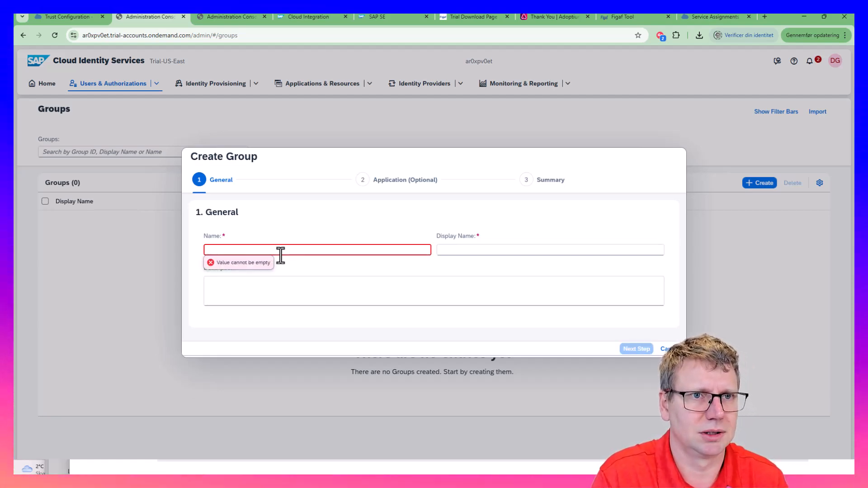
text(Figaf)
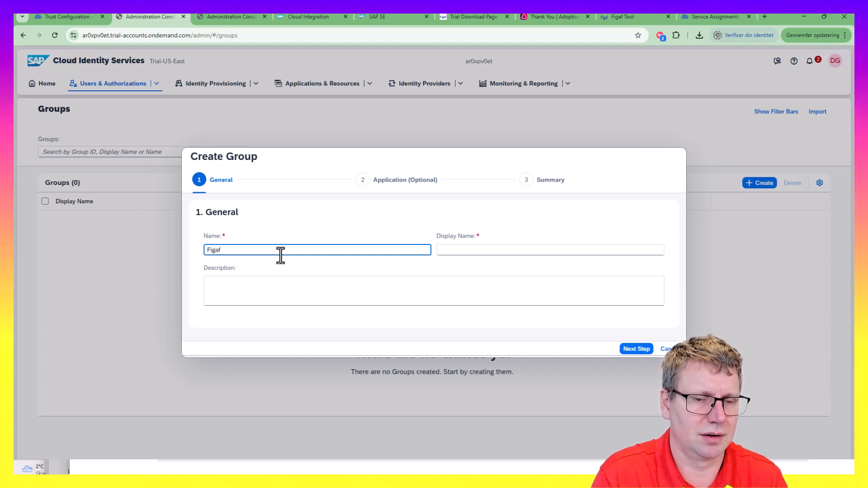
key(BackSpace)
key(BackSpace)
key(BackSpace)
key(BackSpace)
key(BackSpace)
text(FI)
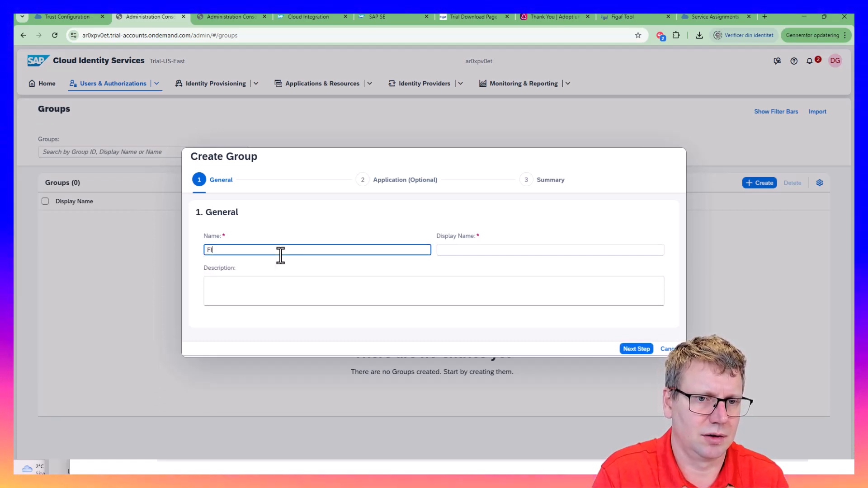
text(GAFIS)
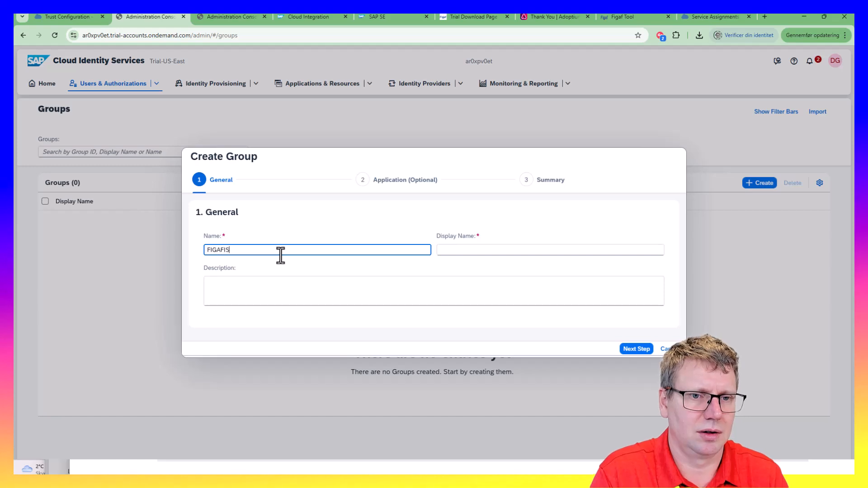
key(Tab)
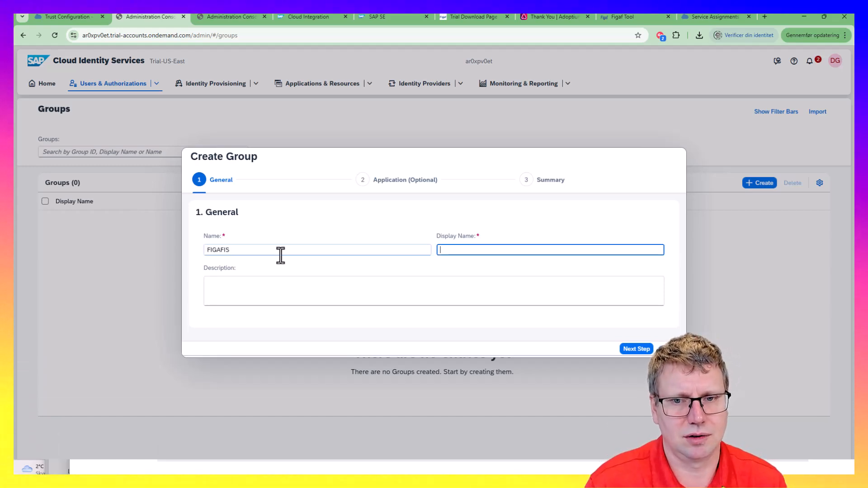
click(635, 349)
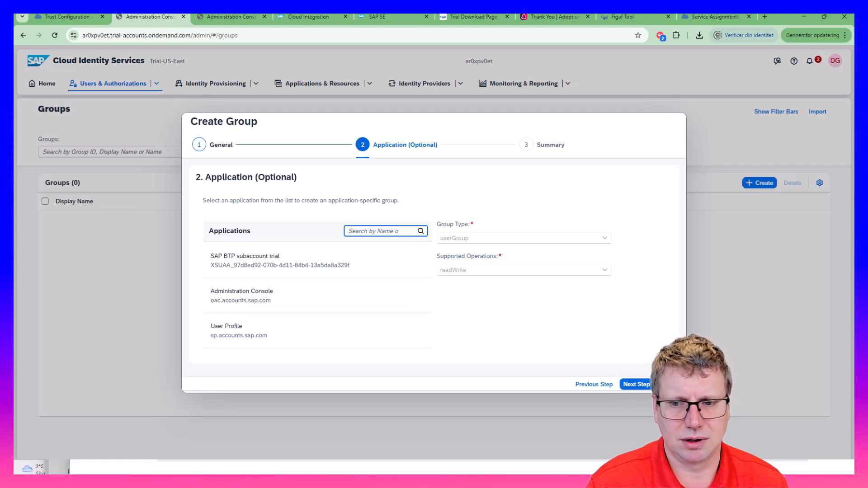
click(638, 385)
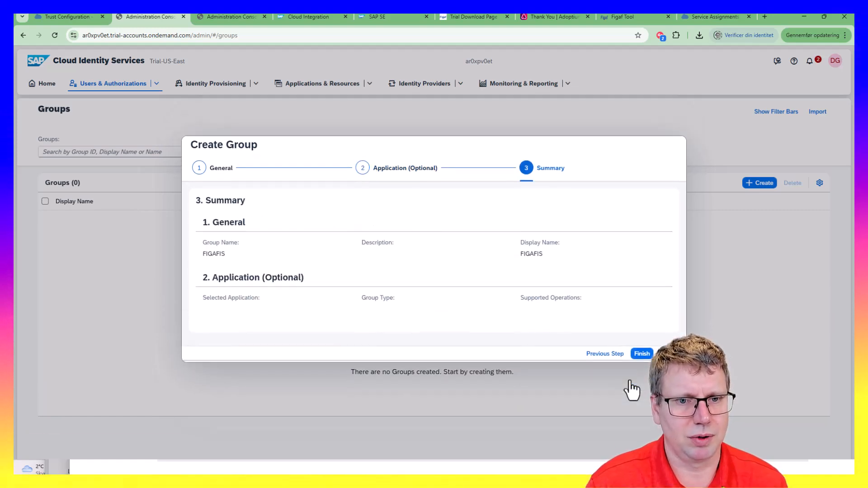
click(639, 358)
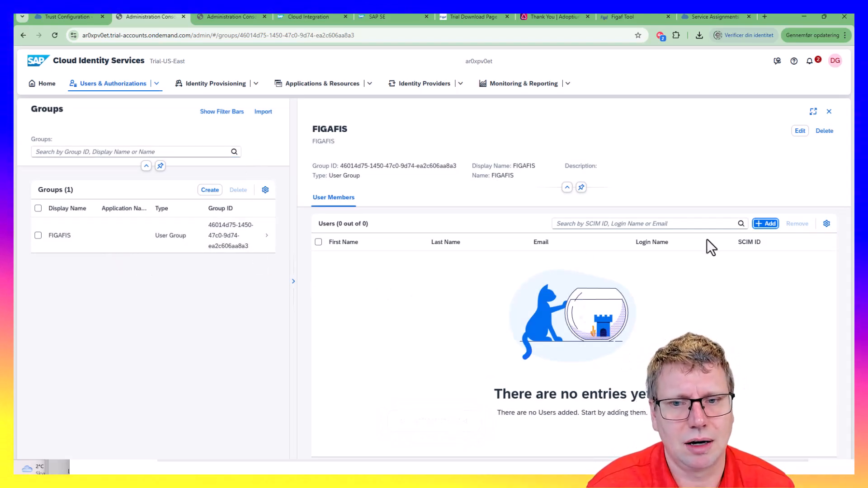
Add both existing users as members of the FIGAFIS group
click(765, 224)
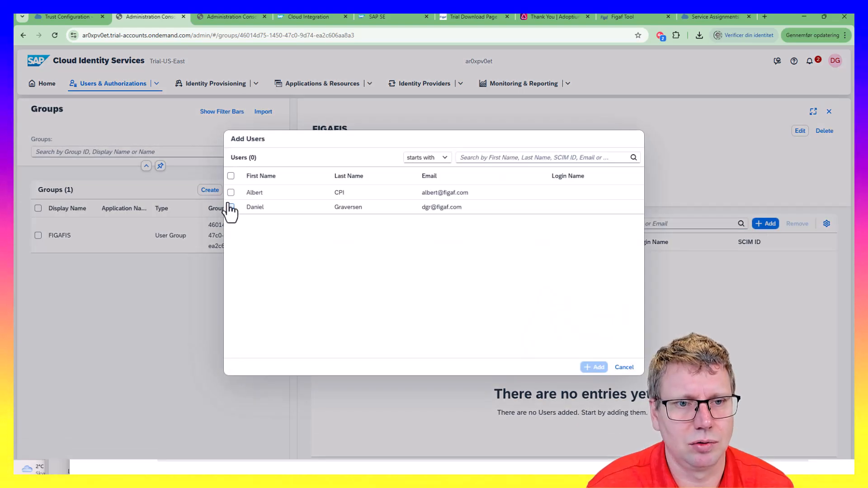
click(231, 192)
click(231, 207)
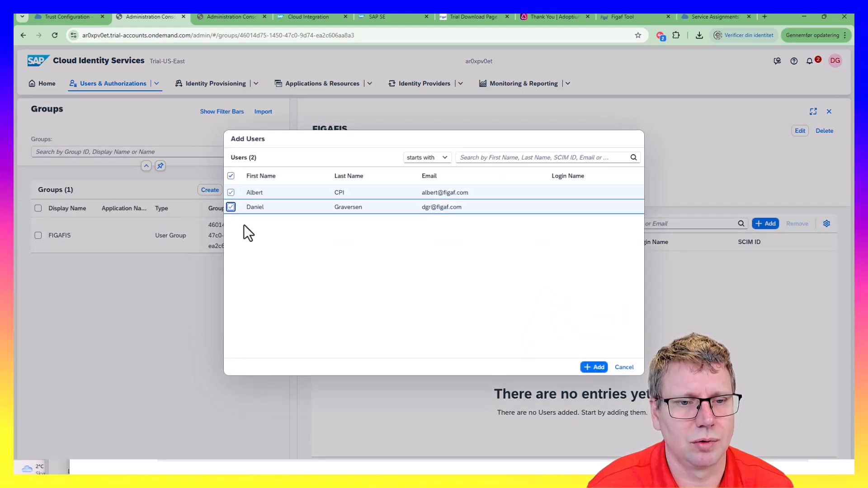
click(594, 367)
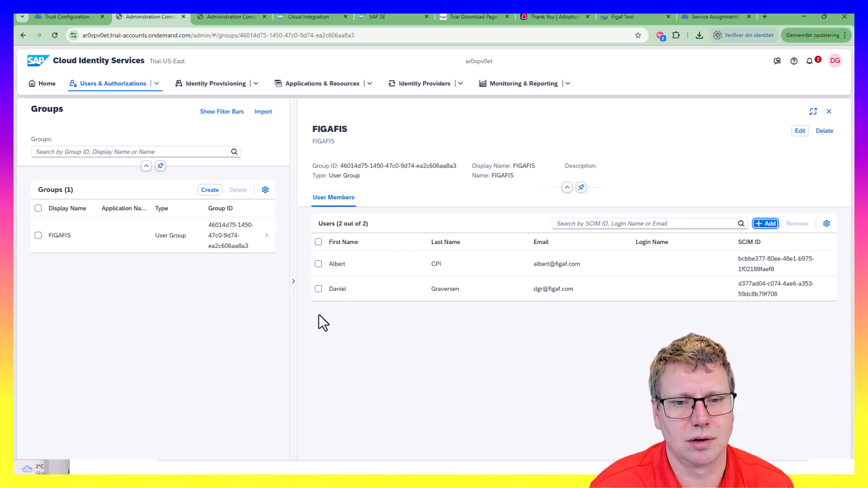
Open the Applications list and locate the SAP BTP subaccount trial application
click(302, 84)
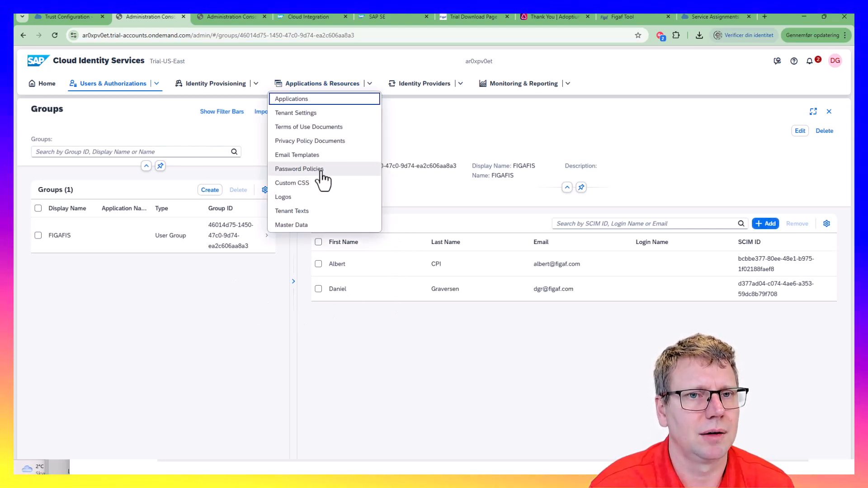
click(445, 136)
click(300, 87)
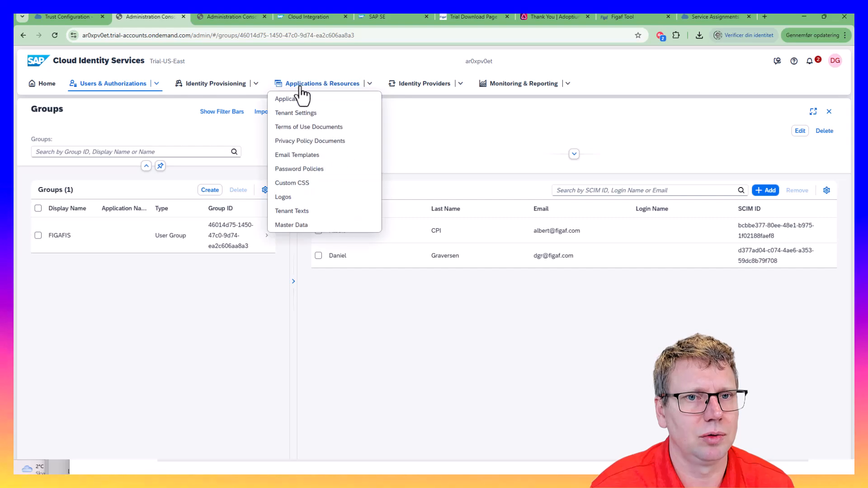
click(318, 98)
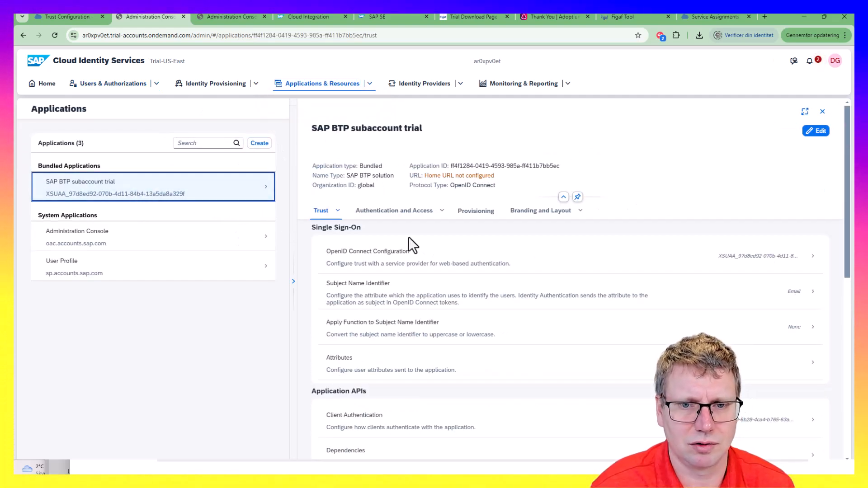
scroll(498, 353, down, 2)
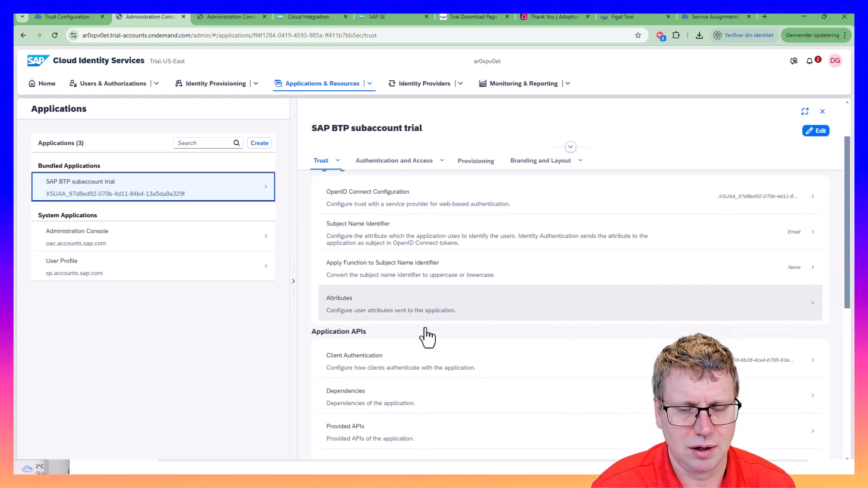
scroll(426, 337, down, 2)
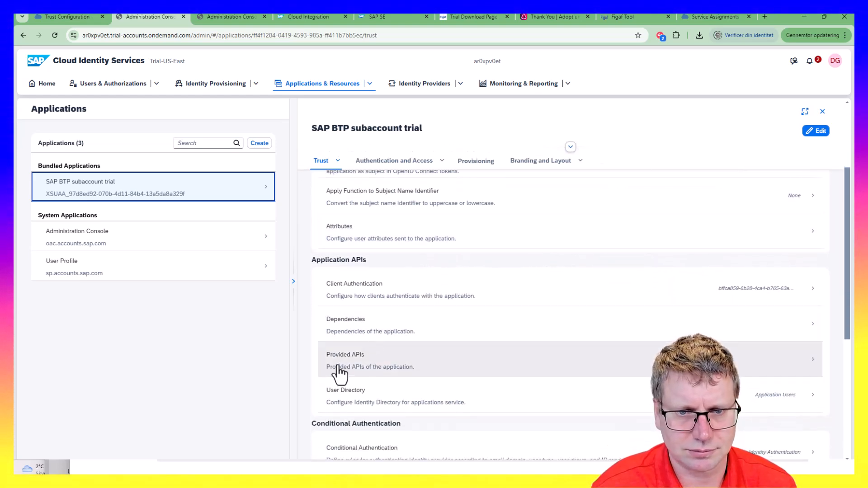
scroll(338, 385, down, 1)
scroll(344, 402, up, 2)
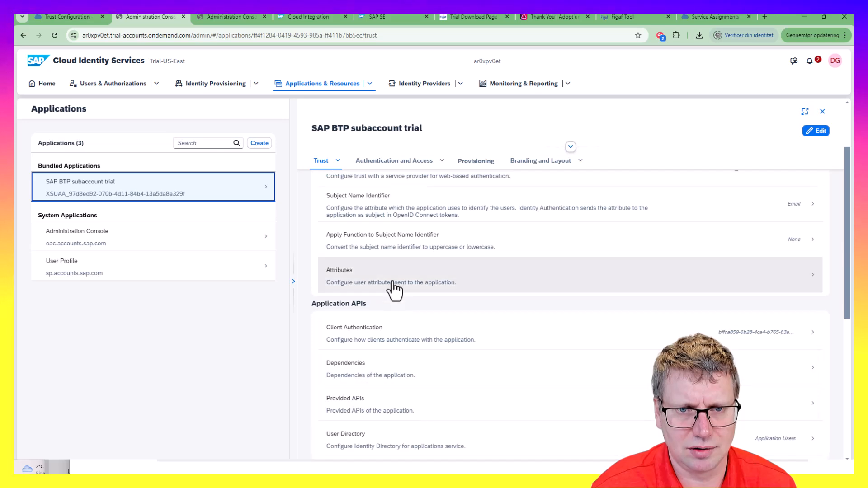
scroll(388, 294, up, 1)
Show its Trust attributes and expand groups, sourced from Identity Directory Groups
click(374, 310)
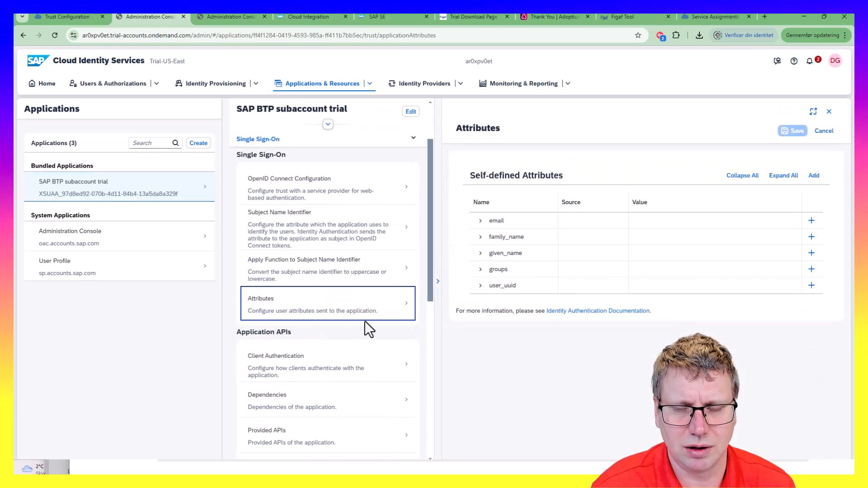
click(478, 272)
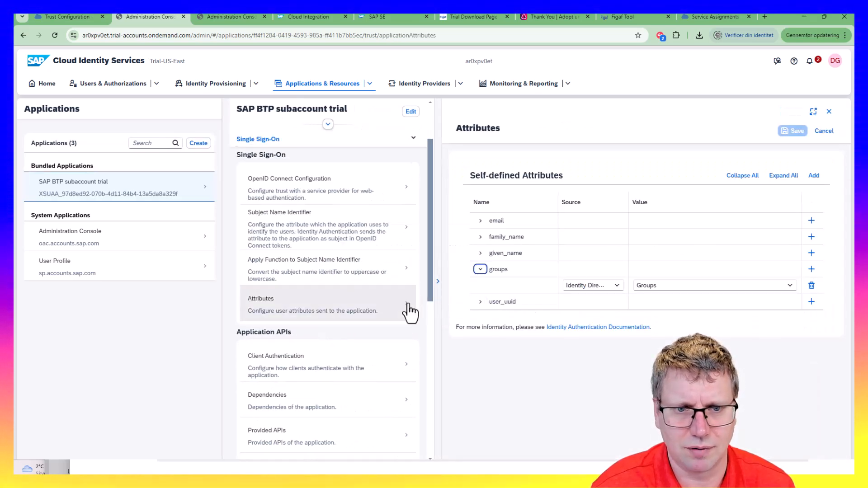
scroll(342, 344, down, 4)
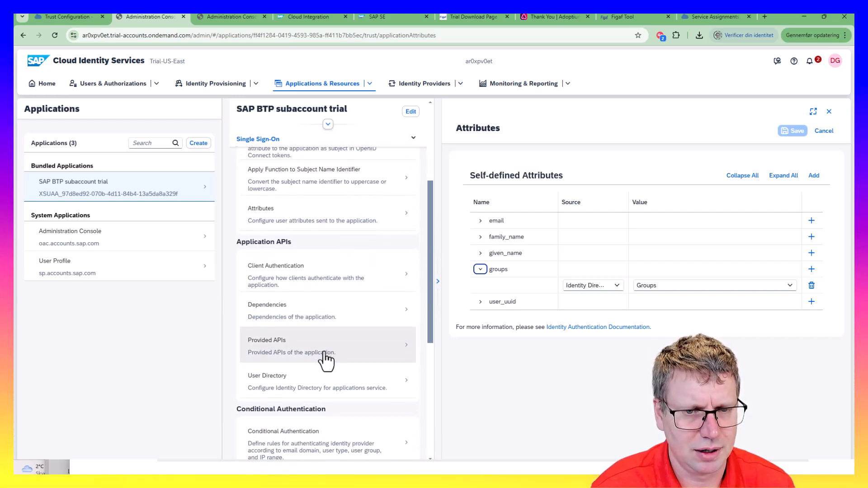
scroll(324, 360, down, 3)
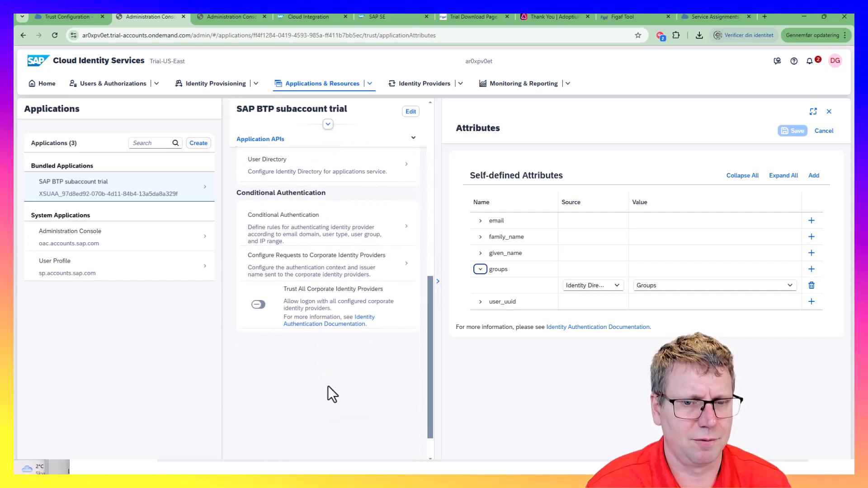
scroll(321, 391, up, 7)
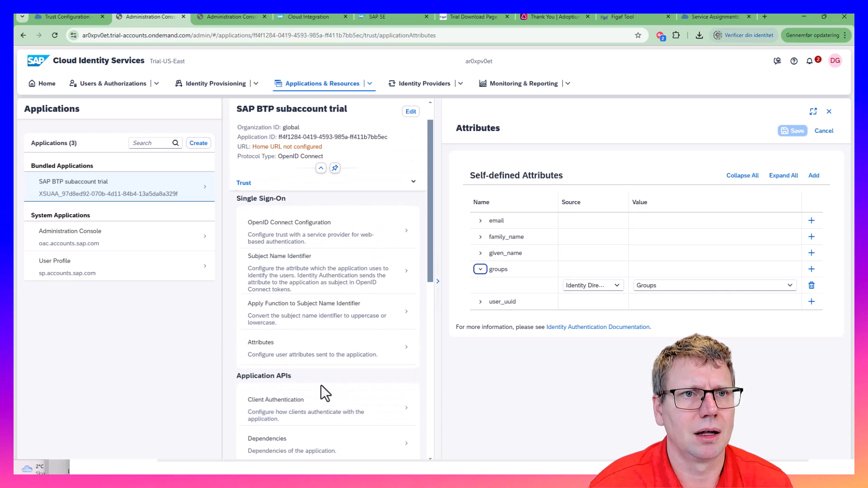
click(77, 18)
Create the FIGAFIS role collection in the trial subaccount and open its details
click(63, 328)
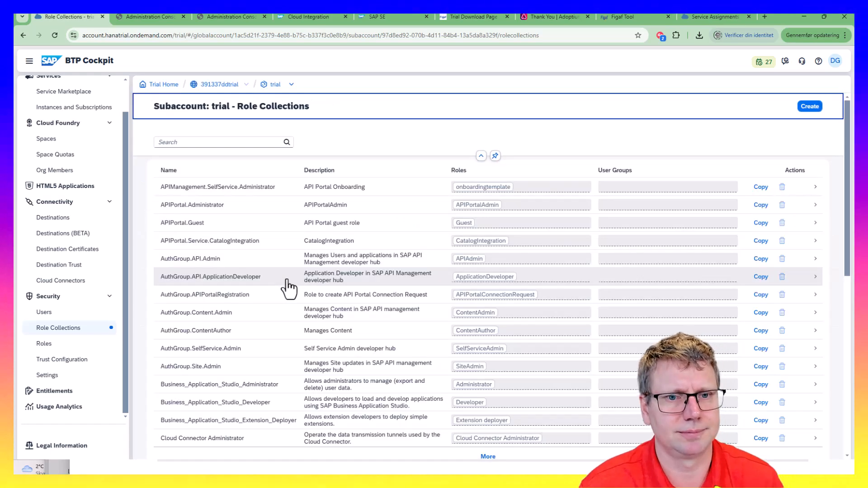
click(809, 107)
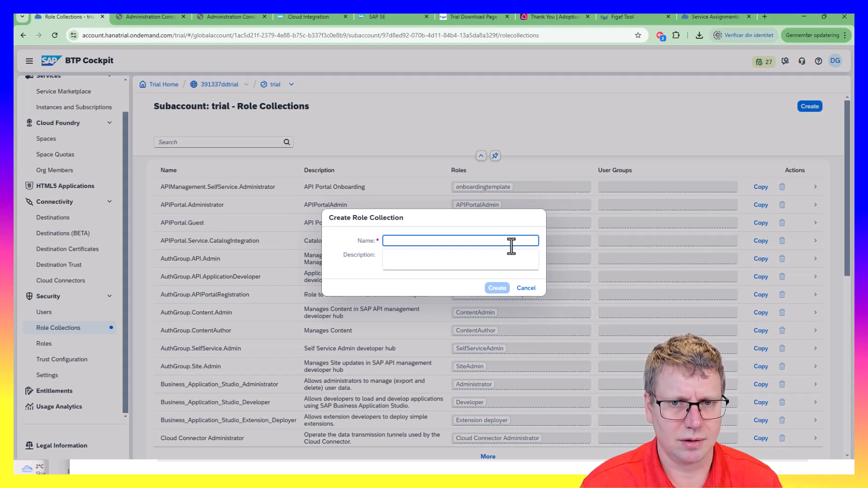
click(497, 288)
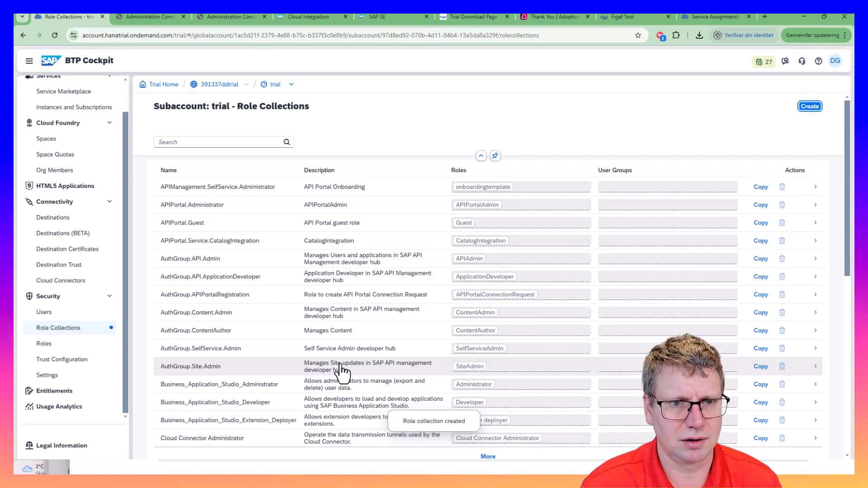
scroll(344, 355, down, 5)
click(441, 206)
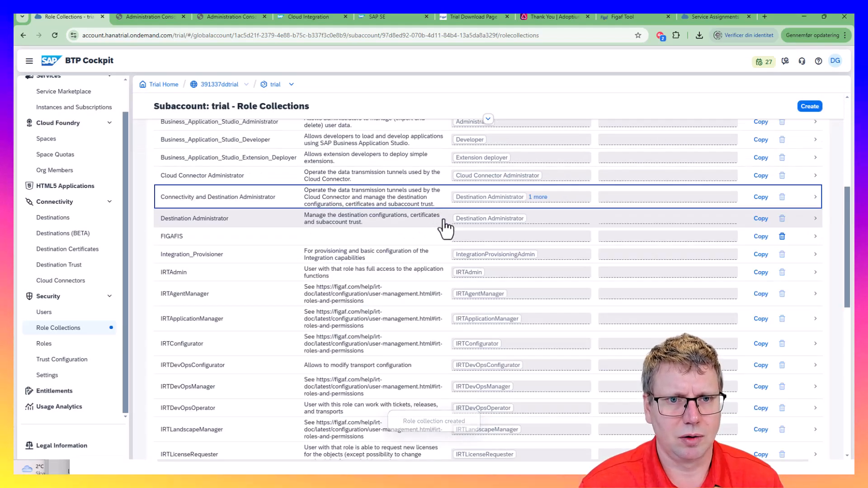
click(801, 239)
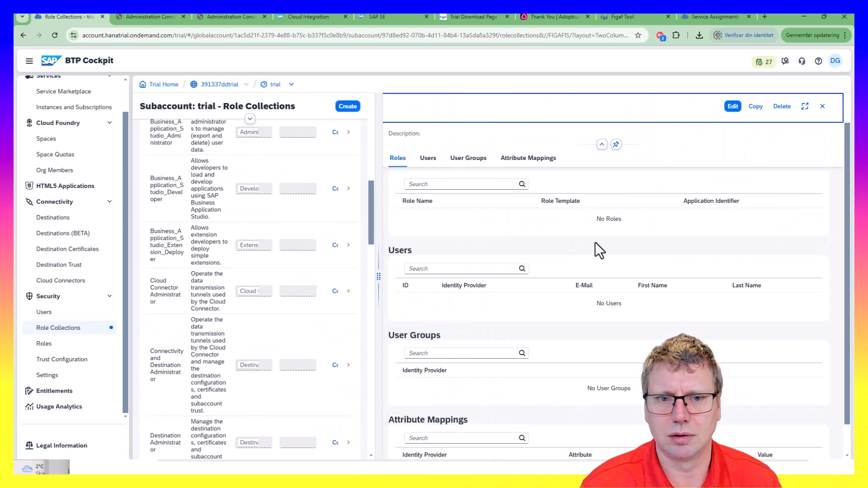
Edit FIGAFIS and choose the trial application-users provider for the attribute mapping
click(733, 108)
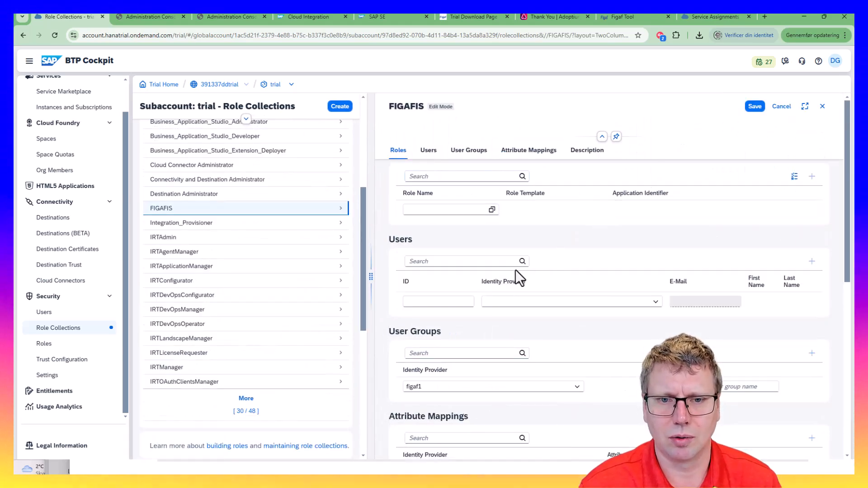
scroll(492, 314, down, 1)
scroll(498, 352, down, 2)
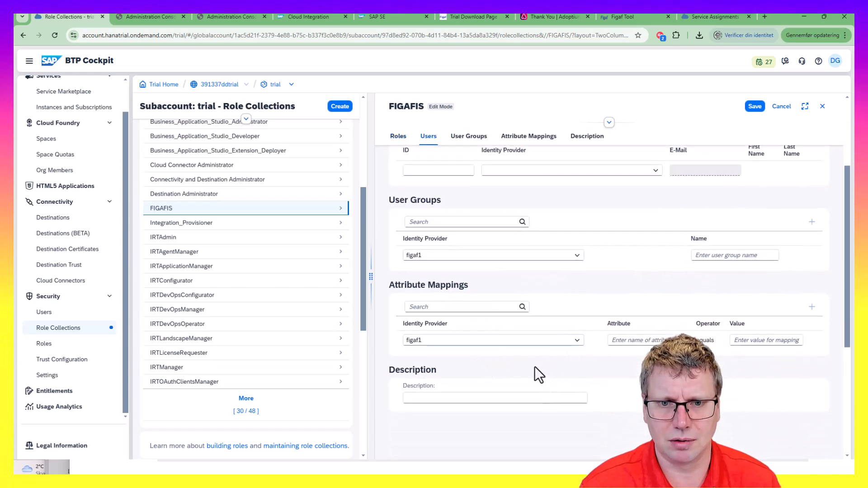
scroll(529, 365, up, 2)
scroll(543, 366, down, 2)
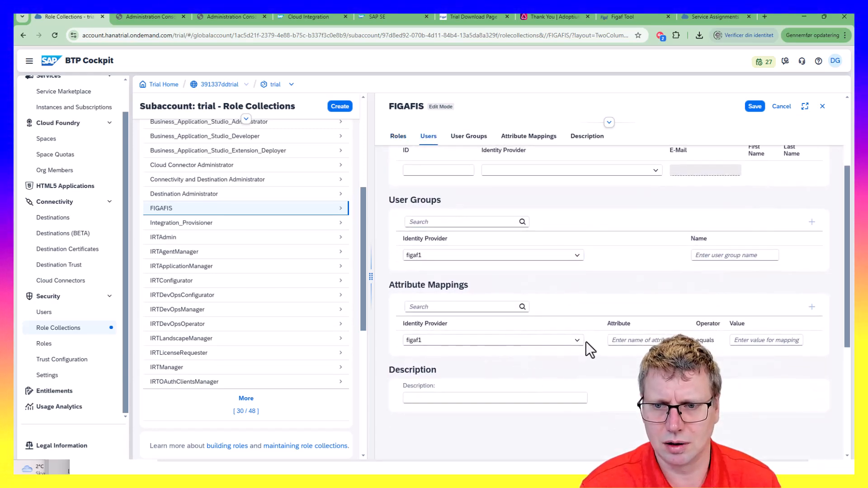
click(577, 344)
click(559, 365)
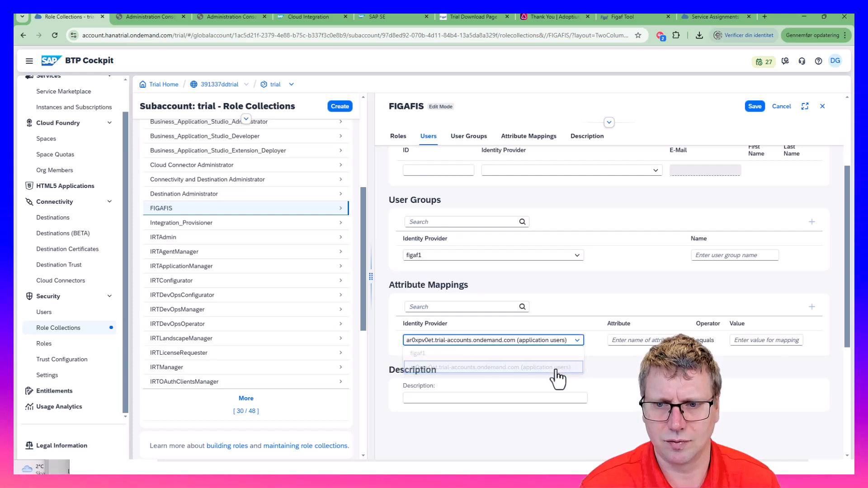
click(614, 341)
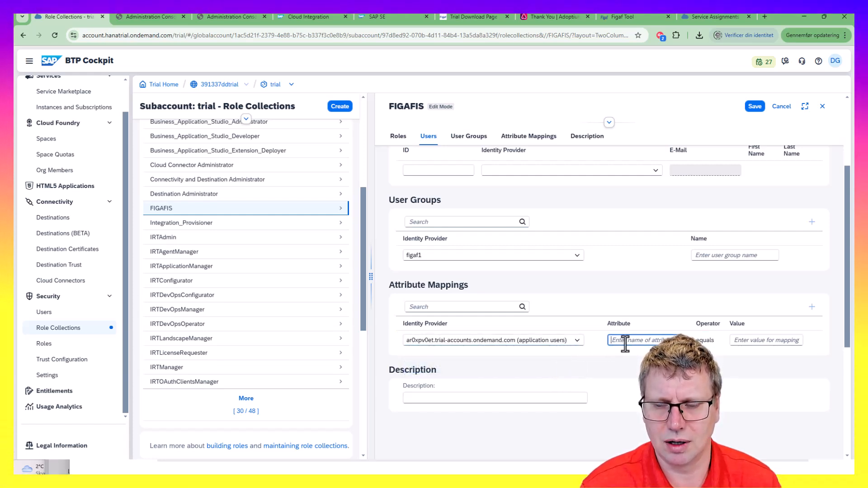
click(543, 342)
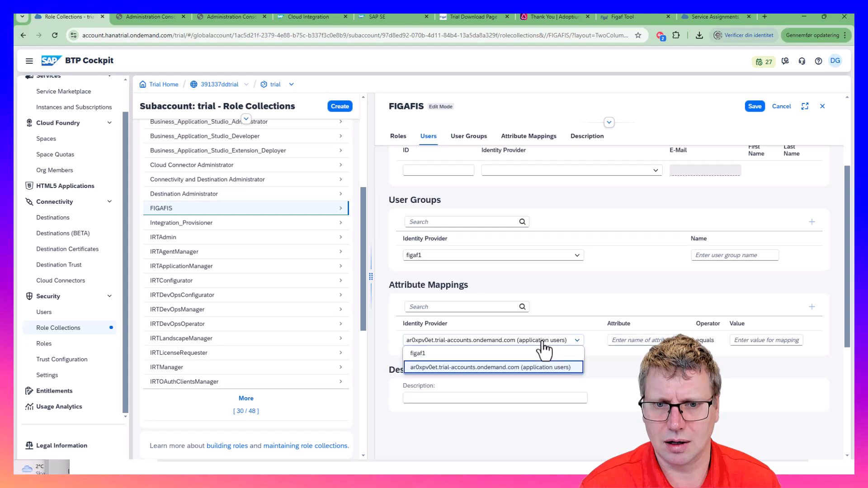
Map user group FIGAFIS from the trial application-users provider, keeping figaf1 for attribute mapping
click(526, 250)
click(563, 266)
click(534, 287)
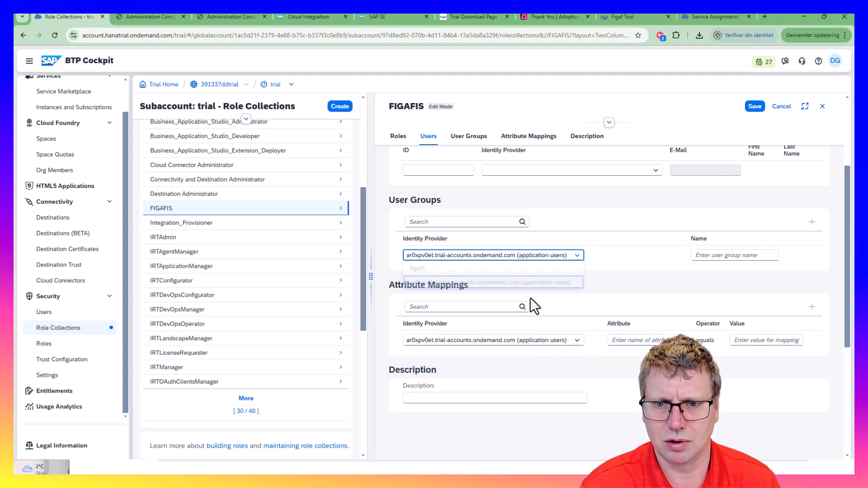
click(702, 256)
text(FIGAFIS)
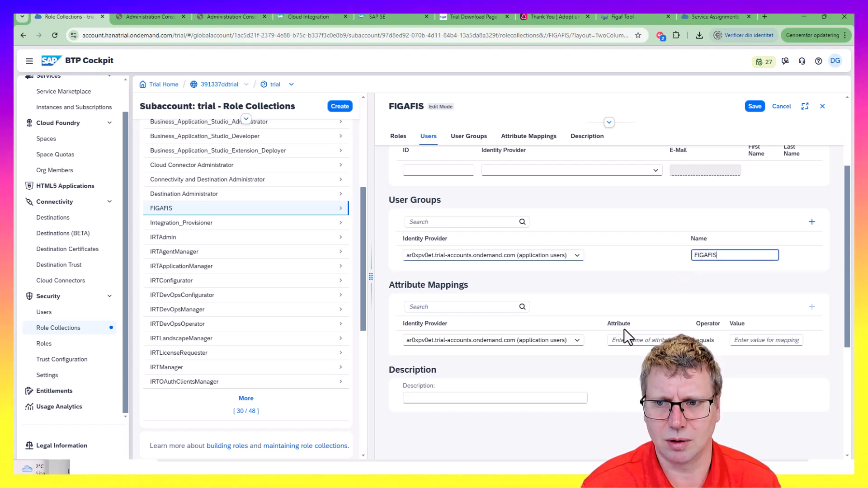
click(577, 342)
click(557, 353)
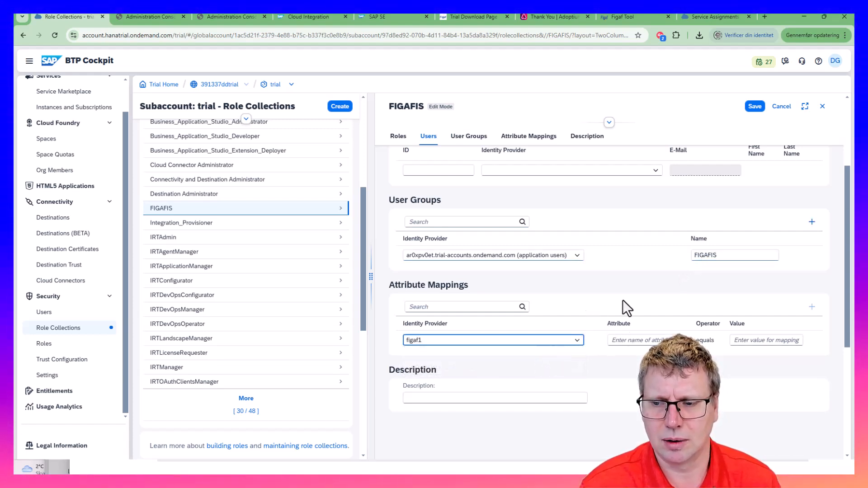
scroll(623, 300, up, 2)
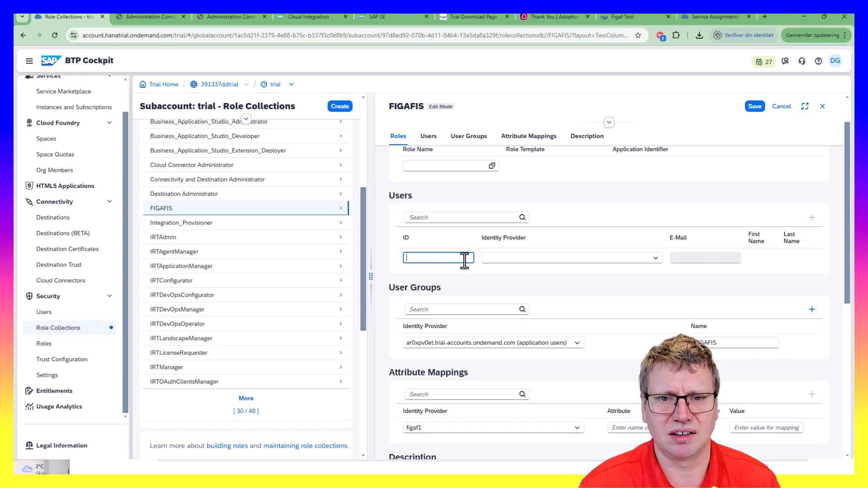
scroll(464, 260, up, 1)
Select the AuthGroup_Administrator, AuthGroup_IntegrationDeveloper and AuthGroup_BusinessExpert roles for FIGAFIS
click(492, 209)
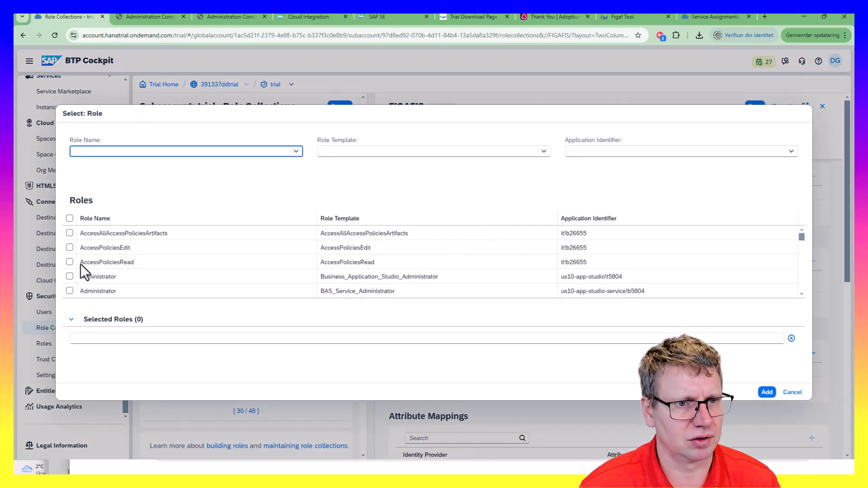
scroll(109, 278, down, 1)
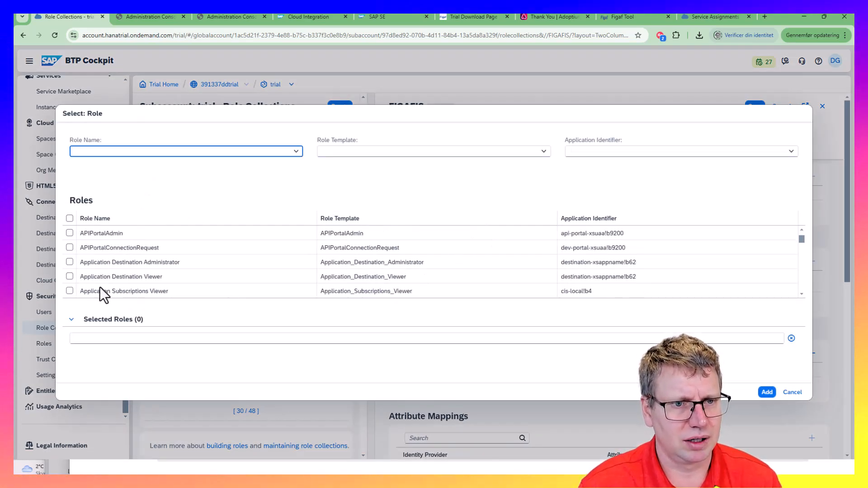
scroll(100, 286, down, 1)
scroll(90, 282, down, 1)
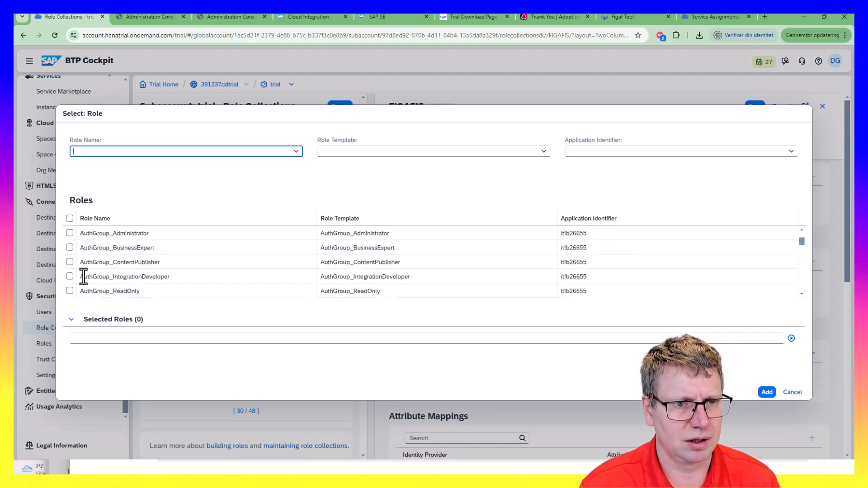
click(69, 233)
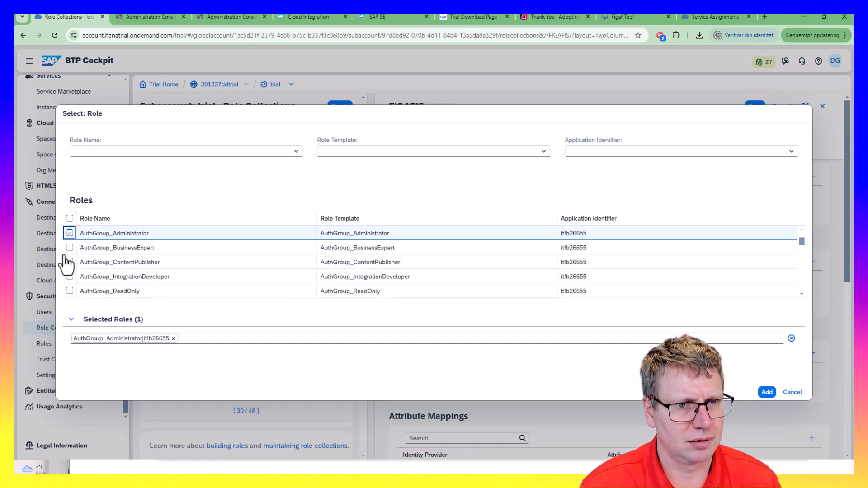
click(69, 276)
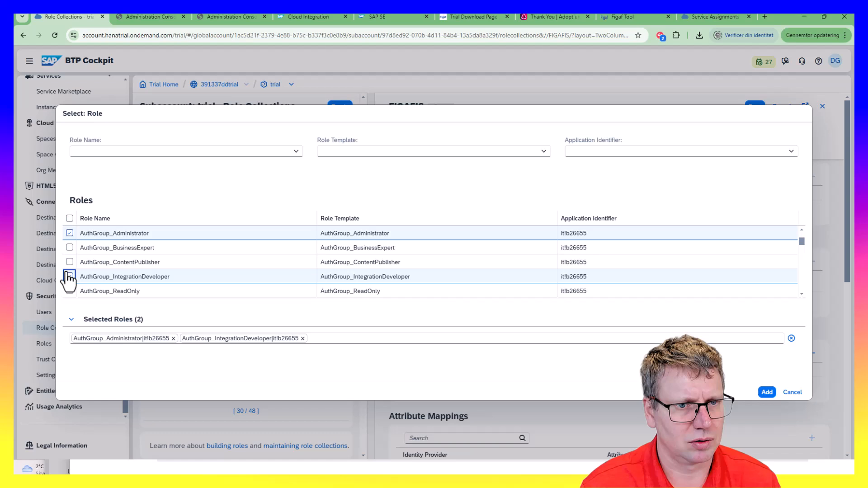
click(69, 247)
Also select IRTAdmin, add the four roles, and save the FIGAFIS role collection
scroll(214, 279, down, 1)
scroll(214, 279, down, 8)
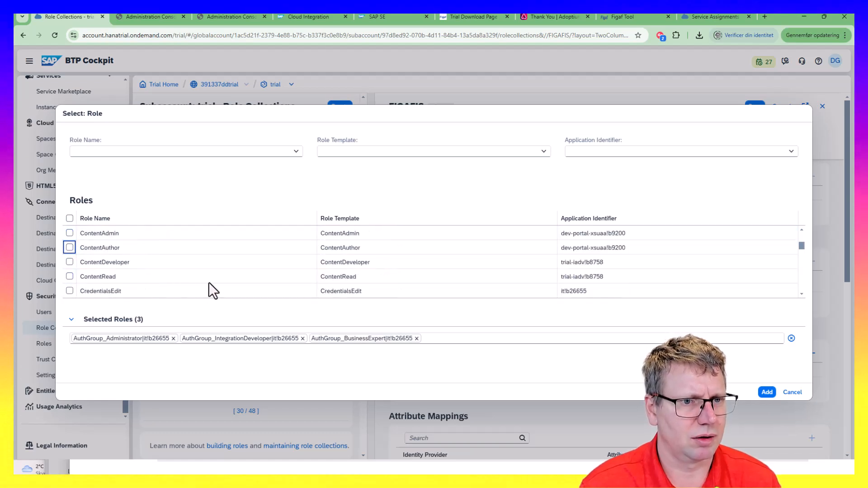
scroll(201, 289, down, 4)
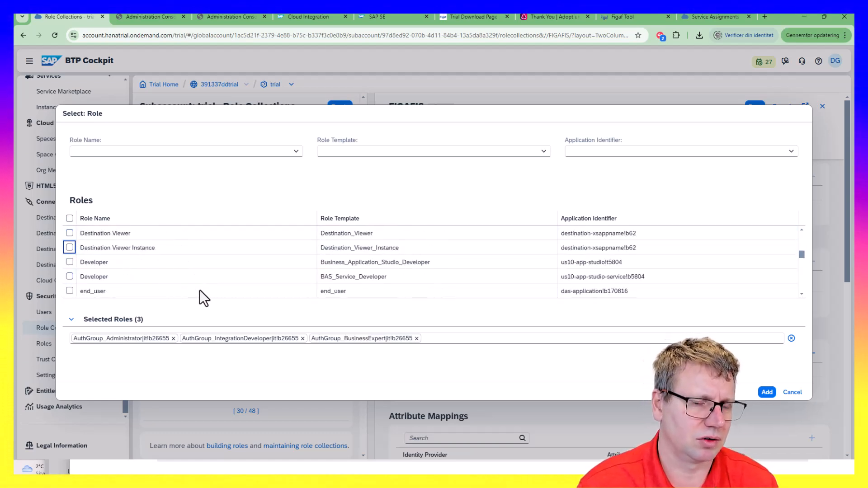
scroll(140, 294, down, 1)
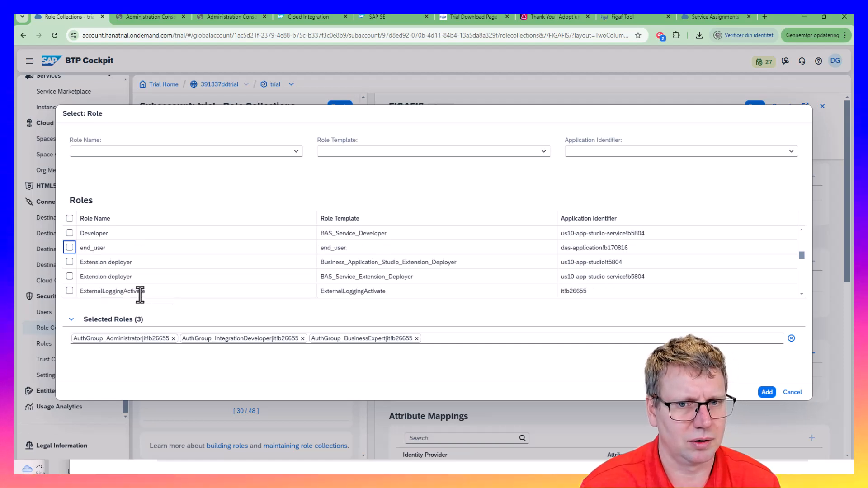
scroll(155, 285, down, 5)
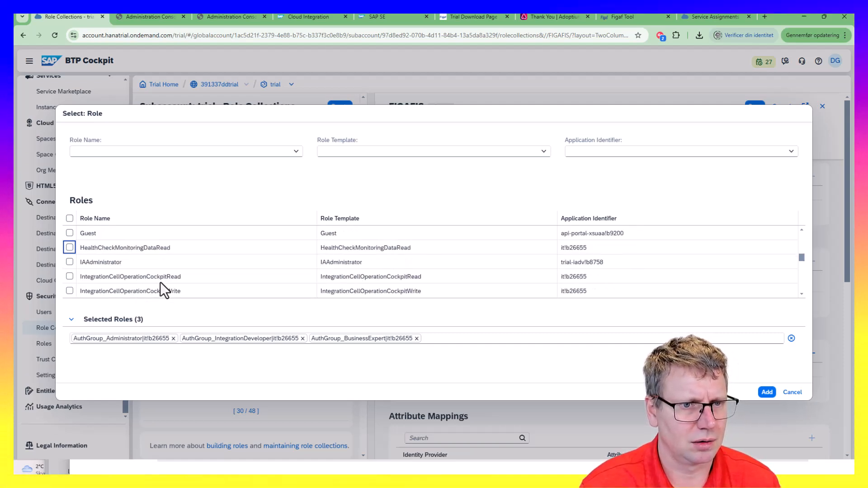
click(70, 277)
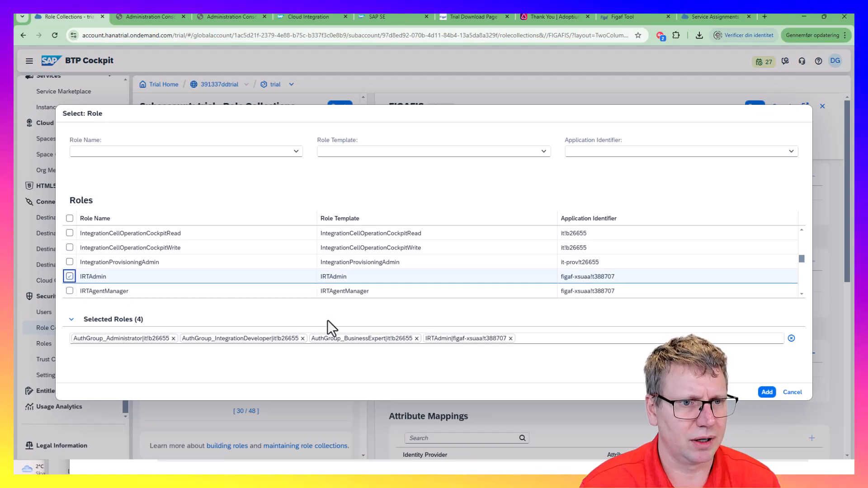
click(760, 391)
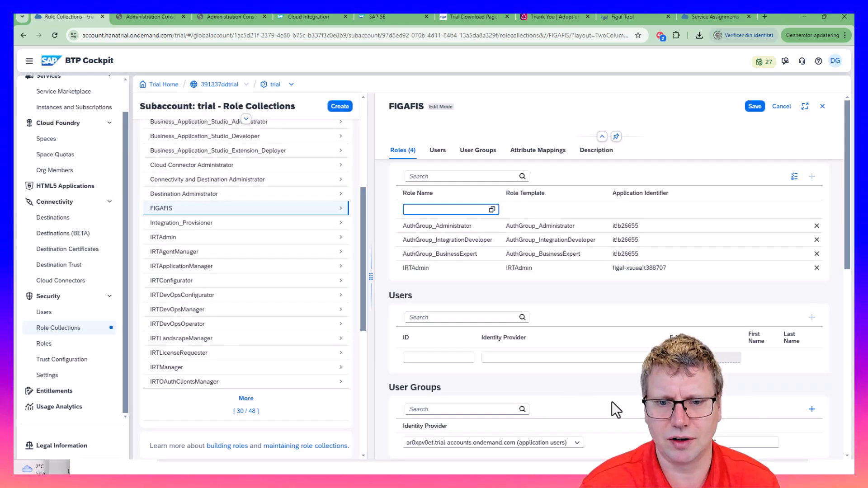
click(755, 107)
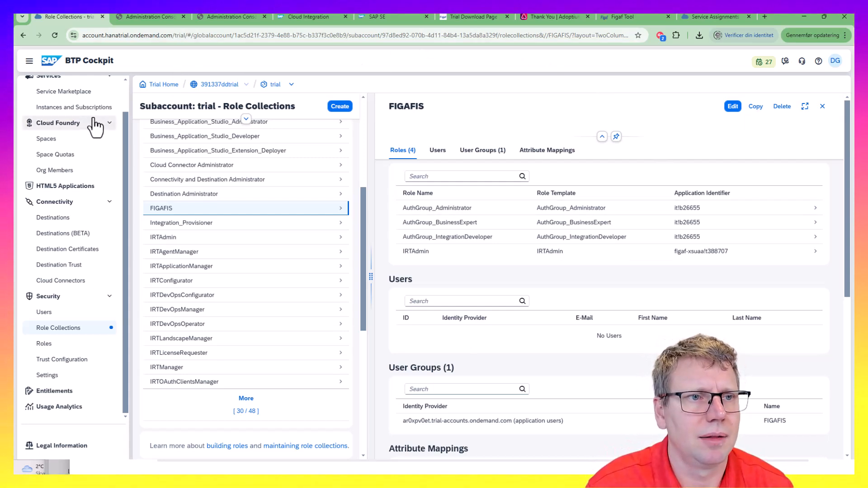
click(290, 17)
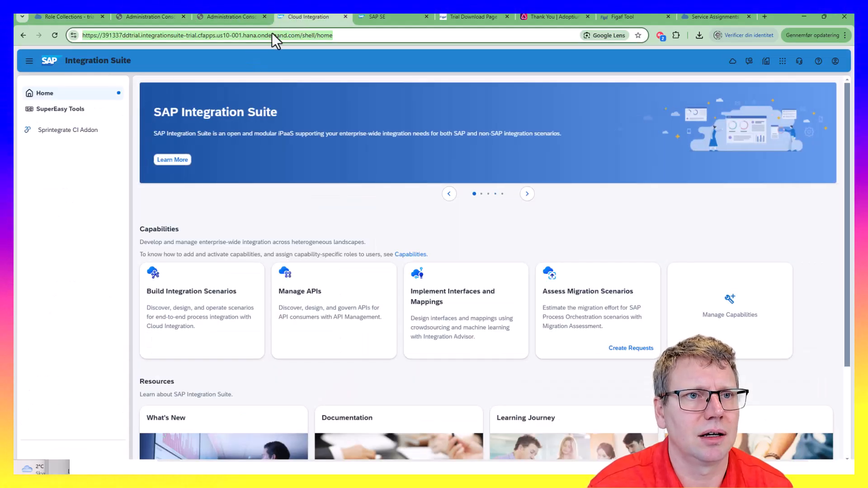
Copy the Integration Suite tenant's home page URL and return to the FIGAFIS role collection
click(311, 36)
key(ctrl+a)
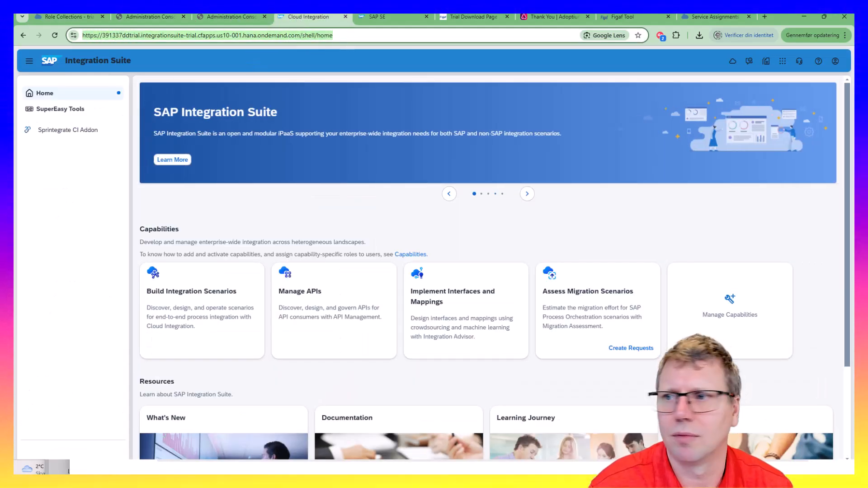
key(alt+Tab)
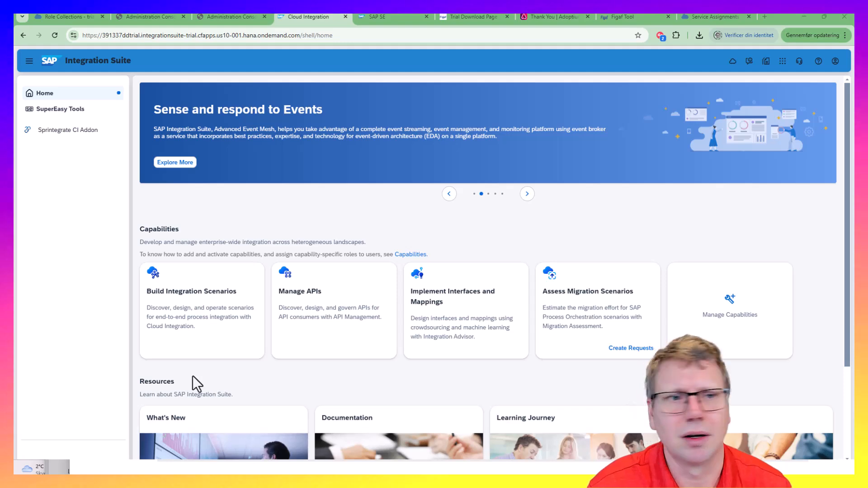
click(56, 15)
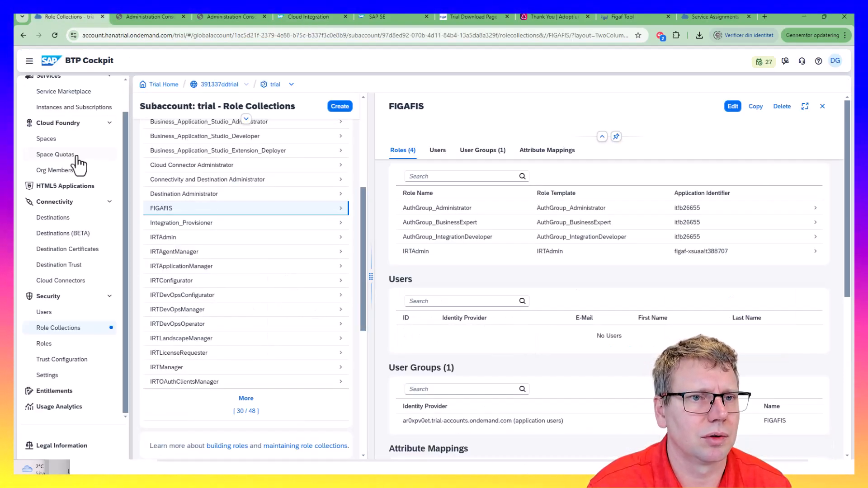
Go to User Management in Cloud Identity Services and start adding a user
click(135, 18)
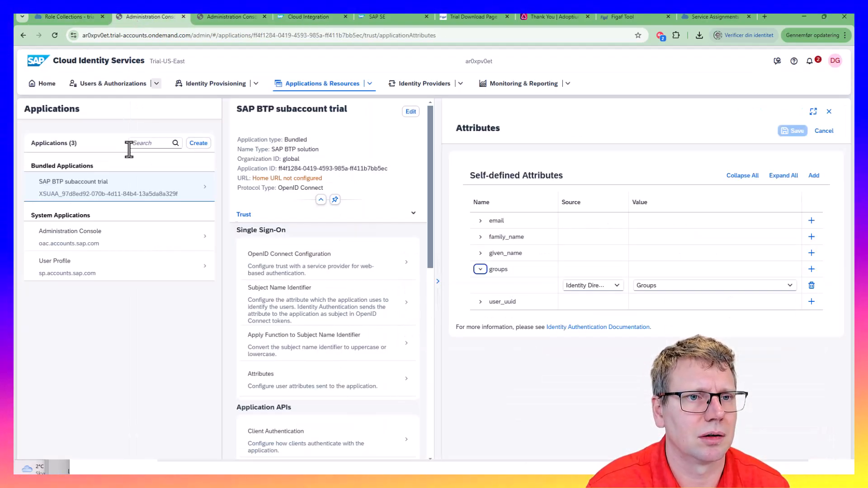
click(134, 88)
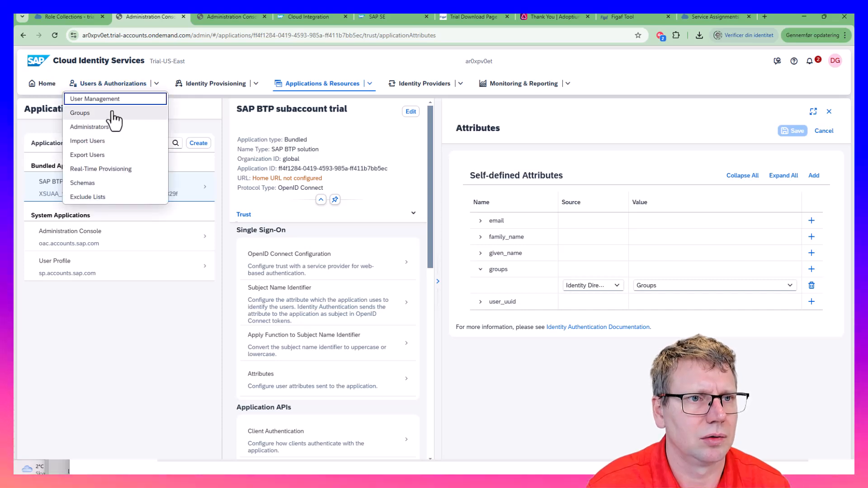
click(113, 97)
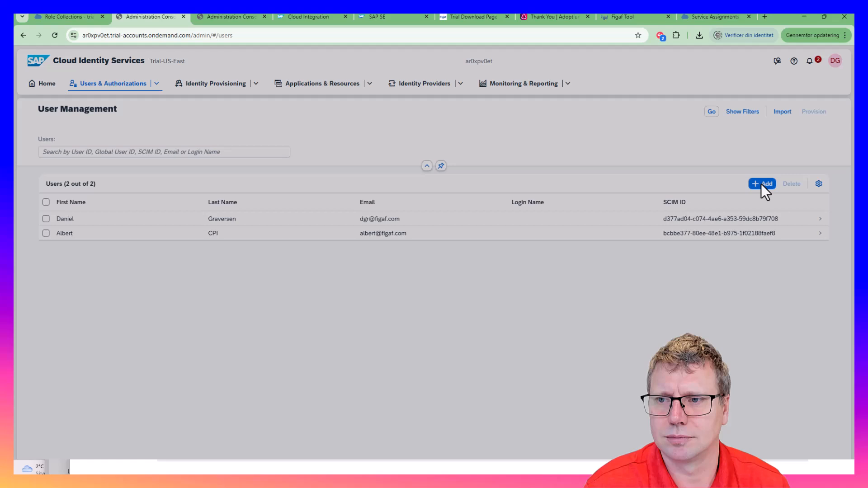
click(762, 184)
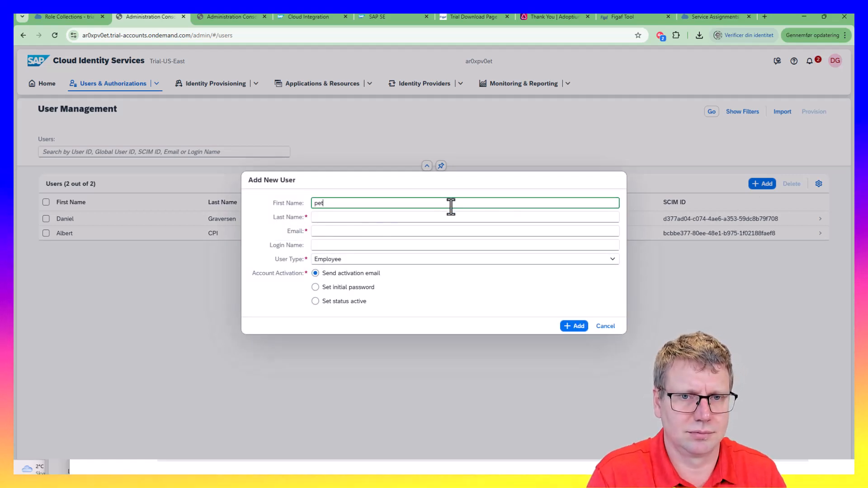
Fill in the new employee's last name and e-mail and create the user
key(Tab)
text(p)
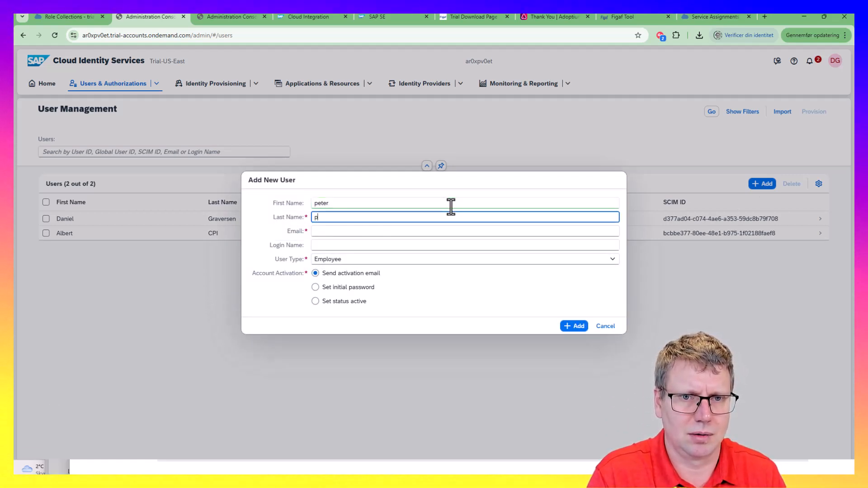
key(Tab)
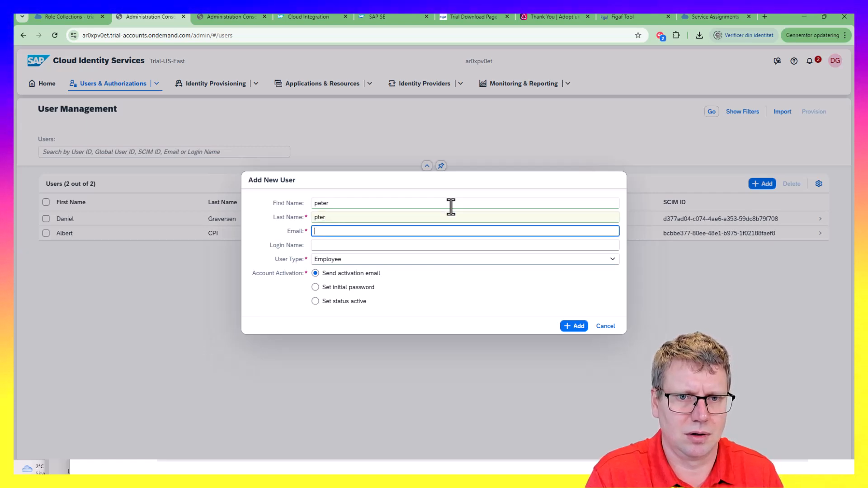
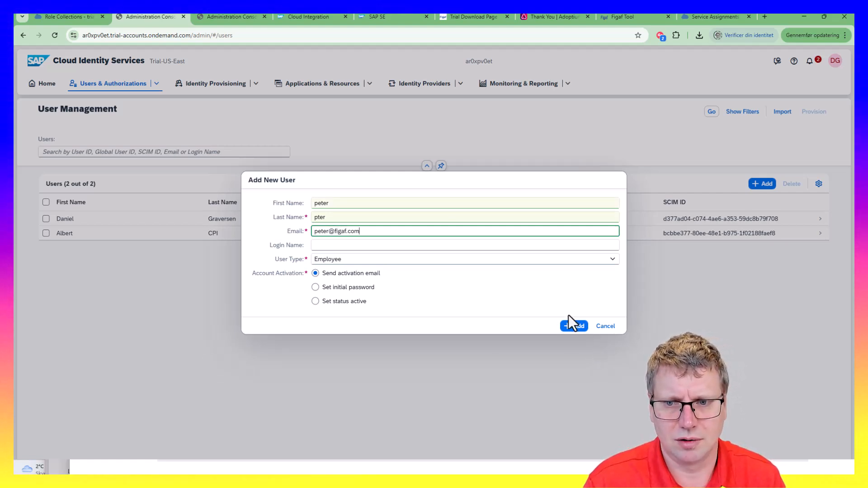
click(573, 326)
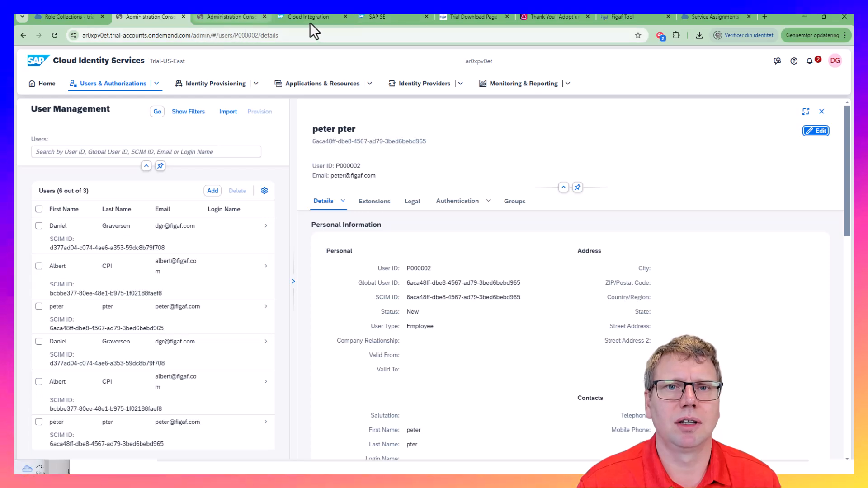
click(610, 16)
Open a new incognito Chrome window and resize it over the Figaf window
click(337, 36)
key(ctrl+c)
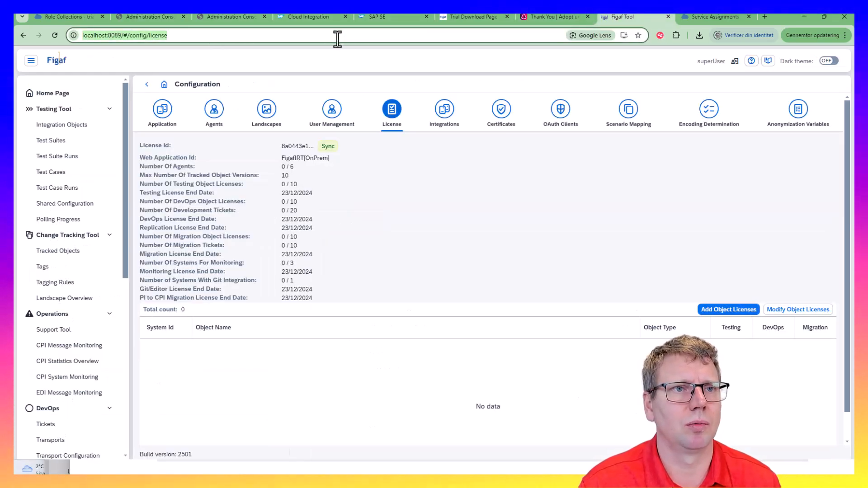
click(843, 35)
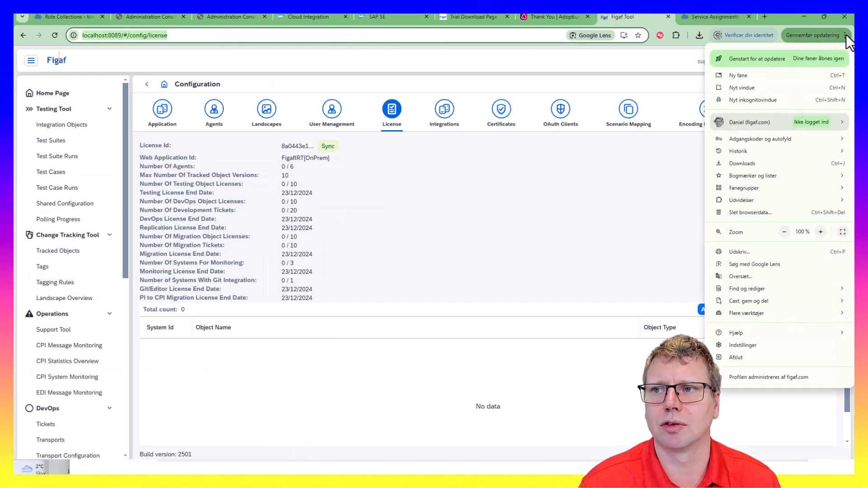
click(771, 100)
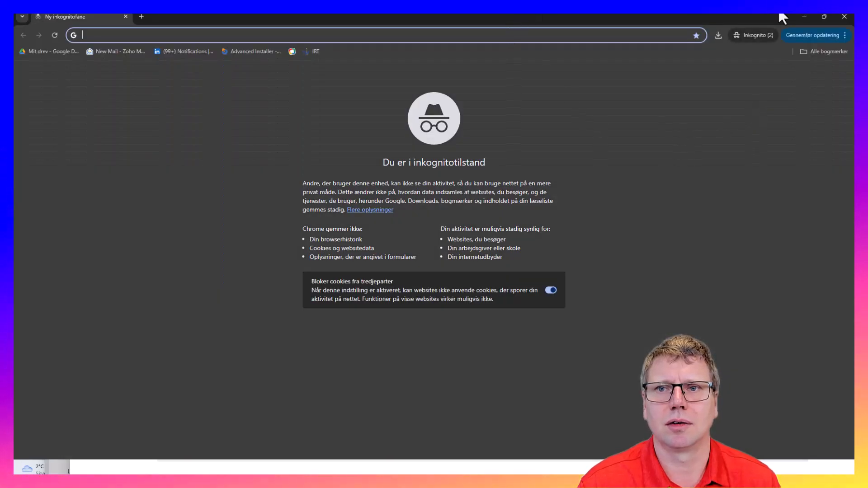
click(804, 15)
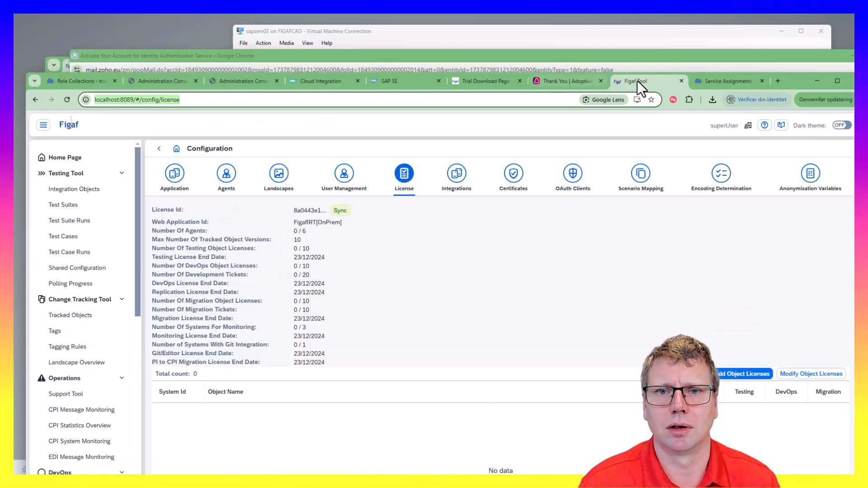
key(ctrl+shift+n)
drag(575, 88, 557, 44)
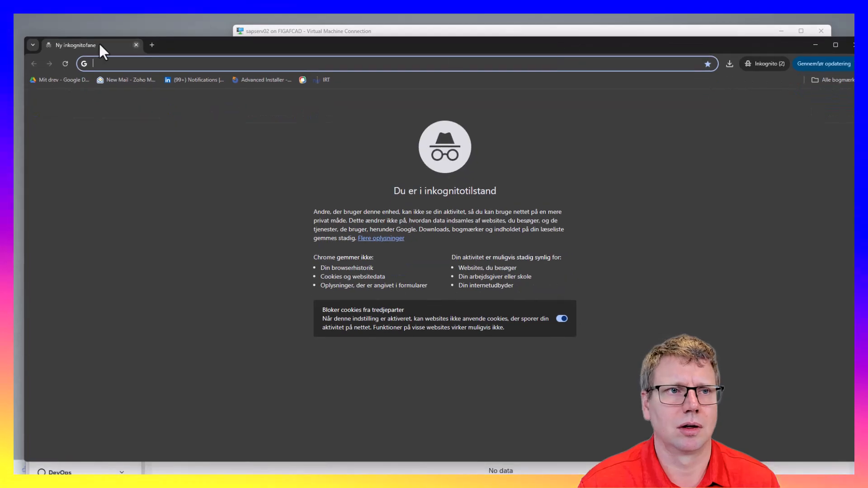
drag(23, 39, 145, 71)
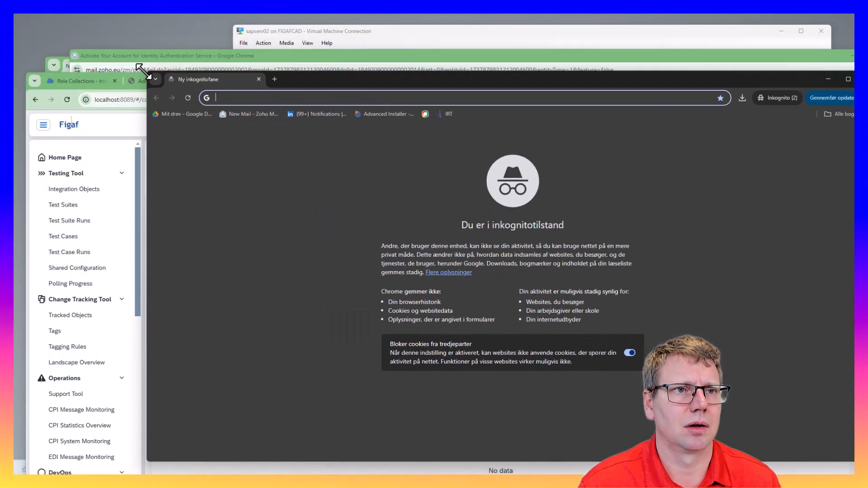
drag(333, 88, 329, 72)
Copy the Integration Suite tenant URL and load it in the incognito window
key(ctrl+v)
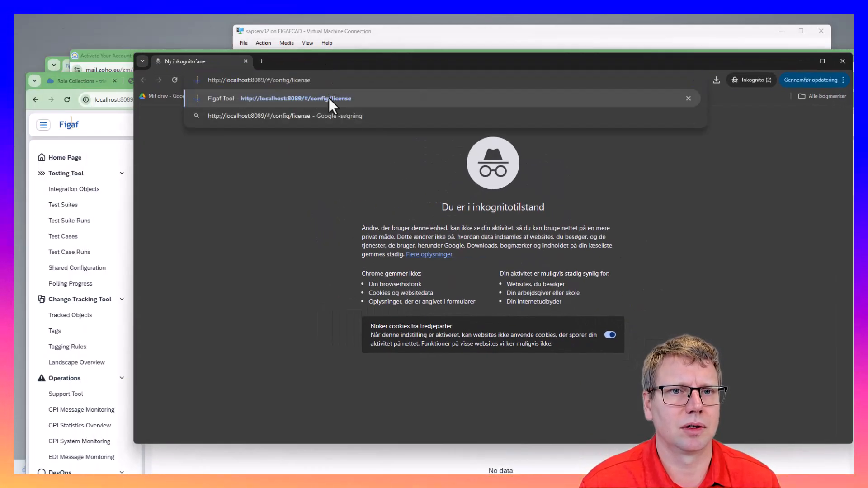
click(199, 143)
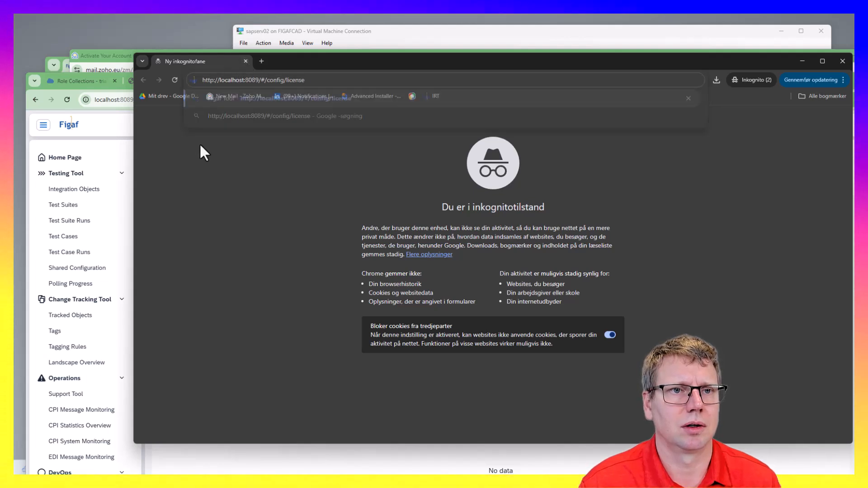
click(101, 131)
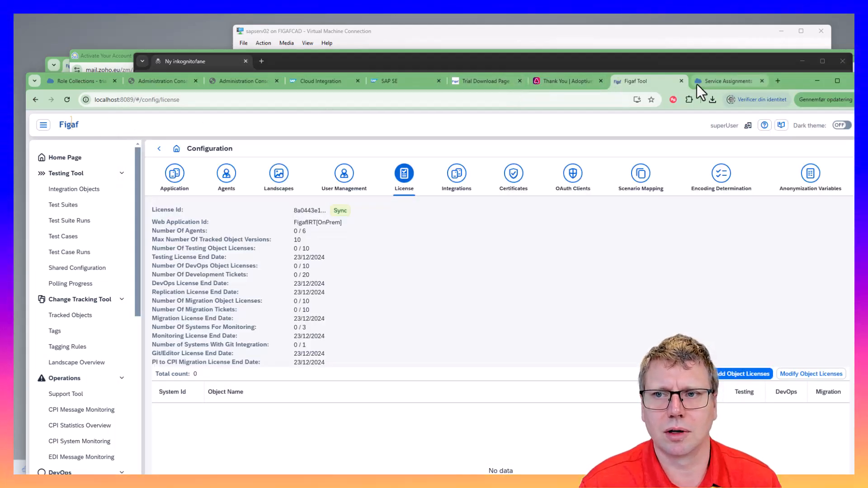
click(681, 81)
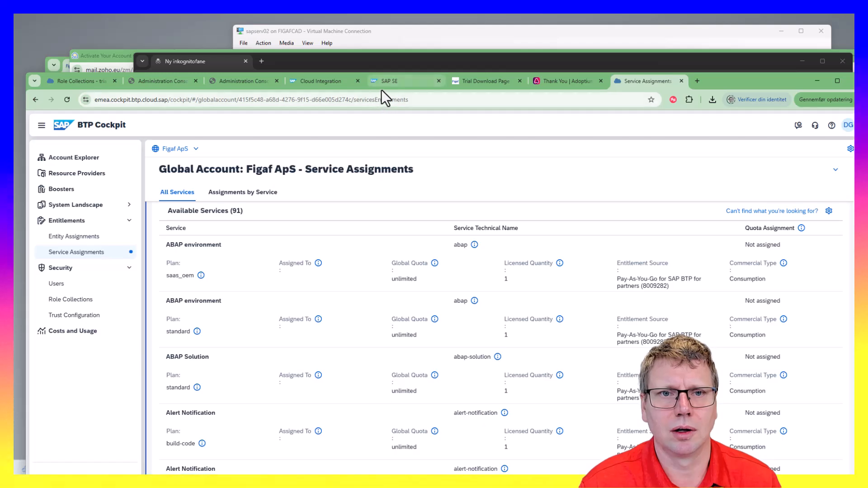
click(337, 83)
click(358, 99)
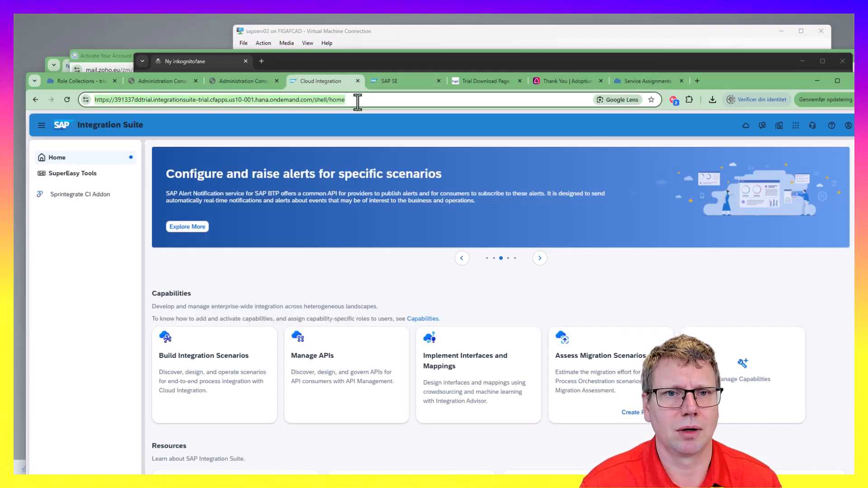
click(359, 61)
text(https://391337ddtrial.integrationsuite-trial.cfapps.us10-001.hana.ondemand.com/shell/home)
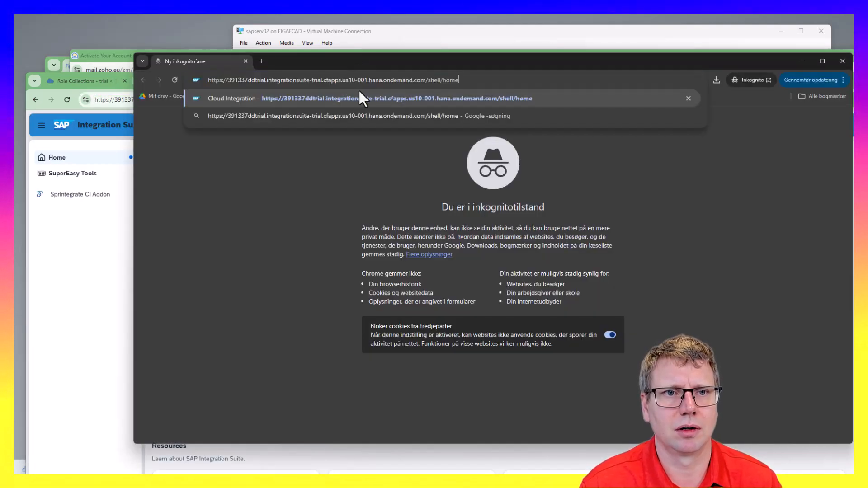
click(391, 98)
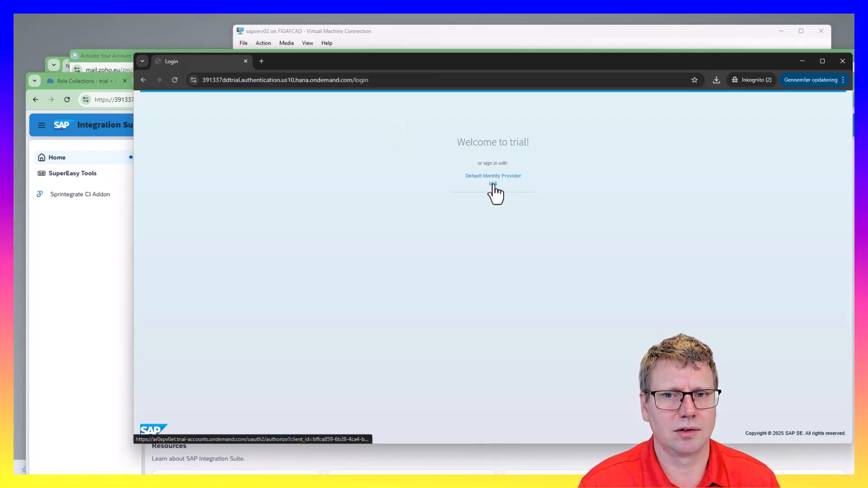
Choose Default Identity Provider and sign in with the account e-mail and password
click(494, 185)
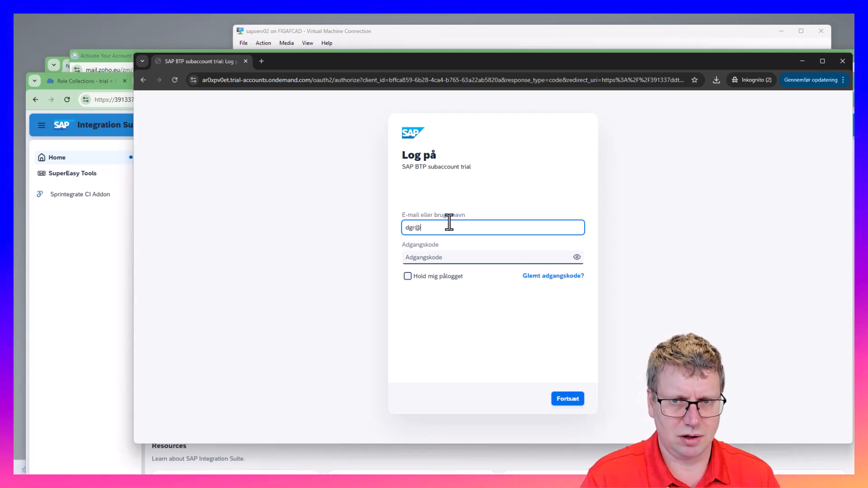
key(Tab)
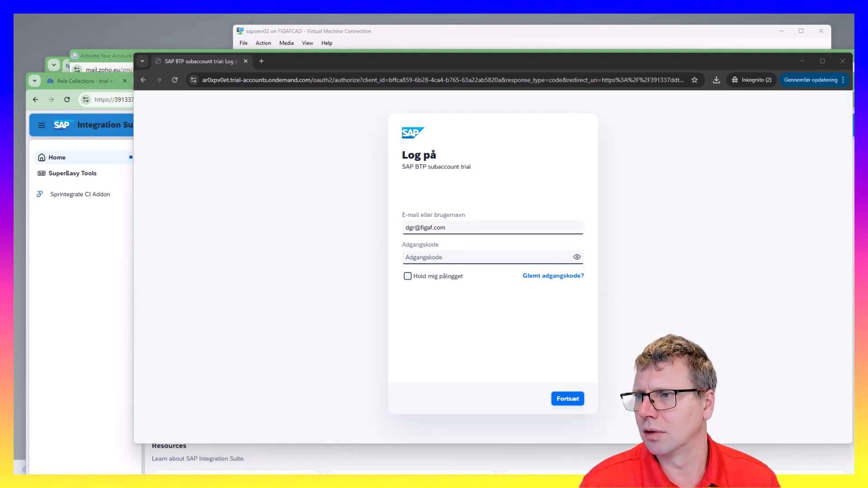
click(500, 259)
key(ctrl+v)
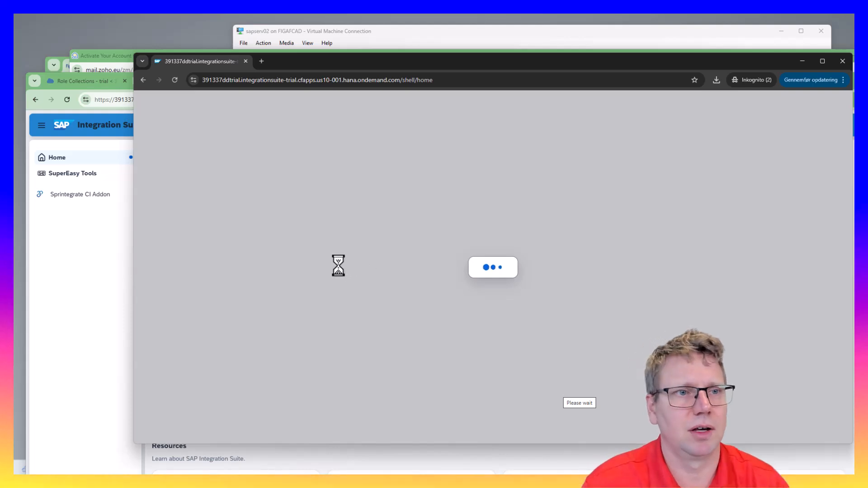
Check the loading Integration Suite page, then open Groups in the identity administration console
click(77, 82)
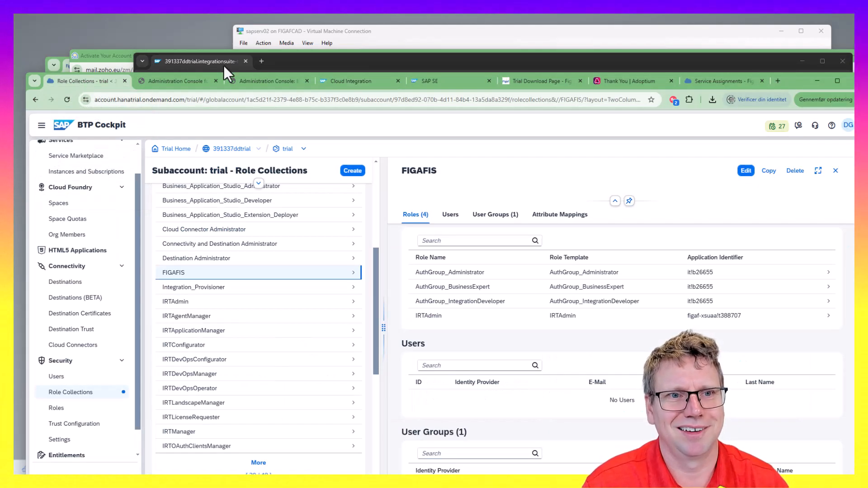
click(474, 58)
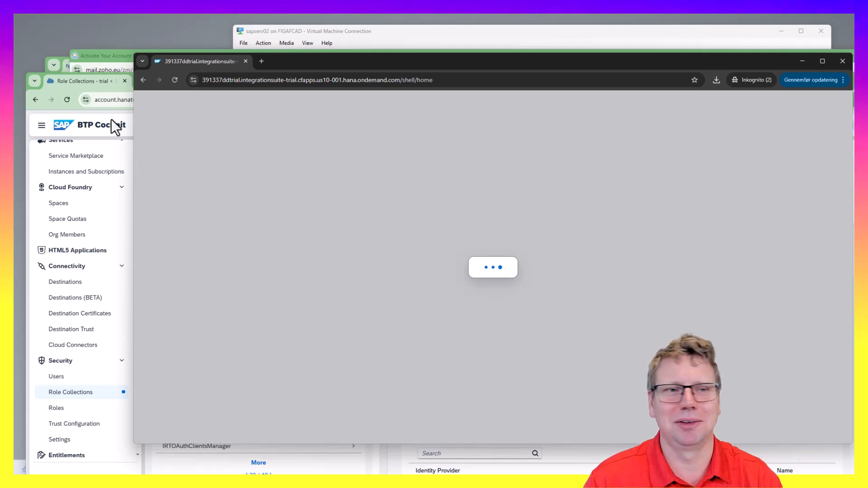
click(102, 86)
click(176, 83)
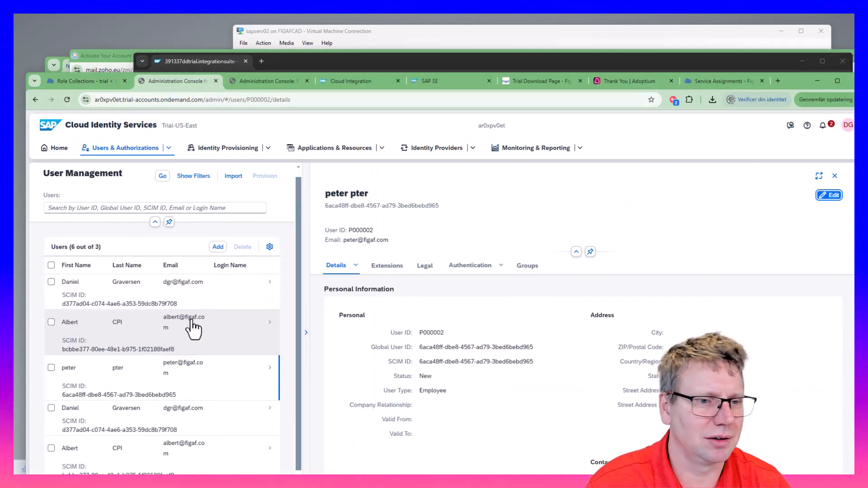
click(140, 151)
click(125, 179)
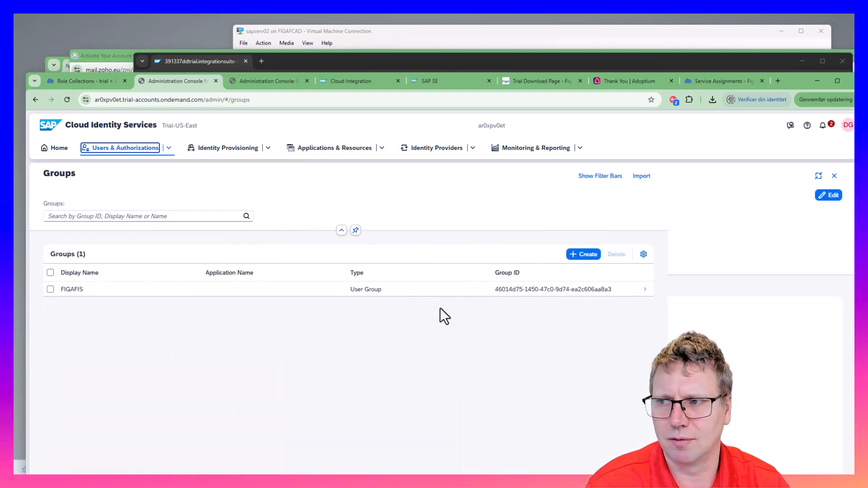
Add the newly created user as a member of the FIGAFIS group
click(200, 284)
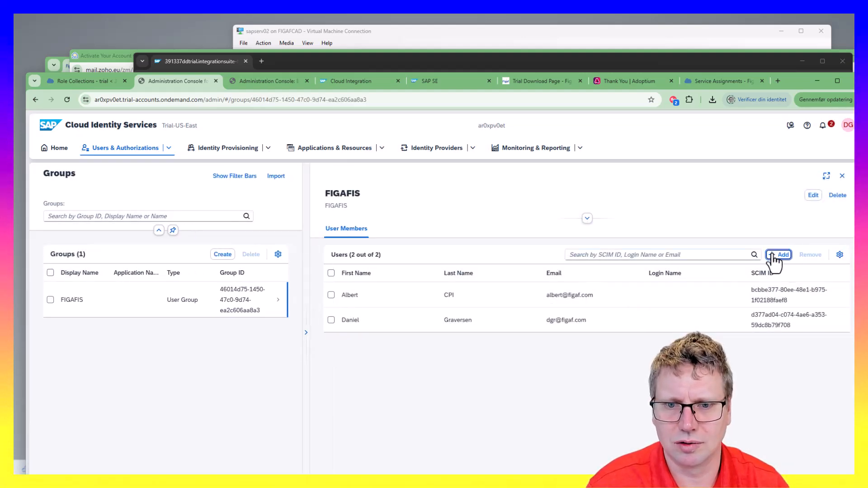
click(775, 255)
click(243, 244)
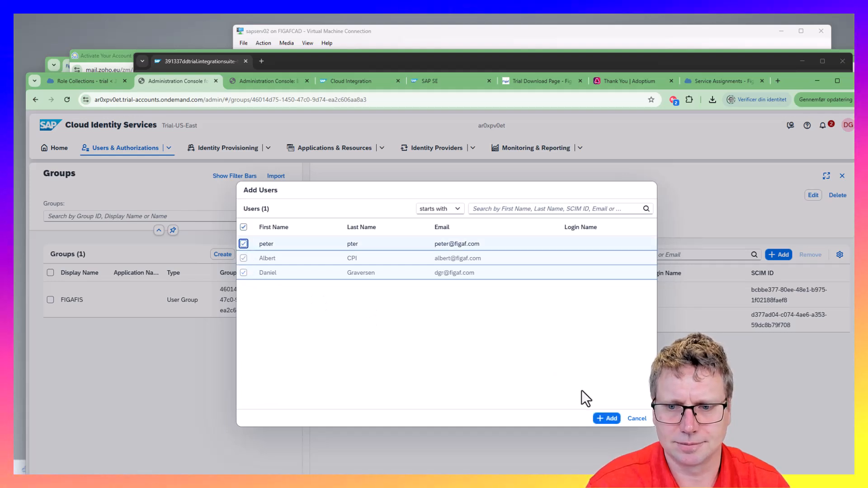
click(606, 419)
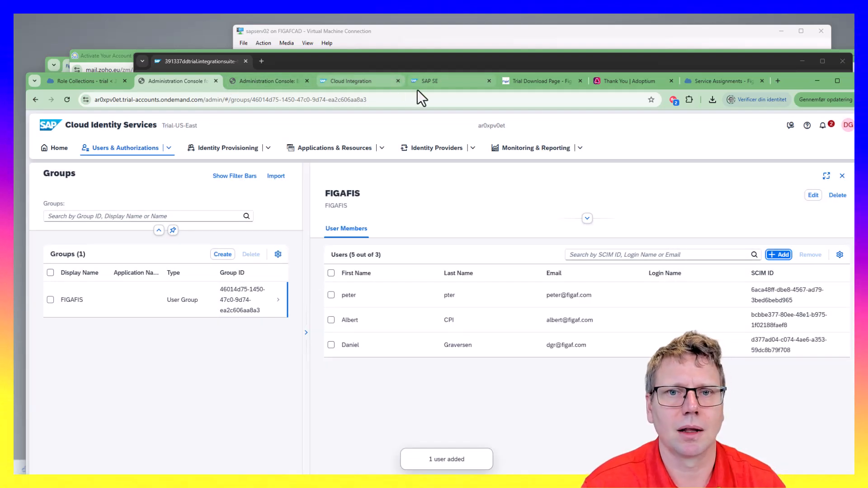
click(371, 84)
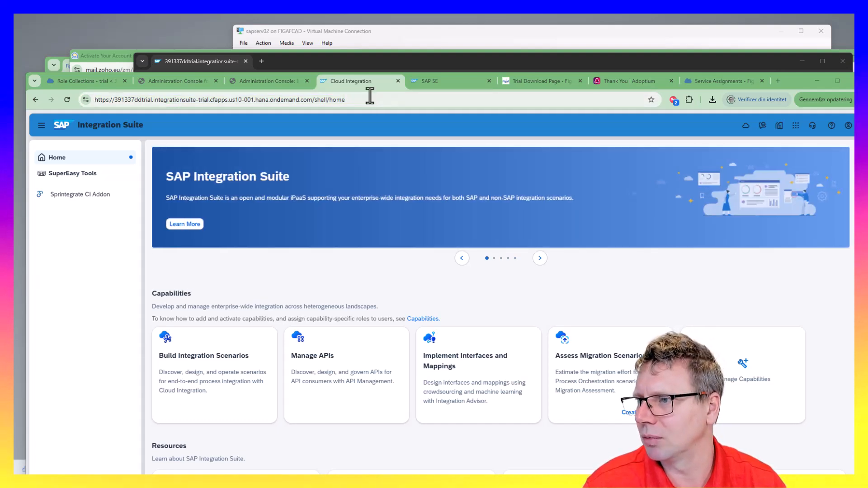
Enter the Identity Service username and password for agent 'trial', then accept the sample landscape
key(alt+Tab)
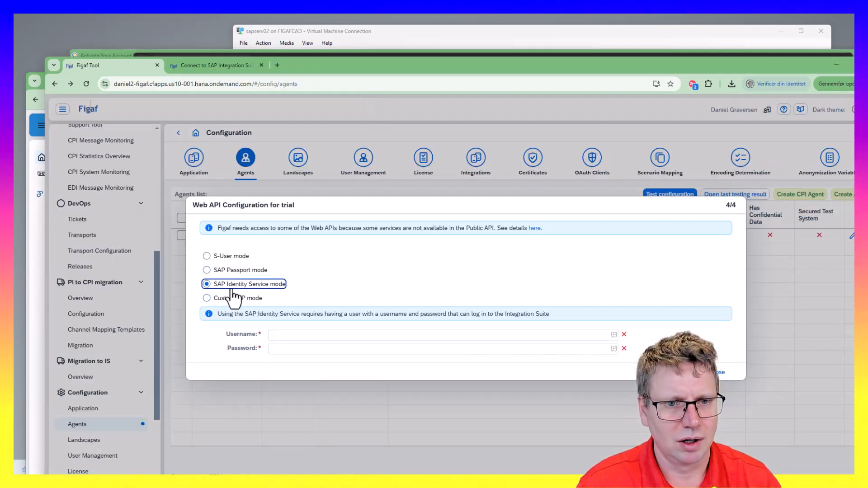
click(298, 335)
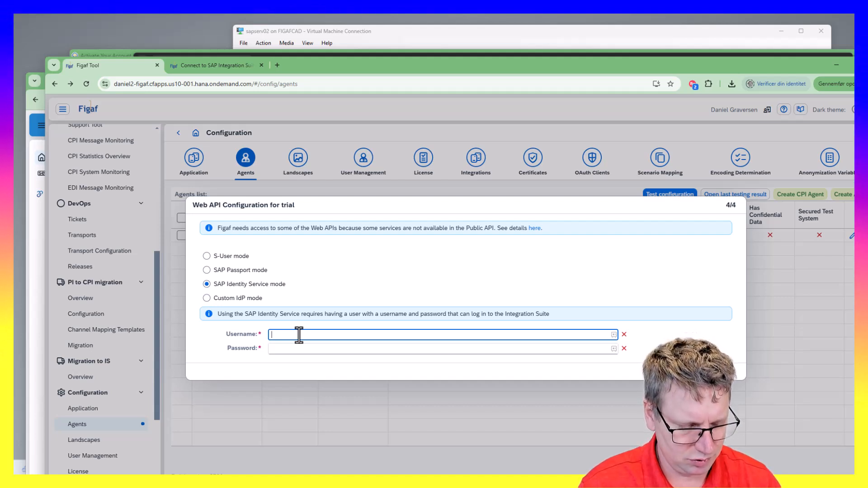
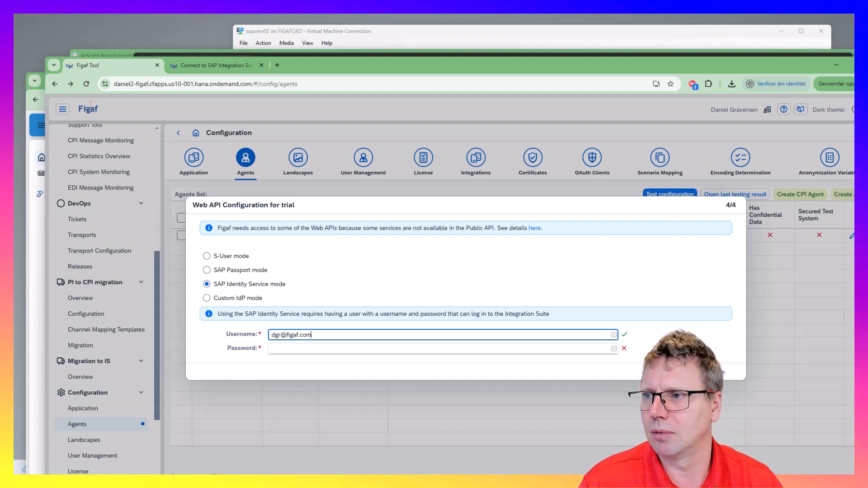
key(alt+Tab)
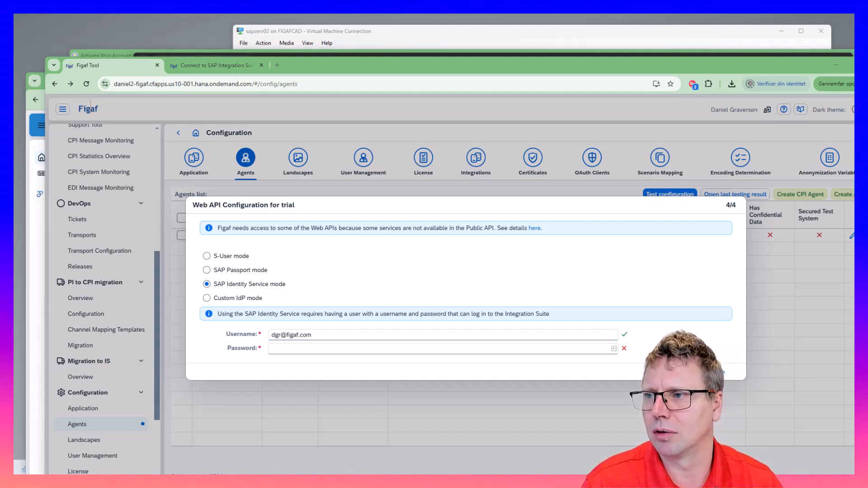
click(428, 349)
key(ctrl+v)
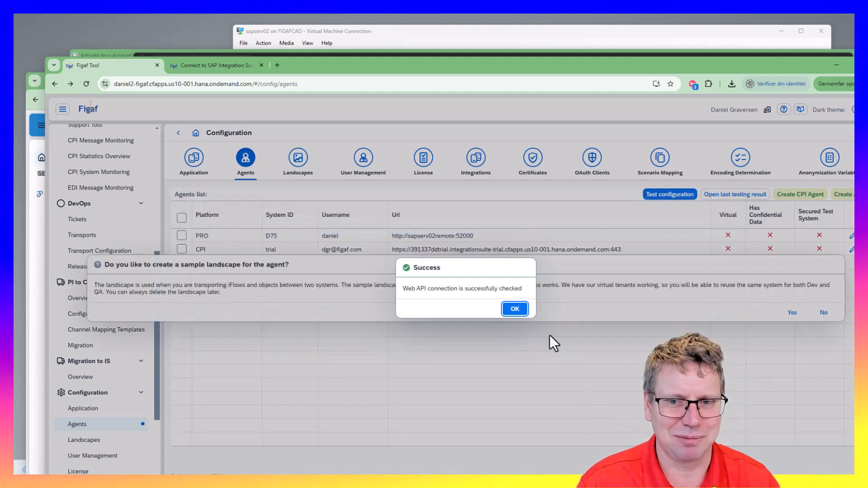
click(515, 309)
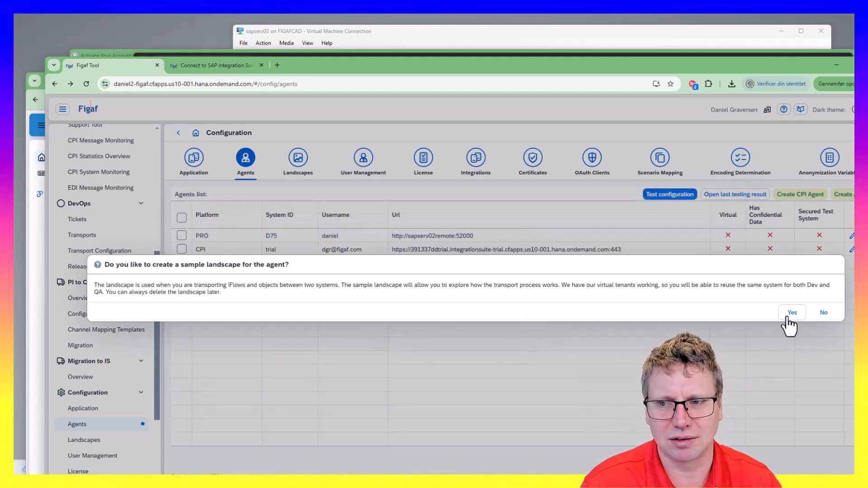
click(789, 319)
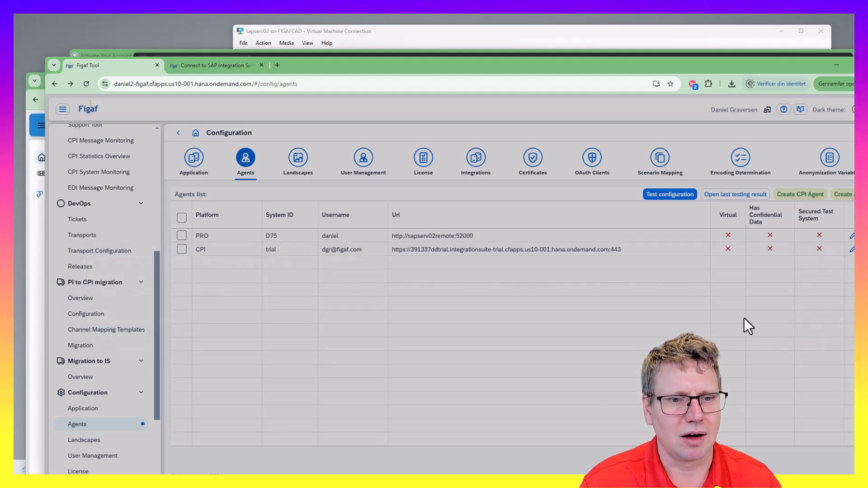
Complete onboarding with no packages picked, so all packages get synchronized
click(554, 314)
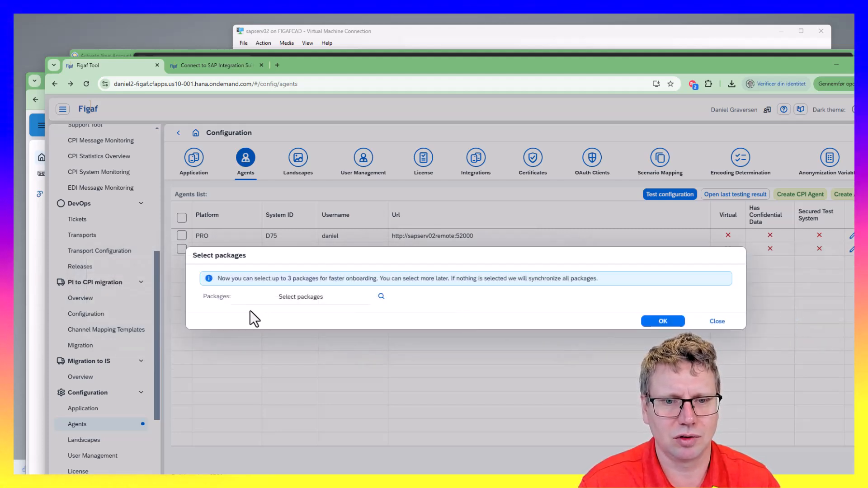
click(381, 297)
click(483, 462)
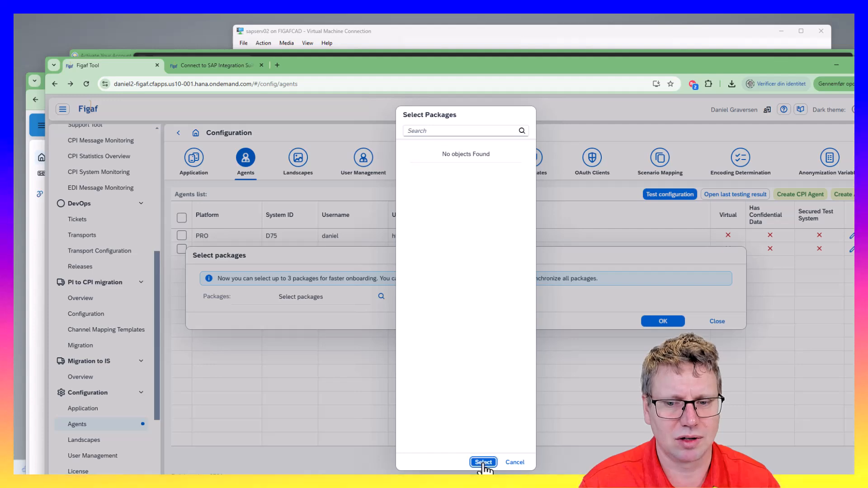
click(647, 324)
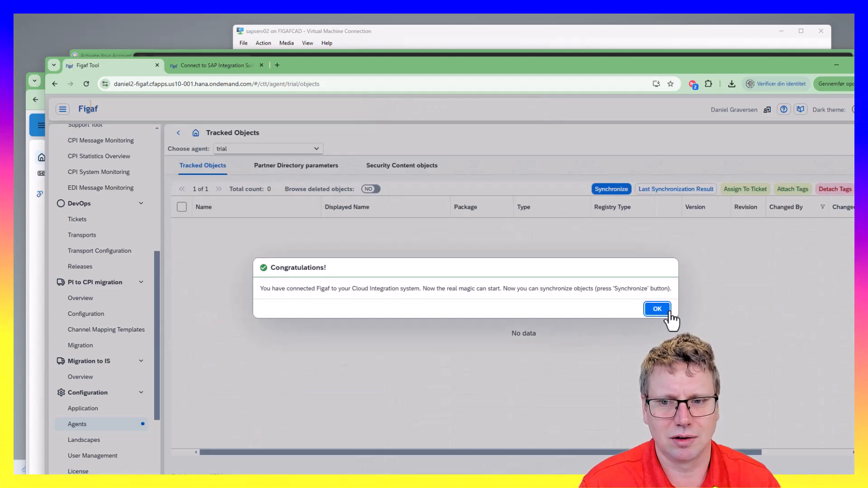
click(667, 311)
Synchronize all packages, refresh the progress, and close the zero-object results
click(610, 189)
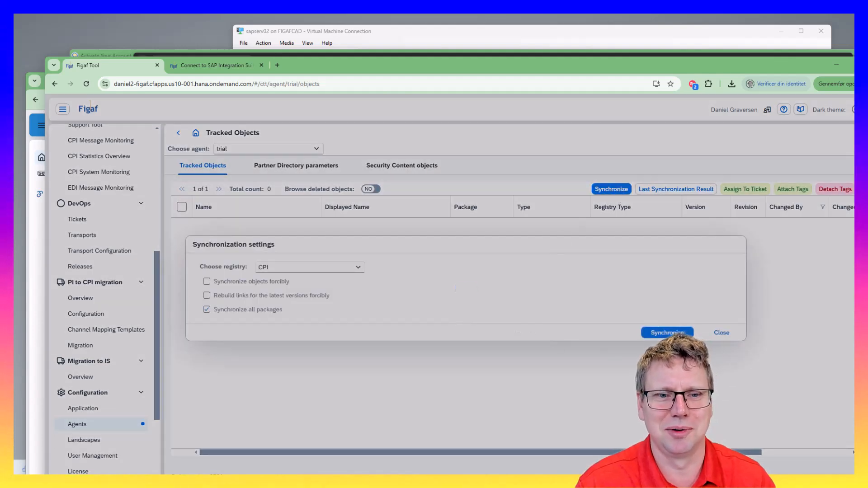
click(668, 333)
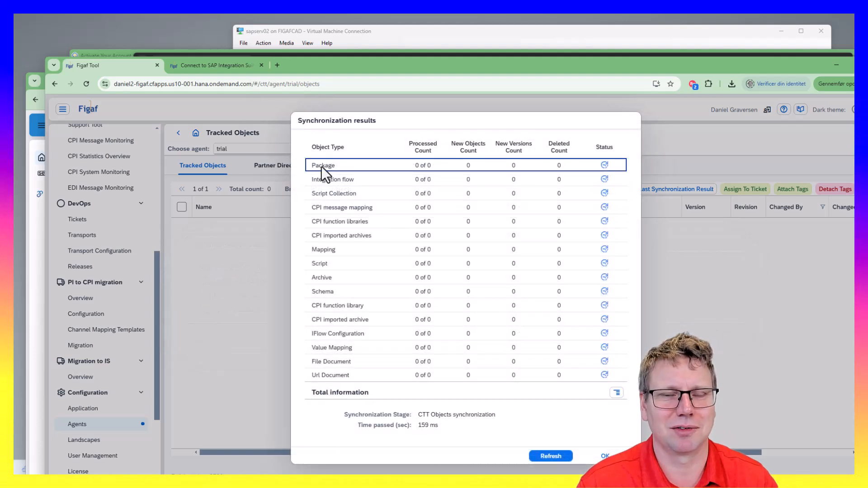
click(261, 66)
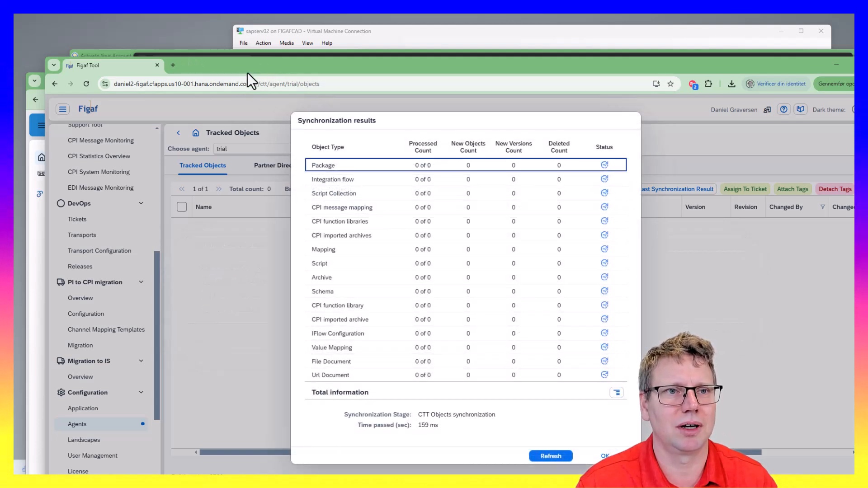
click(550, 456)
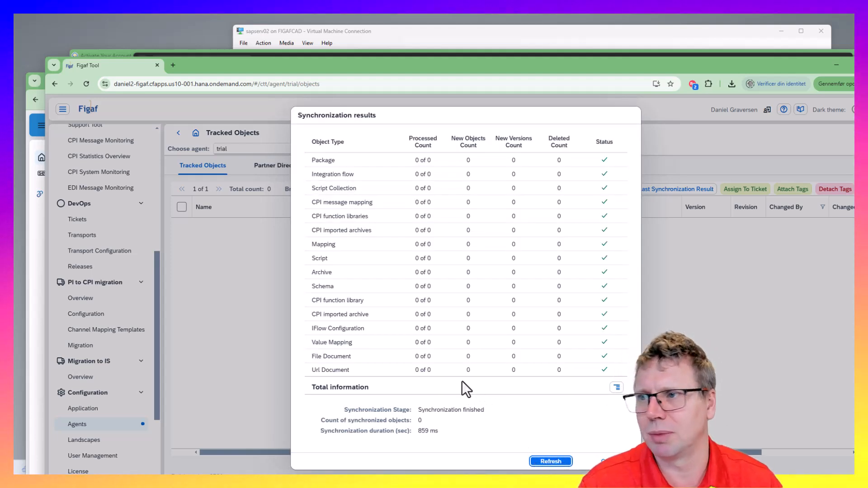
click(599, 461)
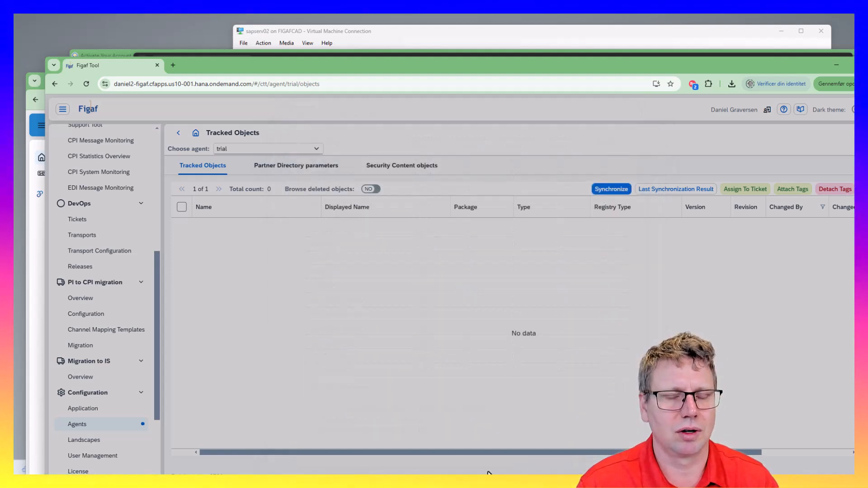
drag(256, 74, 257, 158)
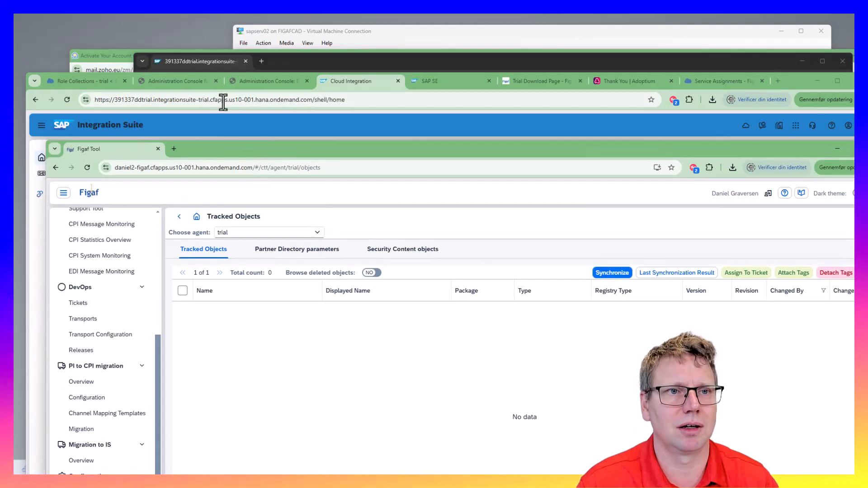
Reload Integration Suite in the incognito window and open the Discover integrations catalogue
click(386, 92)
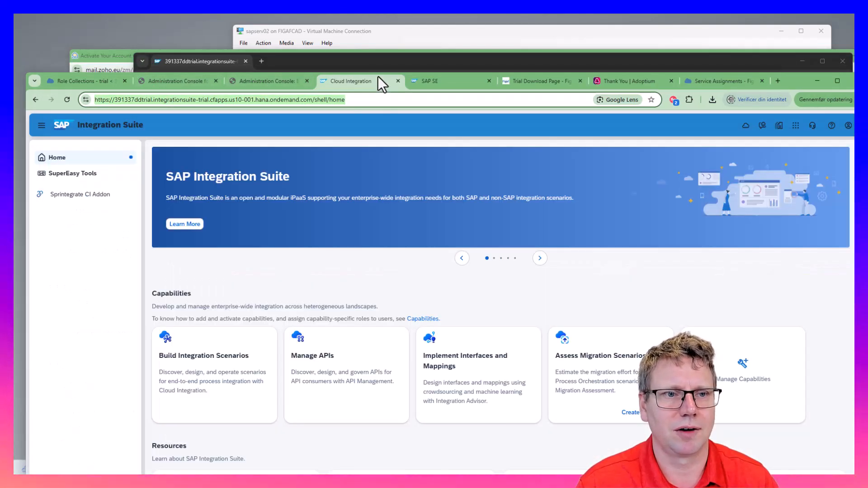
click(353, 66)
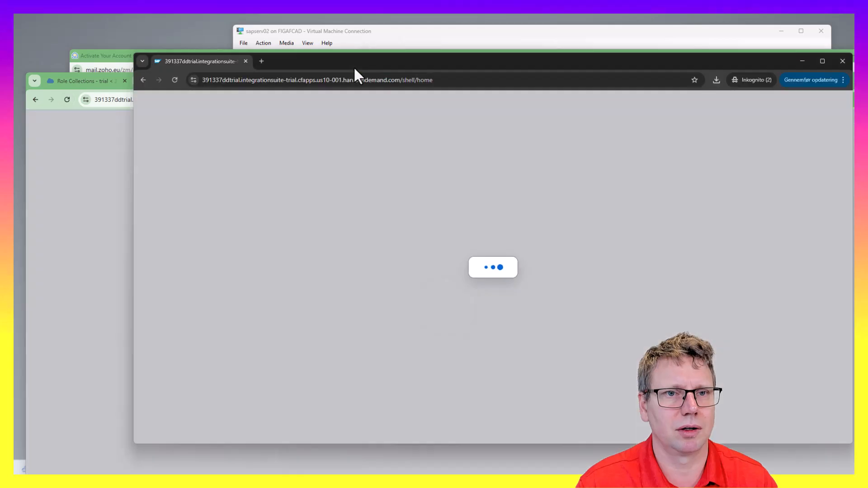
click(176, 80)
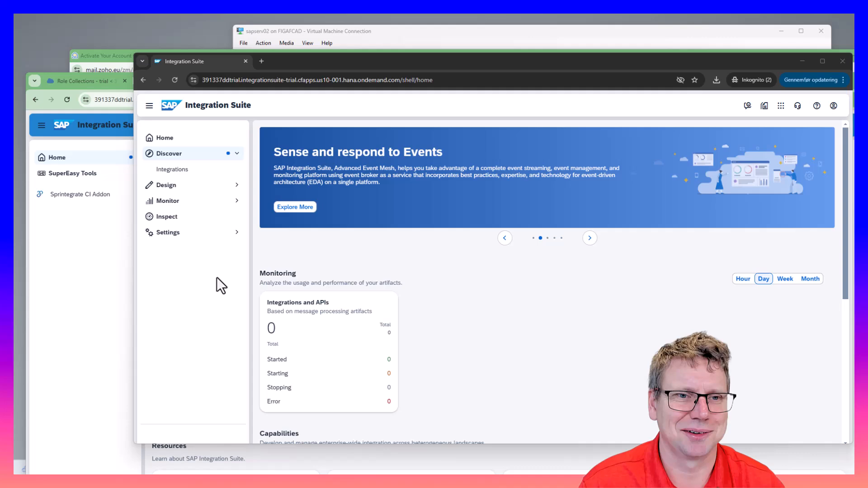
click(184, 171)
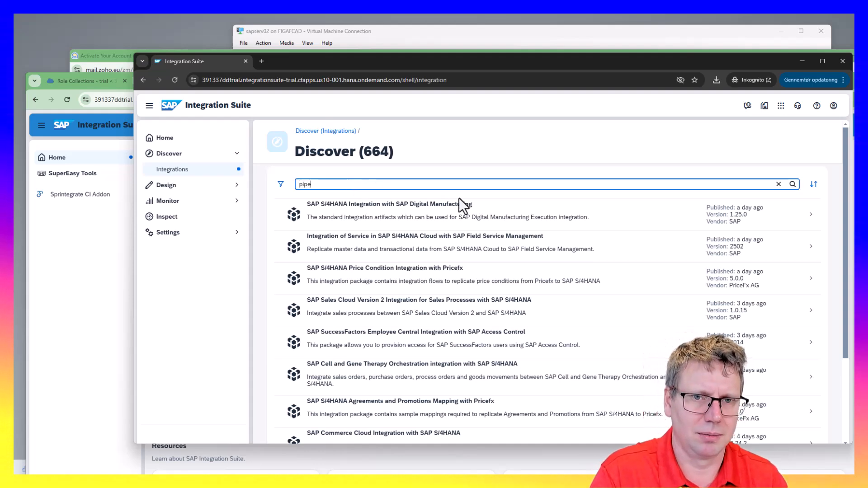
Search the catalogue for 'figaf' and open the Connector for Figaf DevOps Tool package
key(Return)
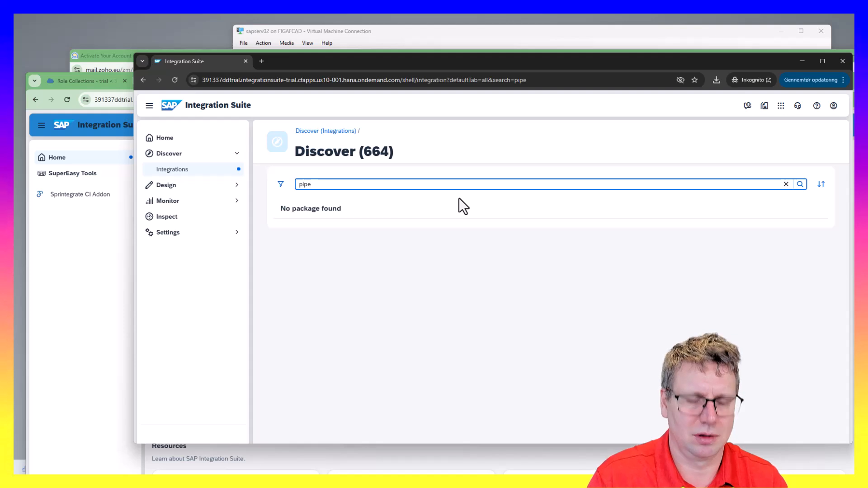
text(ene)
key(Return)
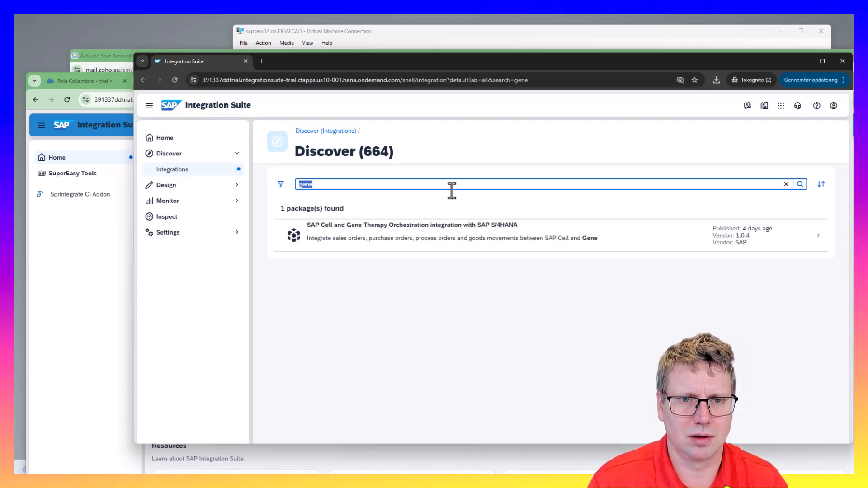
key(Return)
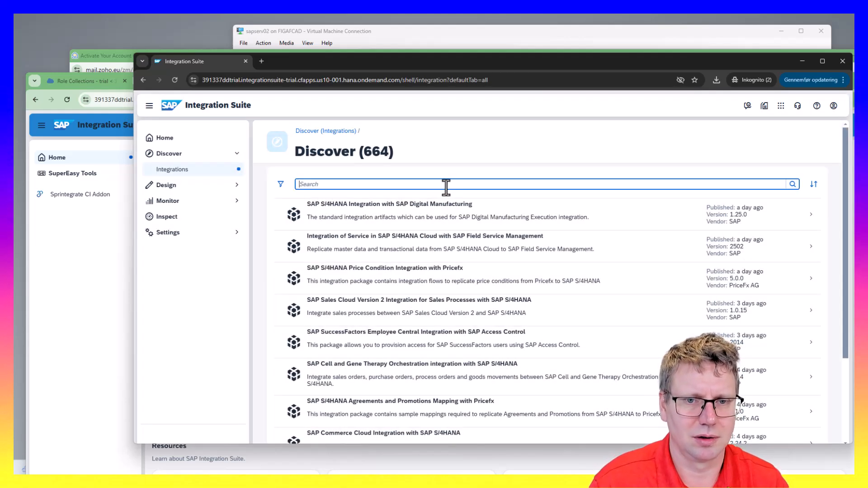
scroll(434, 253, down, 5)
scroll(380, 184, up, 5)
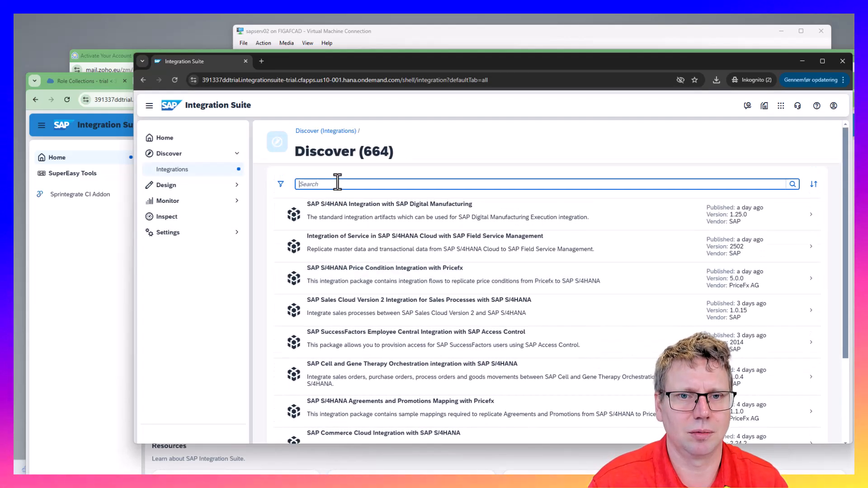
click(329, 183)
text(figaf)
key(Return)
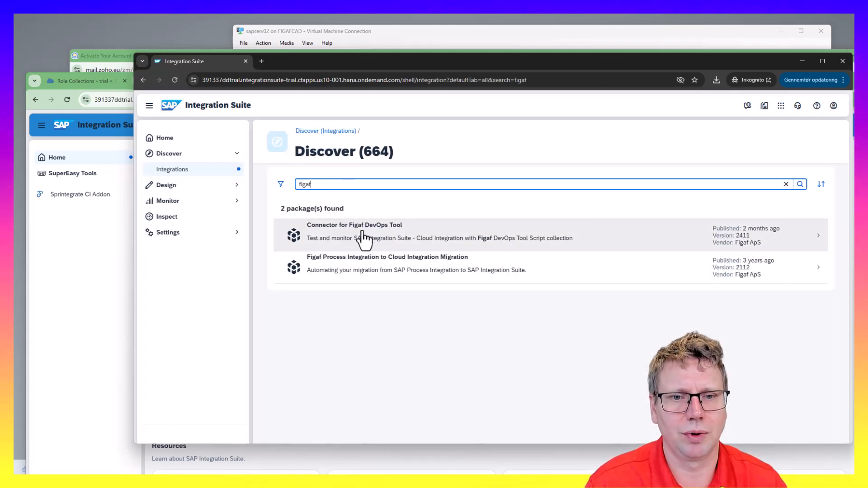
click(423, 243)
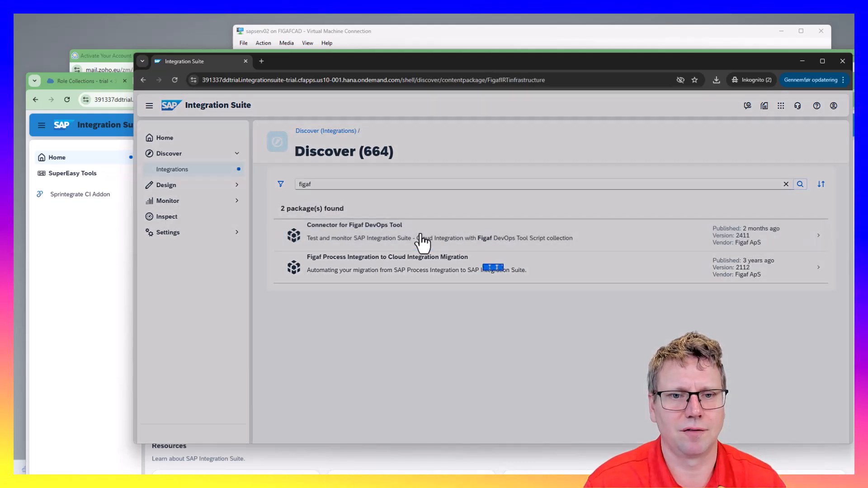
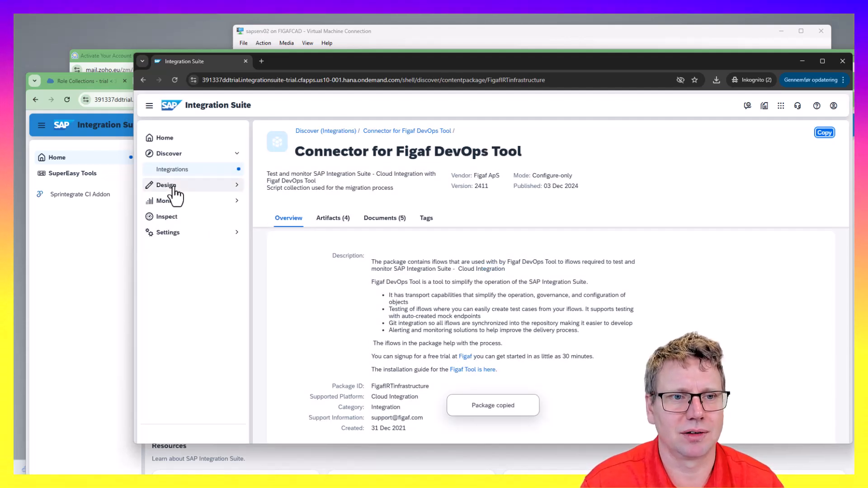
Show the 4 artifacts of the Connector for Figaf DevOps Tool package, then return to Figaf's Tracked Objects
click(197, 203)
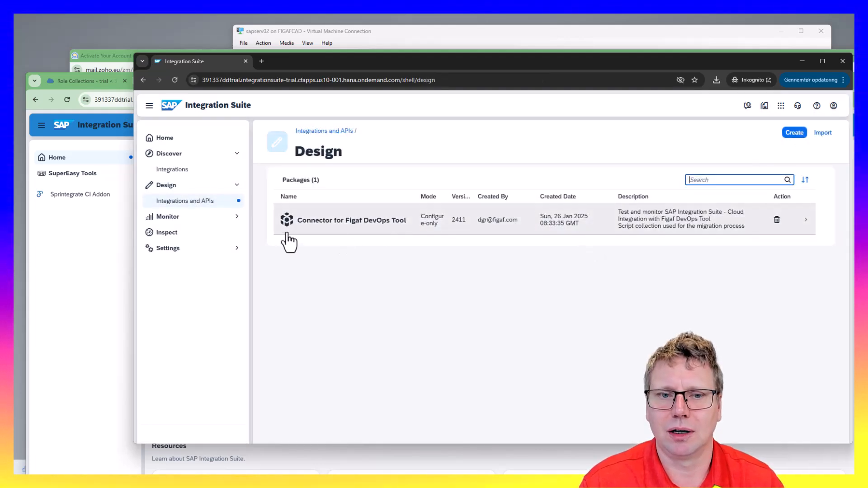
click(310, 224)
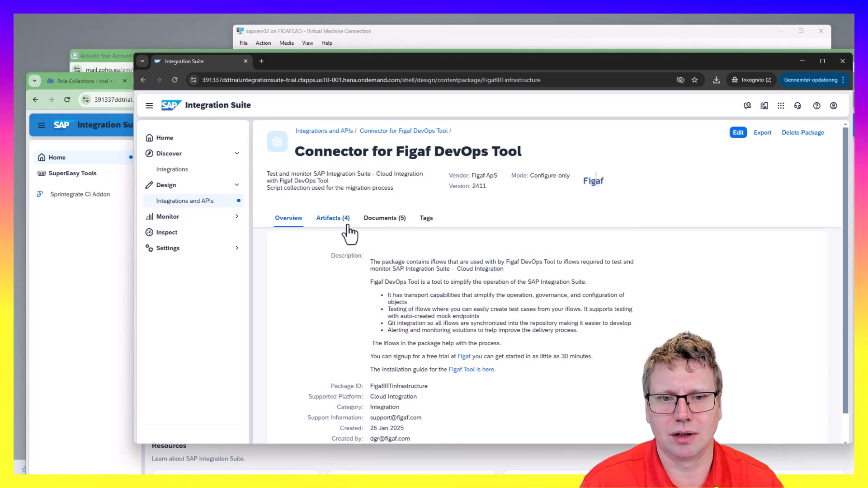
click(347, 220)
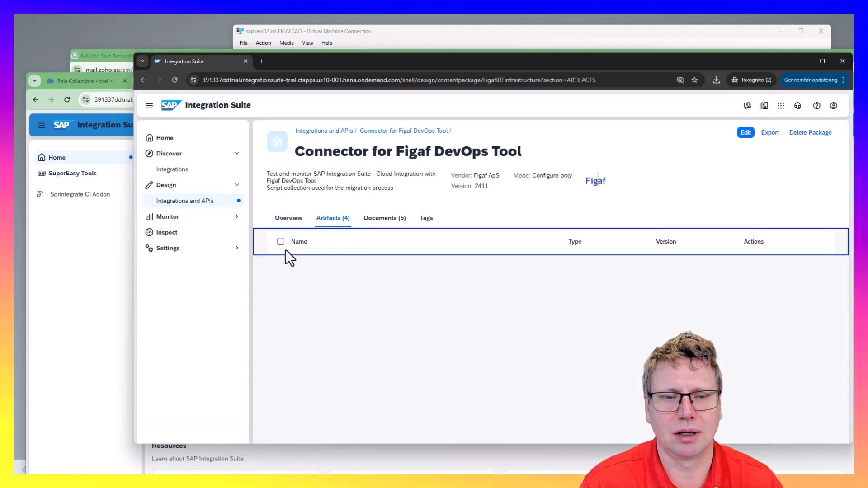
click(90, 265)
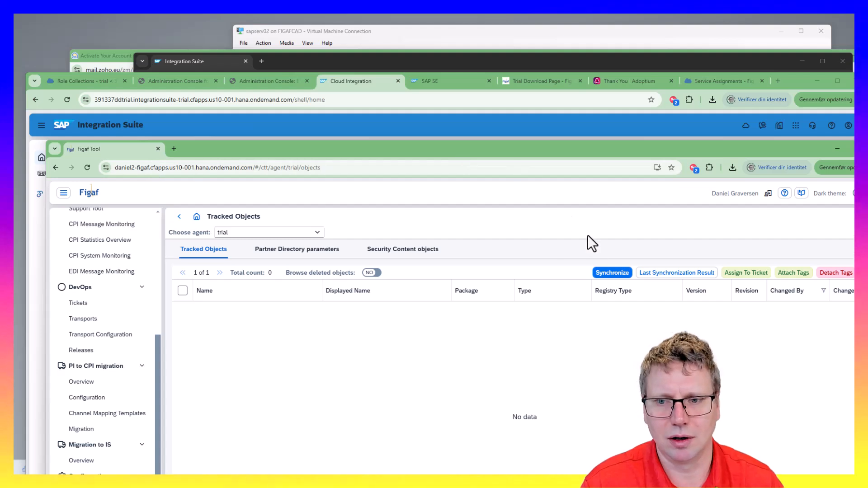
Synchronize all CPI packages for the trial agent, bringing in 15 objects, and close the results
click(604, 272)
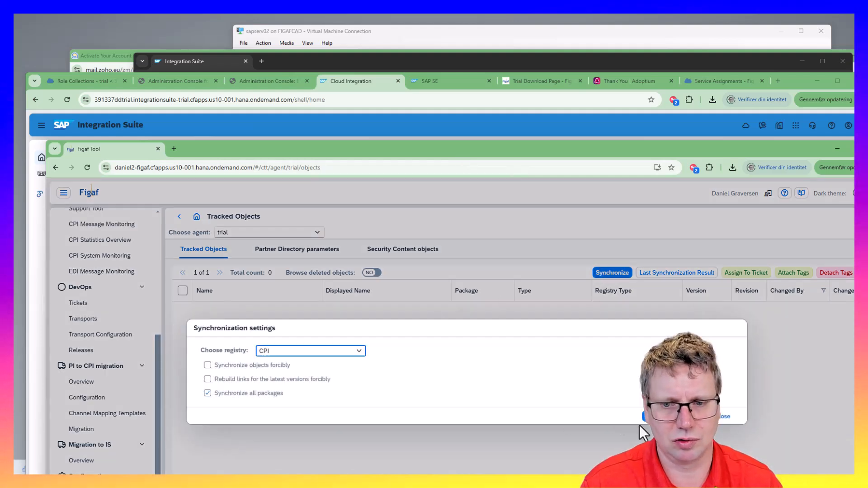
drag(284, 153, 275, 99)
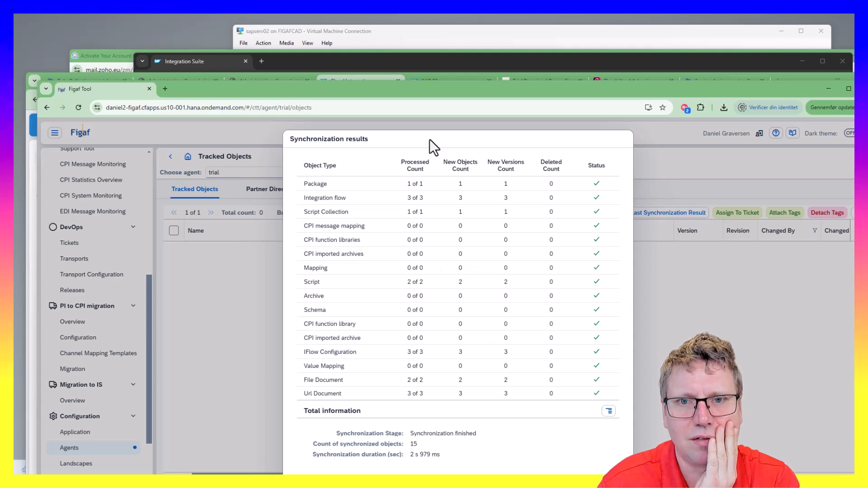
double_click(434, 96)
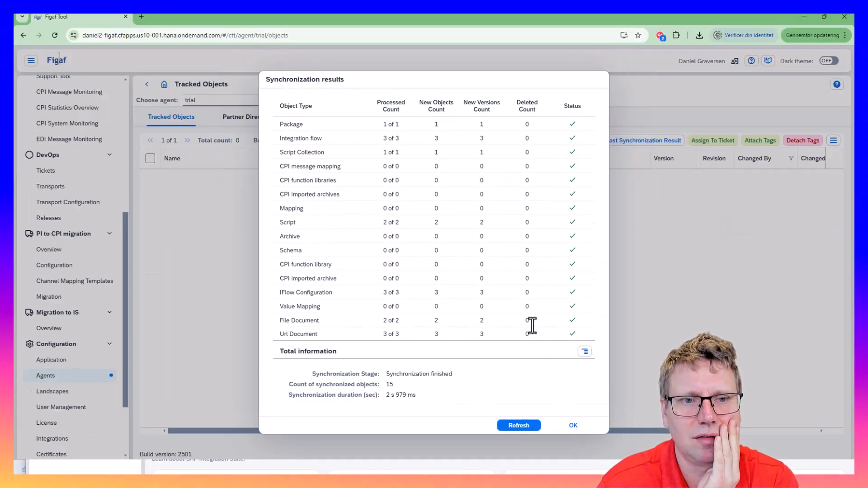
click(582, 427)
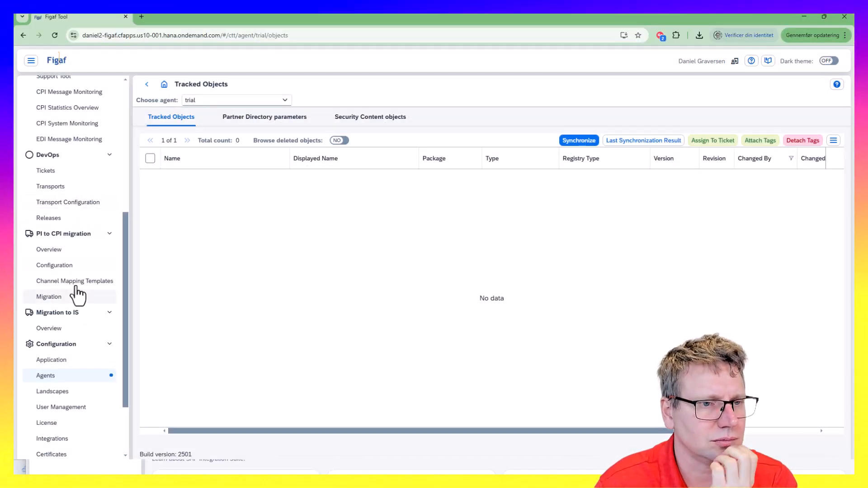
scroll(79, 162, up, 3)
In Landscape Overview, attempt deploying the SCRIPT_COLLECTION object and dismiss the non-iflow error
click(76, 177)
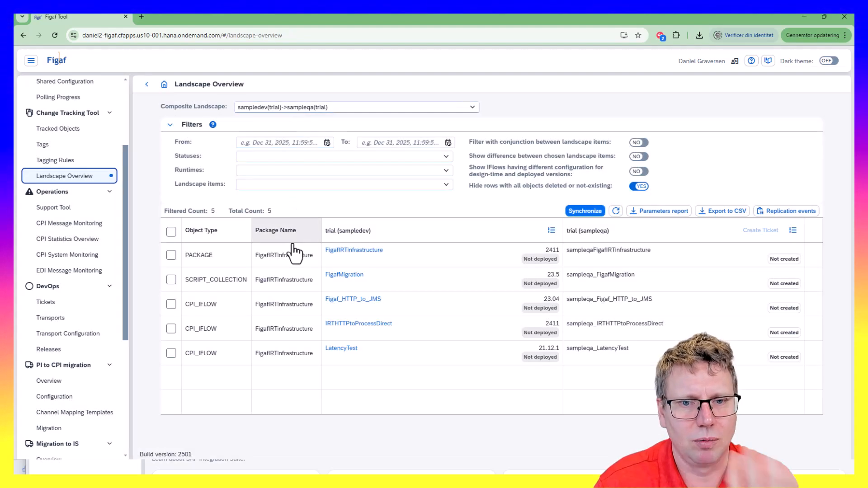
click(171, 256)
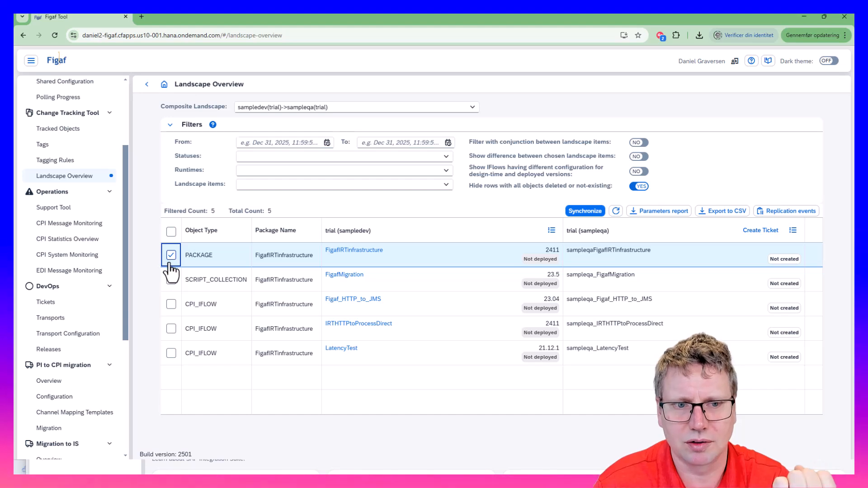
click(171, 280)
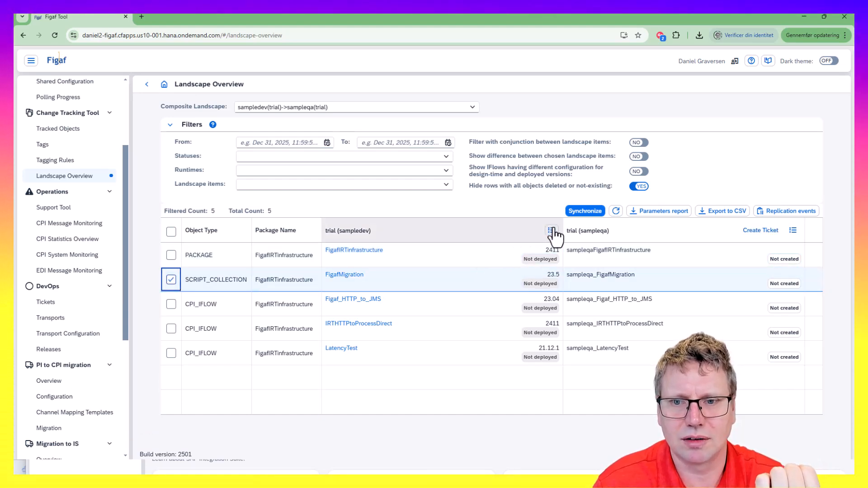
click(551, 231)
click(537, 239)
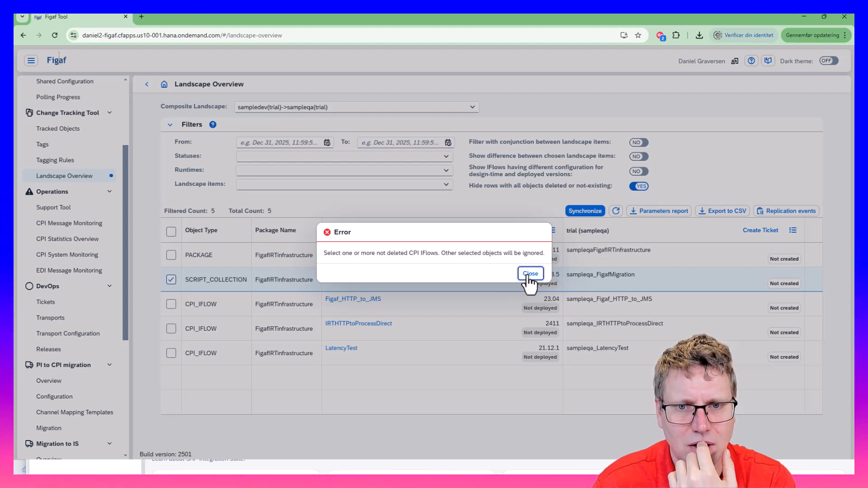
click(530, 274)
Deploy the Figaf_HTTP_to_JMS, IRTHTTPtoProcessDirect and LatencyTest iflows from sampledev
click(171, 305)
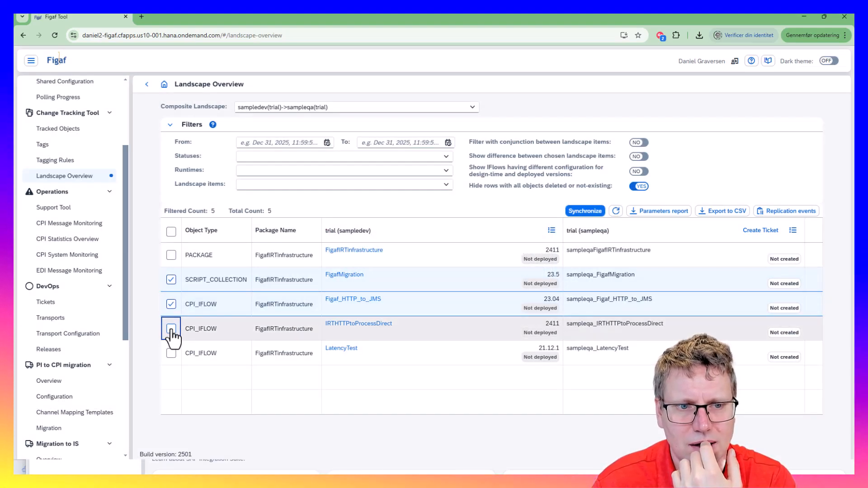
click(171, 329)
click(170, 353)
click(551, 230)
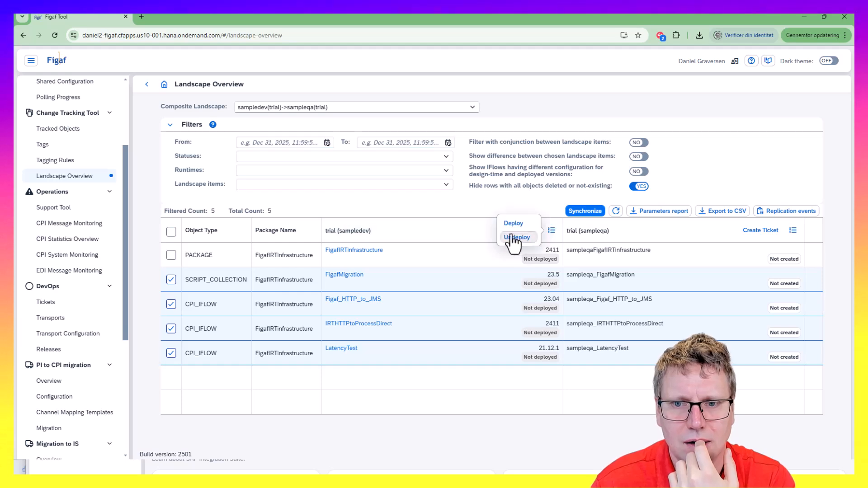
click(513, 223)
click(458, 337)
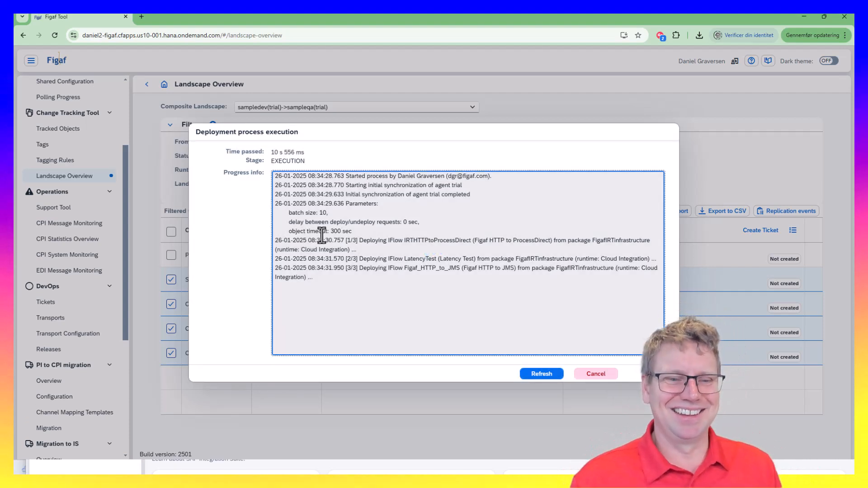
Refresh the deployment log and move the Figaf window to reveal the Cloud Integration window
click(533, 377)
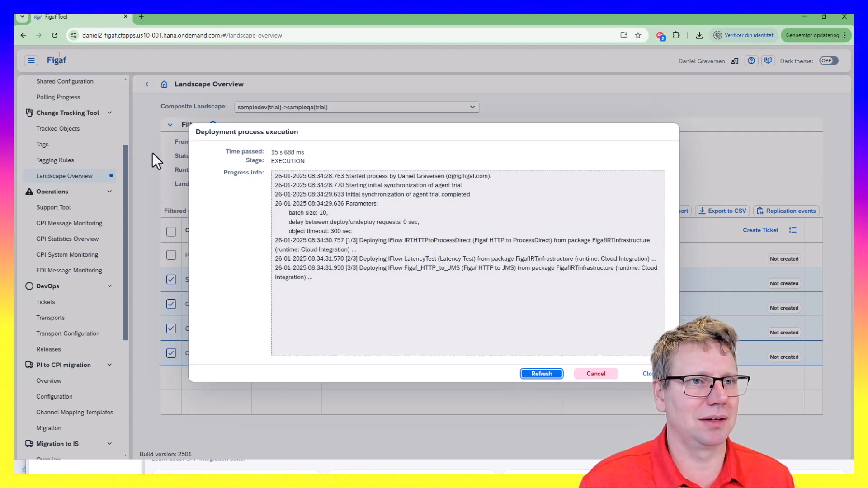
drag(217, 22, 240, 128)
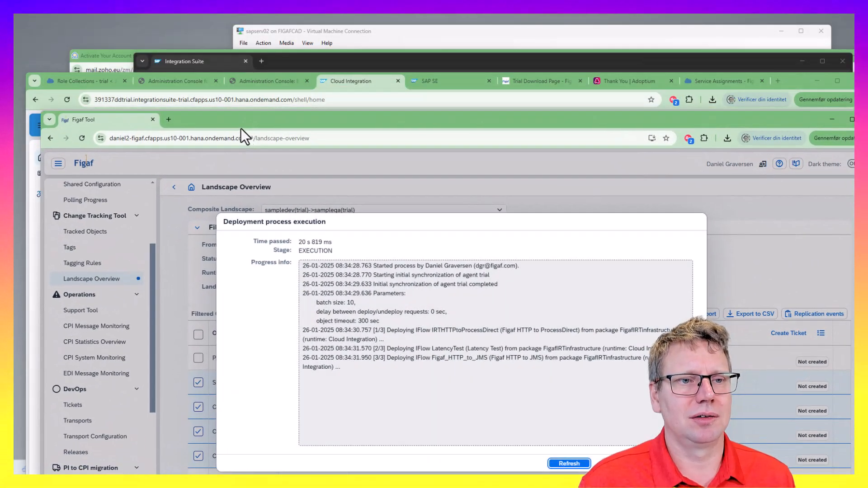
Open the Figaf HTTP to ProcessDirect iflow in the incognito window and copy its URL
click(334, 99)
key(alt+Tab)
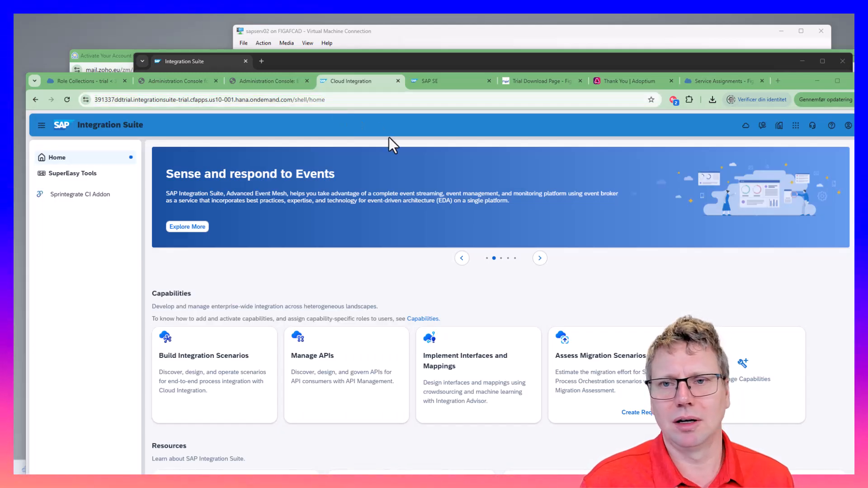
key(alt+Tab)
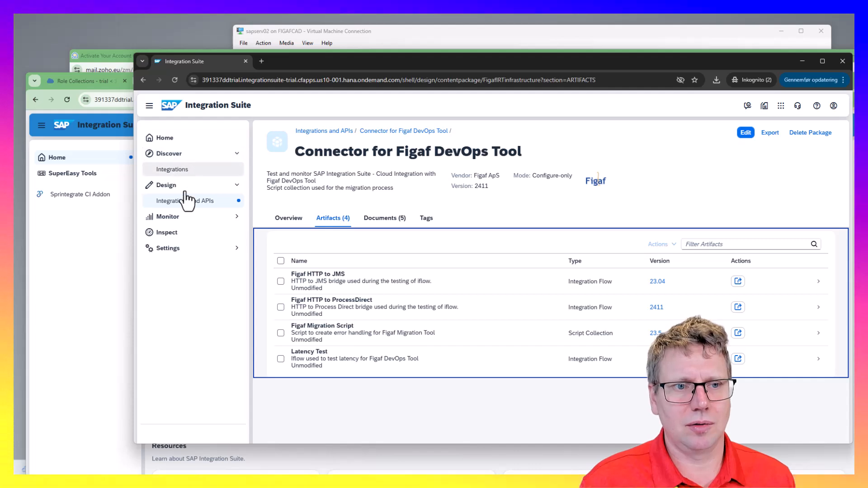
click(340, 309)
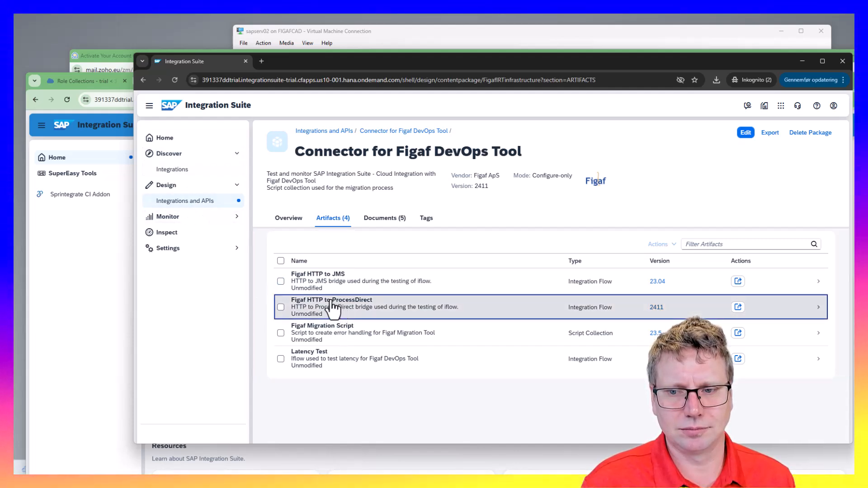
click(349, 303)
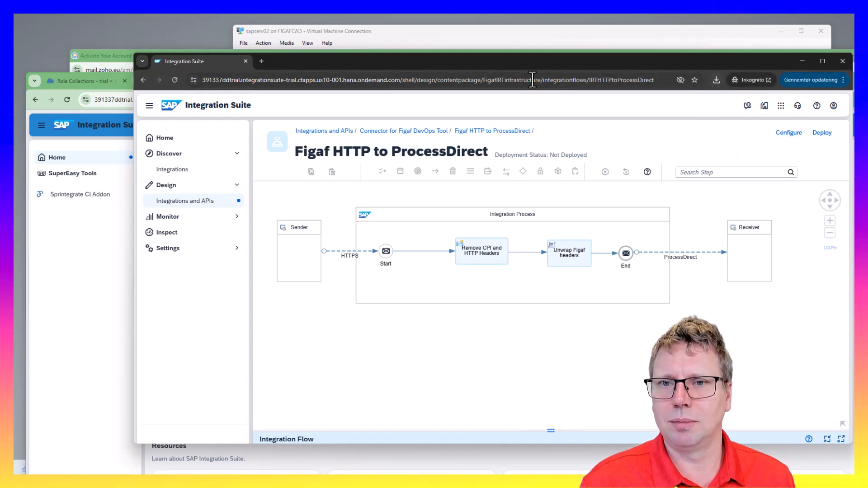
click(261, 80)
key(ctrl+c)
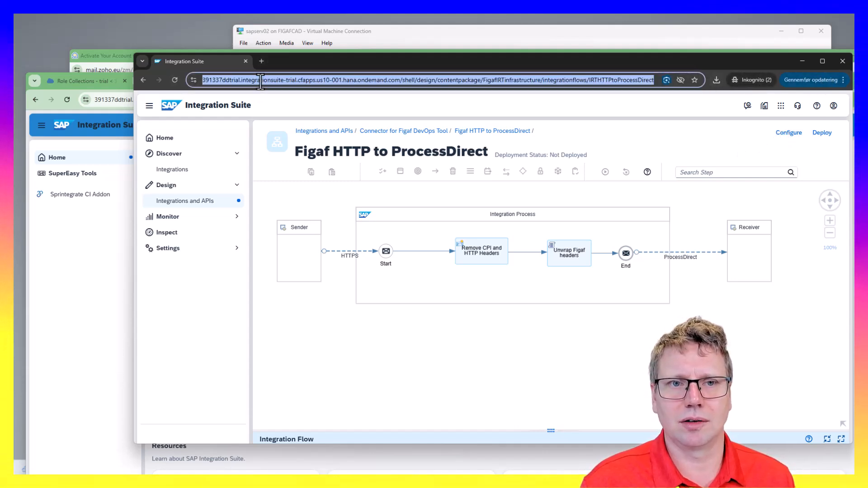
click(103, 241)
Load the copied iflow URL with '+' appended in the main browser window and dismiss the News and Error dialogs
click(257, 97)
key(ctrl+v)
text(+)
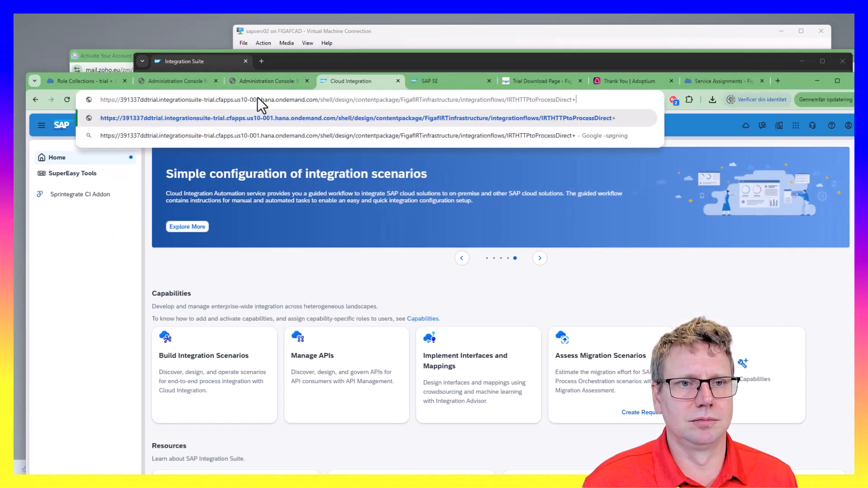
key(Return)
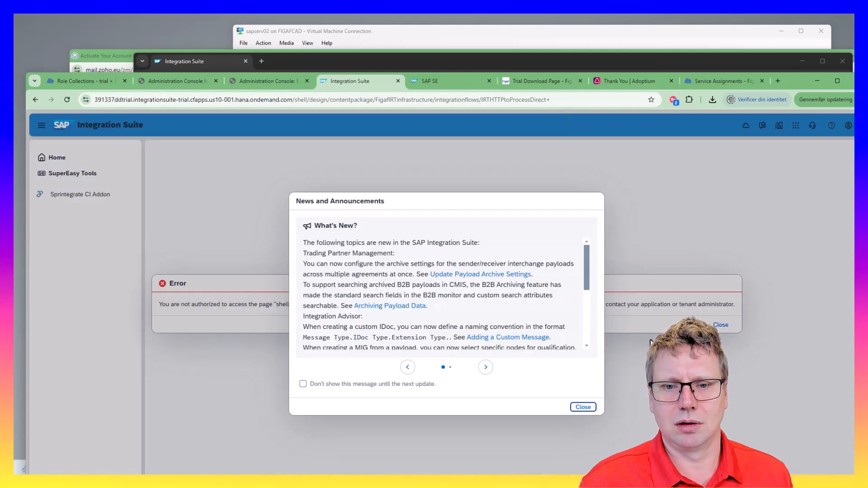
key(Escape)
key(Escape)
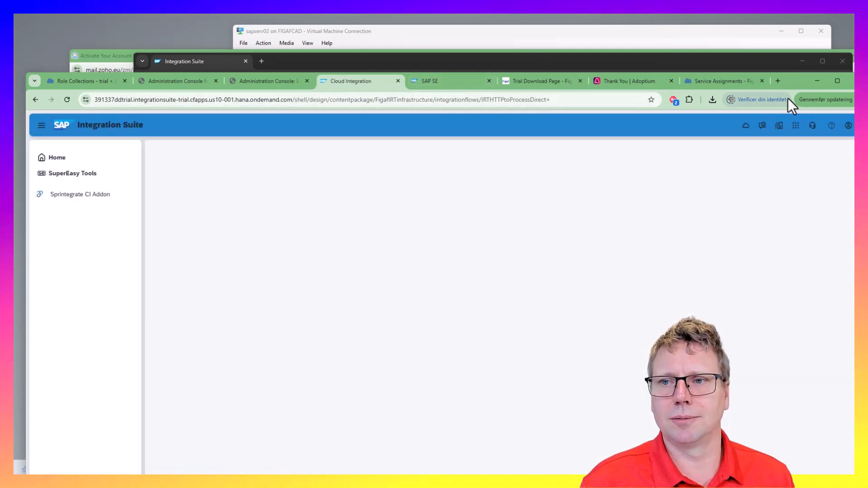
Sign in to the figafpartner tenant through BTP Figaf partner in a new tab
click(778, 80)
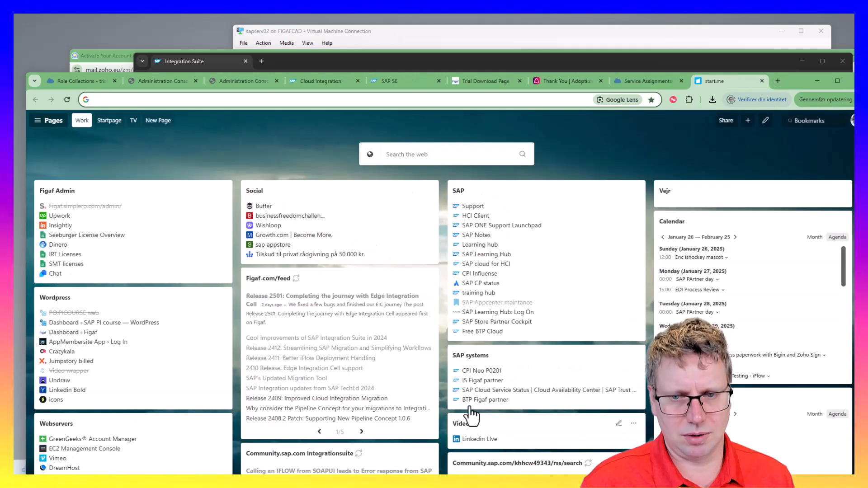
click(473, 400)
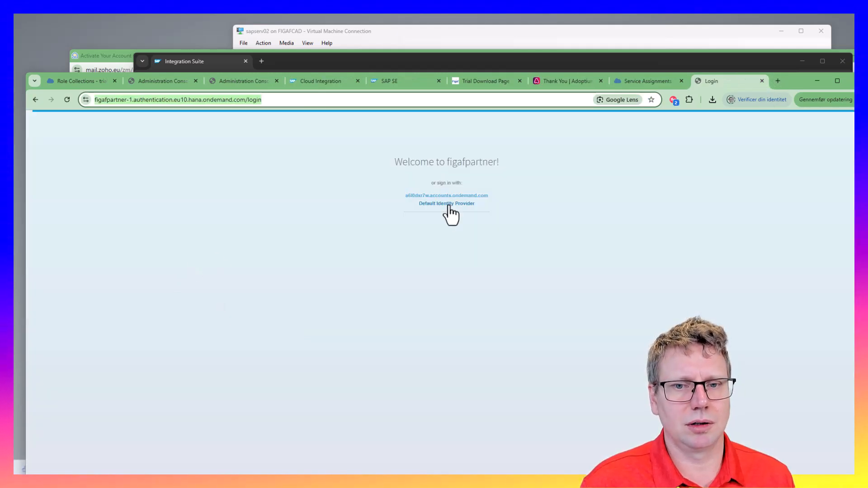
click(448, 204)
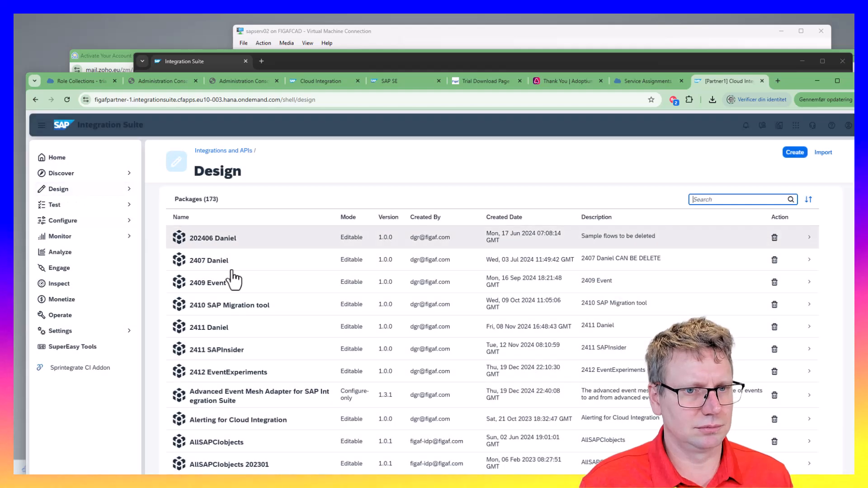
Open the FileCCV IRTTEST dummy iflow from package 202406 Daniel's artifacts
click(222, 244)
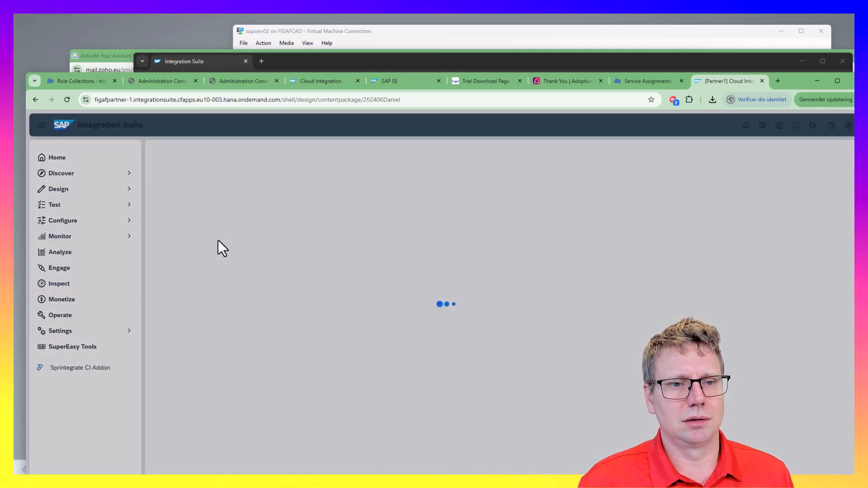
click(211, 235)
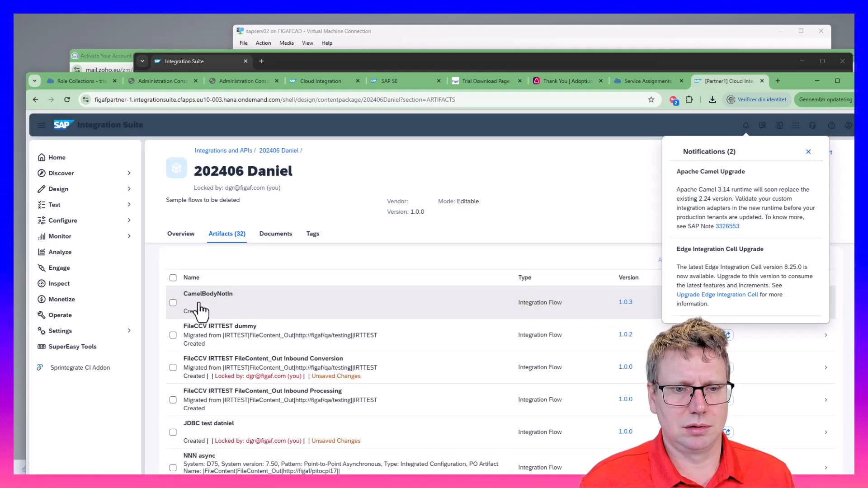
click(222, 337)
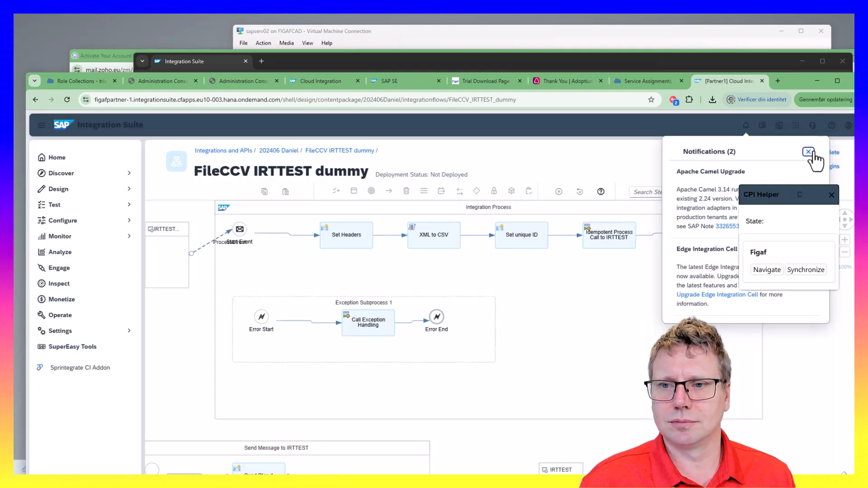
click(809, 152)
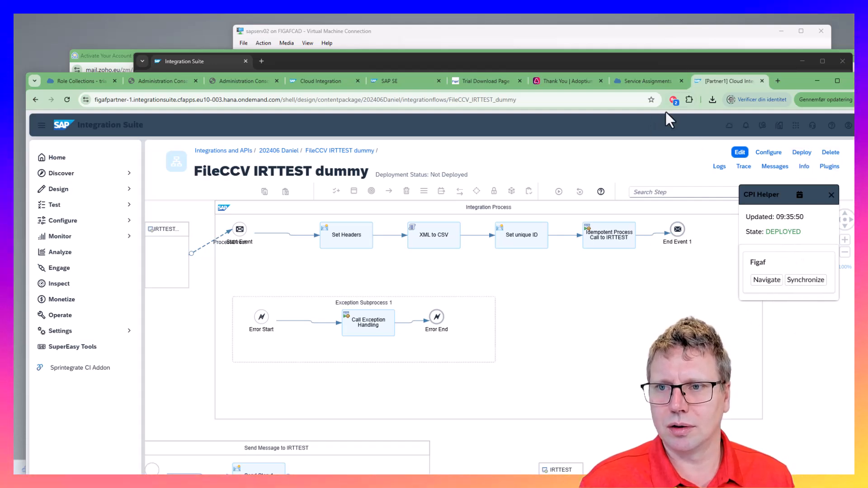
click(777, 86)
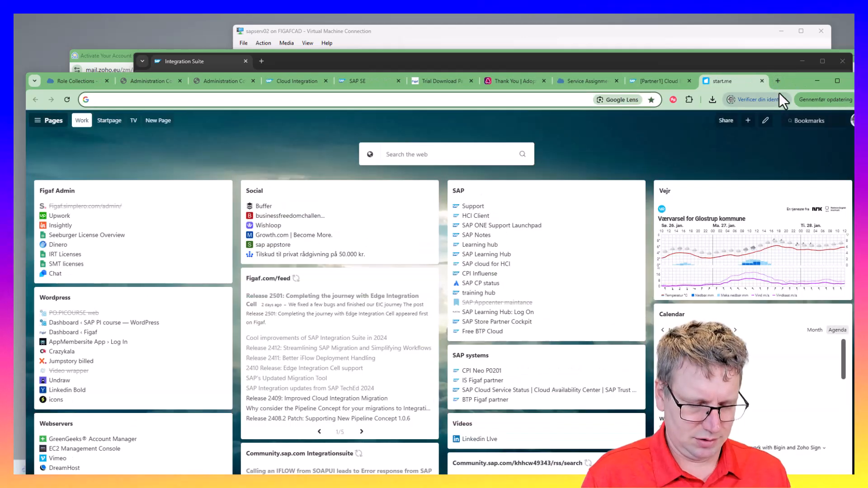
Search the web for 'cpihelper' and open the SAP CPI Helper Chrome Web Store page, already installed
text(cpihelper)
key(Return)
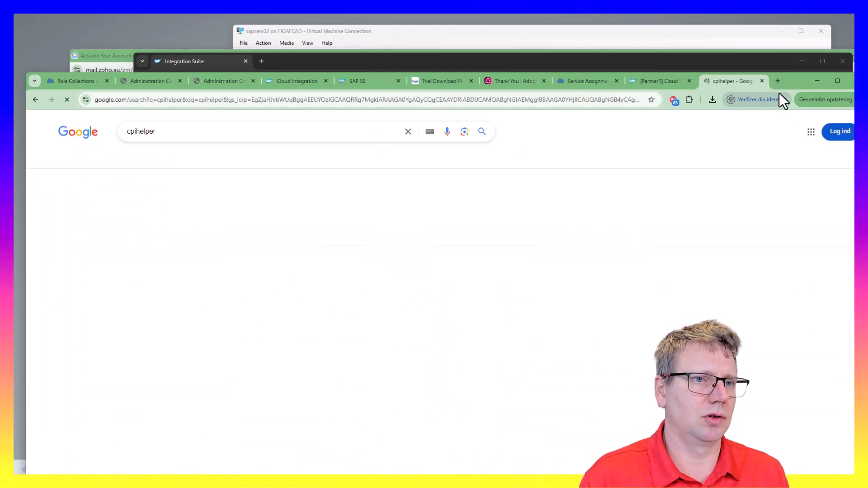
scroll(235, 258, down, 5)
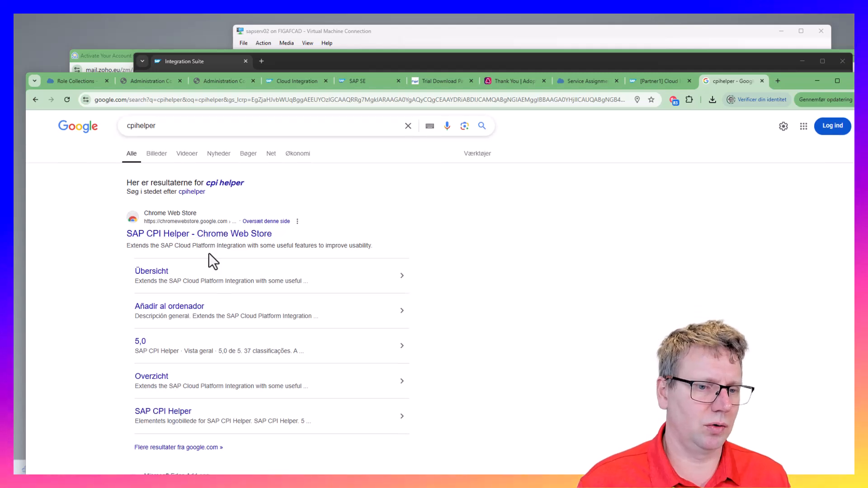
scroll(215, 286, up, 4)
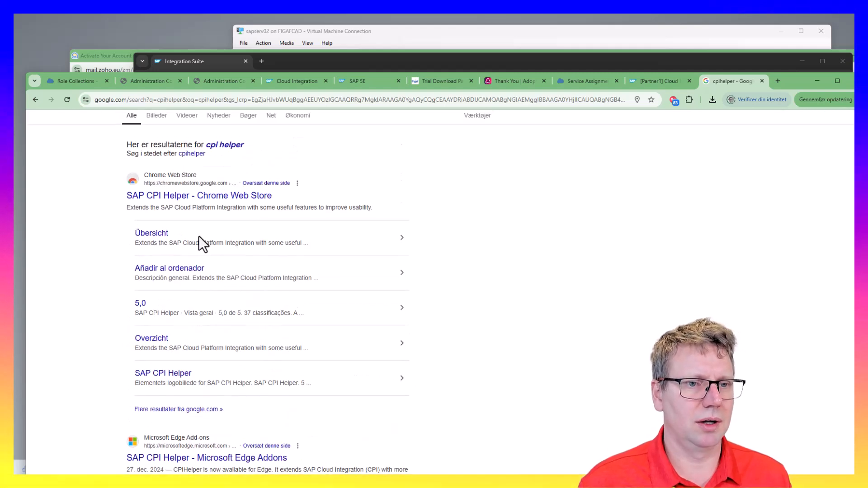
click(213, 201)
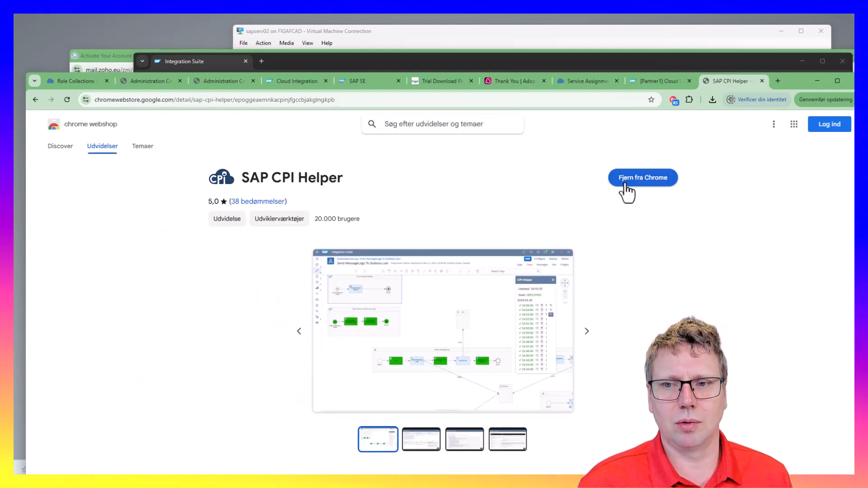
click(652, 81)
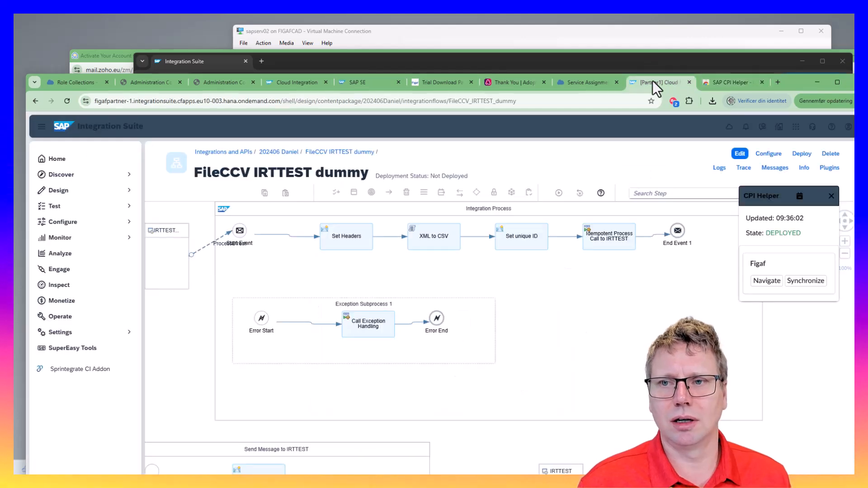
click(829, 168)
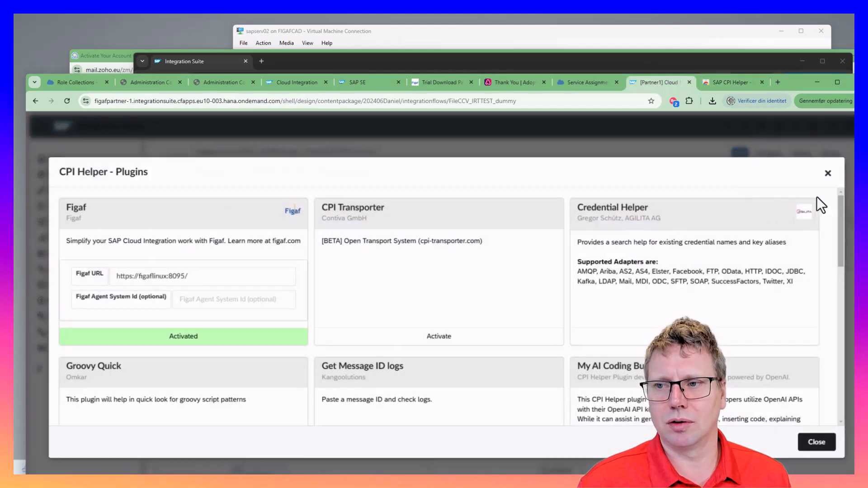
click(201, 276)
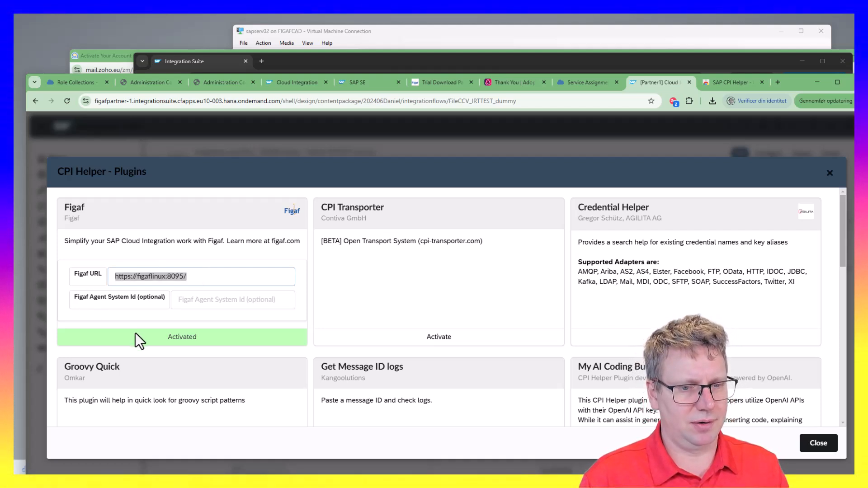
scroll(156, 326, down, 1)
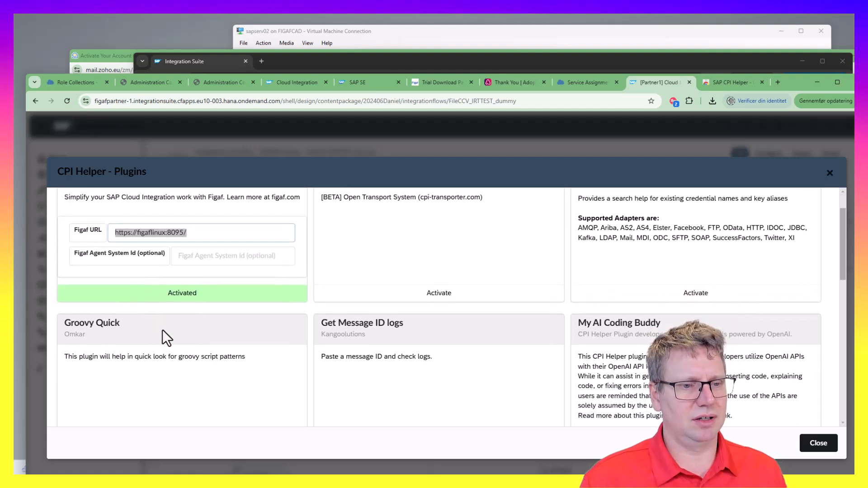
scroll(180, 337, up, 1)
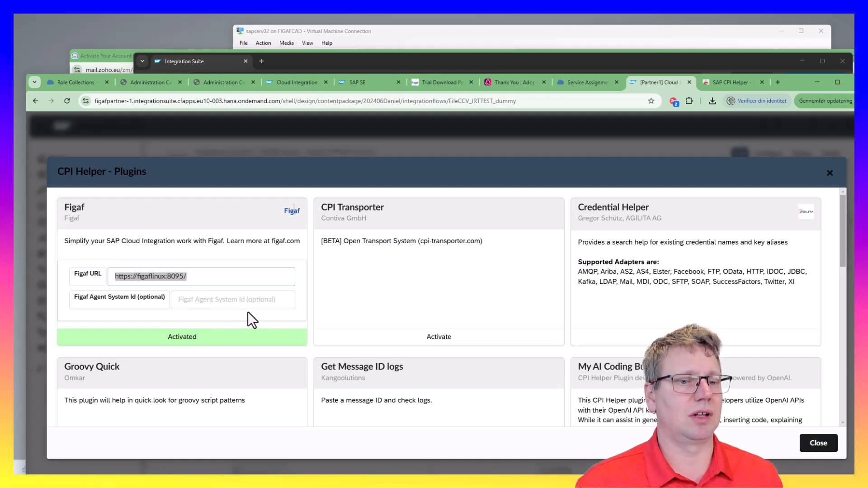
key(Escape)
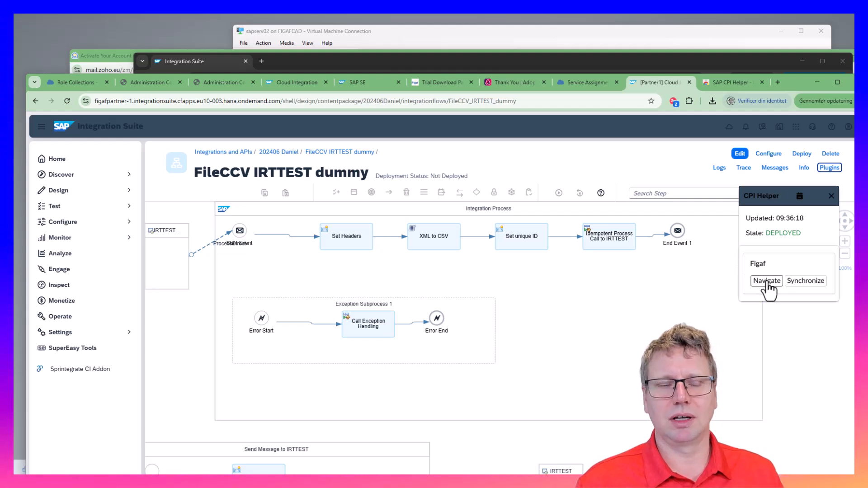
Open FileCCV_IRTTEST_dummy in Figaf Tool via CPI Helper, then start its synchronization from the iflow
click(768, 282)
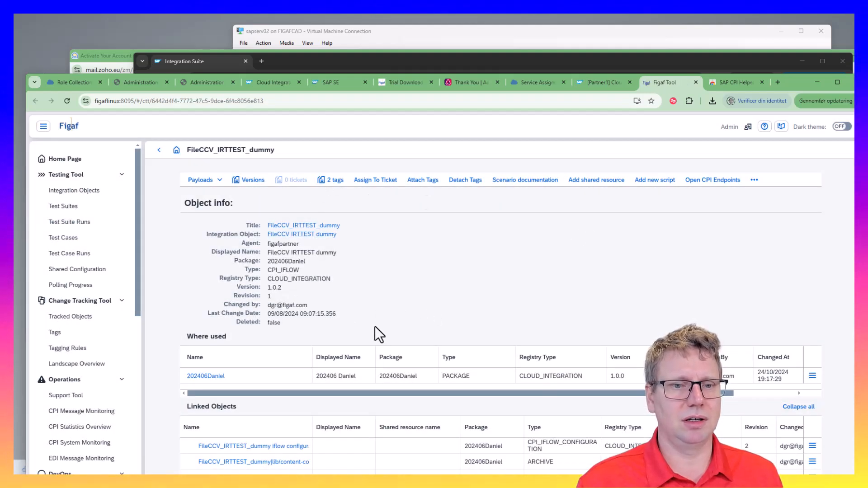
click(614, 83)
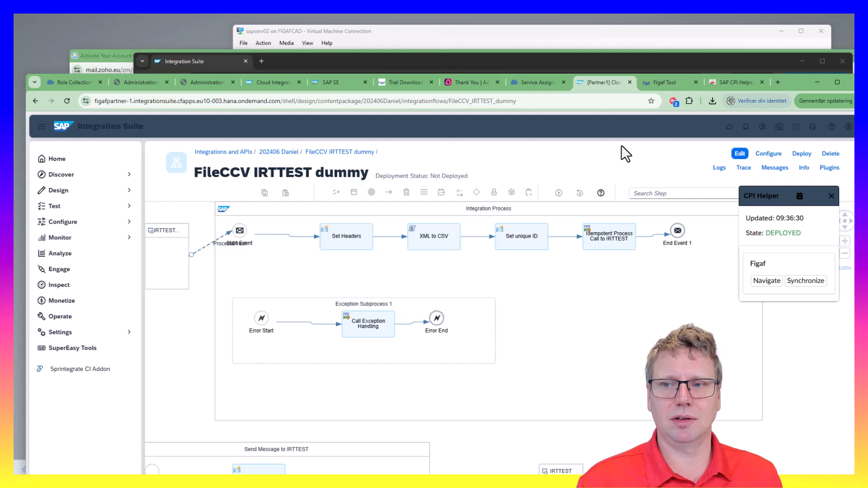
click(792, 281)
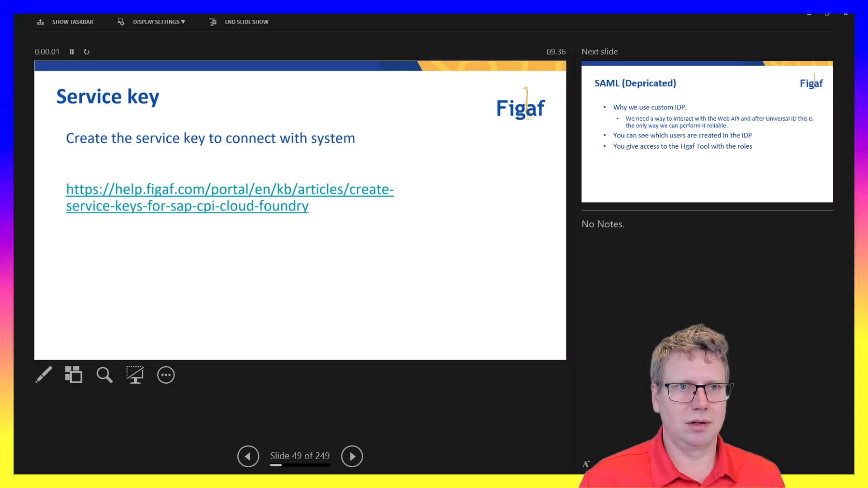
Show the slideshow full screen and advance past SAML and Cloud Identity Services to Synchronization
click(176, 25)
click(175, 39)
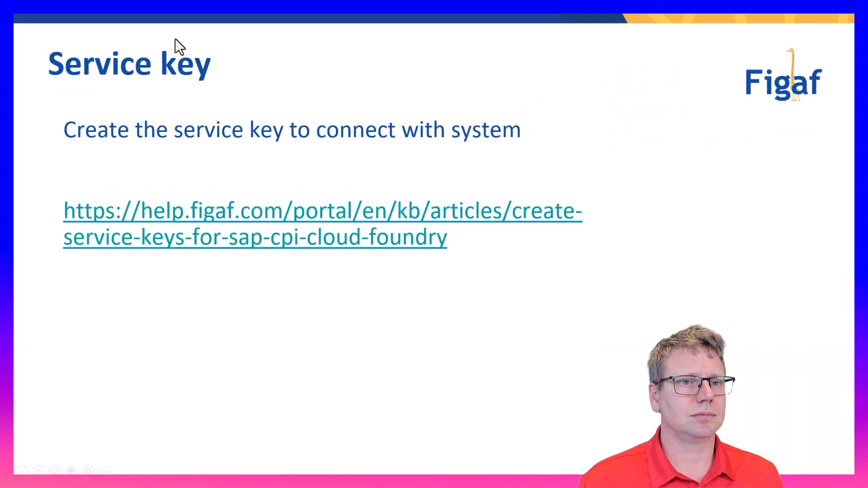
click(175, 38)
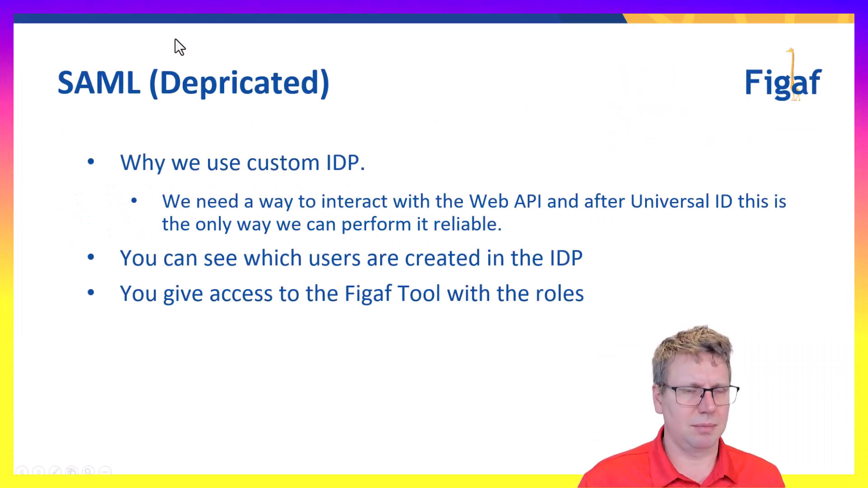
click(175, 39)
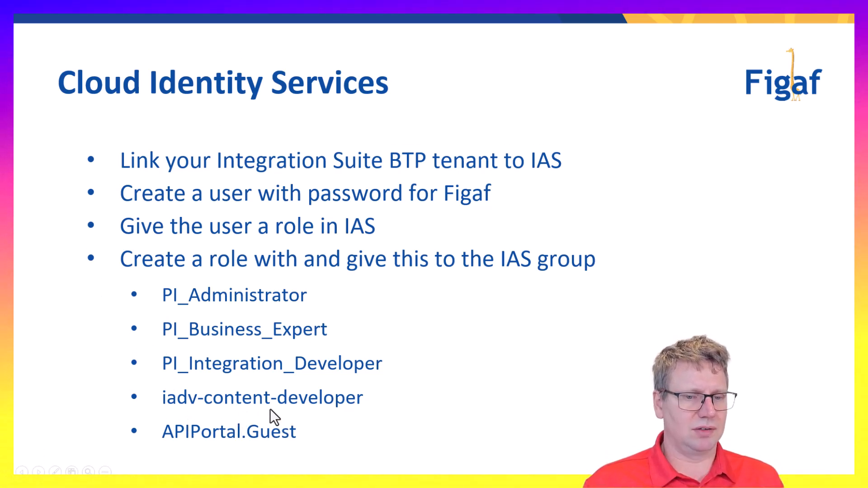
key(Right)
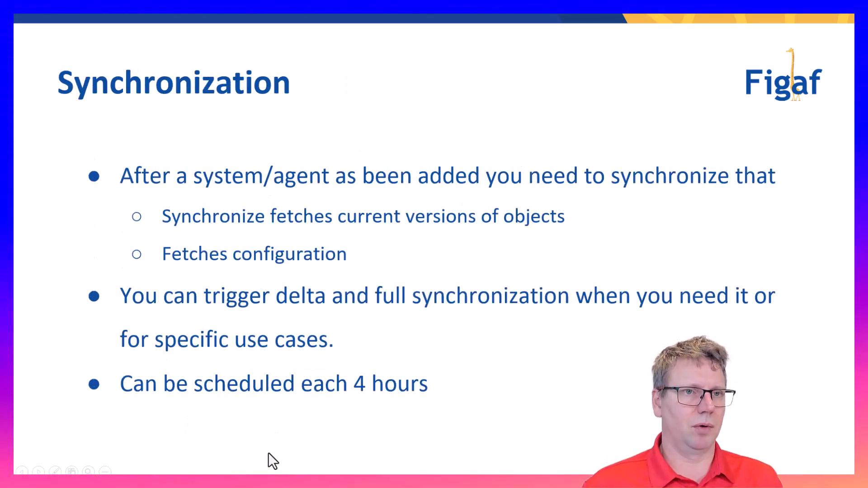